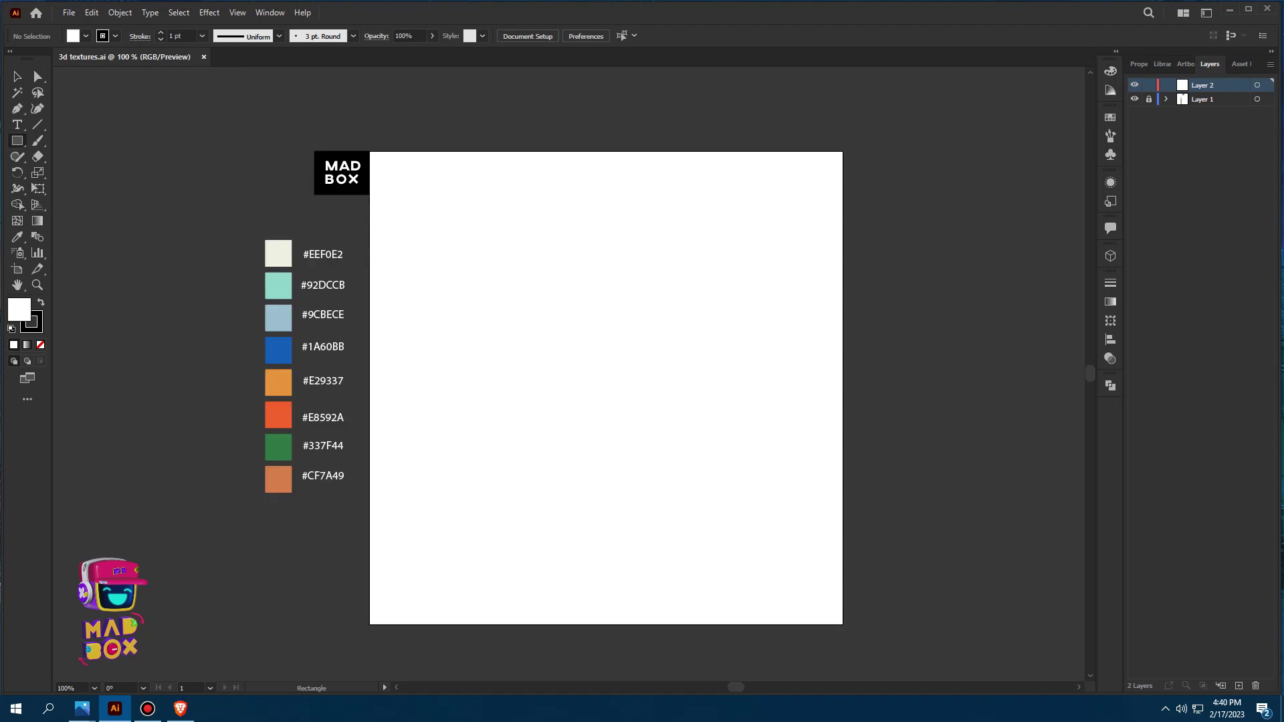
Draw a 500 × 500 px teal square over the artboard
key("m")
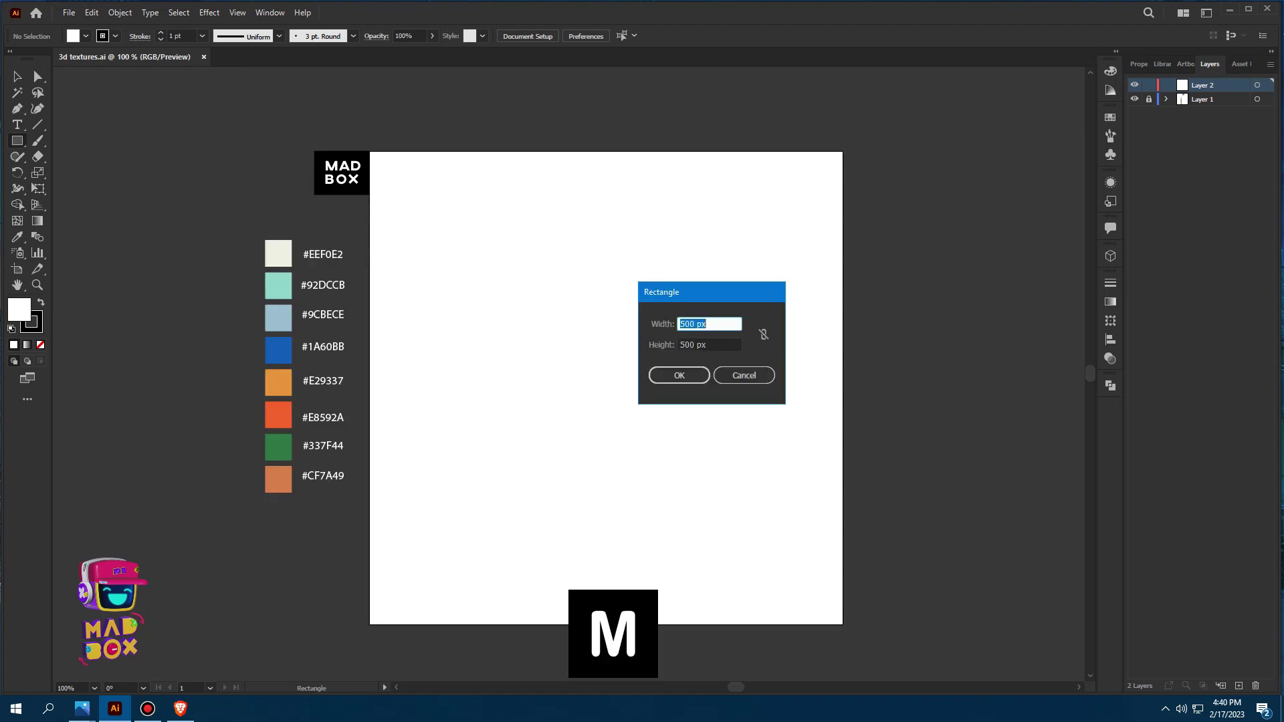
left_click(695, 323)
left_click(697, 344)
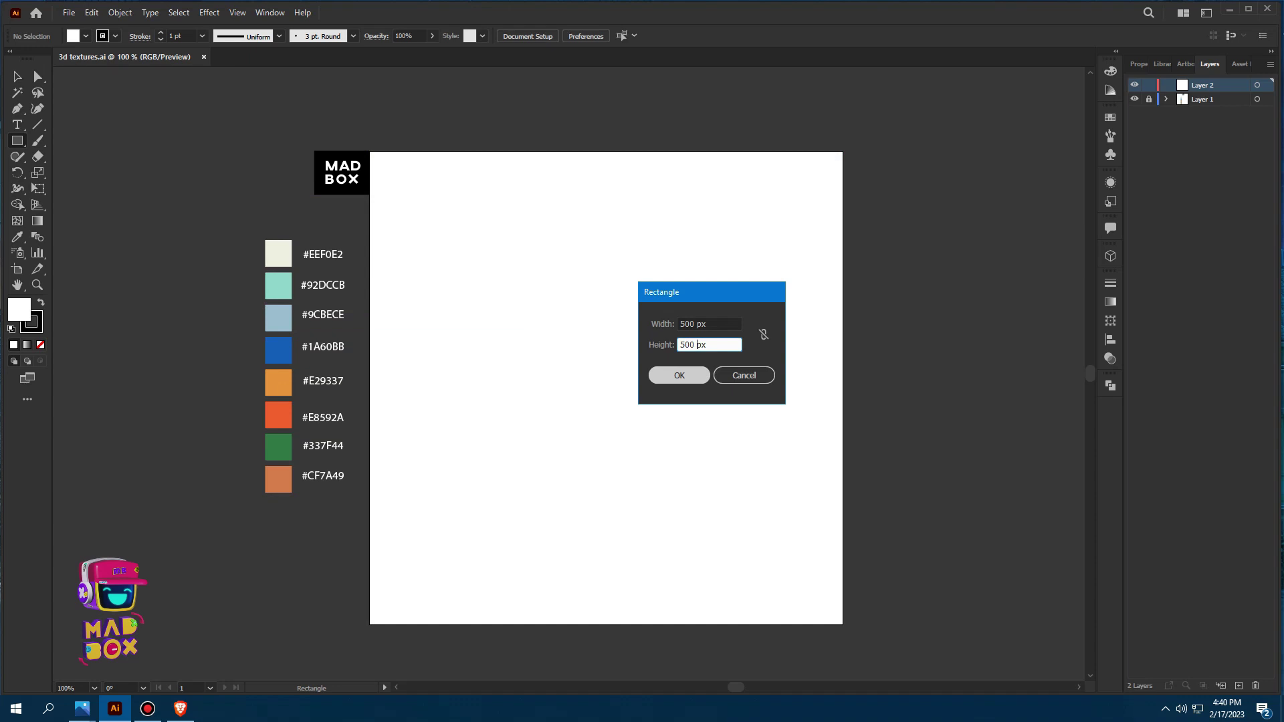
key("Return")
mouse_move(817, 528)
left_mouse_down()
mouse_move(671, 458)
mouse_move(636, 414)
left_mouse_up()
Align the square to the artboard's left and top edges and lock it
left_click(559, 36)
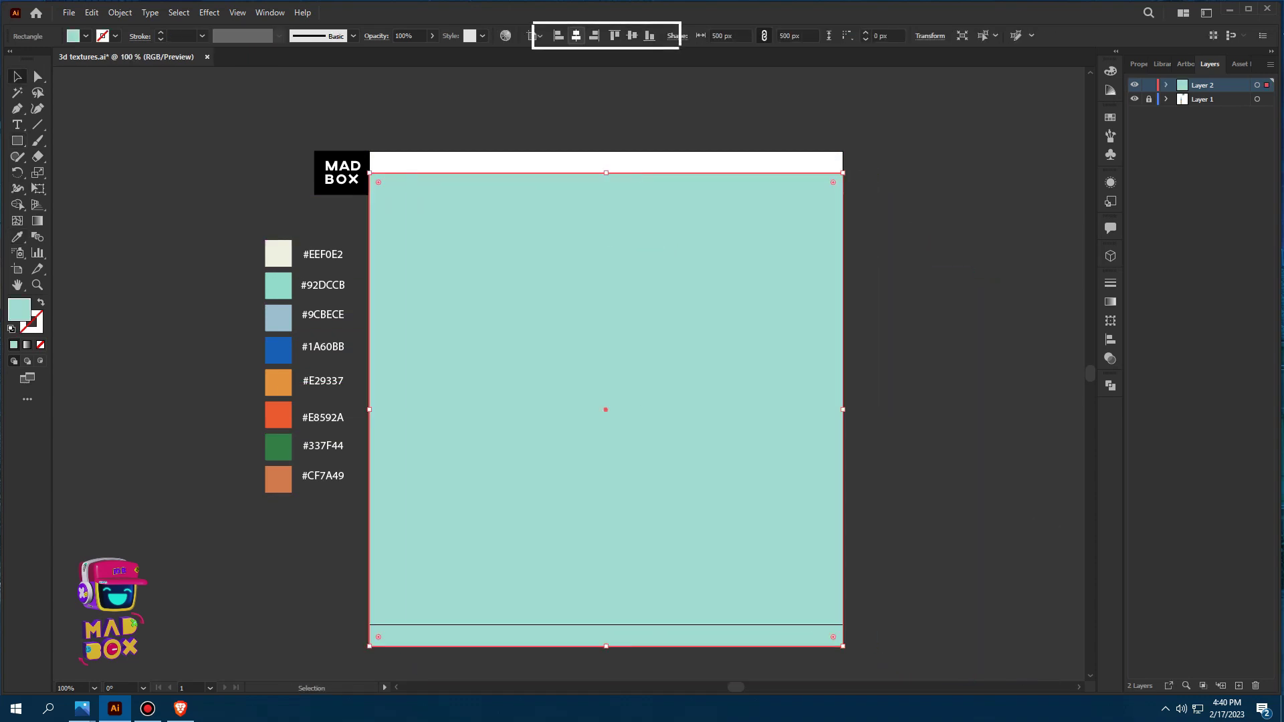
left_click(615, 35)
left_click(120, 12)
mouse_move(135, 106)
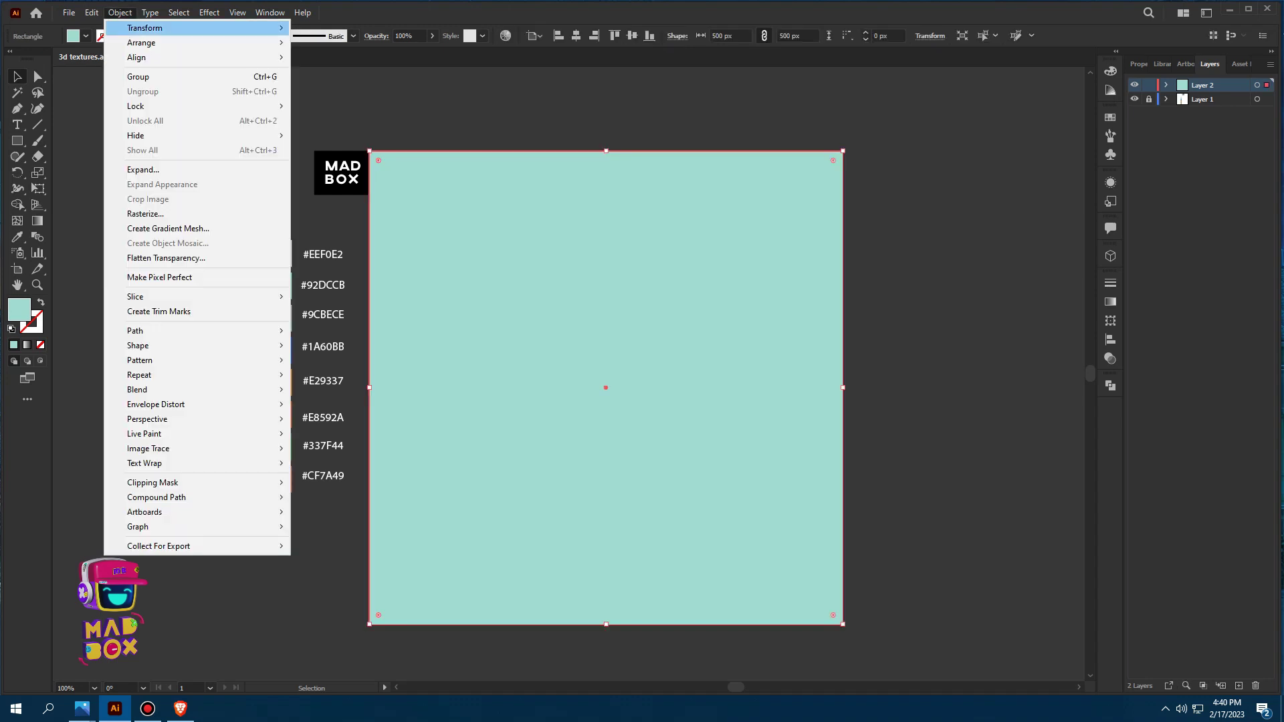
left_click(326, 105)
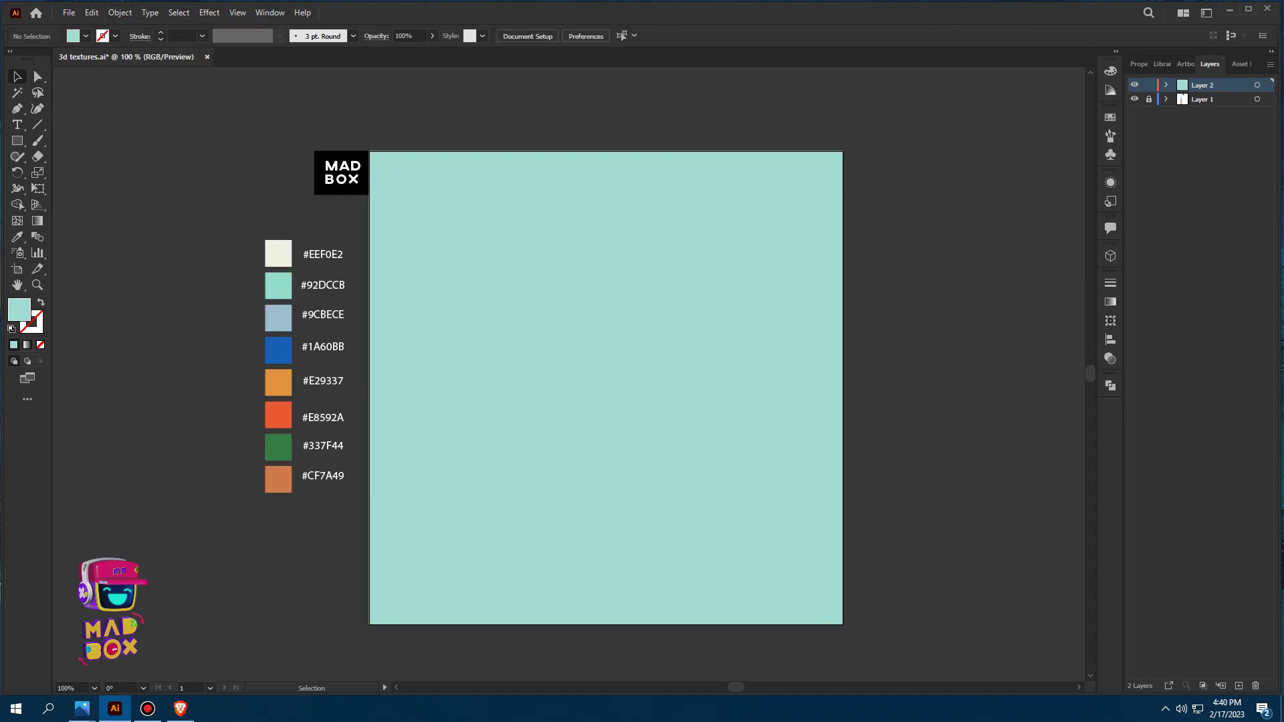
Draw a circle about 132 px wide beside the artboard with the Ellipse tool
key("m")
left_click(17, 140)
key("l")
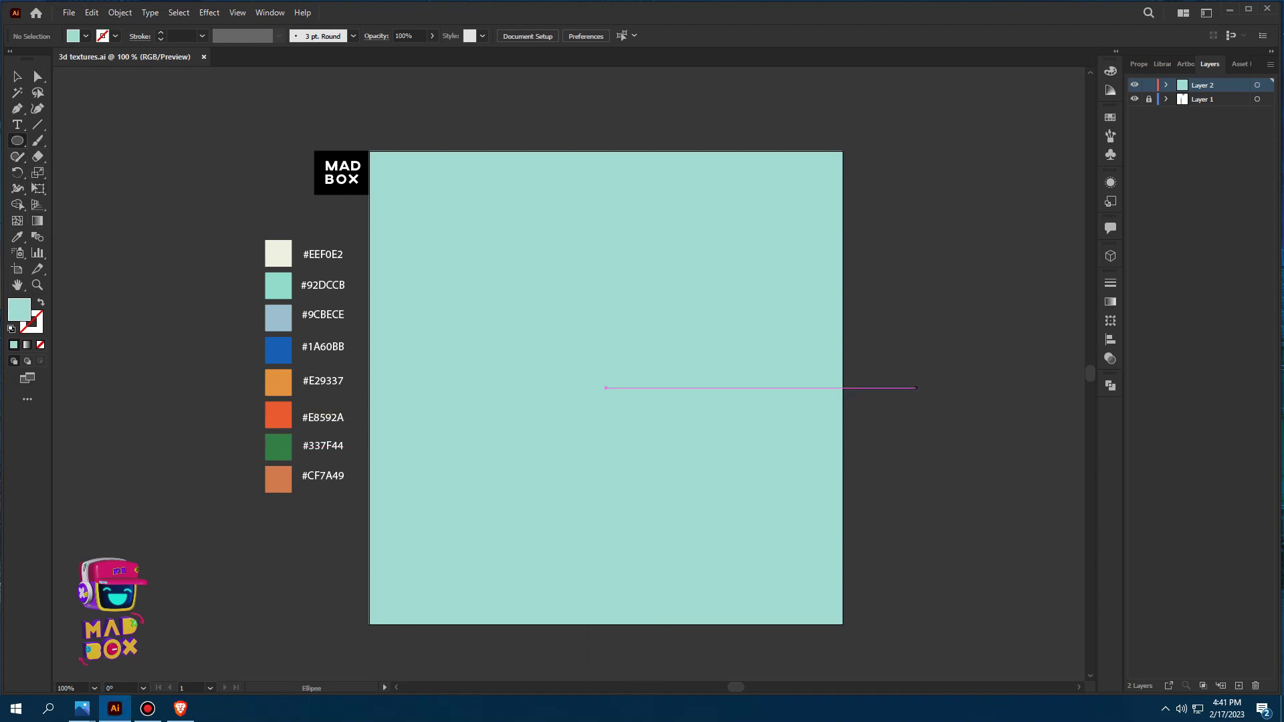
left_click_drag(915, 387, 1011, 460)
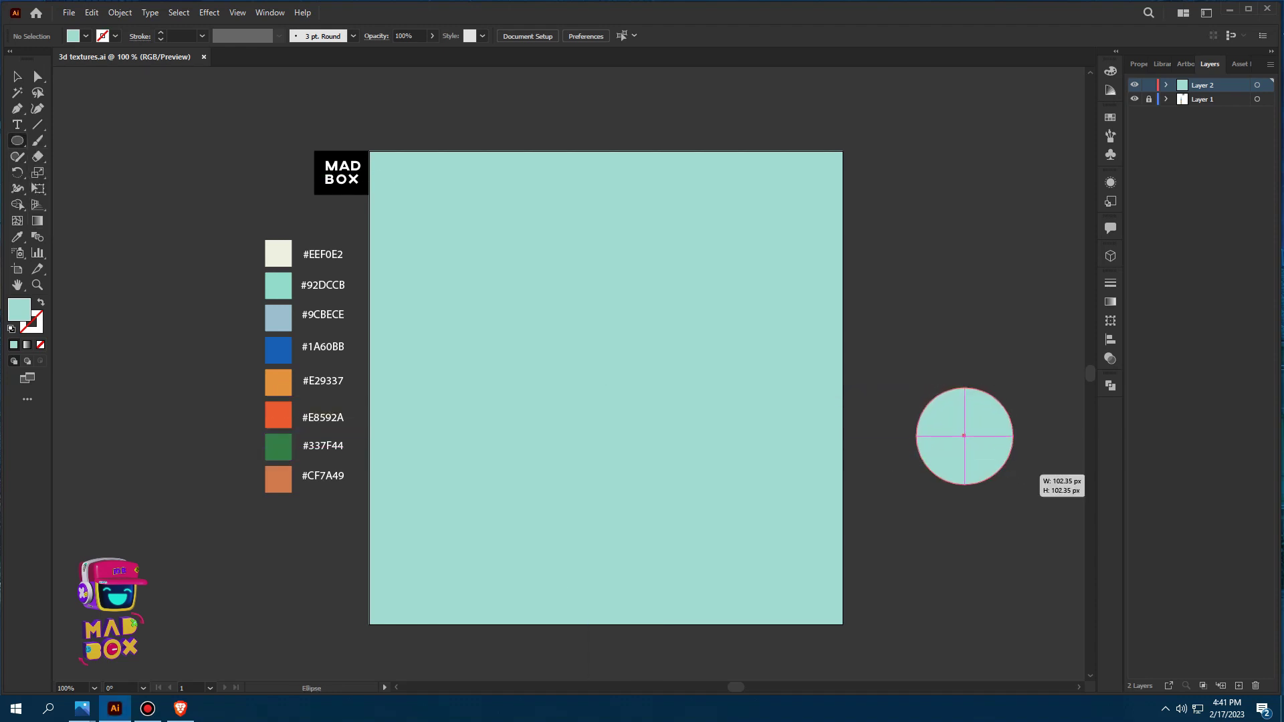
left_click_drag(1010, 460, 1041, 513)
Fill the circle with #EEF0E2 off-white, move it onto the artboard and save
key("i")
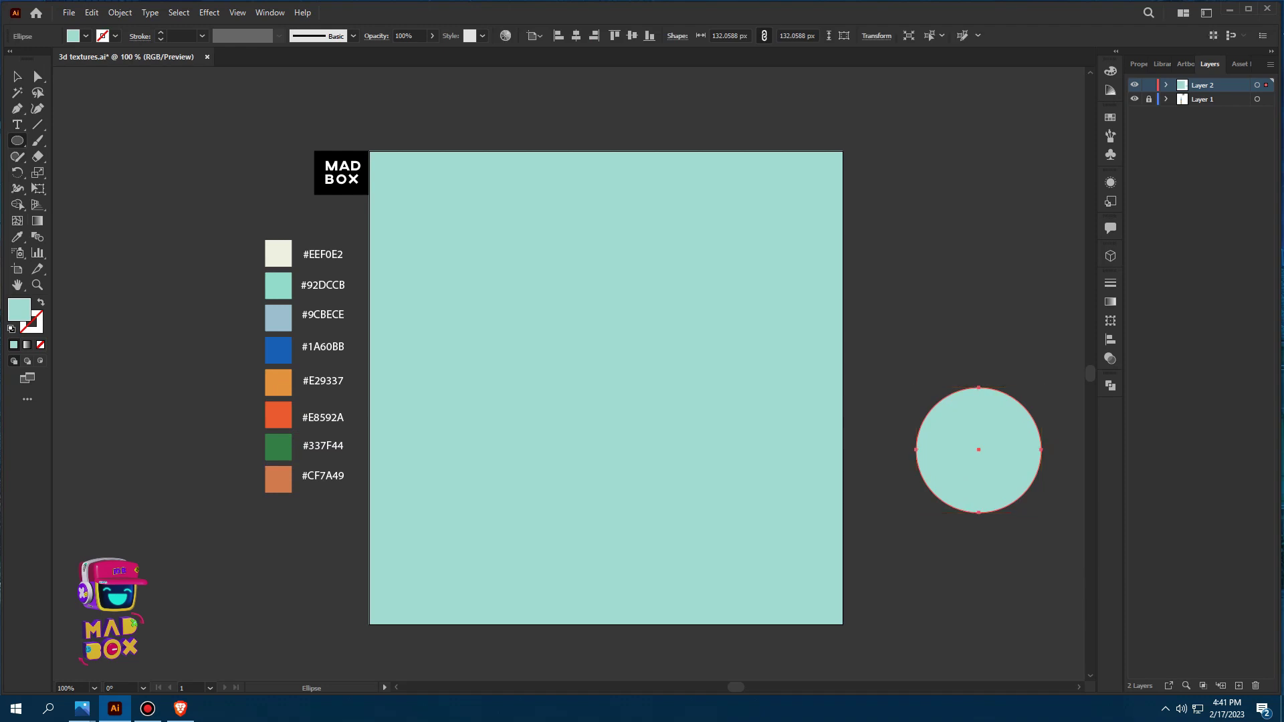
left_click(278, 254)
key("v")
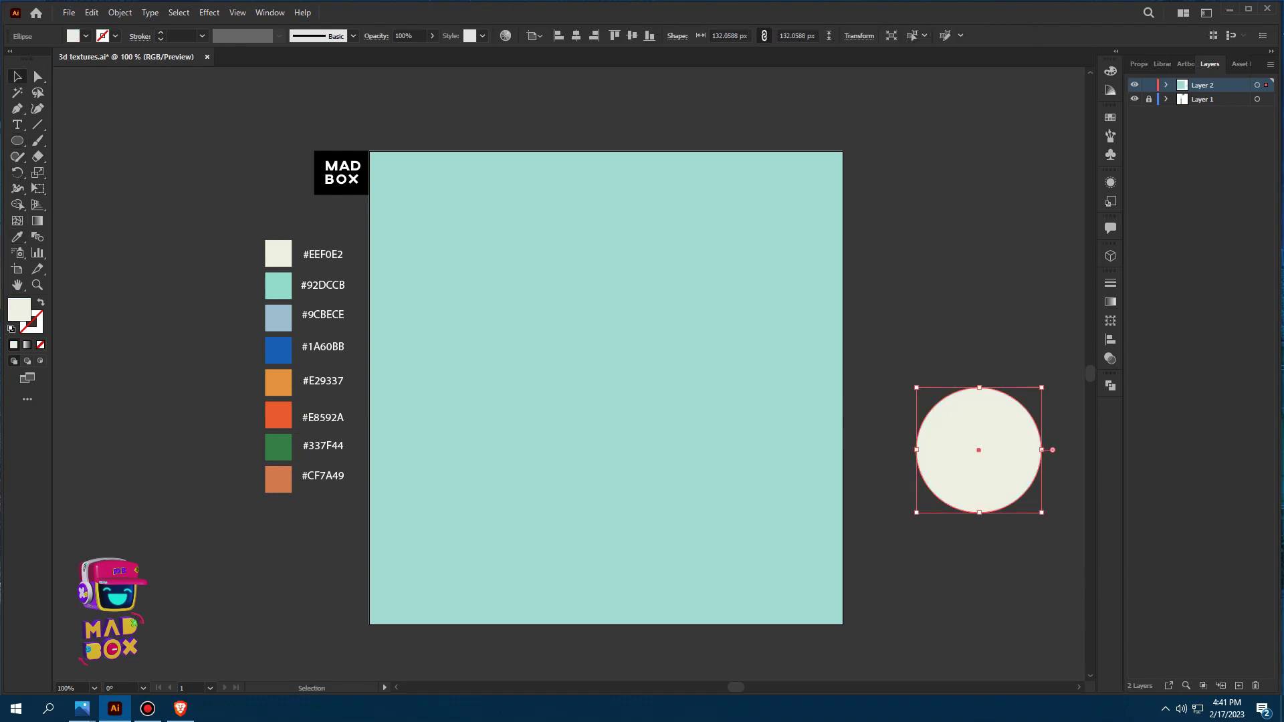
left_click_drag(979, 450, 530, 440)
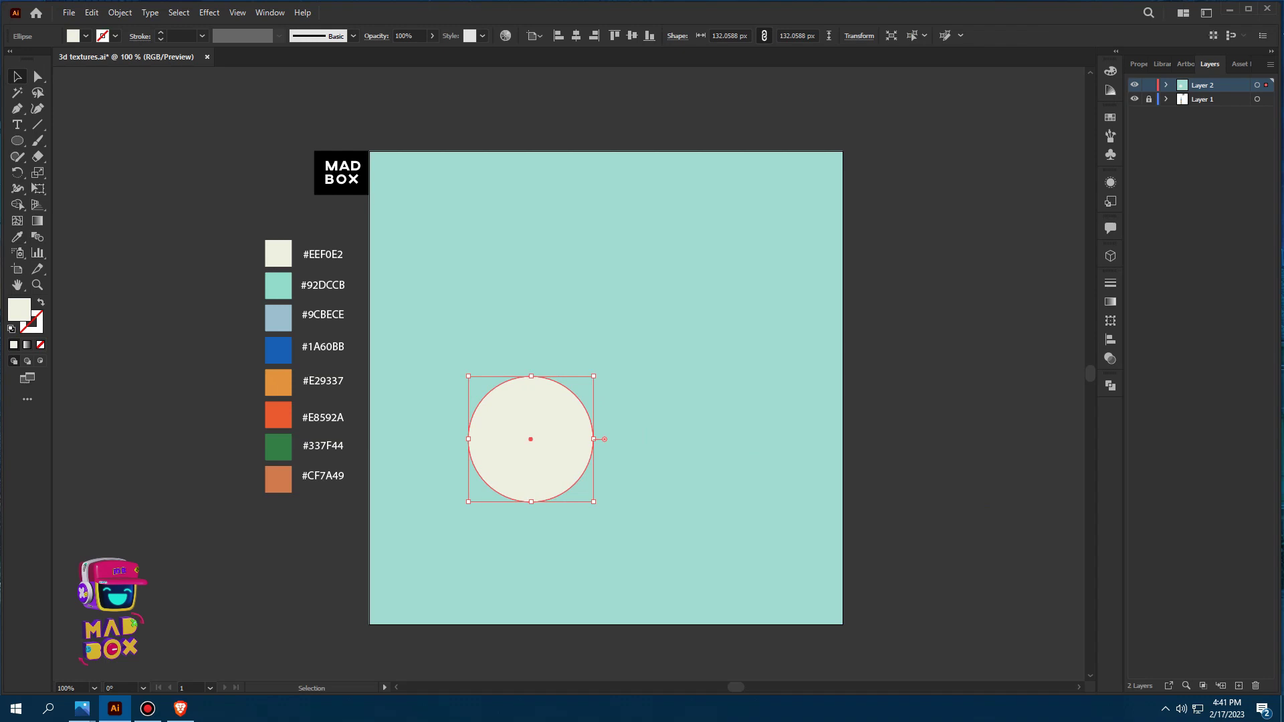
key("ctrl+s")
left_click(209, 12)
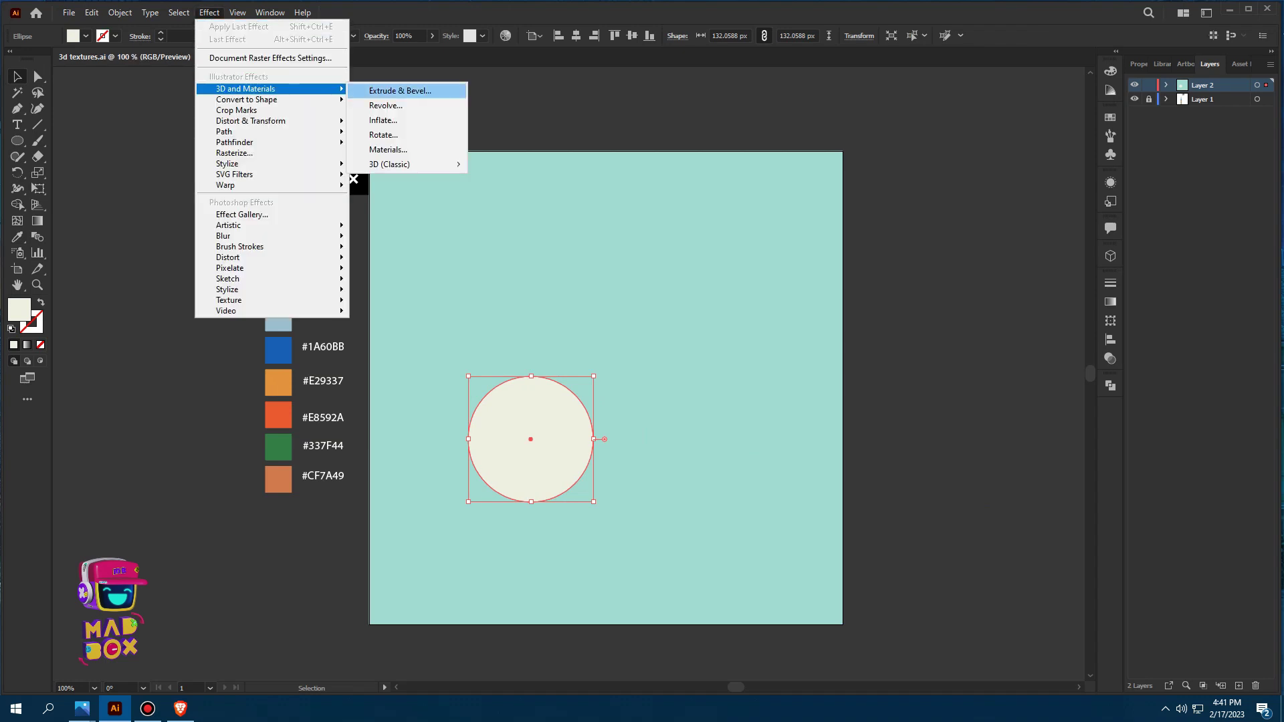
Apply a 3D Extrude & Bevel to the circle with Y and Z rotations of 0°
left_click(400, 90)
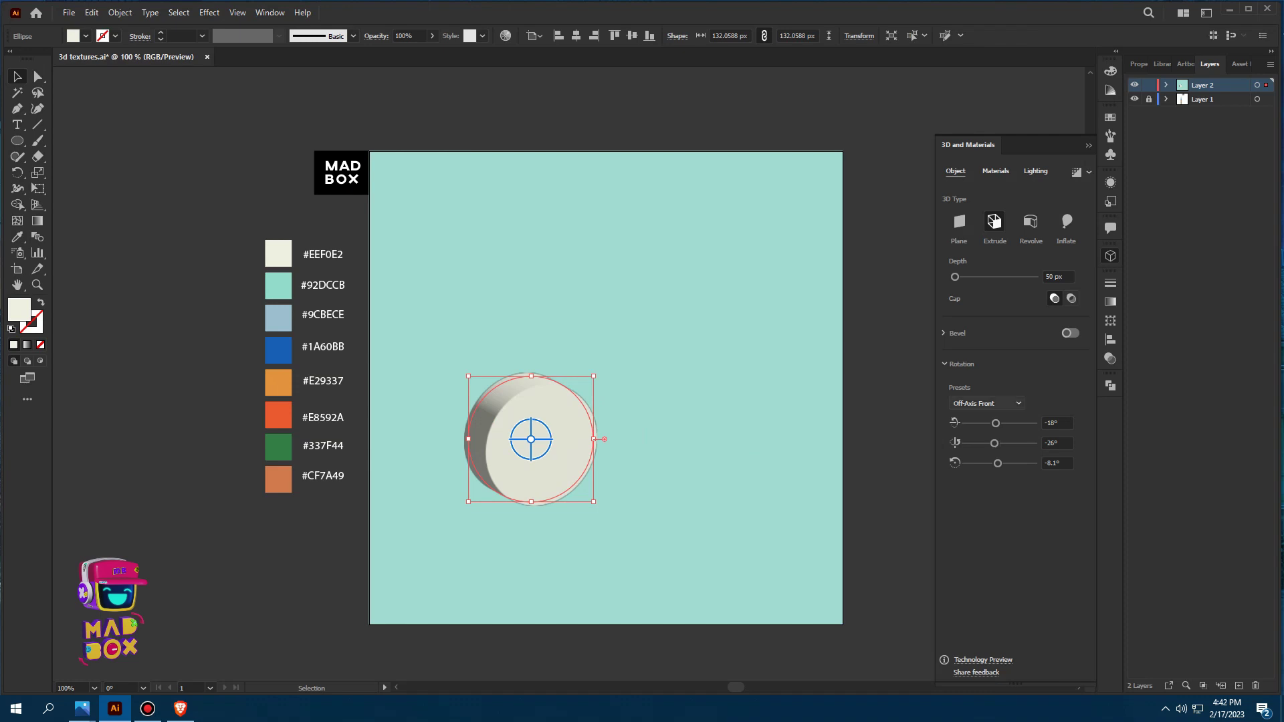
left_click_drag(531, 449, 550, 450)
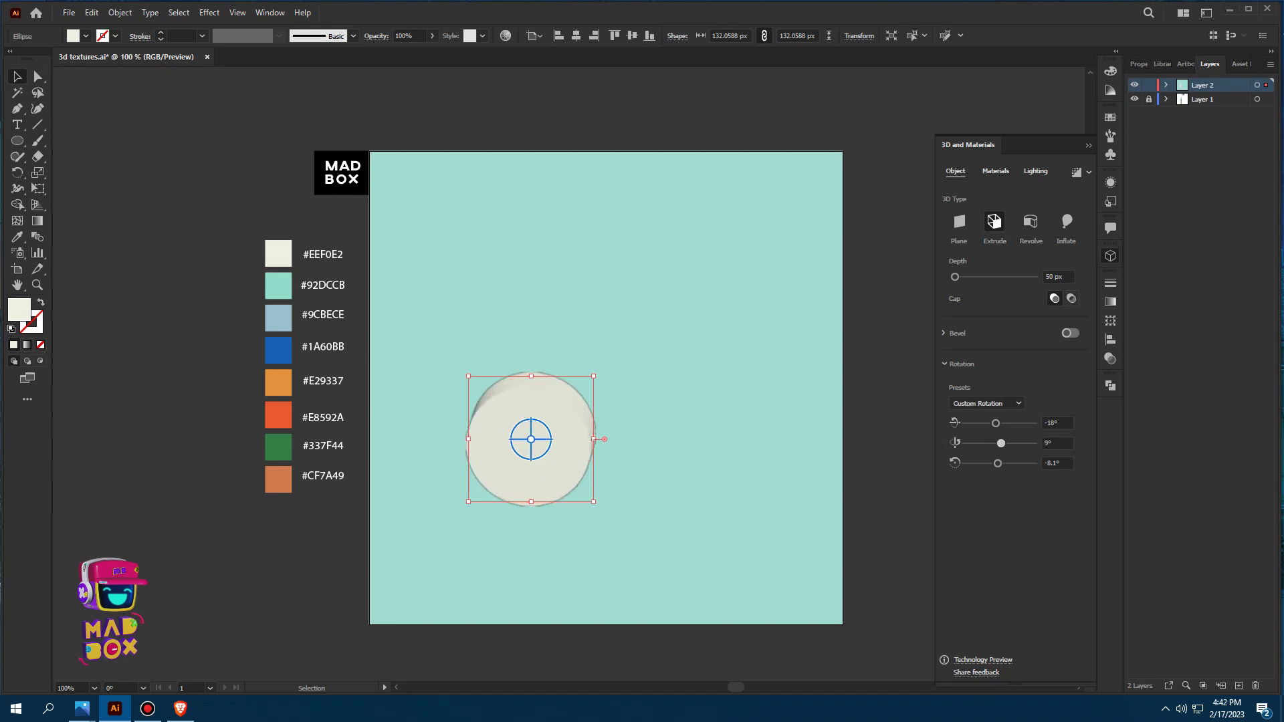
double_click(1056, 443)
type("0")
key("Return")
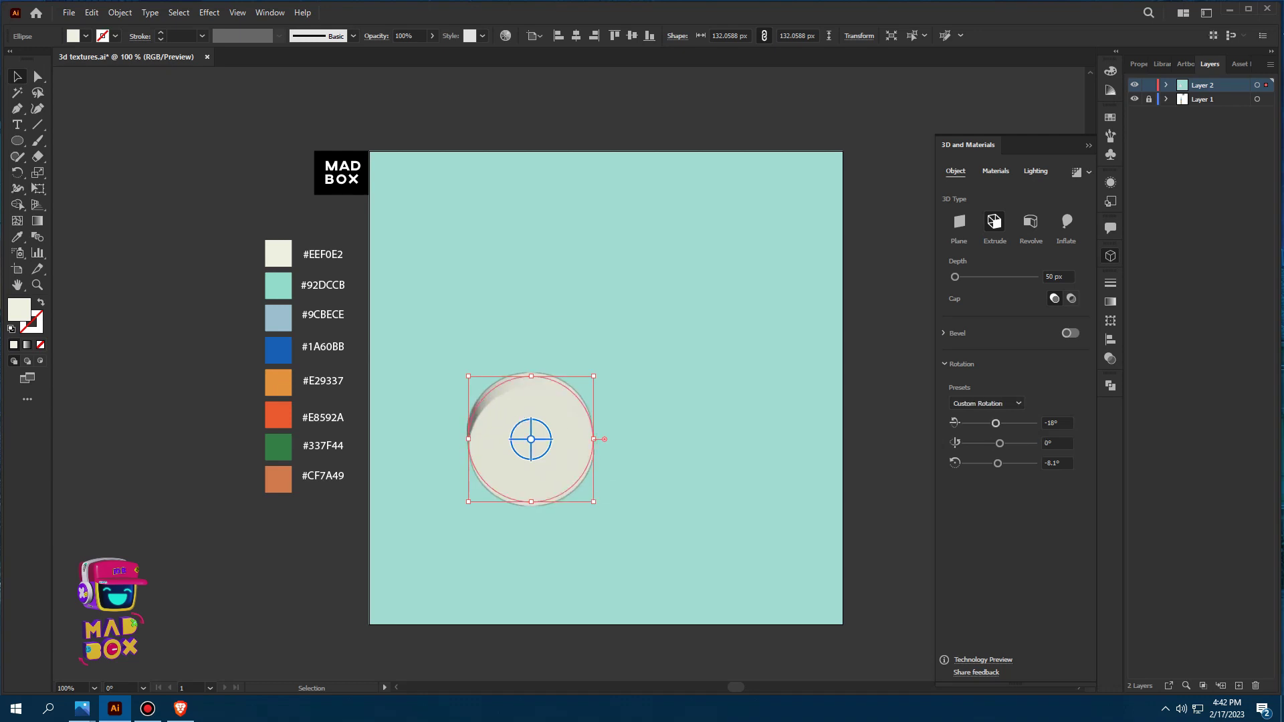
left_click_drag(531, 421, 531, 469)
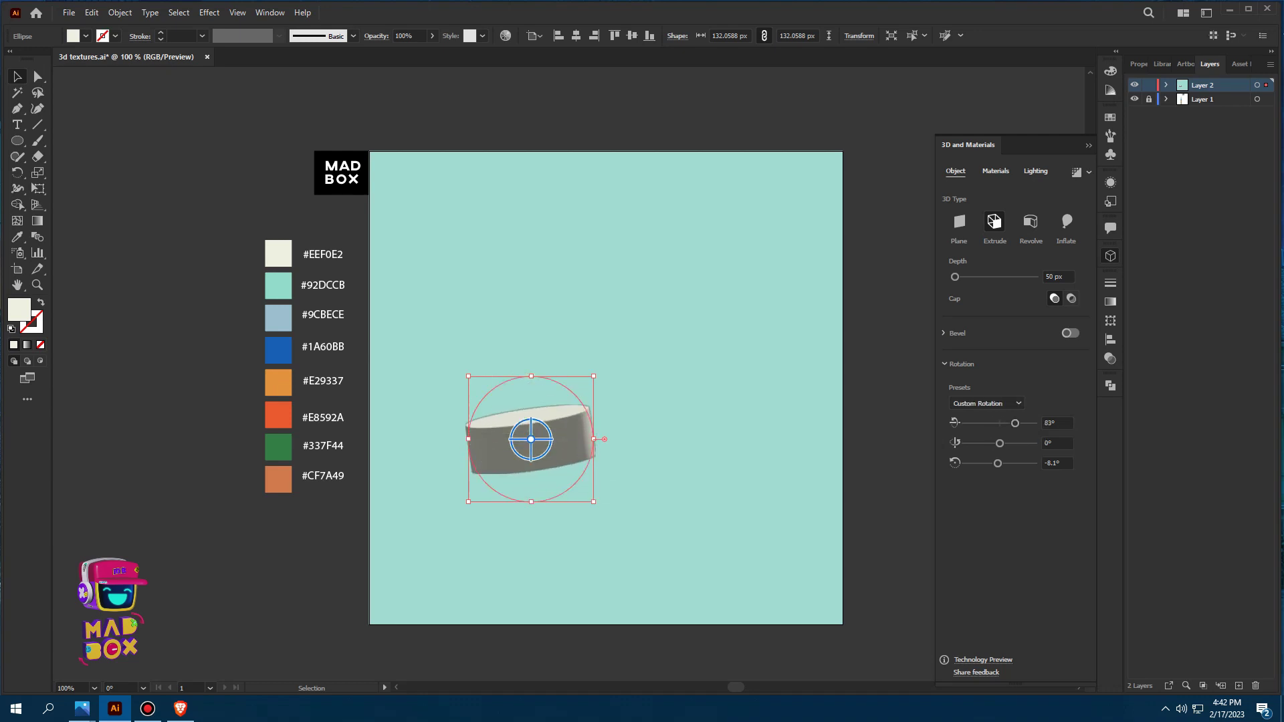
double_click(1056, 463)
type("0")
key("Return")
Tilt the cylinder to 63° on X and deepen it to 180 px
left_click_drag(954, 276, 957, 277)
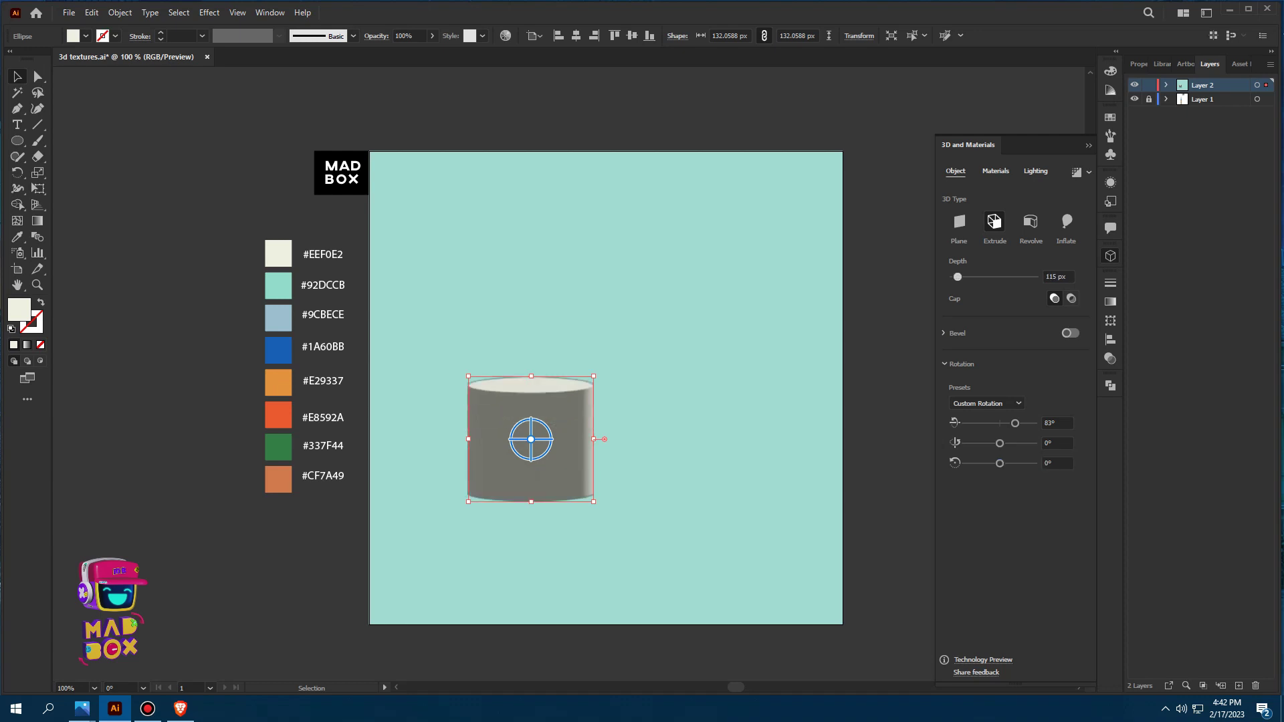
left_click_drag(1016, 423, 1013, 423)
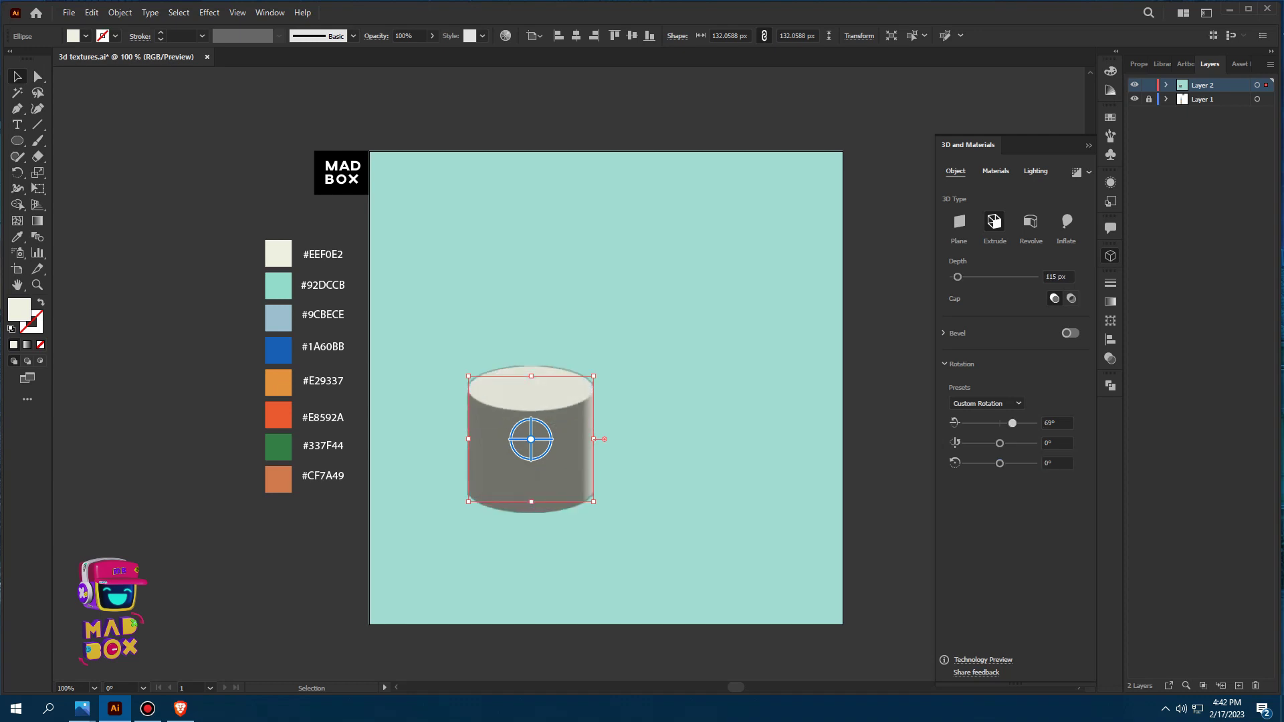
double_click(1057, 423)
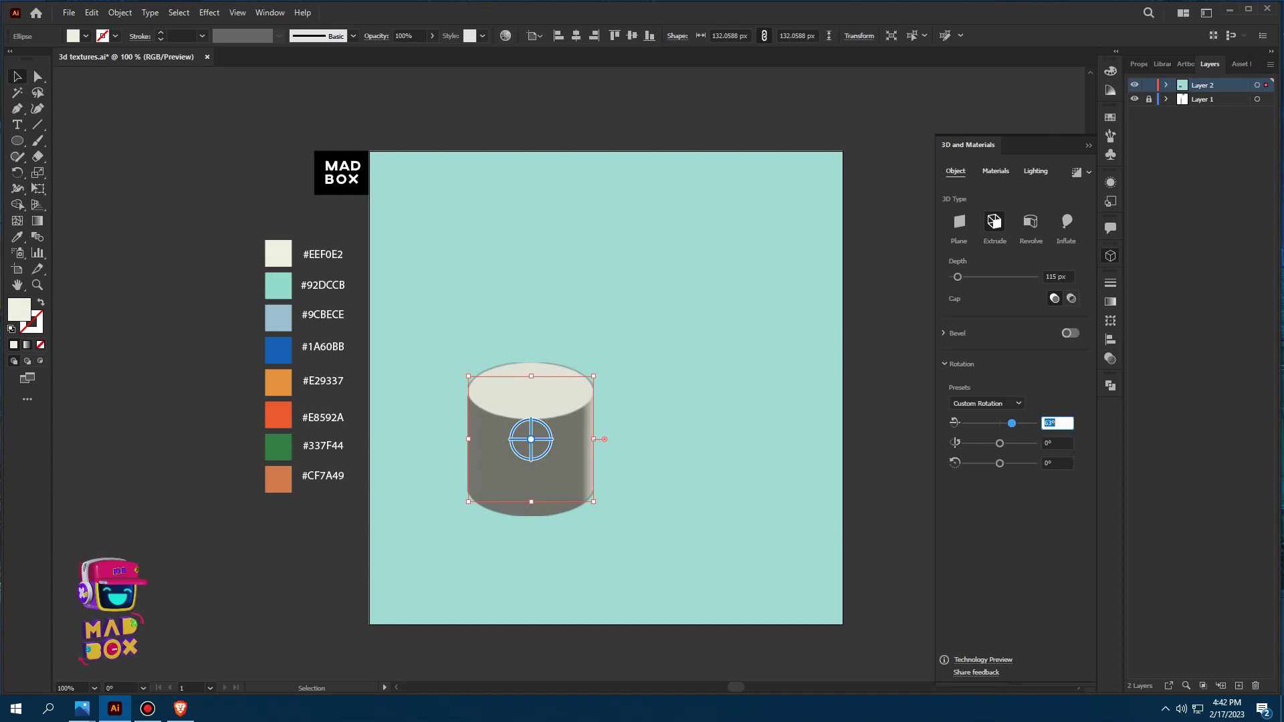
type("63")
key("Return")
left_click_drag(957, 276, 961, 277)
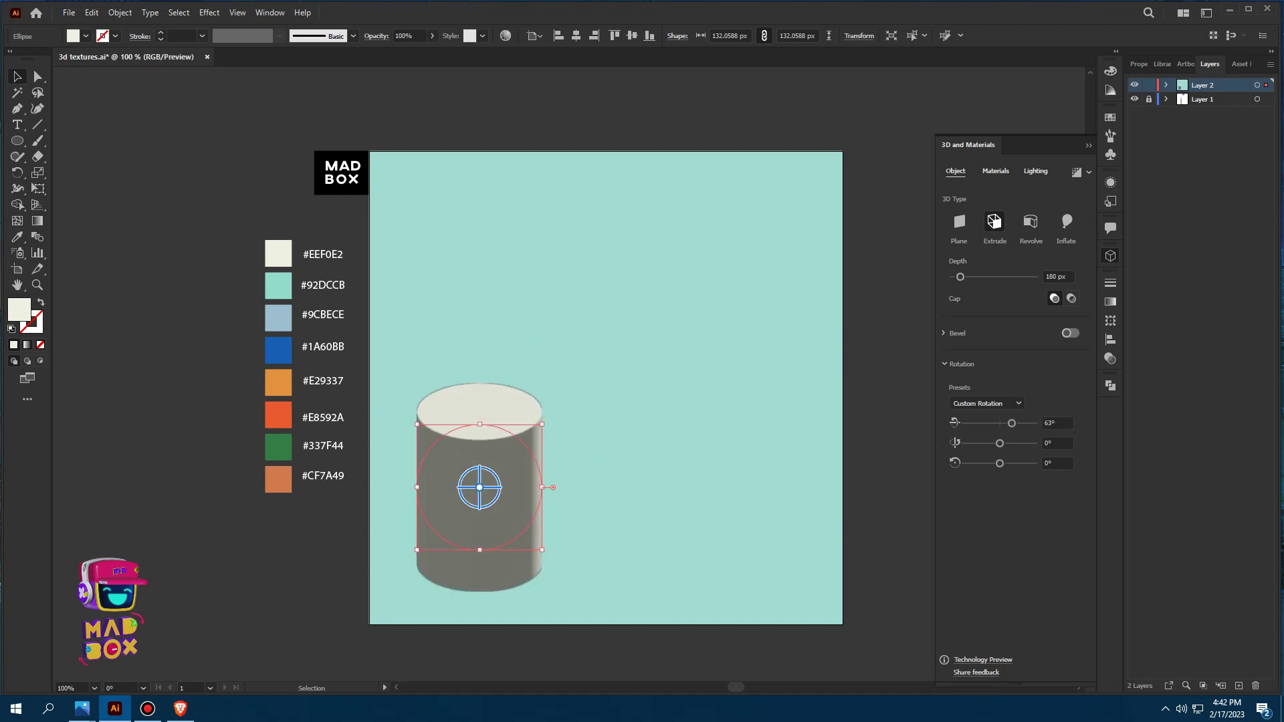
Move the cylinder to the lower left, set its tilt to 74° and enlarge it
left_click_drag(480, 424, 494, 499)
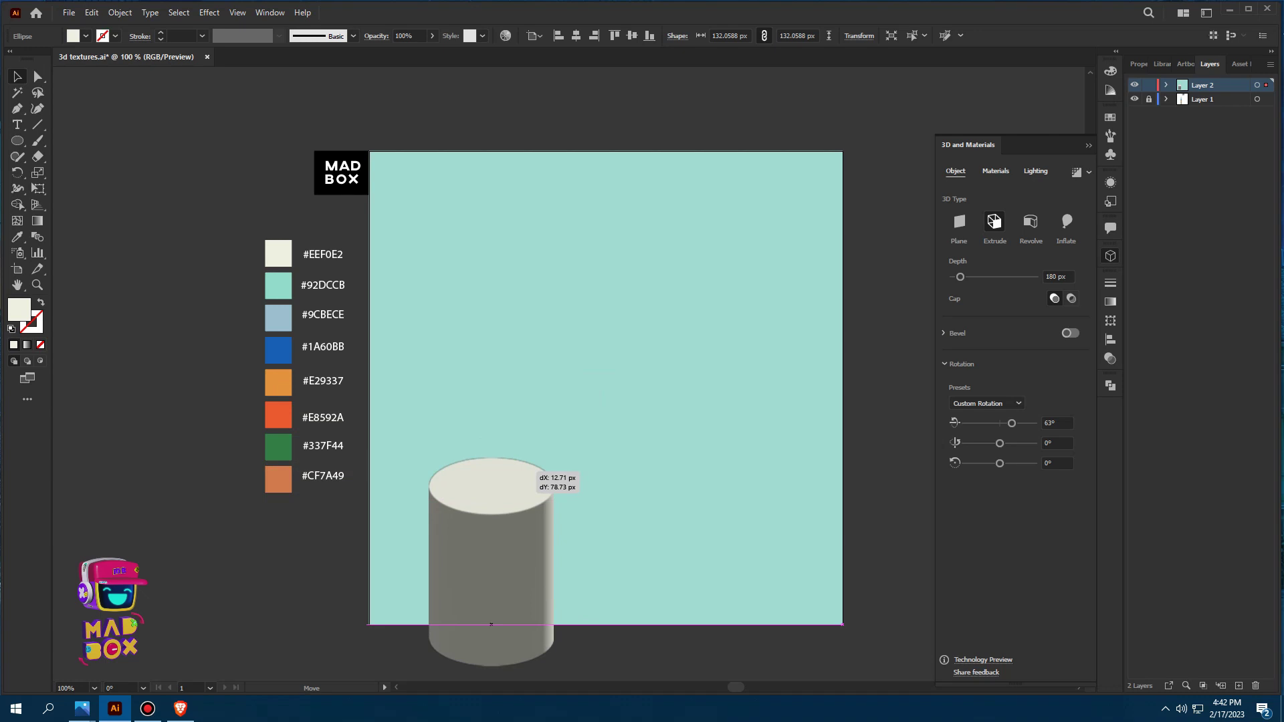
left_click_drag(491, 624, 491, 624)
left_click_drag(1012, 422, 1011, 423)
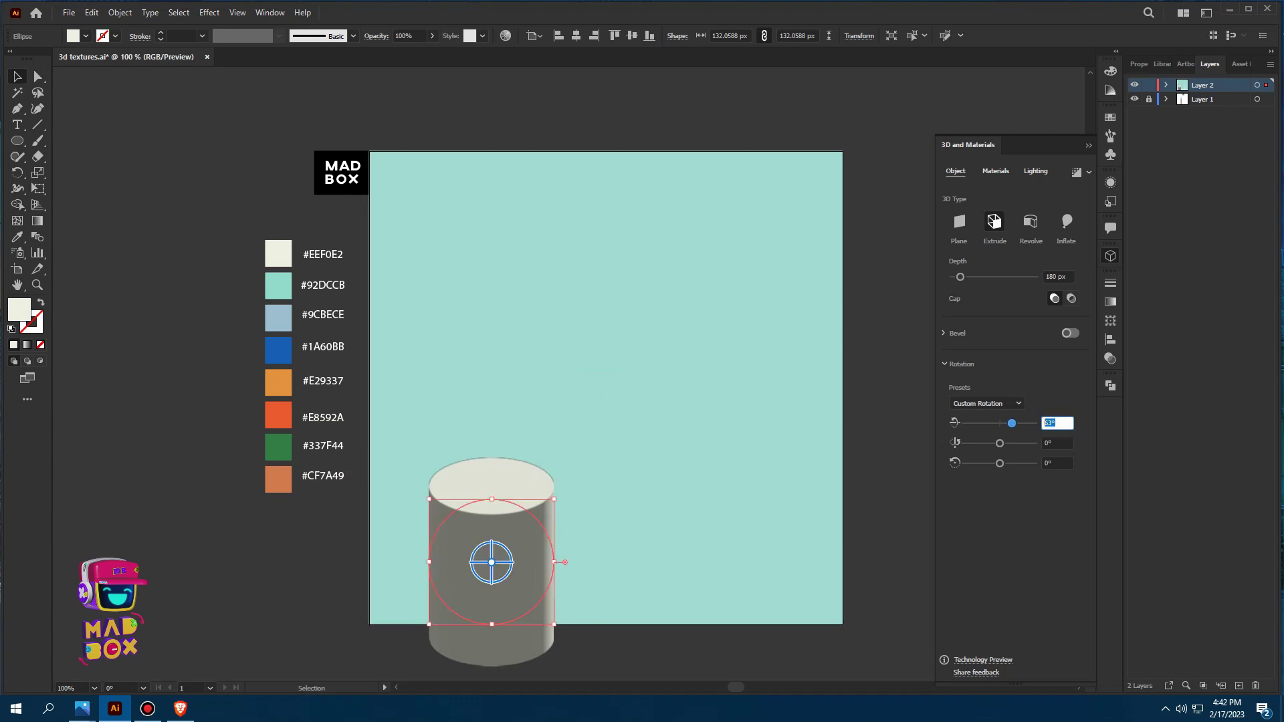
type("74")
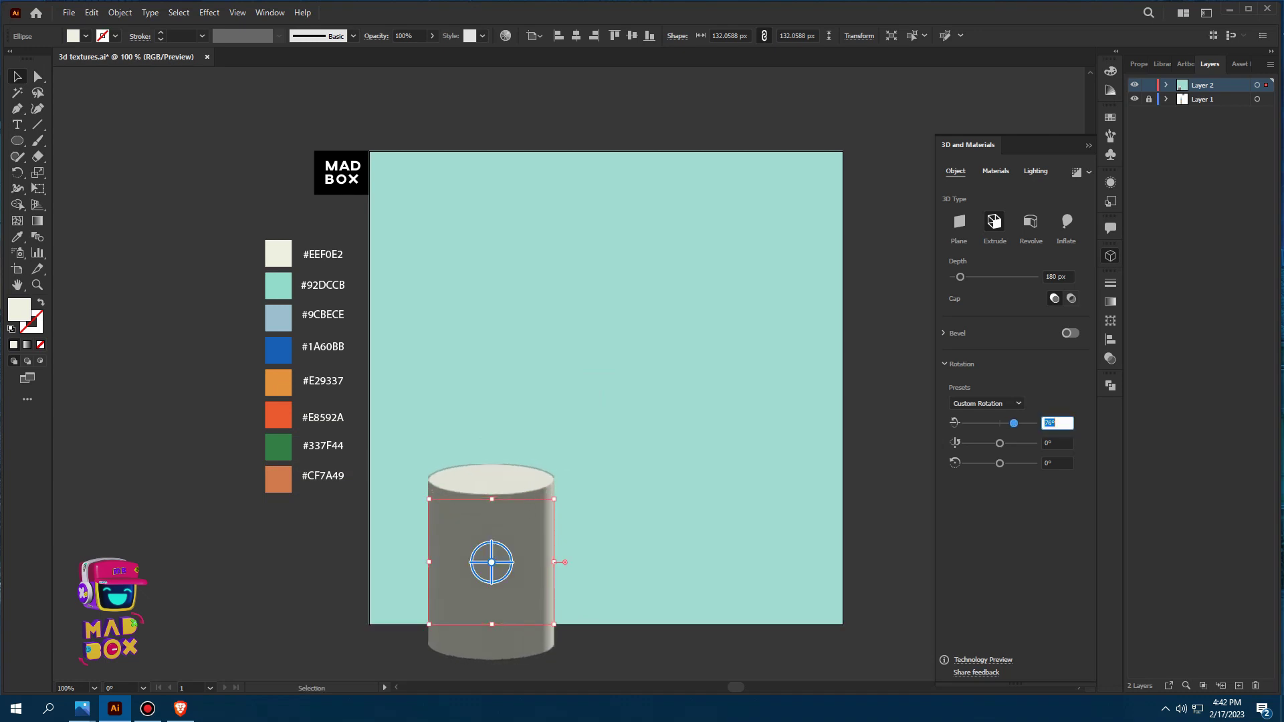
key("Return")
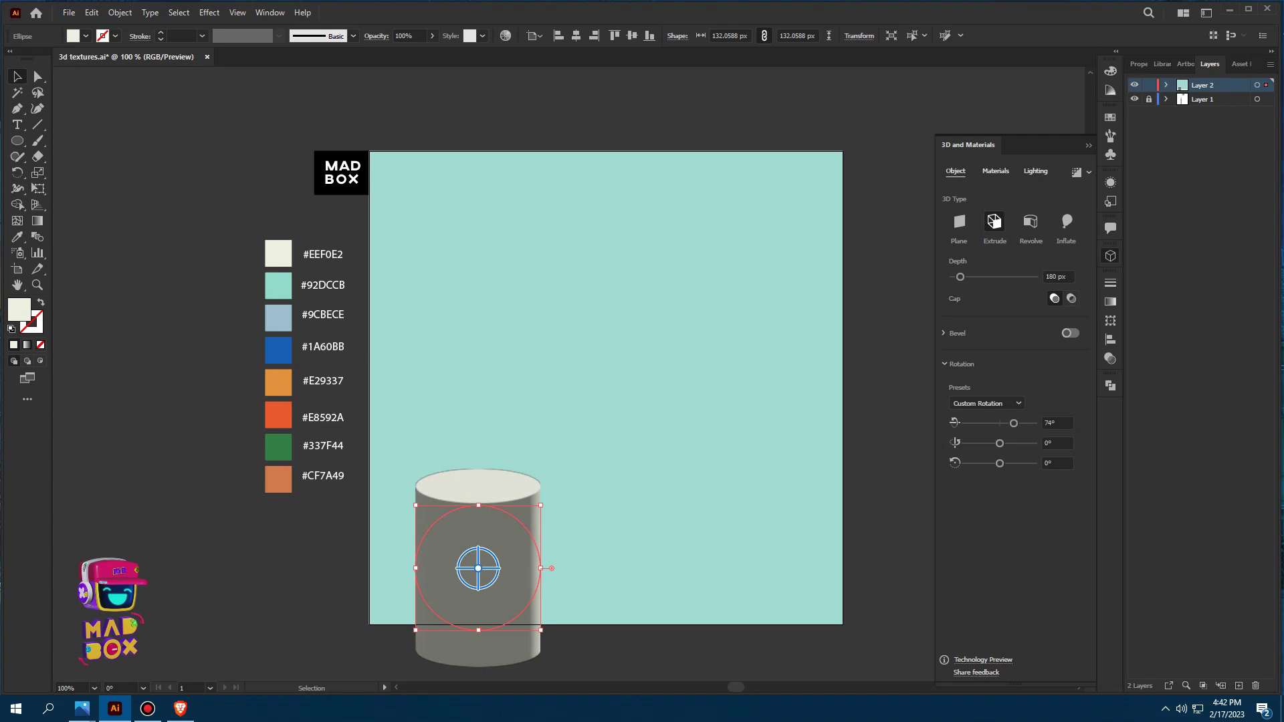
left_click_drag(542, 568, 564, 569)
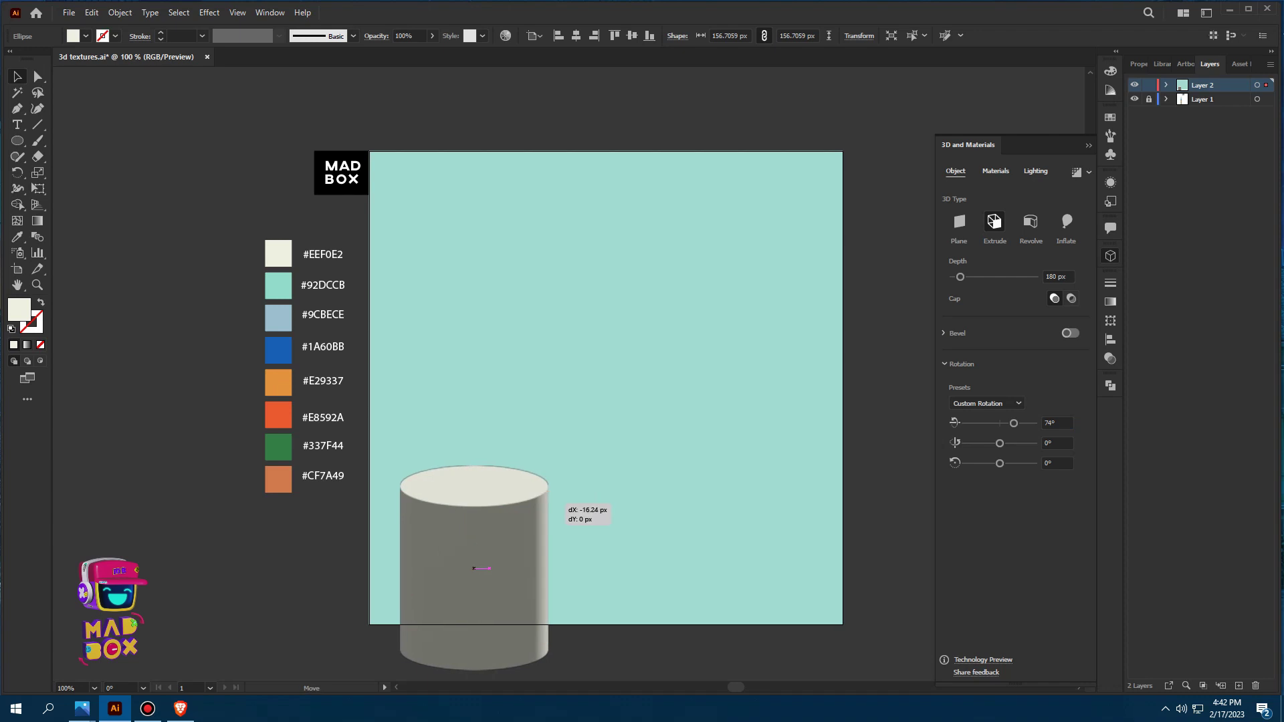
Shift the cylinder left, then widen the second cylinder and nudge it into place
mouse_move(555, 515)
left_mouse_down()
mouse_move(542, 515)
mouse_move(696, 569)
left_mouse_up()
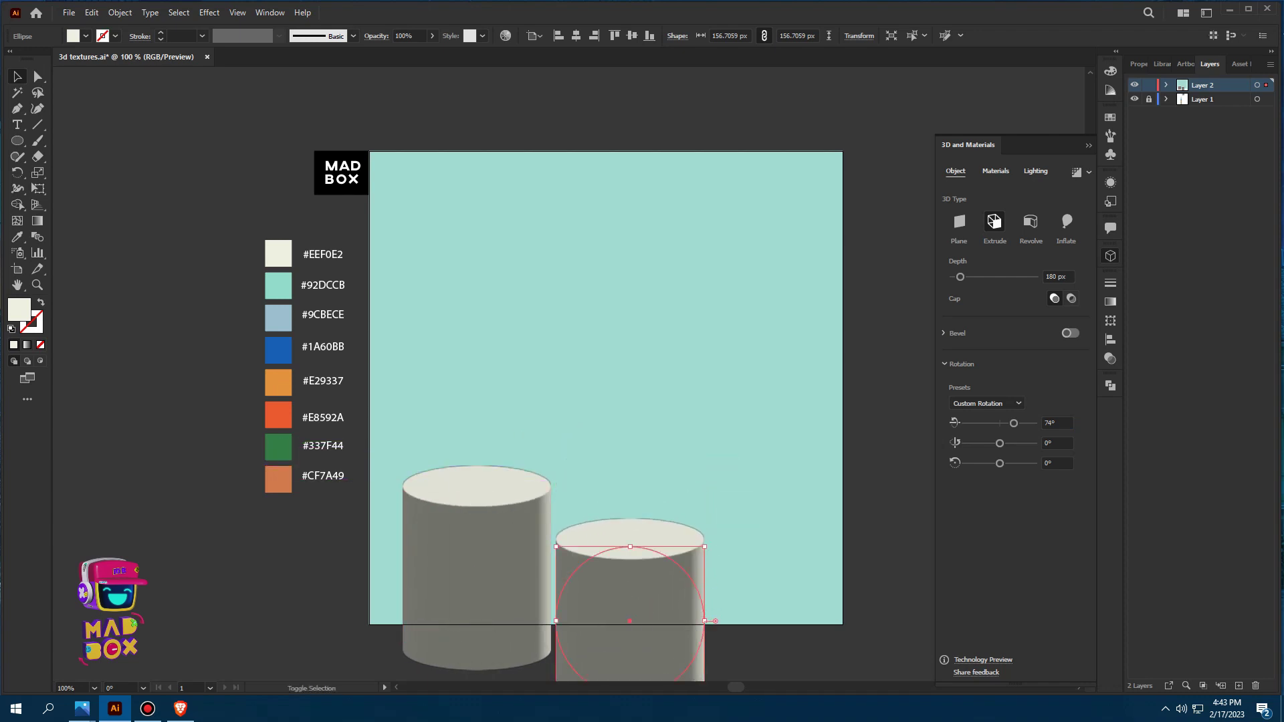
left_click_drag(704, 620, 745, 622)
left_click_drag(645, 622, 632, 617)
scroll(632, 617, "down", 3)
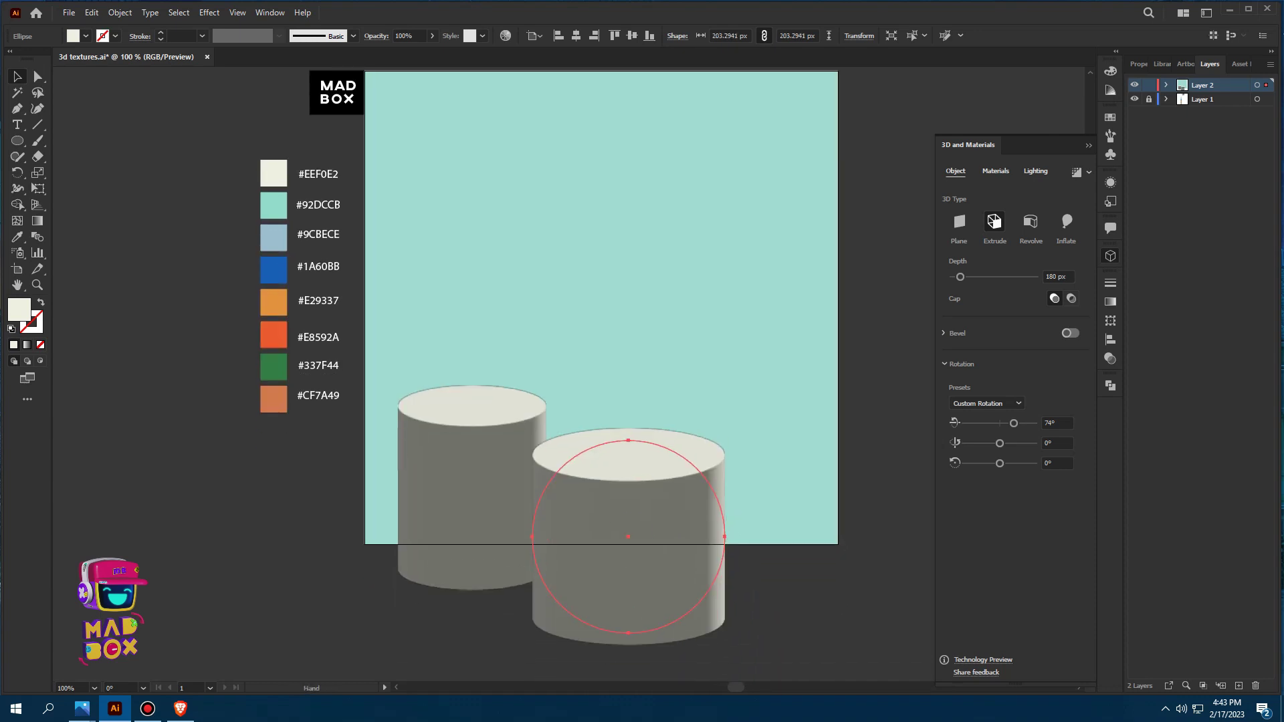
Copy the left cylinder, bring the copy to front and shrink it to about 115 px
left_click_drag(502, 424, 510, 487)
right_click(501, 559)
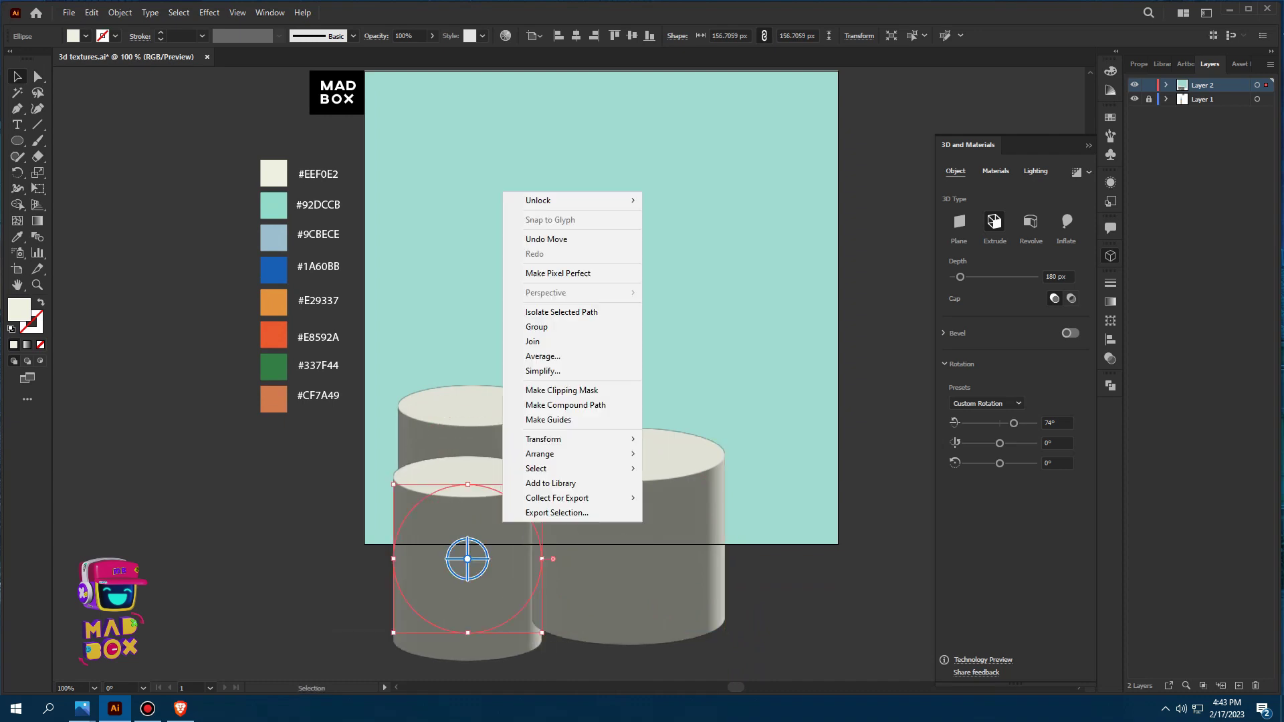
left_click(736, 565)
left_click_drag(554, 559, 501, 559)
left_click_drag(459, 618, 489, 632)
Add another cylinder copy at the right and select all the cylinders
left_click_drag(543, 514, 543, 514)
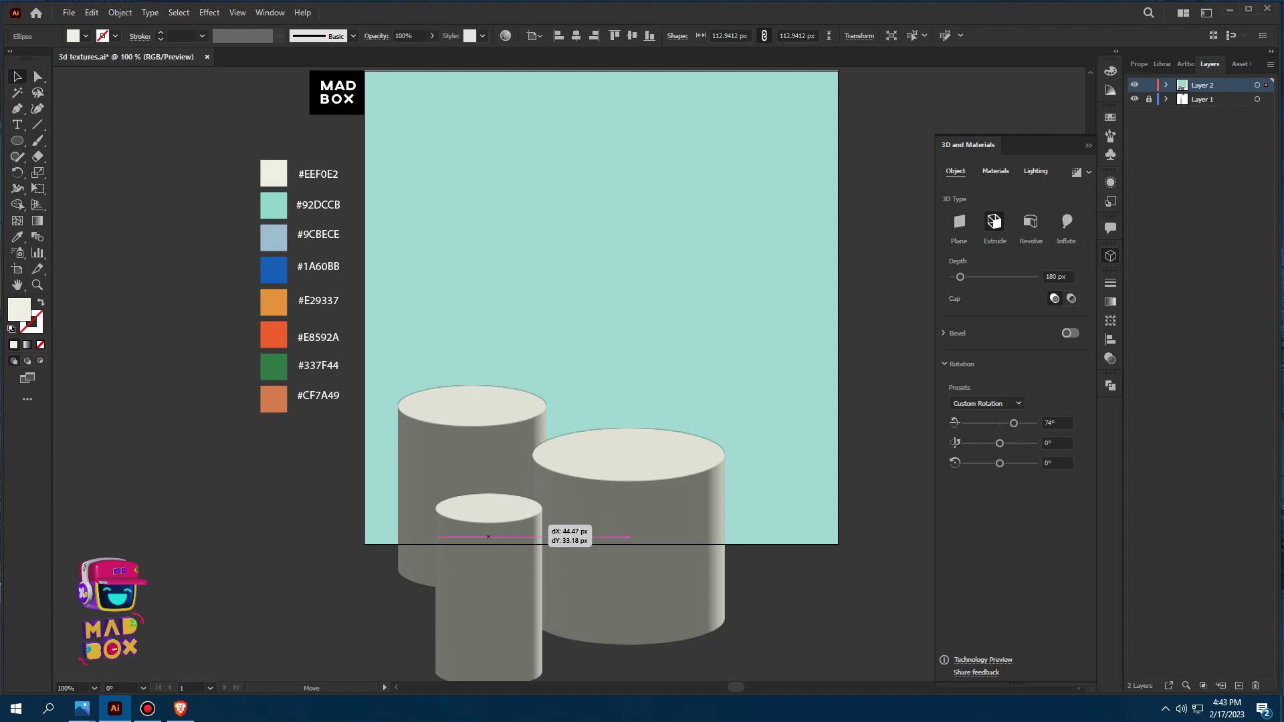
mouse_move(575, 444)
left_mouse_down()
mouse_move(706, 438)
mouse_move(655, 431)
mouse_move(726, 441)
mouse_move(753, 412)
left_mouse_up()
key("ctrl+a")
Pen-draw a thin L-shaped half-vase profile above the cylinders
key("ctrl+shift+a")
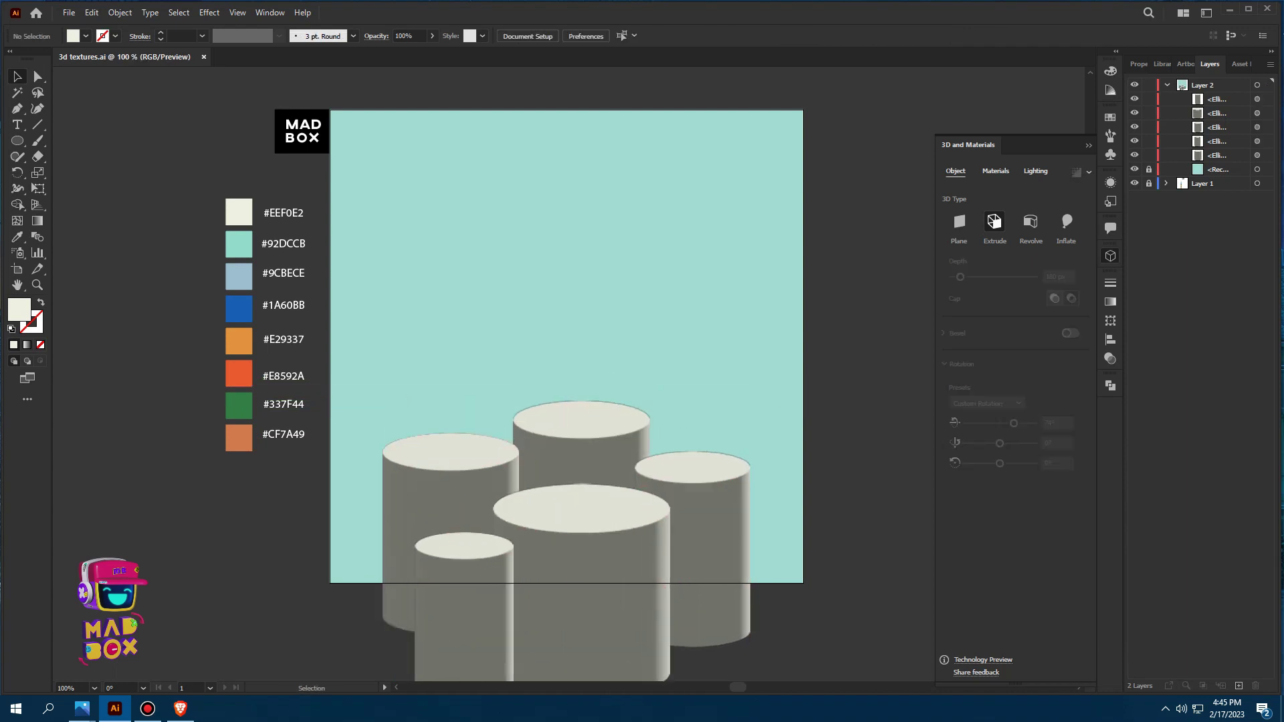
key("p")
left_click(624, 201)
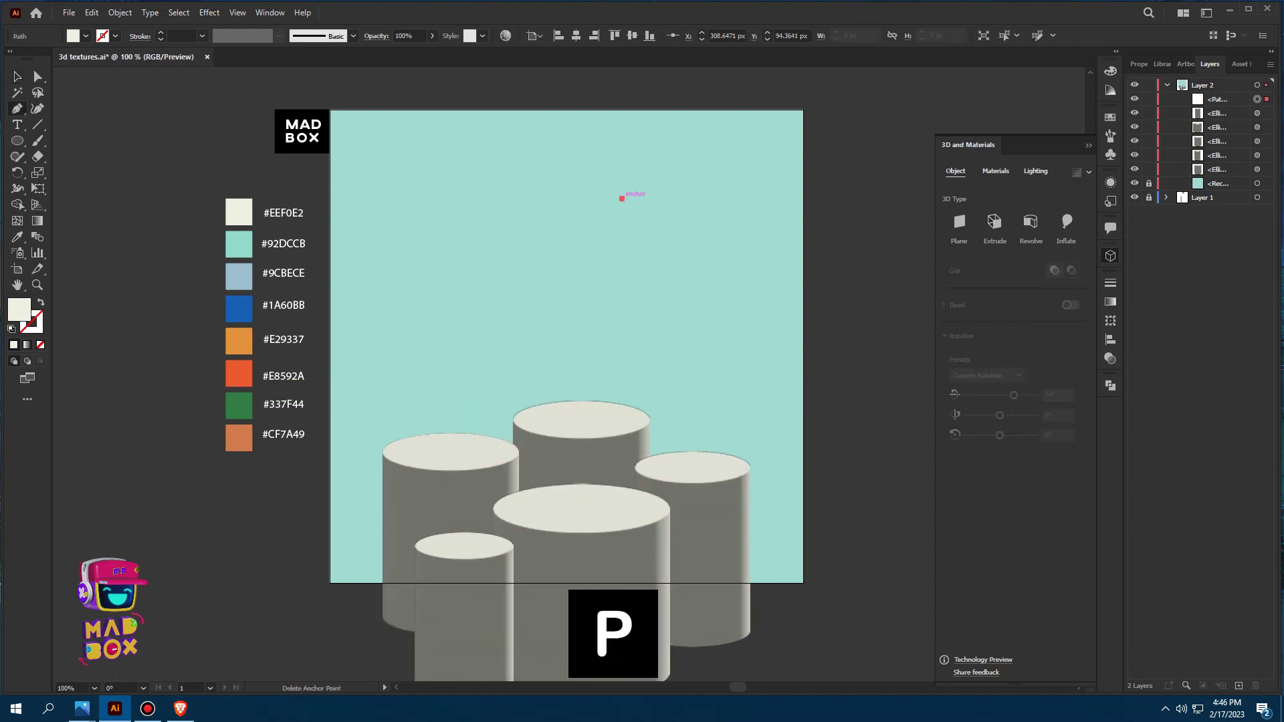
scroll(622, 201, "up", 1)
scroll(700, 314, "down", 1)
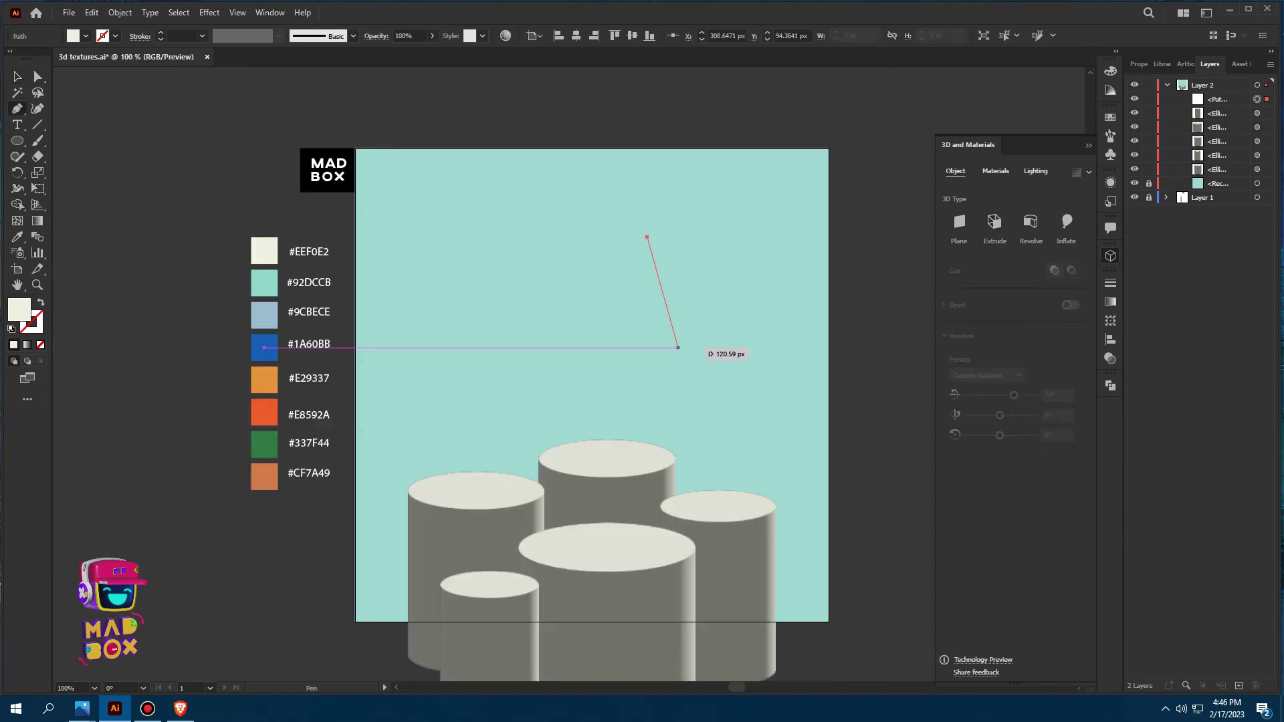
left_click(674, 357)
left_click(588, 349)
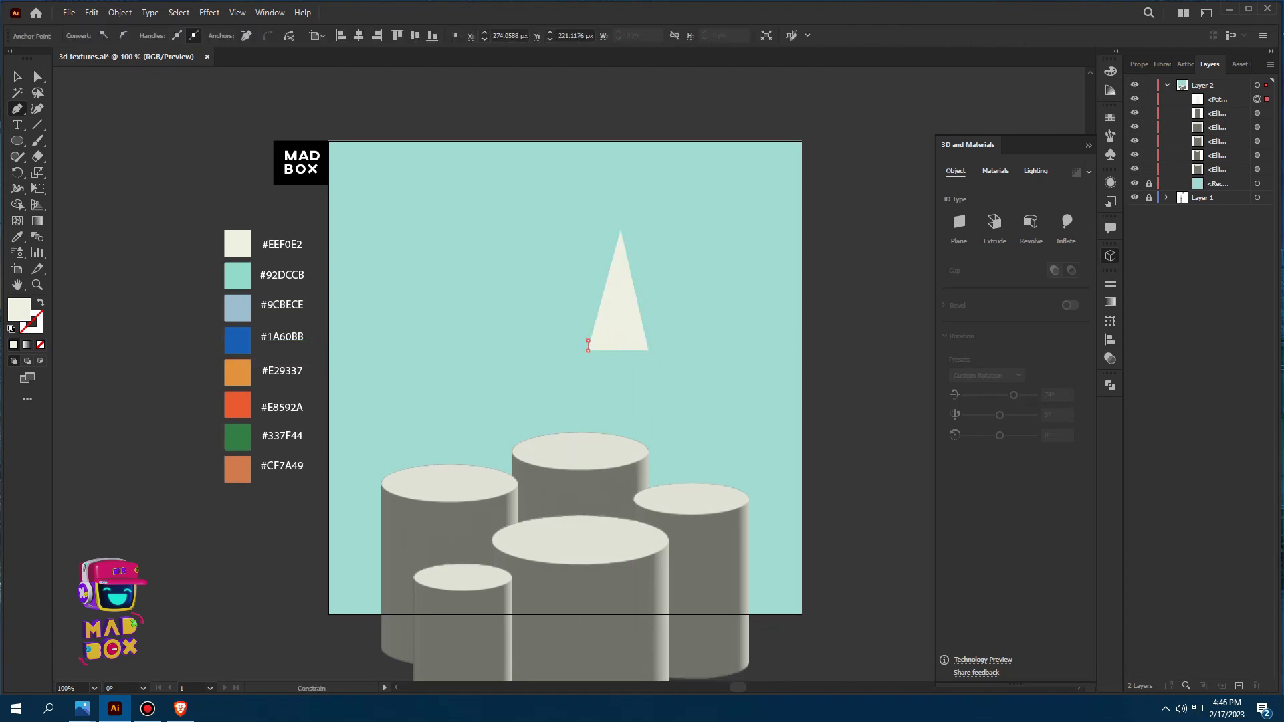
left_click(633, 340)
key("ctrl+z")
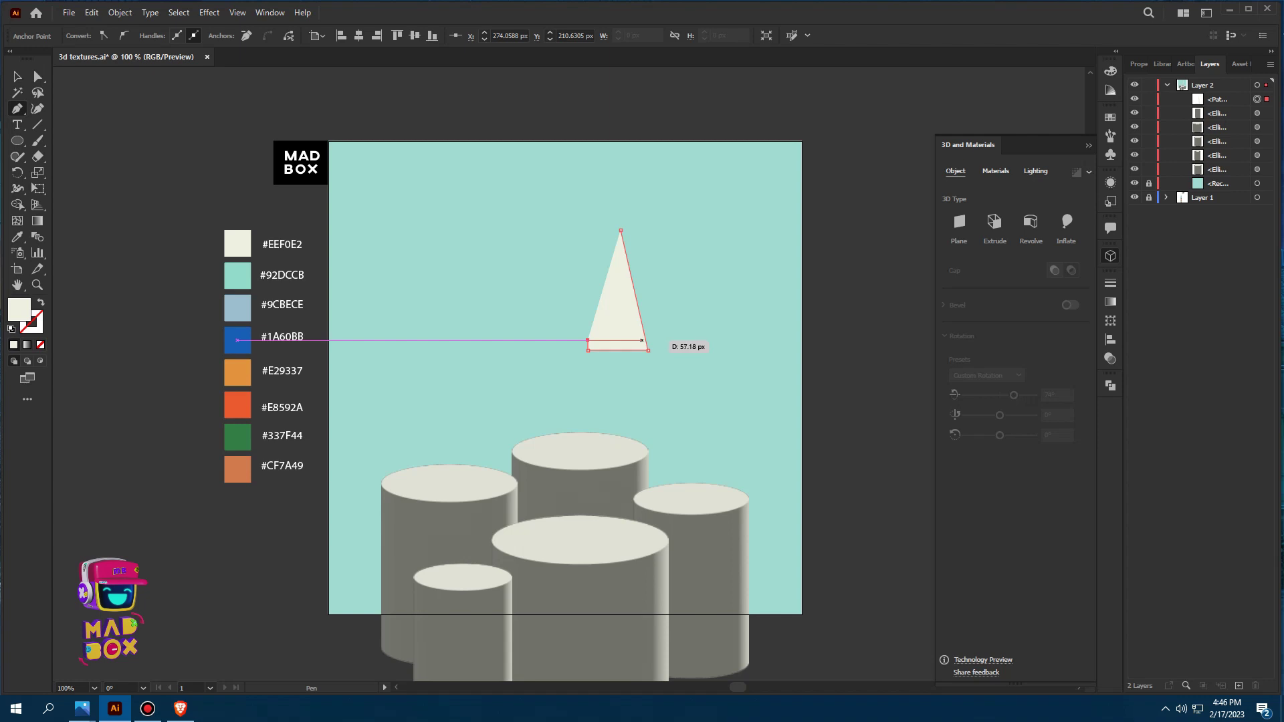
scroll(615, 228, "up", 4)
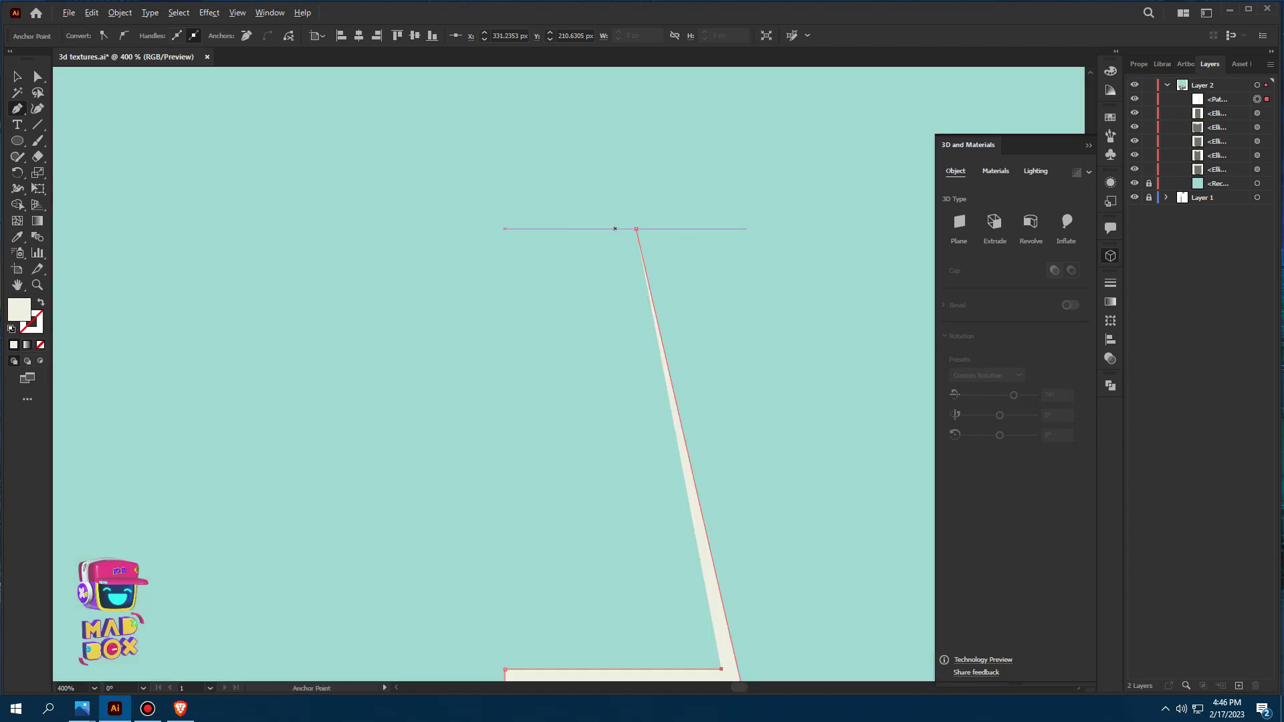
left_click(622, 228)
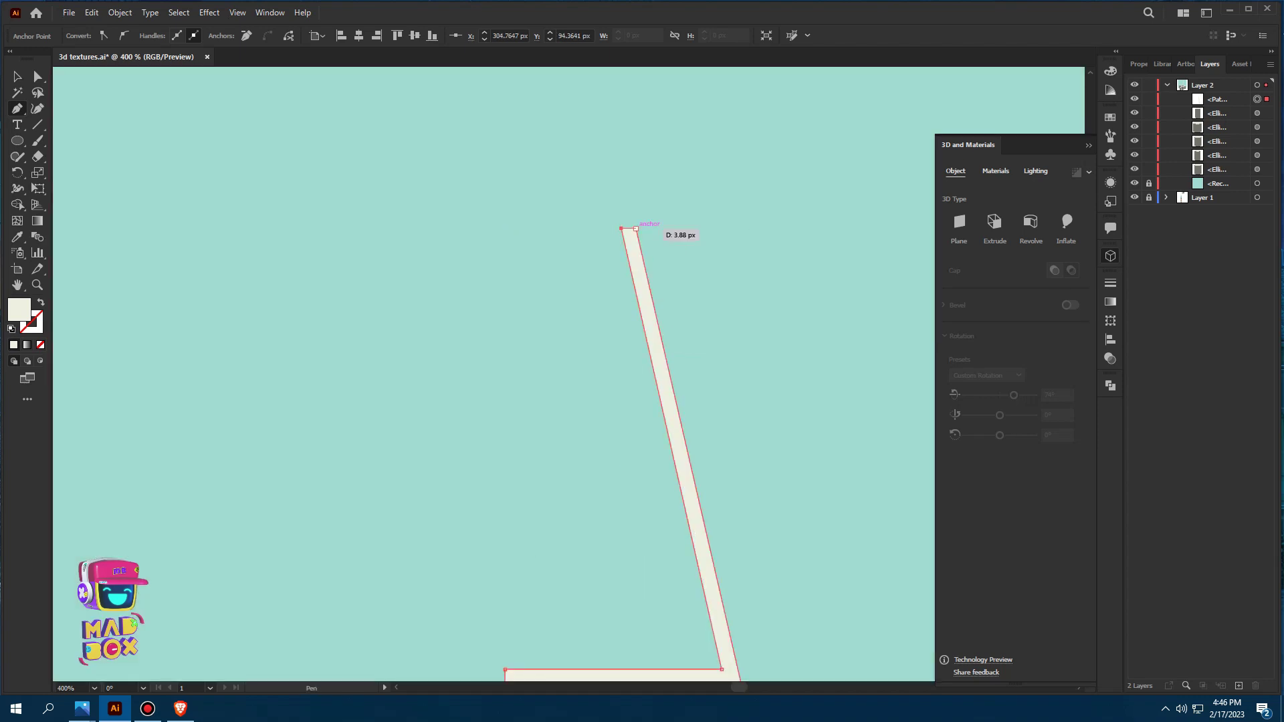
left_click(635, 229)
Round the profile's top and inner bottom corners with Direct Selection live corners
key("a")
scroll(631, 255, "up", 5)
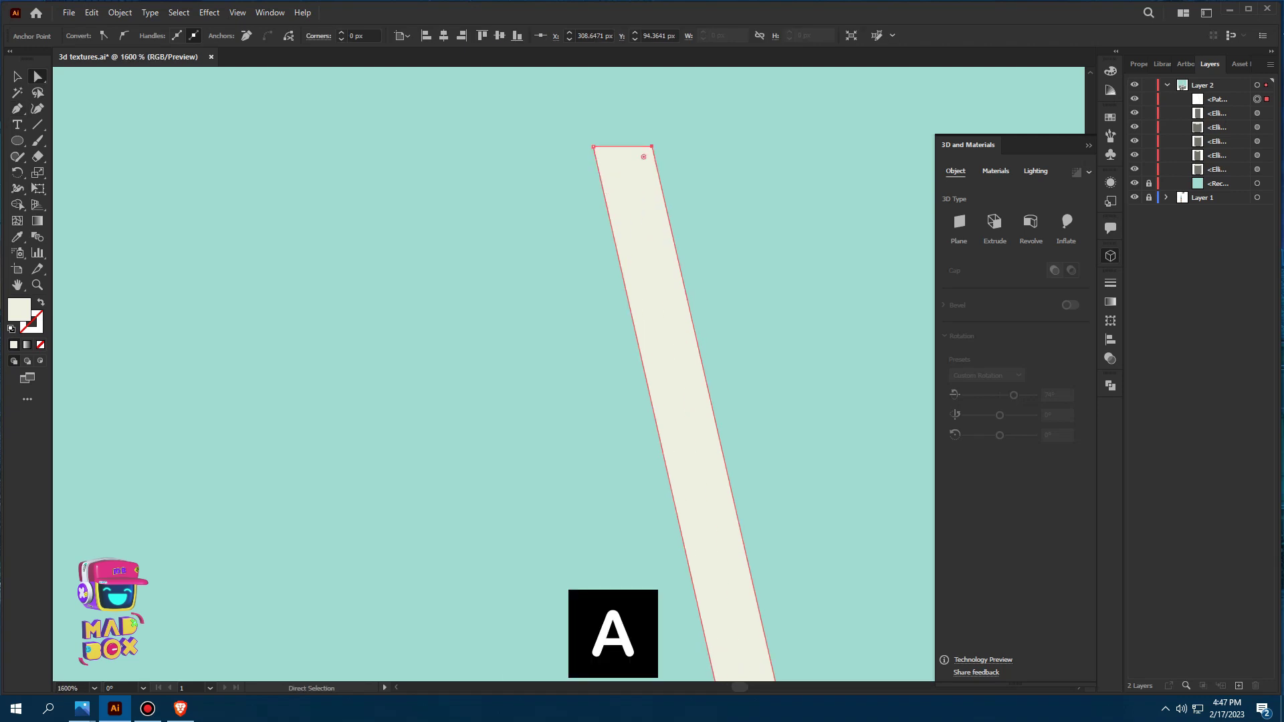
left_click_drag(643, 157, 655, 198)
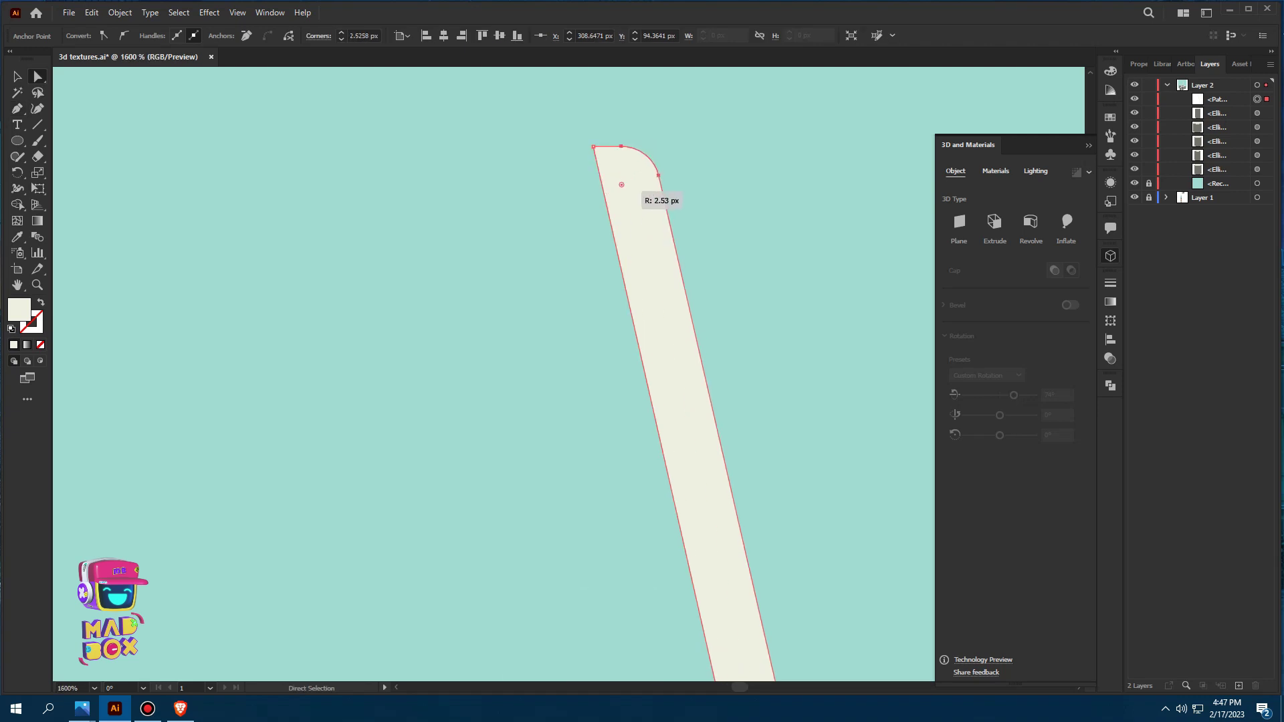
scroll(736, 327, "down", 5)
left_click_drag(736, 401, 669, 311)
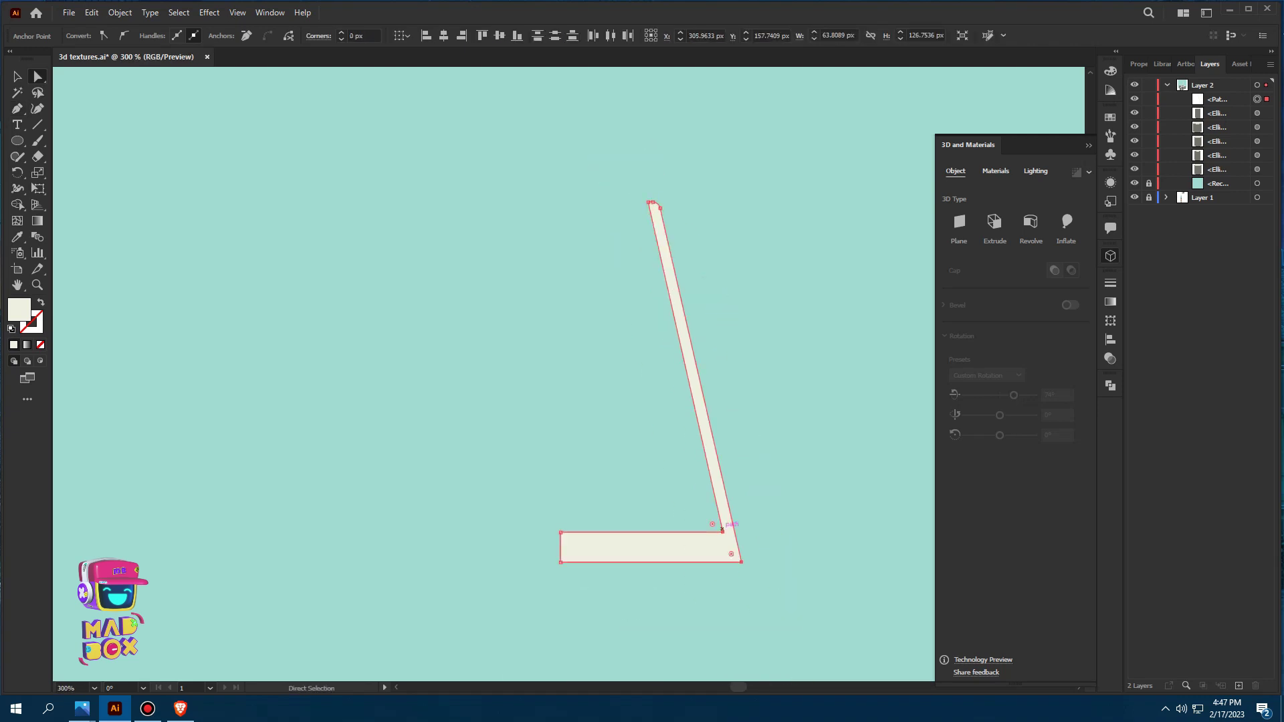
mouse_move(713, 524)
left_mouse_down()
mouse_move(620, 450)
mouse_move(669, 405)
mouse_move(678, 327)
left_mouse_up()
scroll(644, 458, "down", 3)
key("v")
Fill the profile with the orange #E8592A swatch and save
left_click(111, 486)
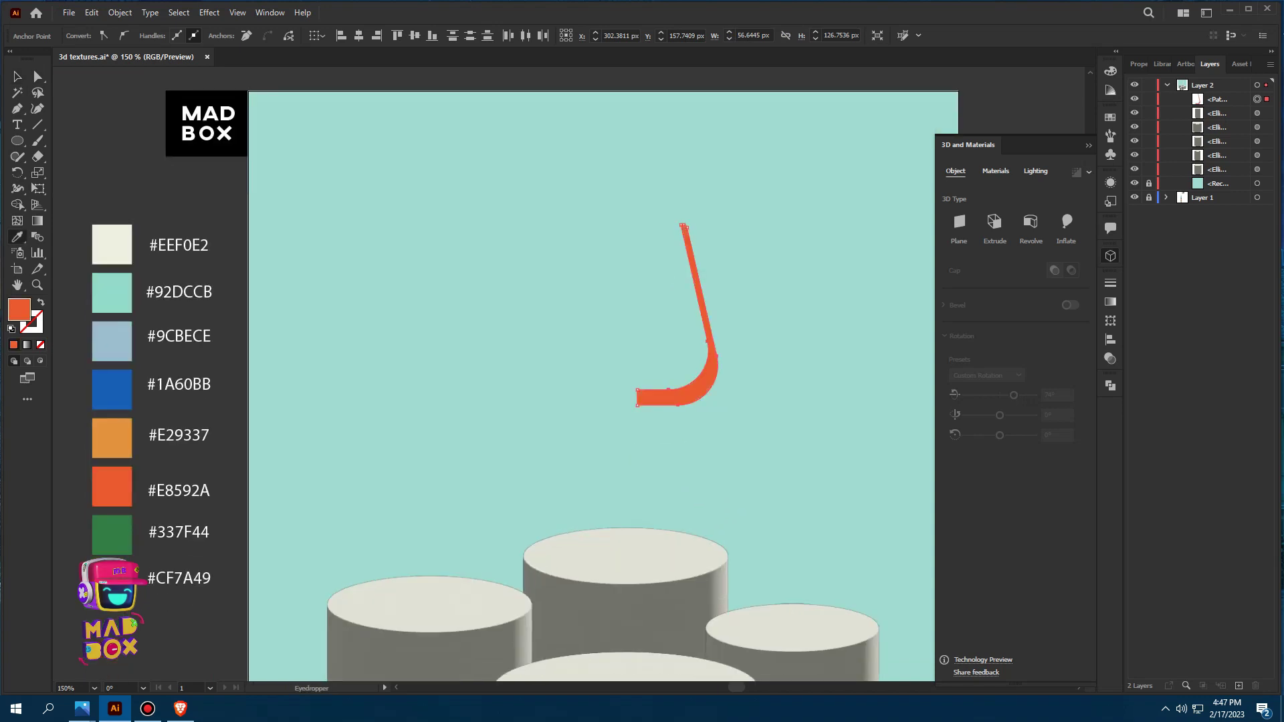
key("v")
key("ctrl+s")
Revolve the profile in 3D and drag its top anchor outward into a wide cup
left_click_drag(669, 335, 606, 356)
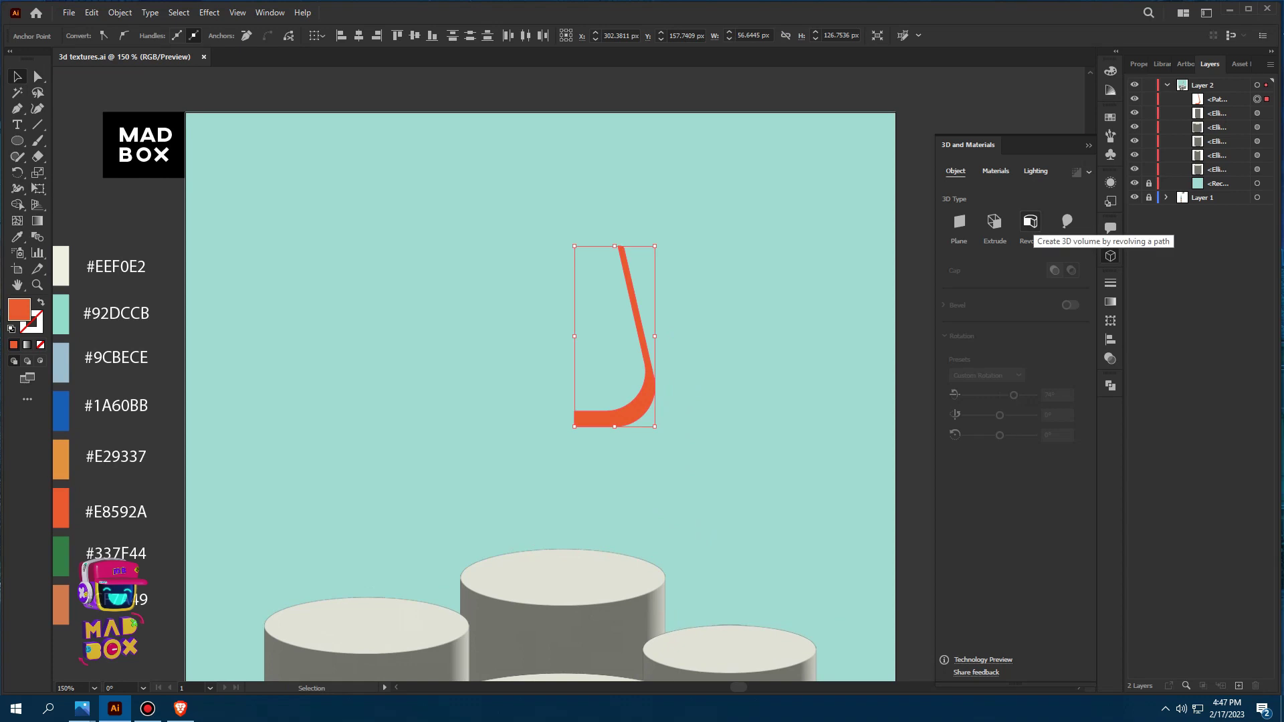
left_click(1031, 222)
key("a")
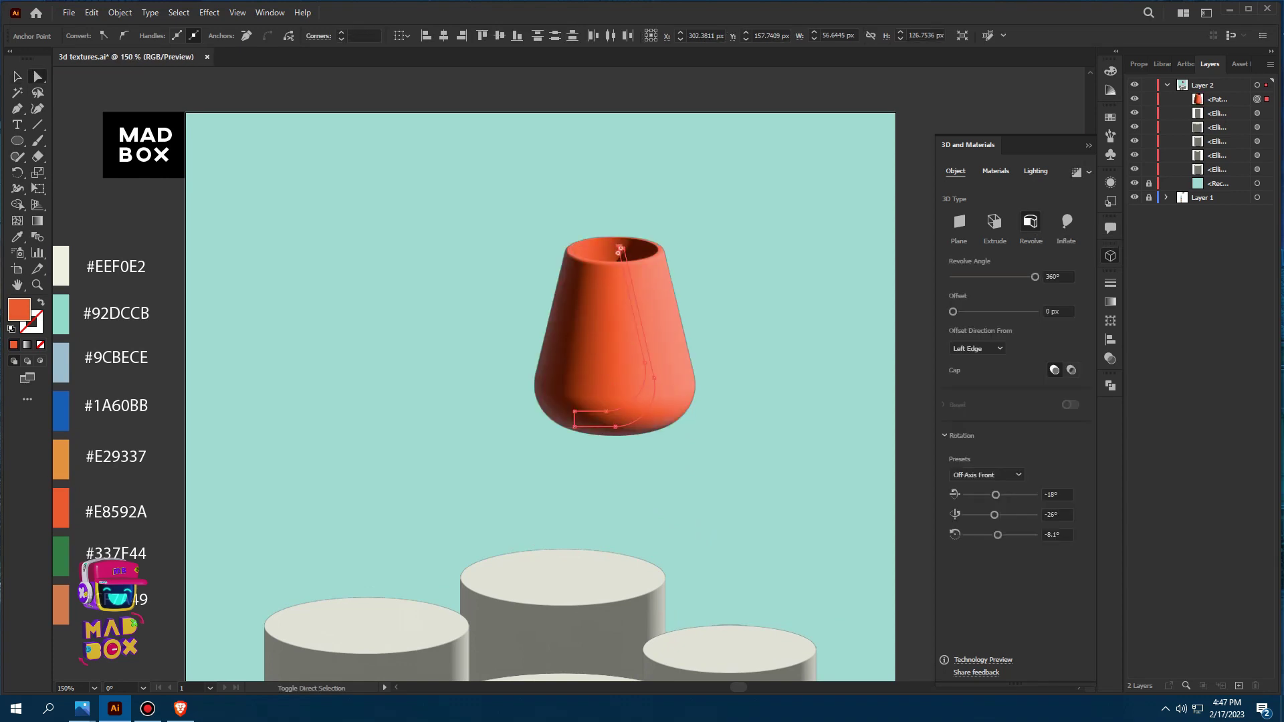
left_click_drag(620, 248, 635, 249)
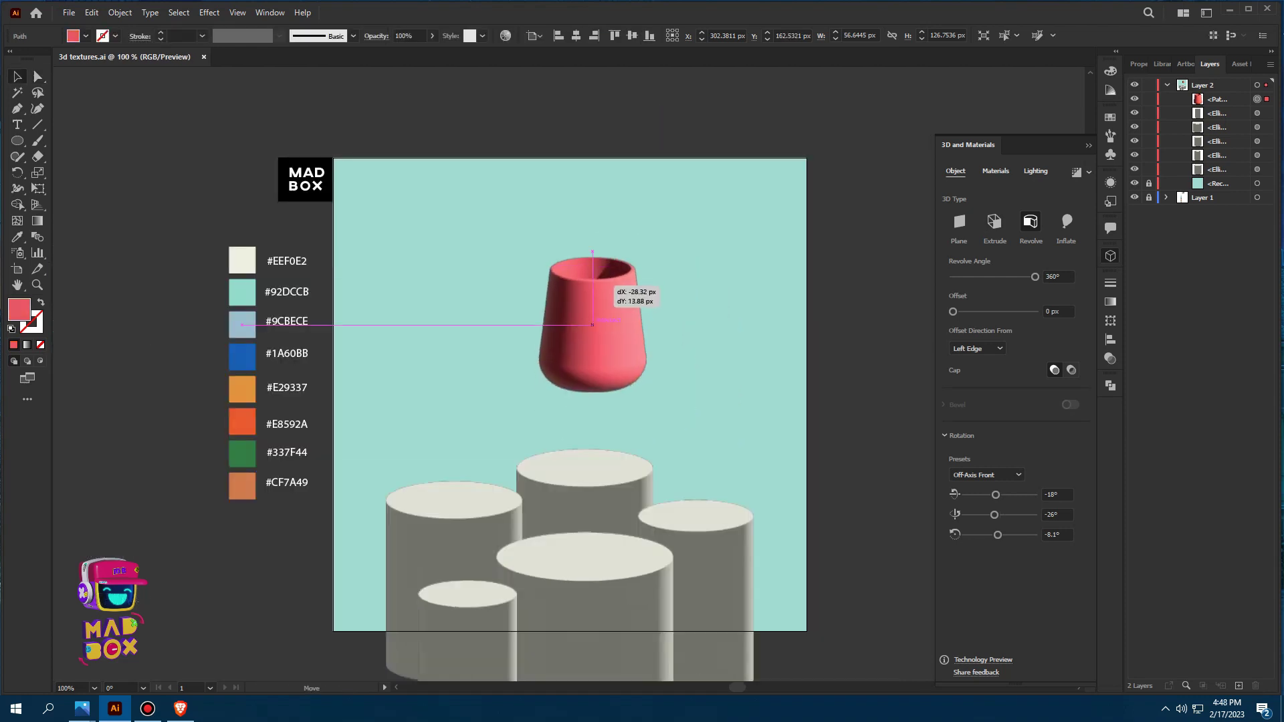
Pen-draw a thin flat L-shaped plate profile beside the cup
left_click(662, 380)
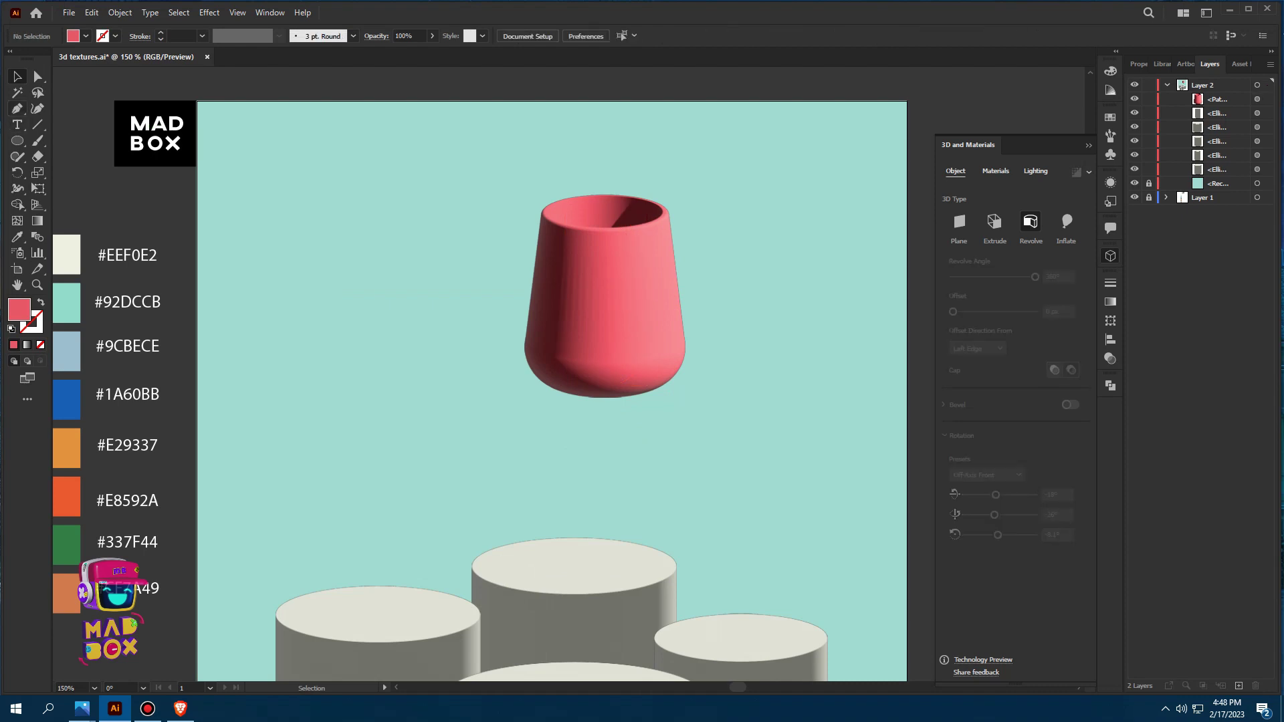
key("p")
left_click_drag(707, 380, 586, 375)
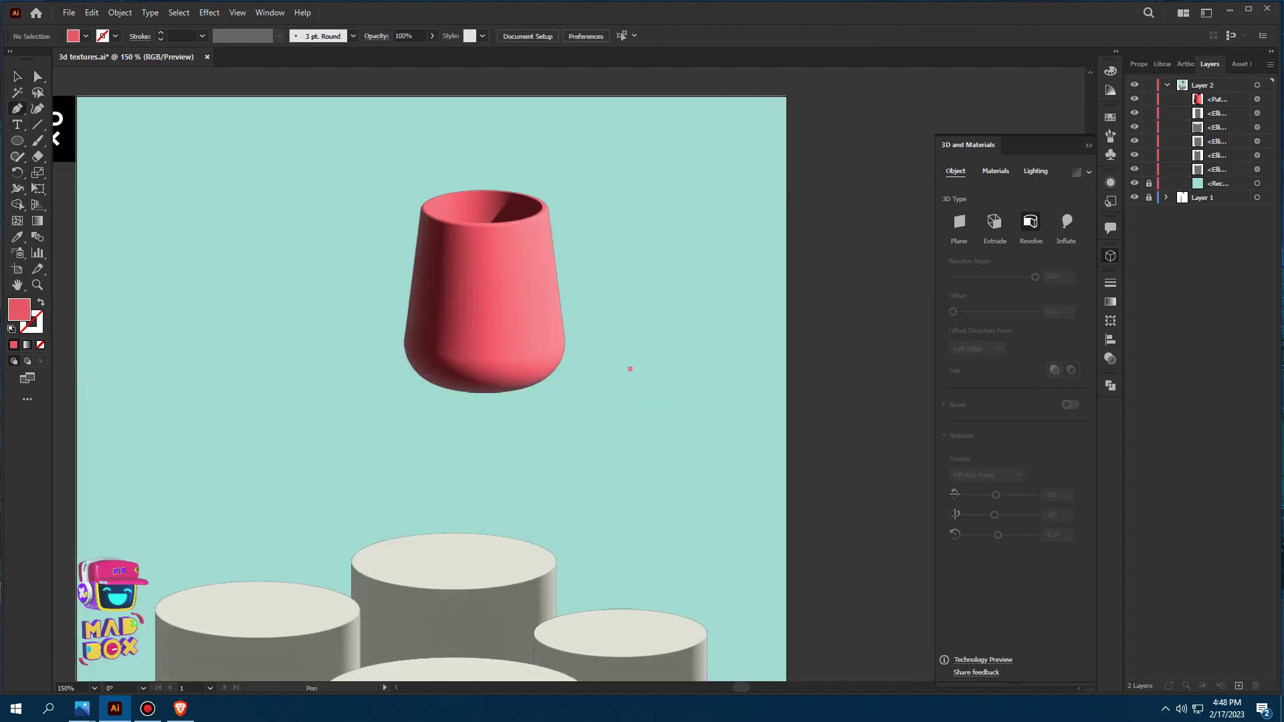
left_click(630, 368)
left_click(717, 368)
scroll(717, 368, "up", 2)
scroll(715, 369, "up", 1)
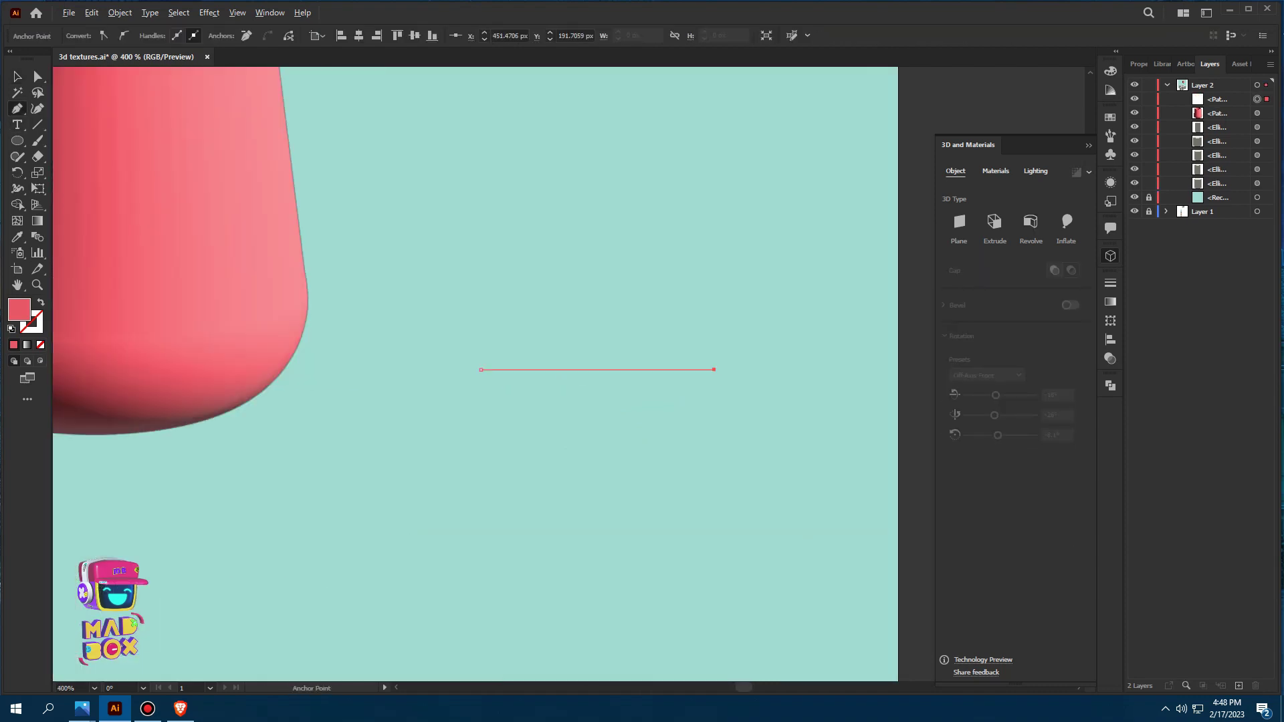
scroll(714, 364, "down", 1)
scroll(714, 428, "down", 1)
scroll(711, 488, "up", 1)
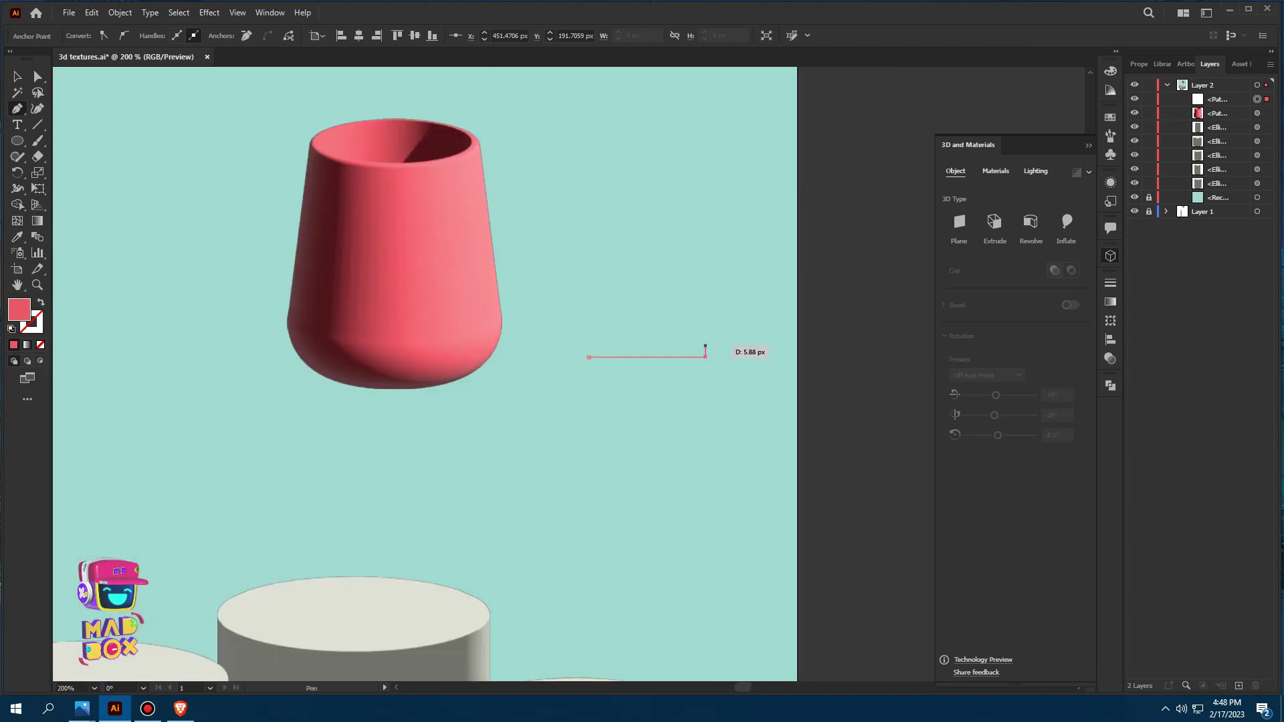
left_click(706, 348)
scroll(709, 349, "up", 1)
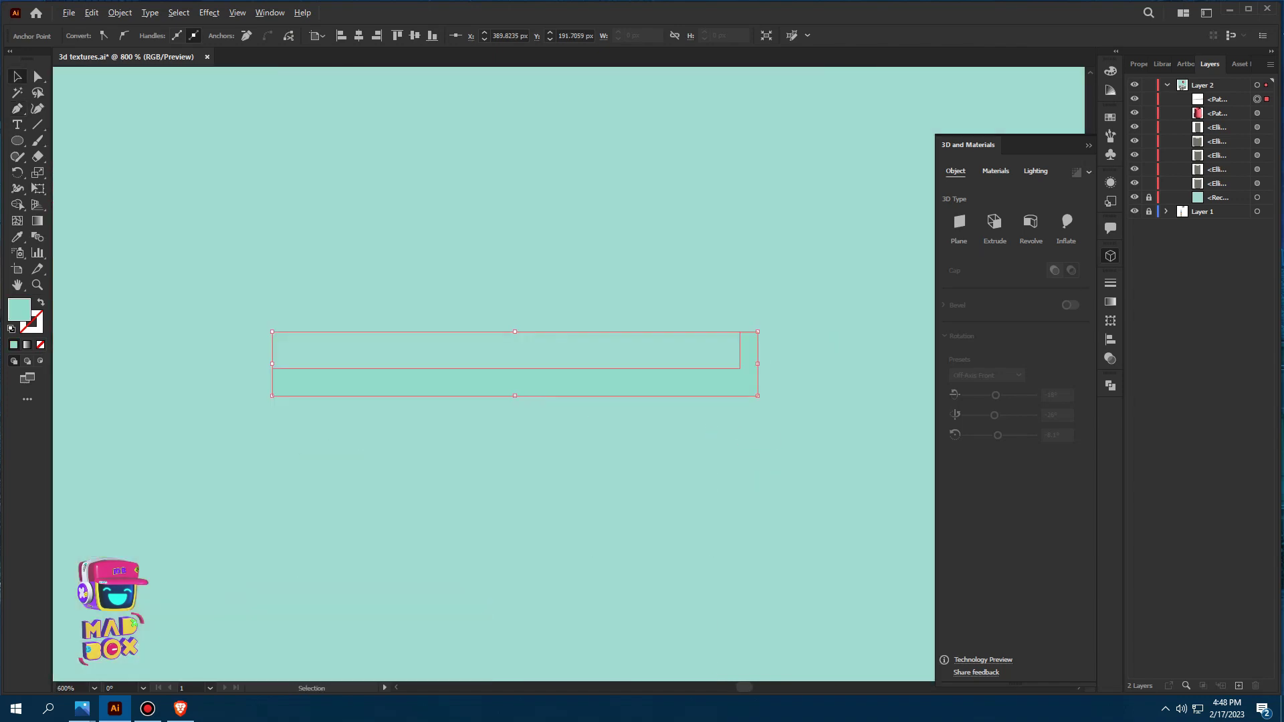
Round the plate profile's corners with Direct Selection live corners
key("a")
scroll(699, 394, "up", 1)
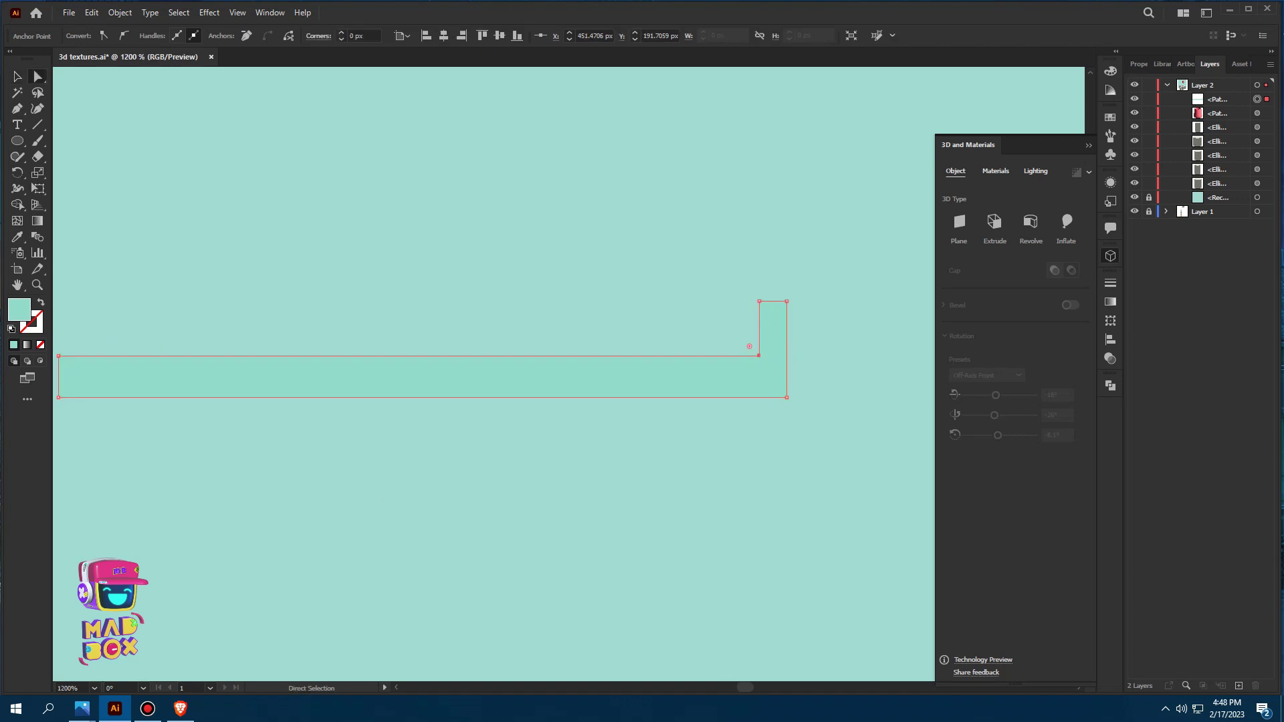
left_click(787, 398, "shift")
mouse_move(750, 346)
left_mouse_down()
mouse_move(755, 326)
mouse_move(729, 295)
mouse_move(703, 301)
left_mouse_up()
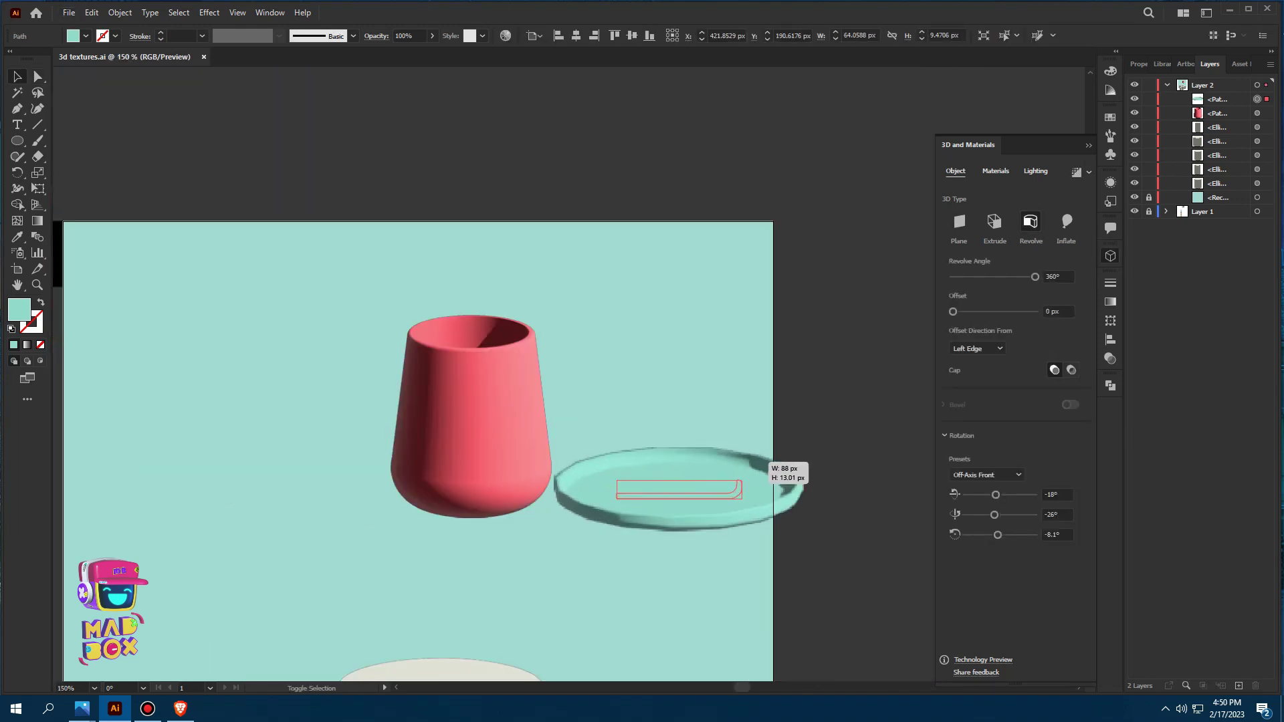
Slide the teal plate under the red cup and bring the cup to front
left_click_drag(740, 496, 599, 516)
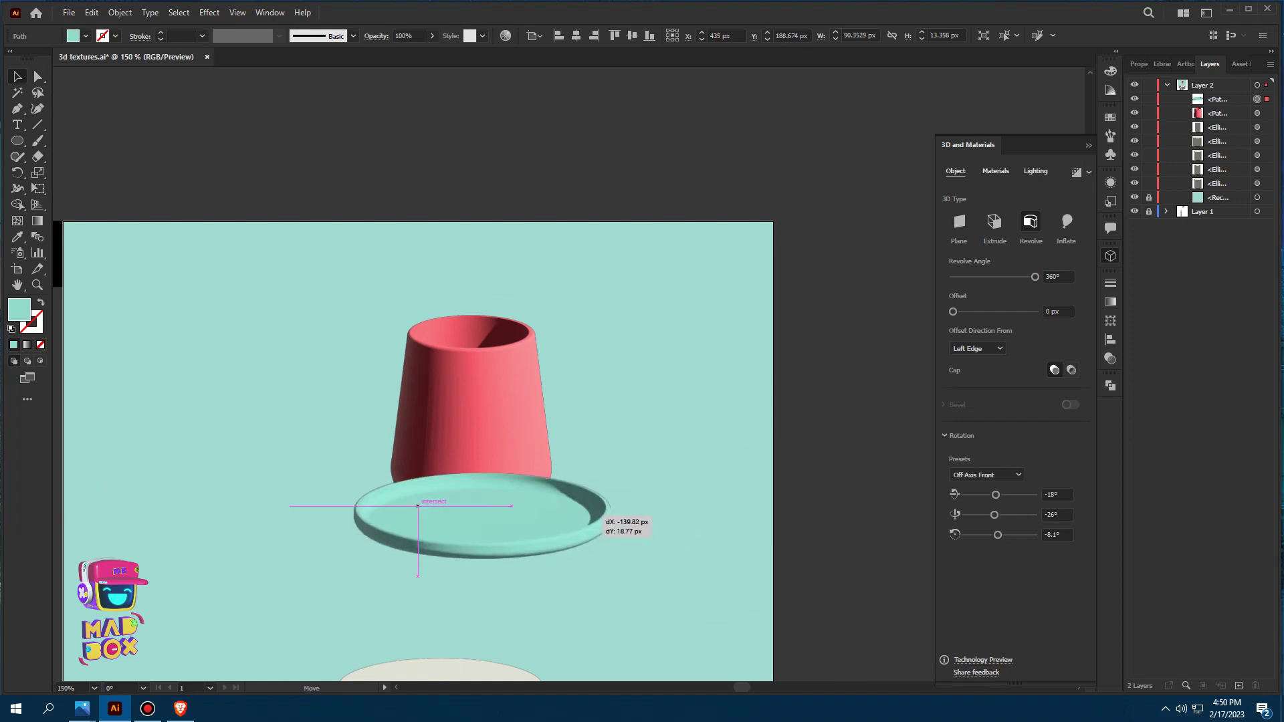
left_click(481, 401)
right_click(495, 365)
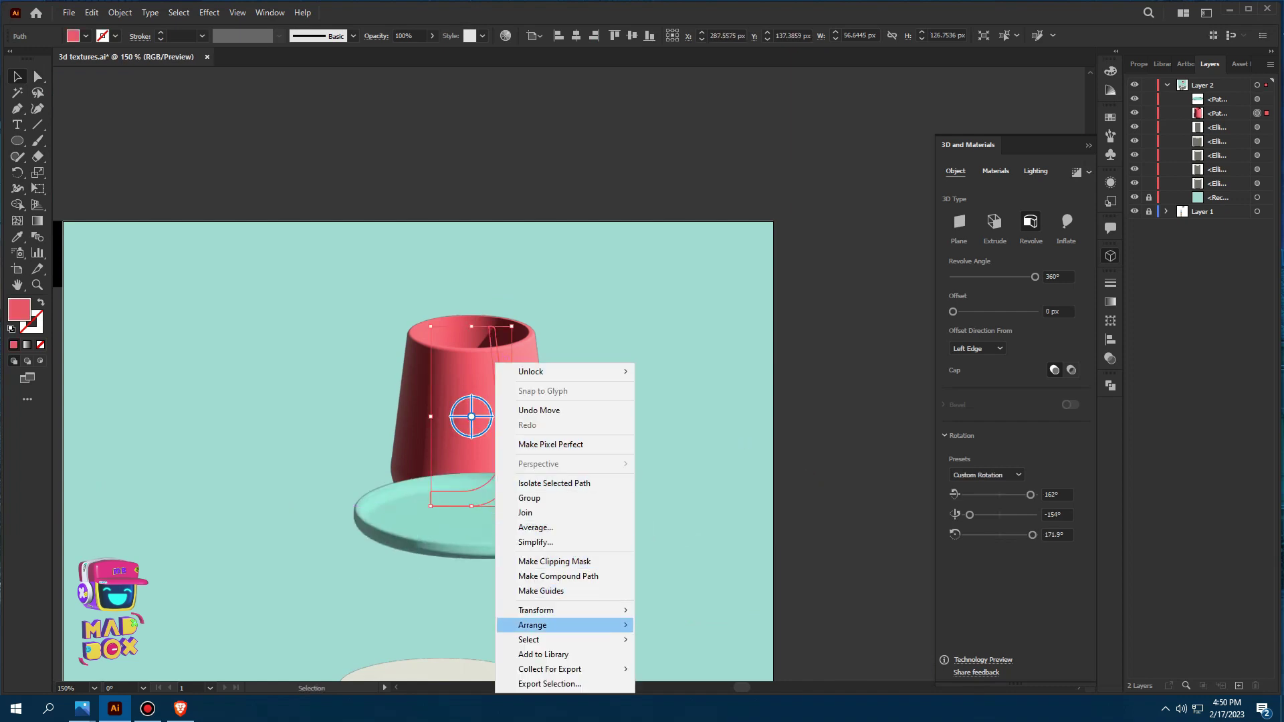
left_click(662, 613)
left_click_drag(532, 421, 539, 435)
Move cup and plate onto the centre podium, shrink the cup and widen the podium top
left_click(539, 435)
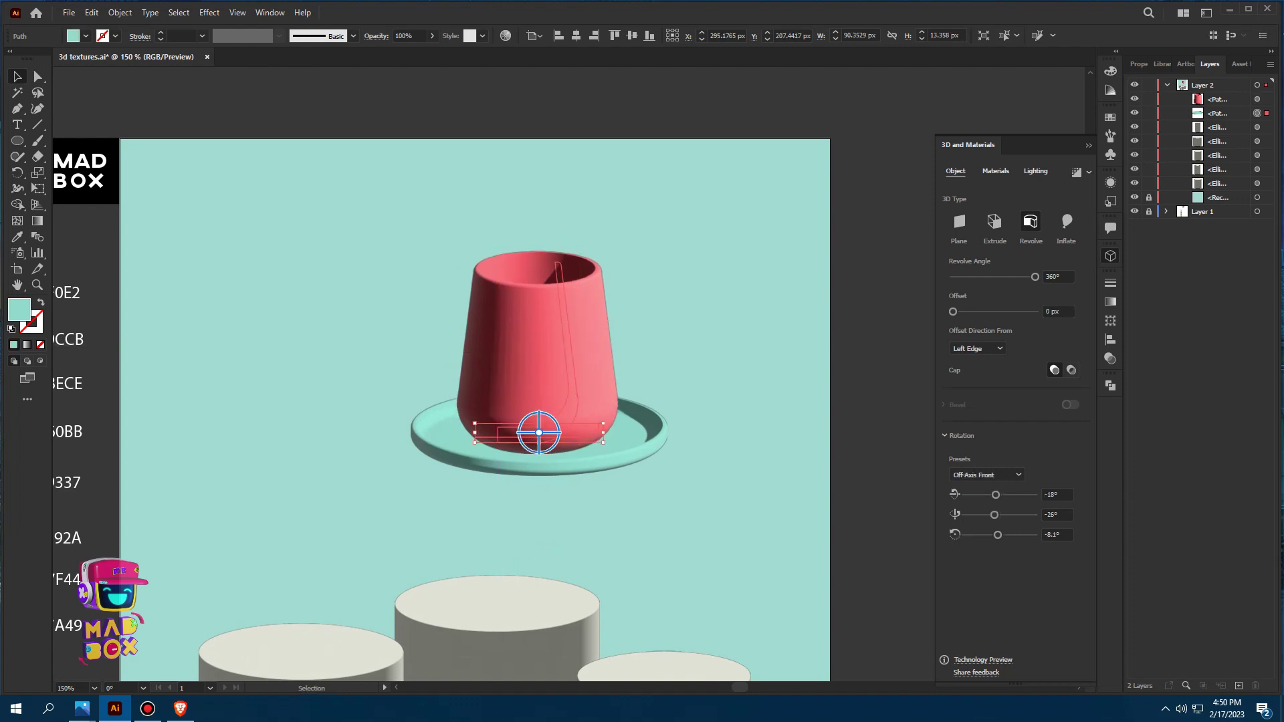
left_click(539, 433, "shift")
left_click_drag(540, 433, 528, 462)
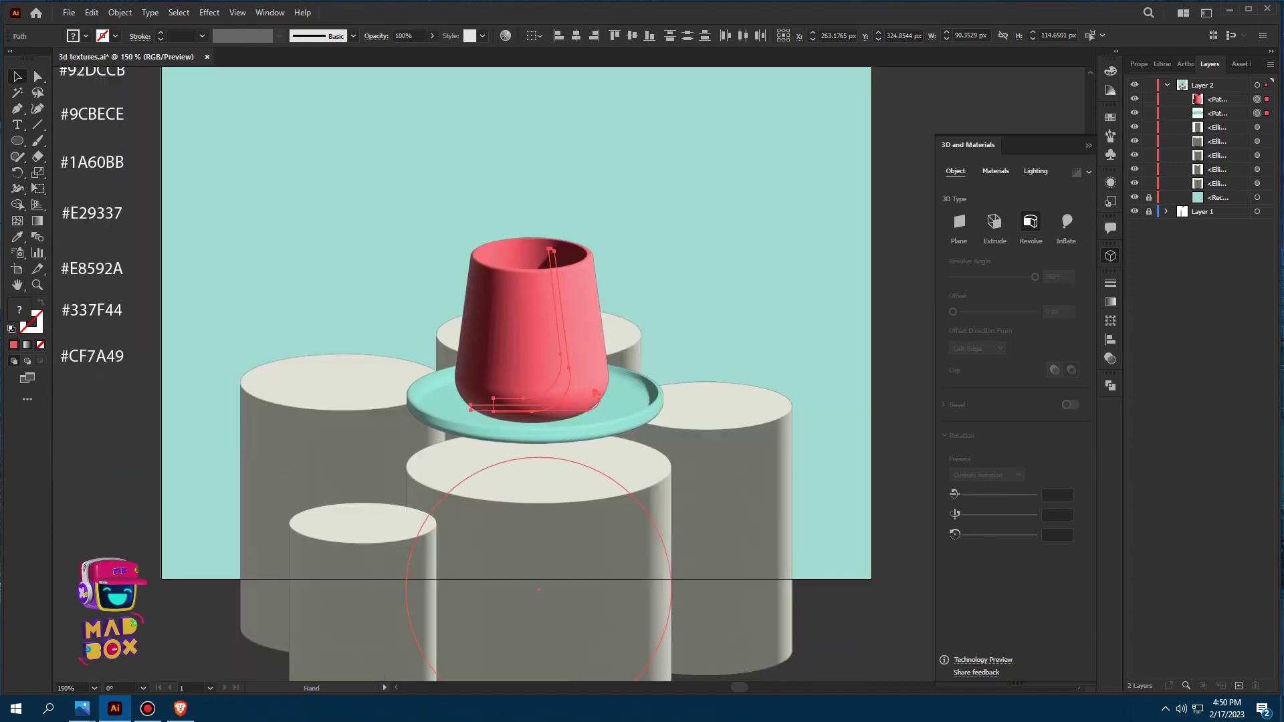
left_click_drag(562, 314, 565, 371)
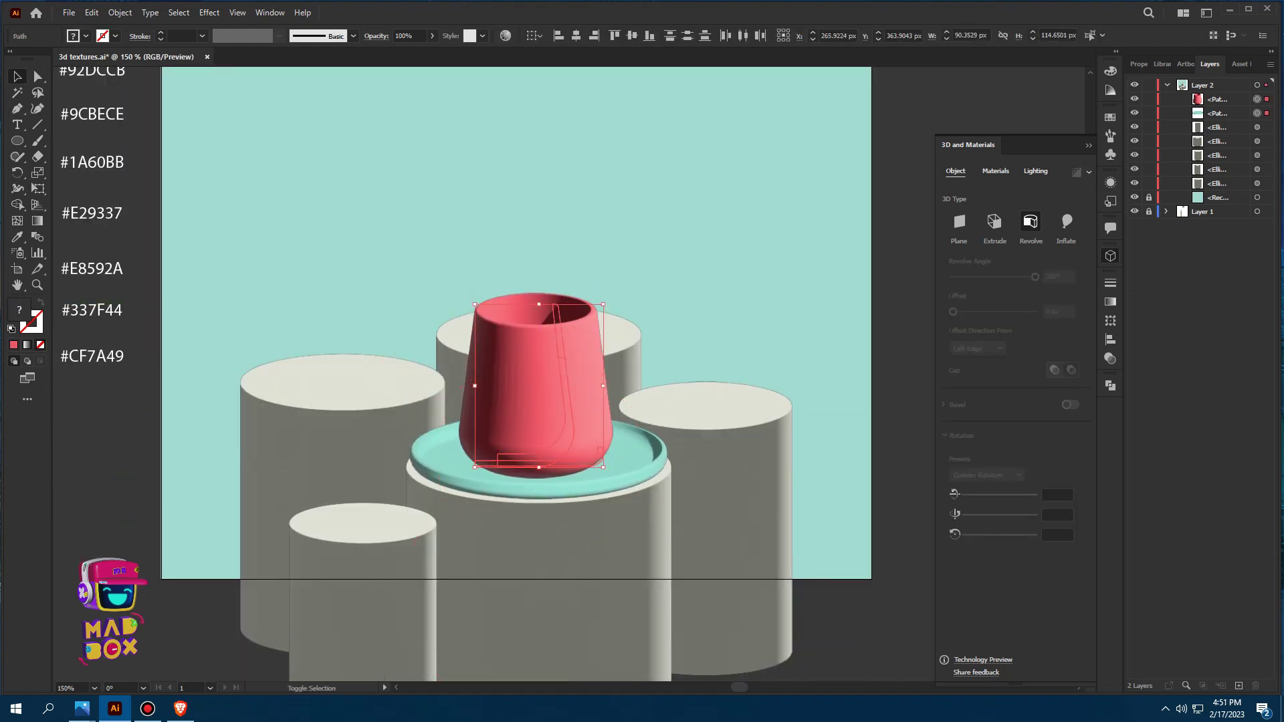
left_click_drag(603, 304, 598, 316)
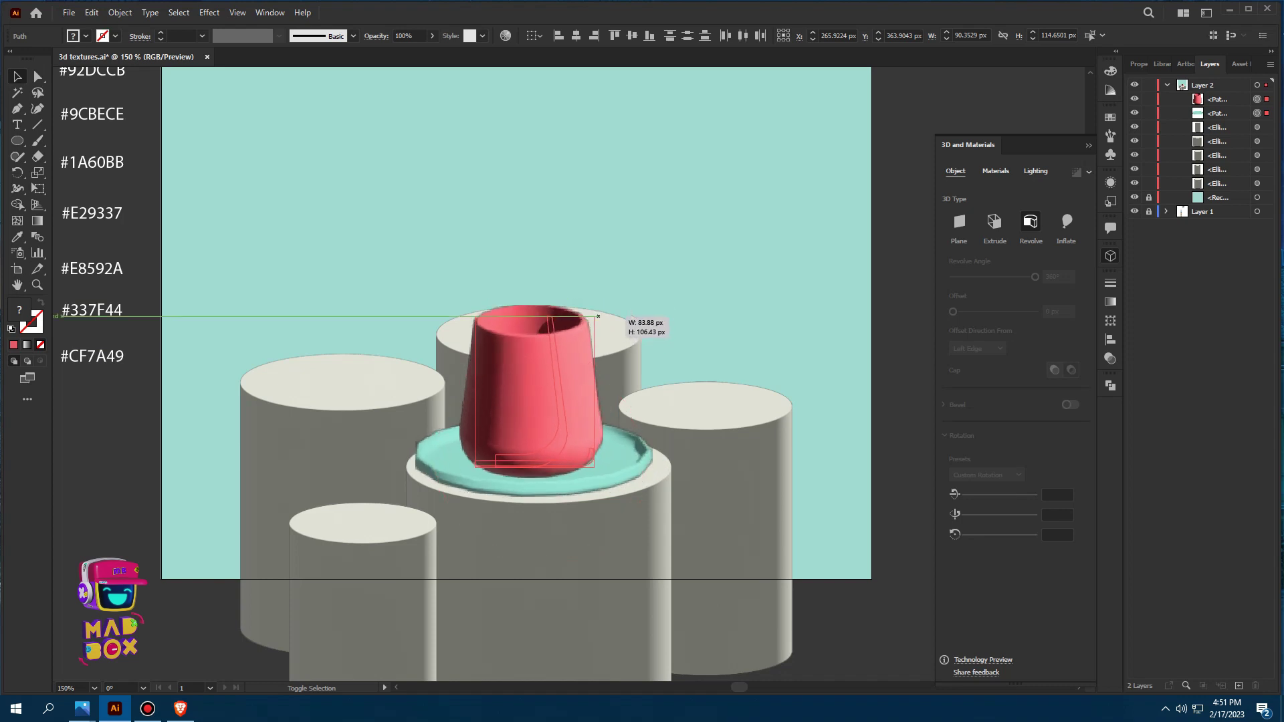
left_click(538, 582)
left_click_drag(676, 590, 643, 534)
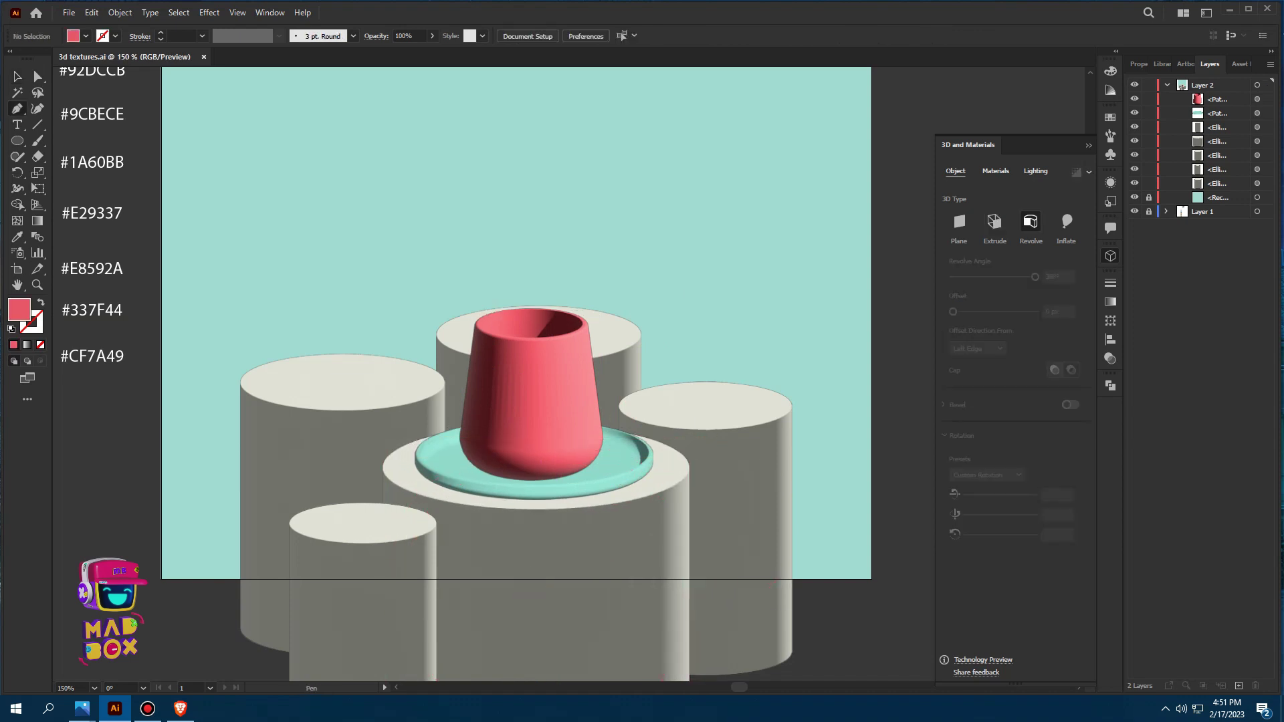
Pen-draw a new thin vase profile above the podiums
key("p")
left_click_drag(706, 127, 680, 172)
left_click(681, 172)
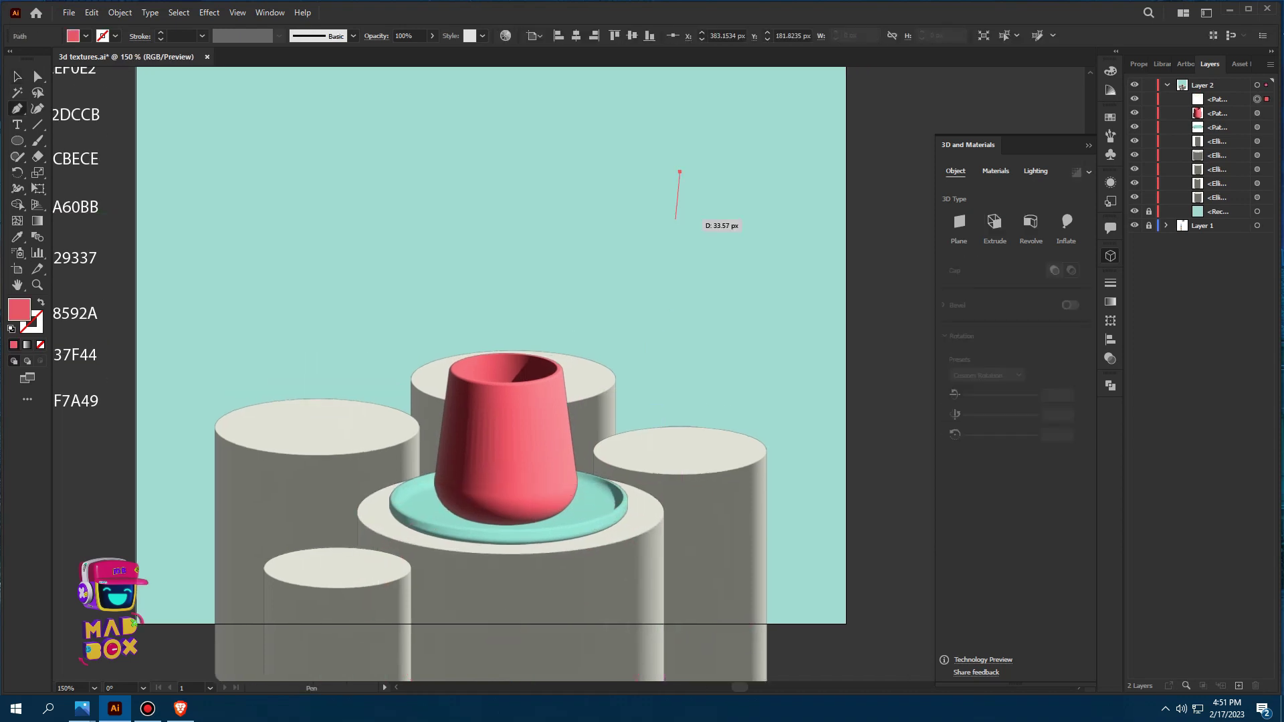
left_click(671, 220)
left_click_drag(697, 357, 650, 358)
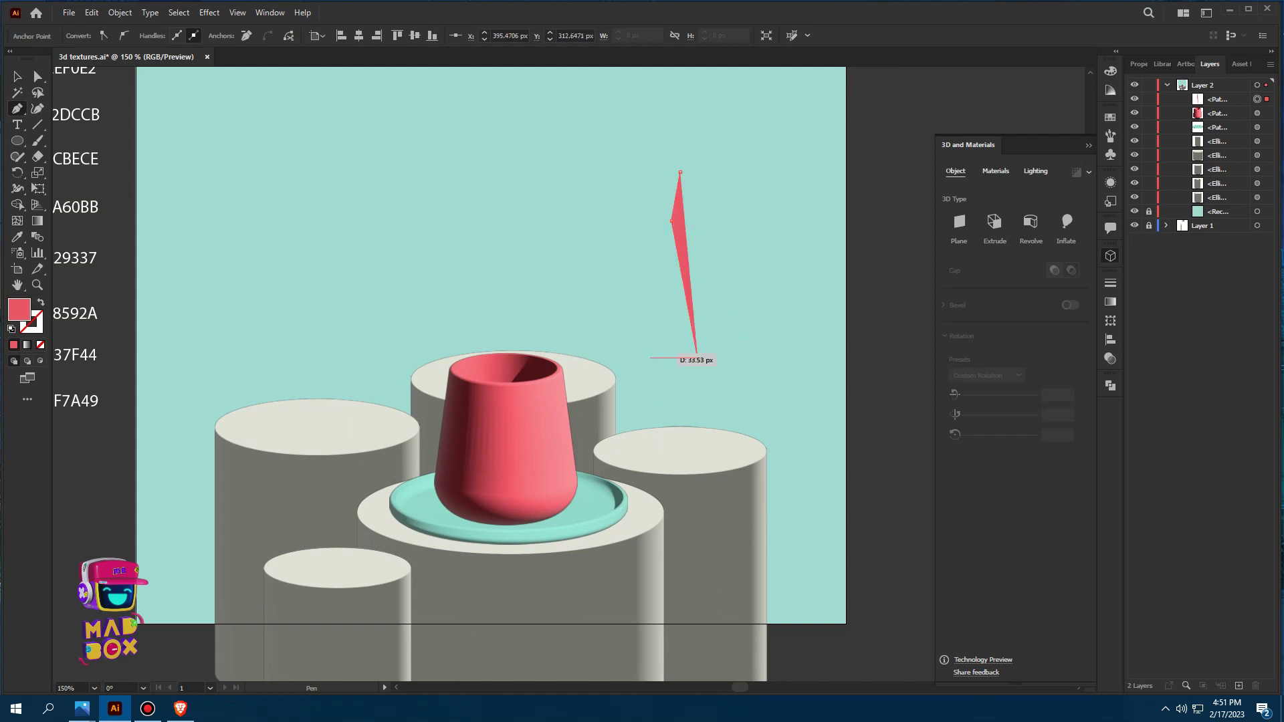
left_click(645, 357)
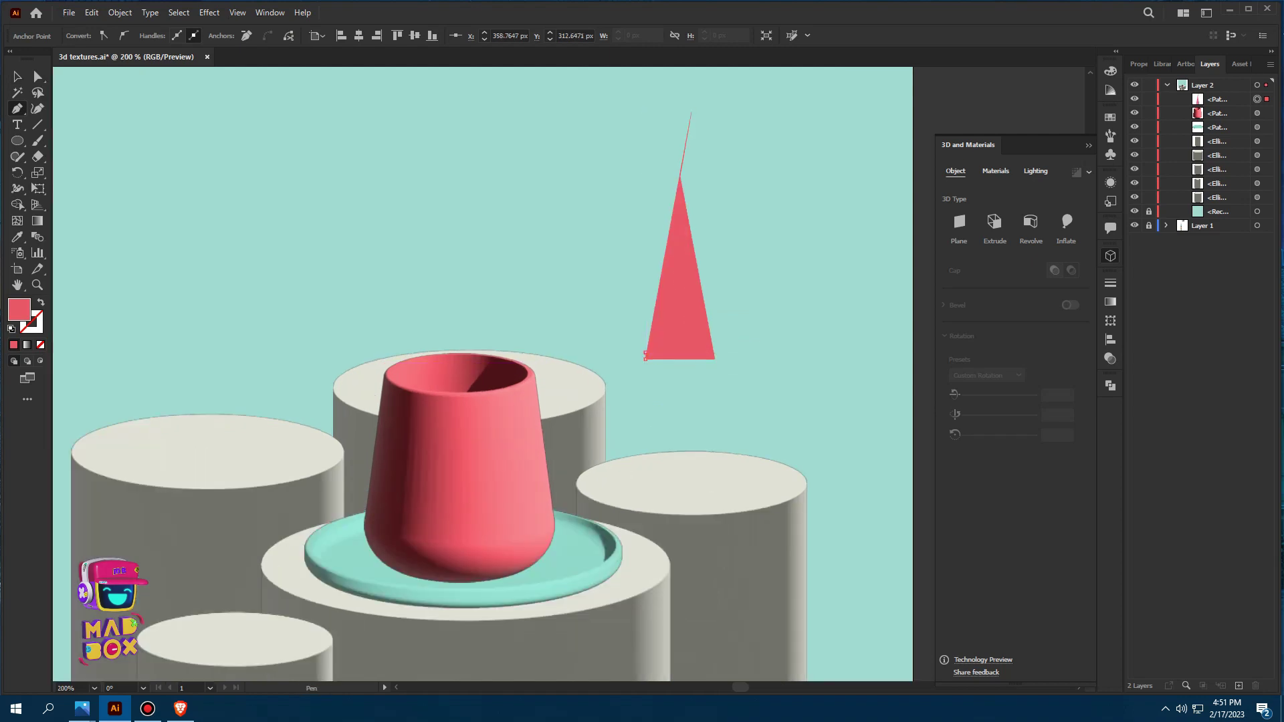
left_click_drag(708, 353, 677, 176)
left_click_drag(691, 112, 701, 113)
Bend the profile's upper segment into a zigzag shape
scroll(686, 111, "up", 3)
scroll(685, 277, "down", 2)
scroll(686, 277, "down", 1)
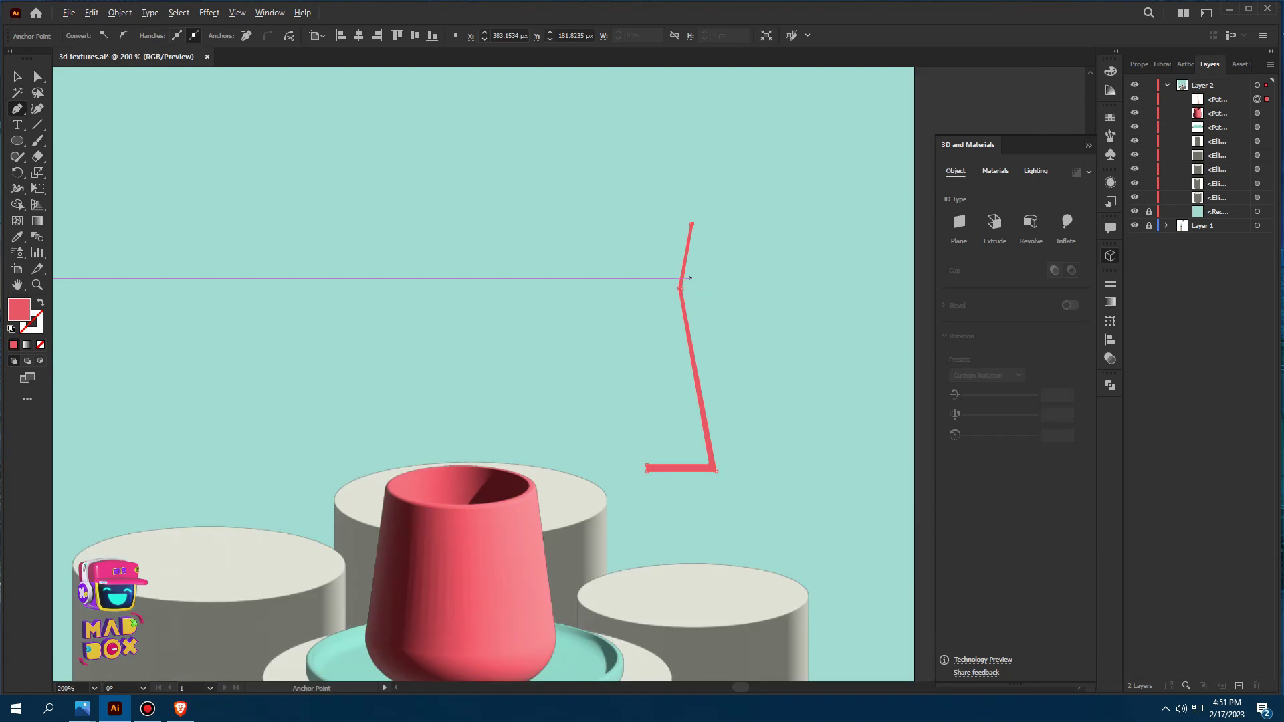
scroll(686, 277, "up", 2)
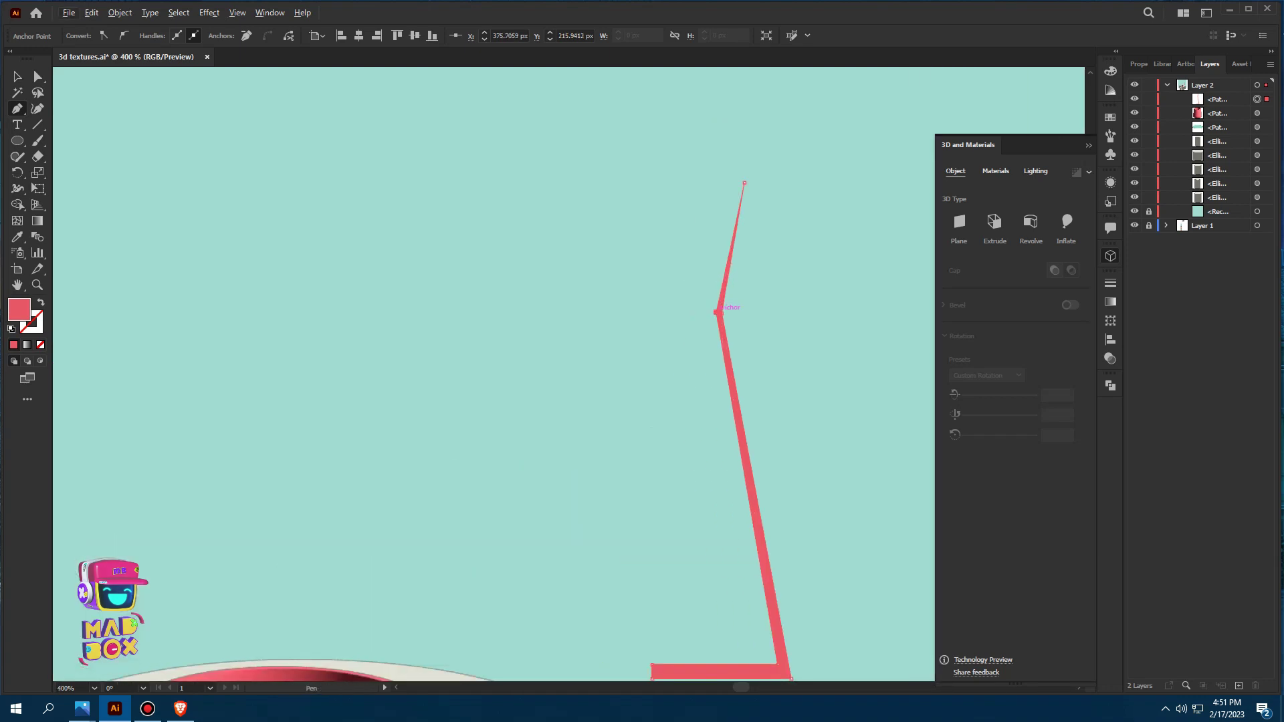
mouse_move(719, 311)
left_mouse_down()
mouse_move(744, 182)
mouse_move(749, 199)
left_mouse_up()
scroll(744, 182, "up", 2)
scroll(702, 305, "down", 4)
Fill the zigzag profile with light blue #9CBECE from the palette
key("i")
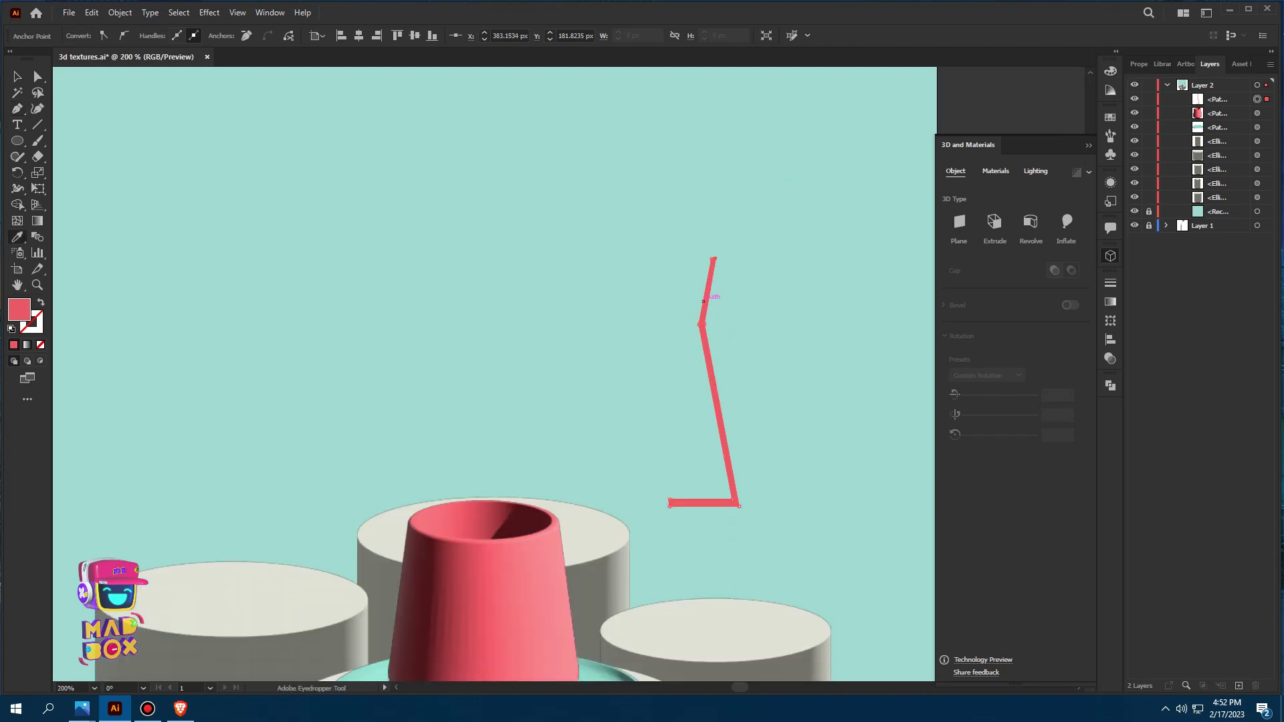
scroll(702, 305, "down", 2)
left_click(103, 284)
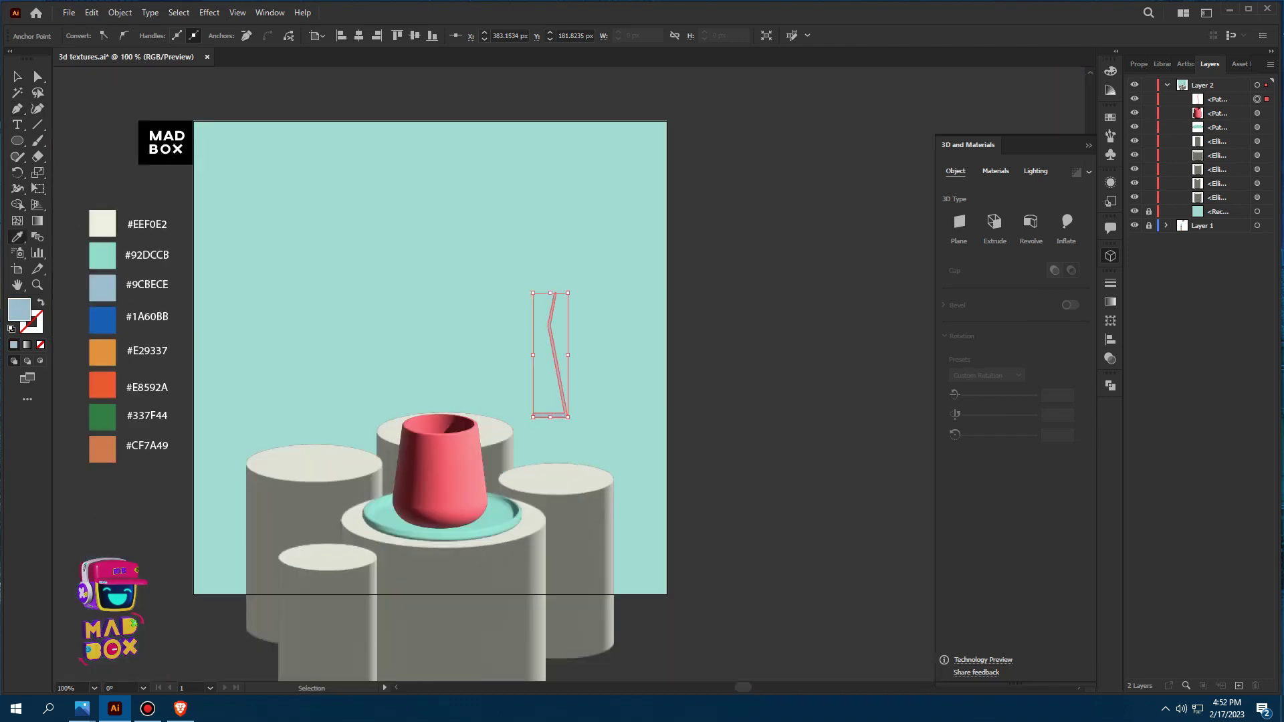
scroll(588, 348, "left", 1)
scroll(589, 348, "up", 2)
scroll(589, 348, "left", 1)
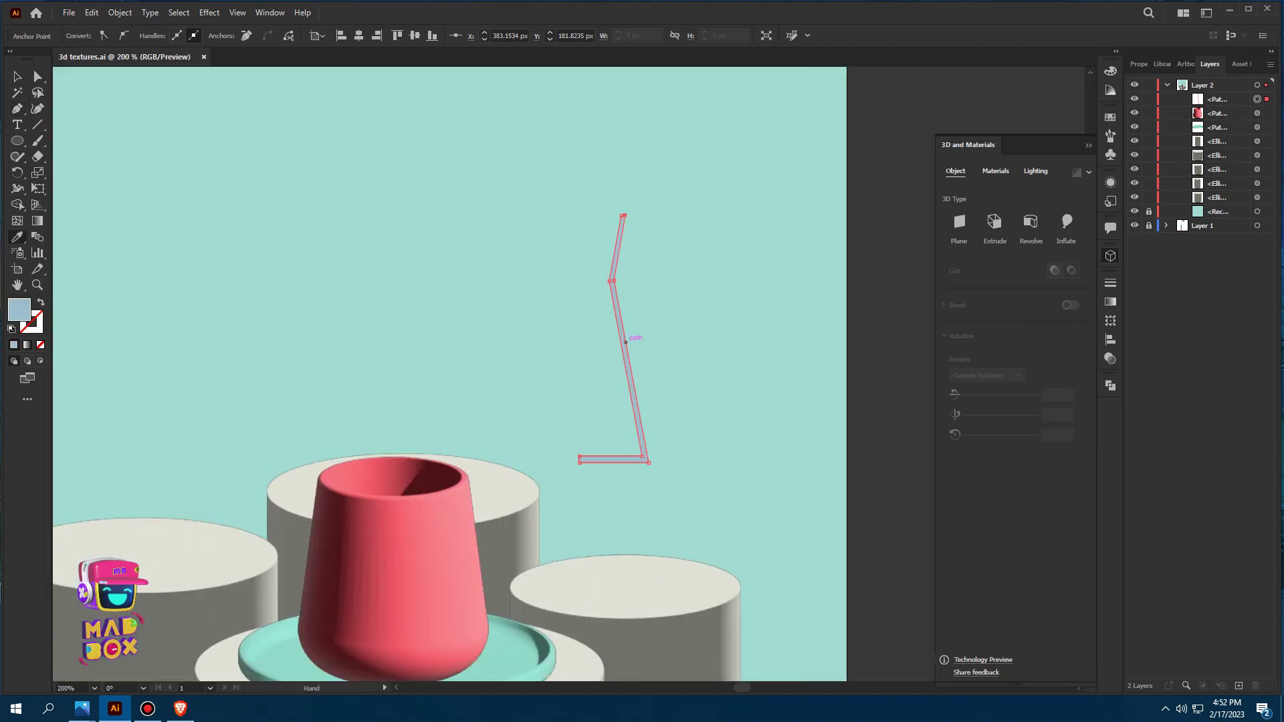
Revolve the light-blue profile into a 3D vase and narrow it slightly
key("v")
left_click(1031, 221)
scroll(641, 317, "up", 1)
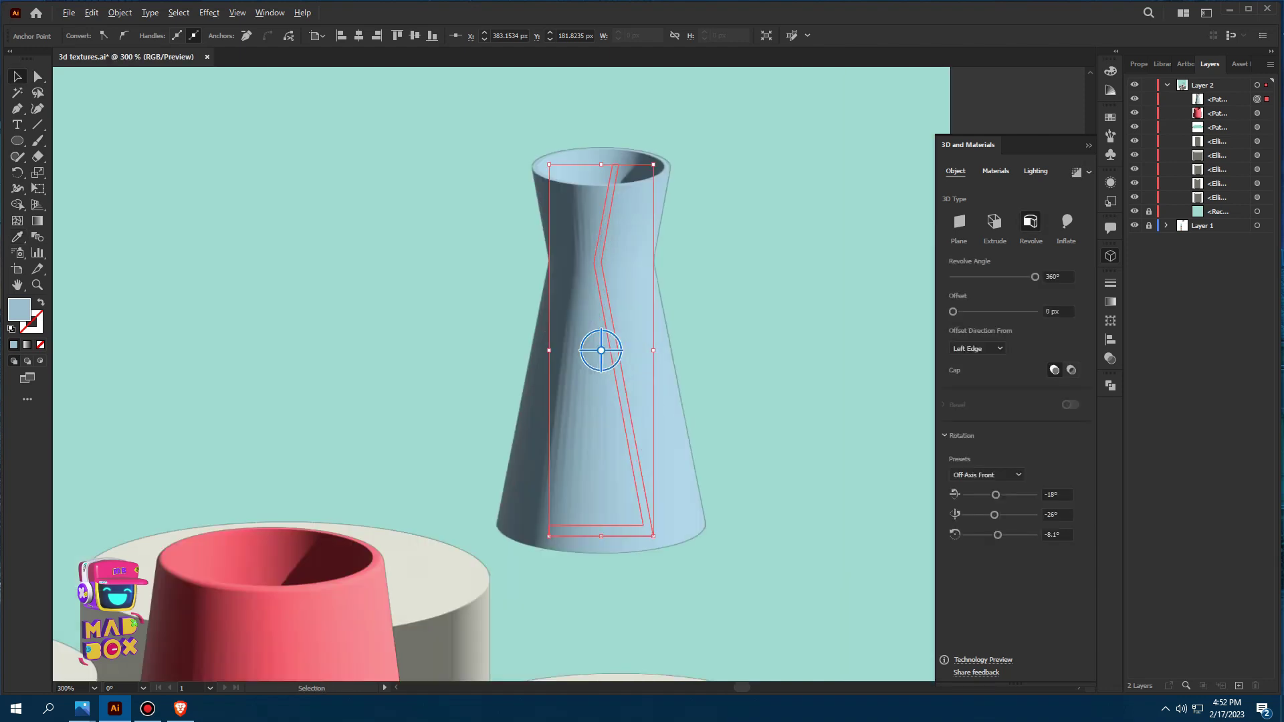
left_click_drag(653, 349, 634, 348)
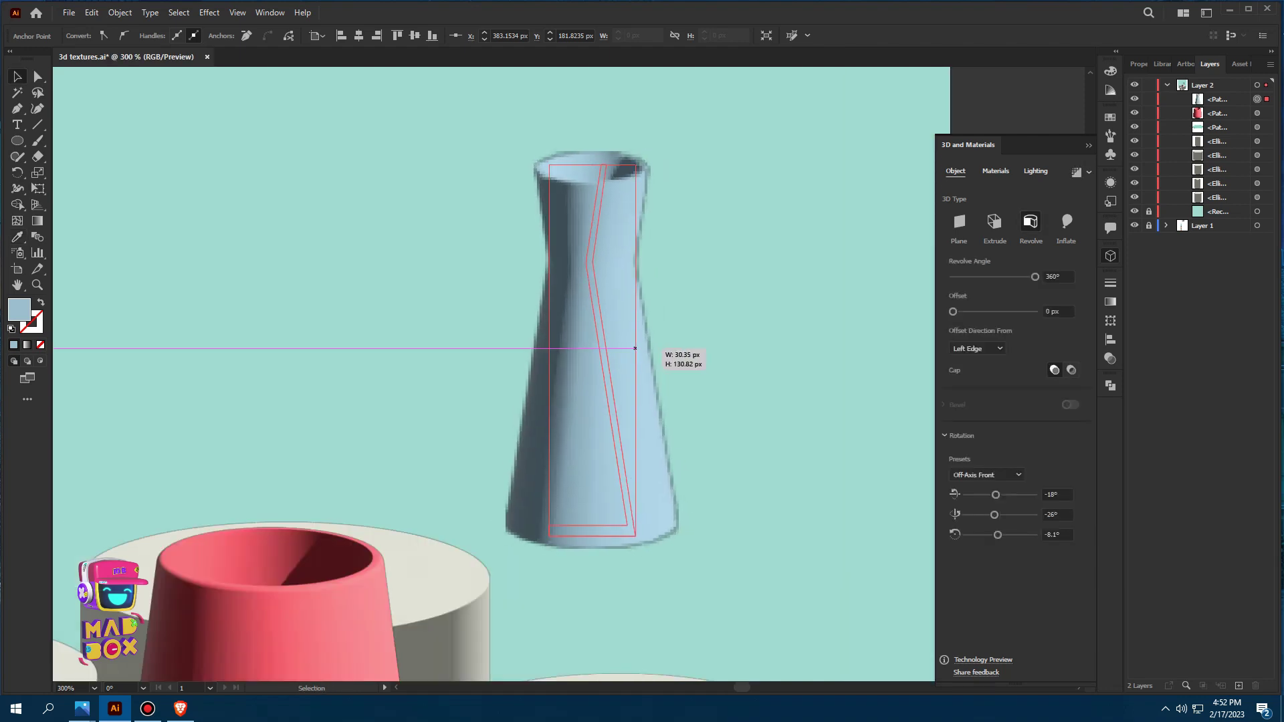
Widen the vase base and round the profile's bottom corner and middle bend
key("a")
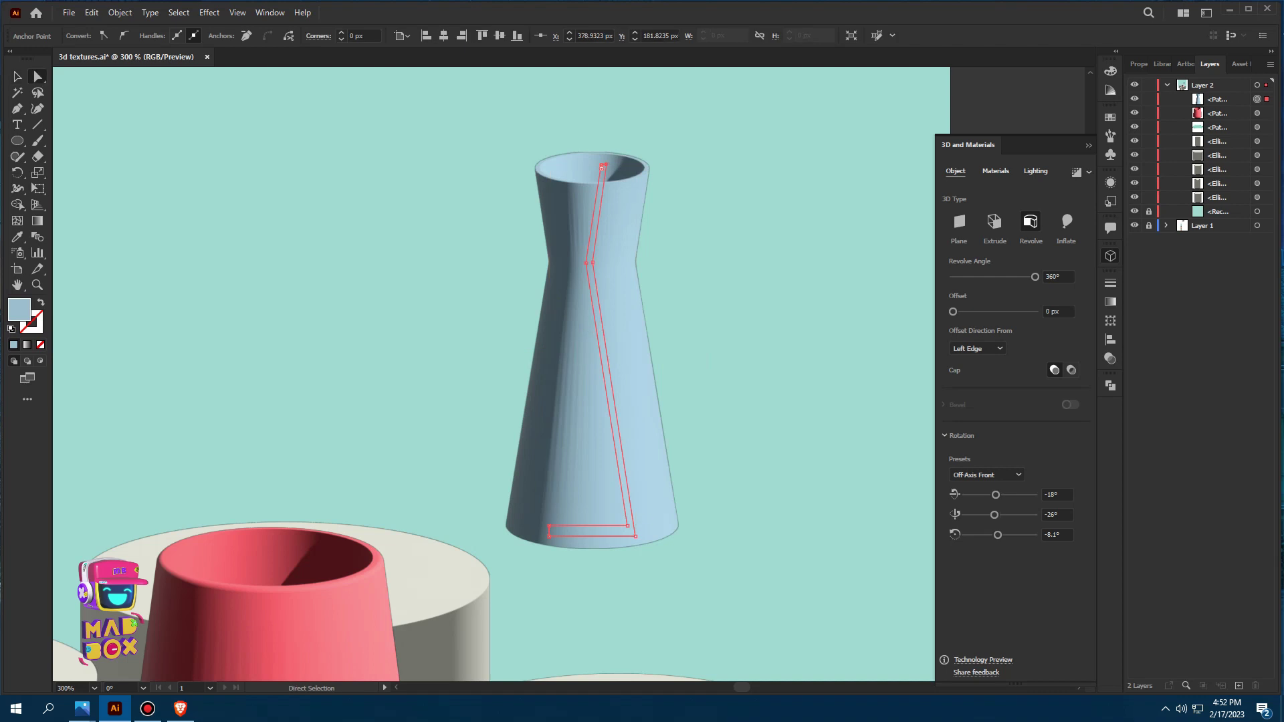
left_click_drag(618, 488, 735, 550)
key("Right")
key("Right")
key("Right")
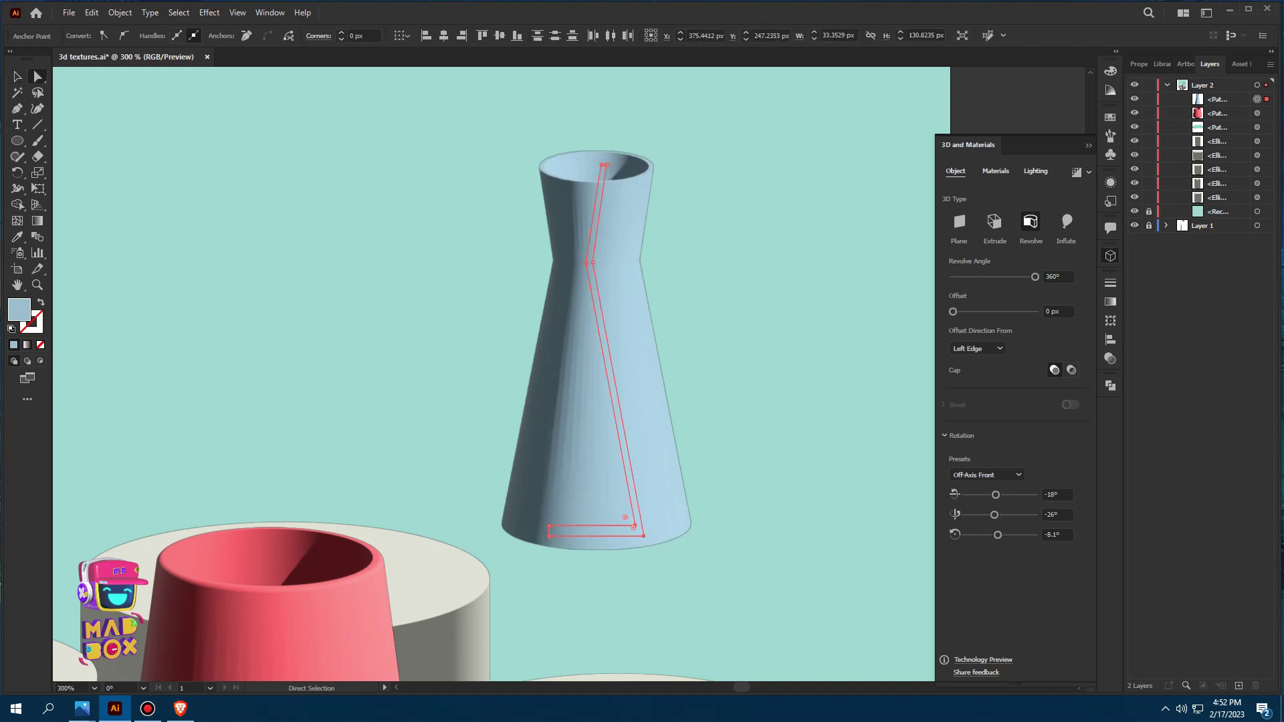
left_click_drag(626, 517, 616, 510)
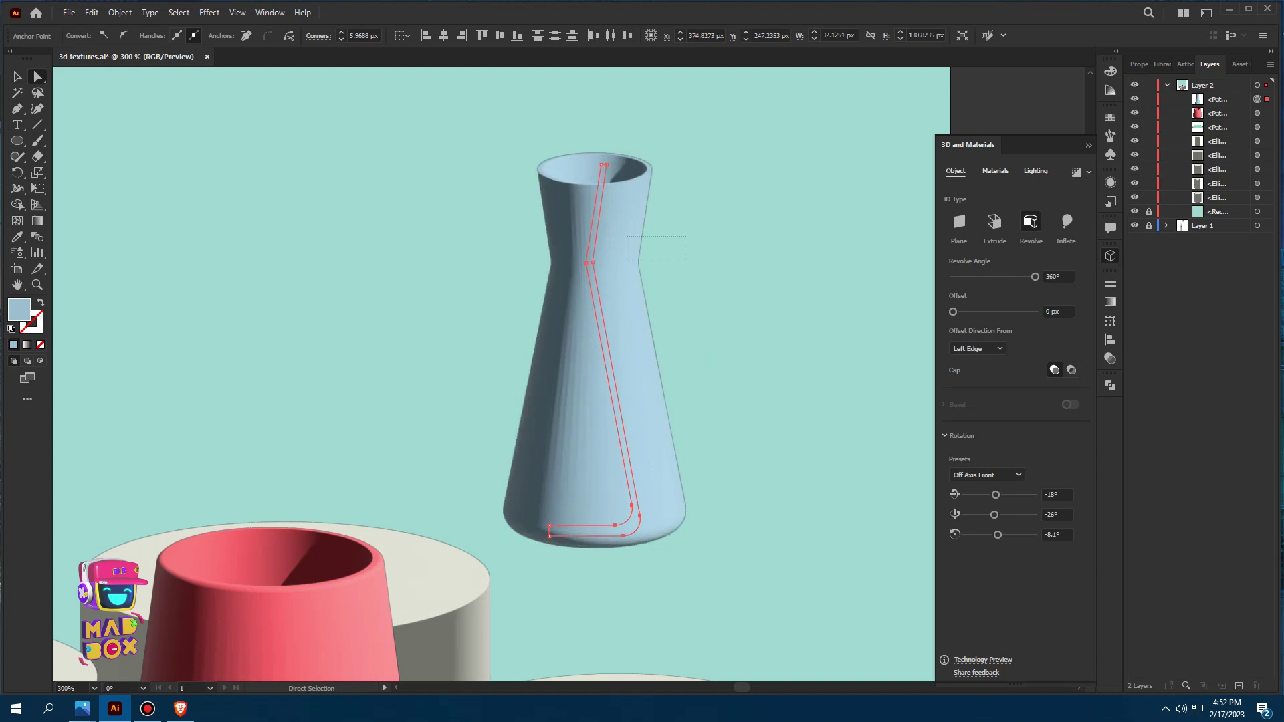
left_click_drag(605, 262, 610, 263)
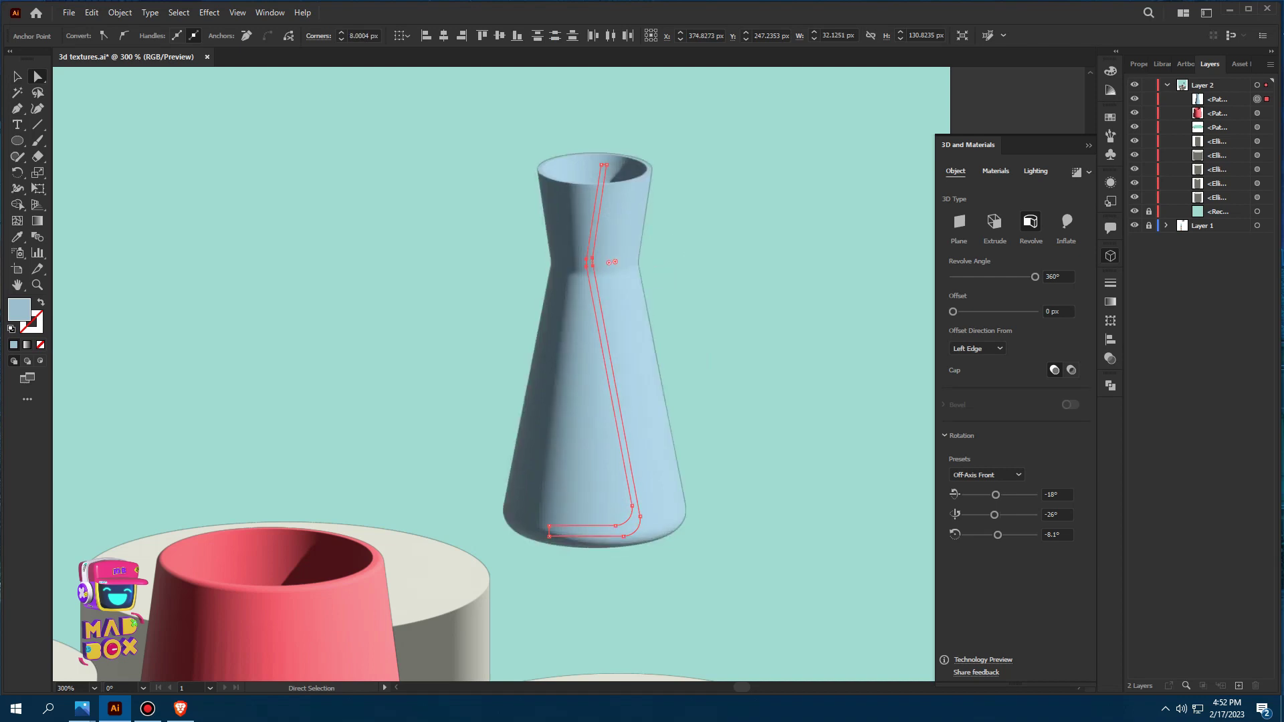
Widen the vase rim and reposition the neck anchors for a softer neck curve
left_click_drag(604, 168, 607, 169)
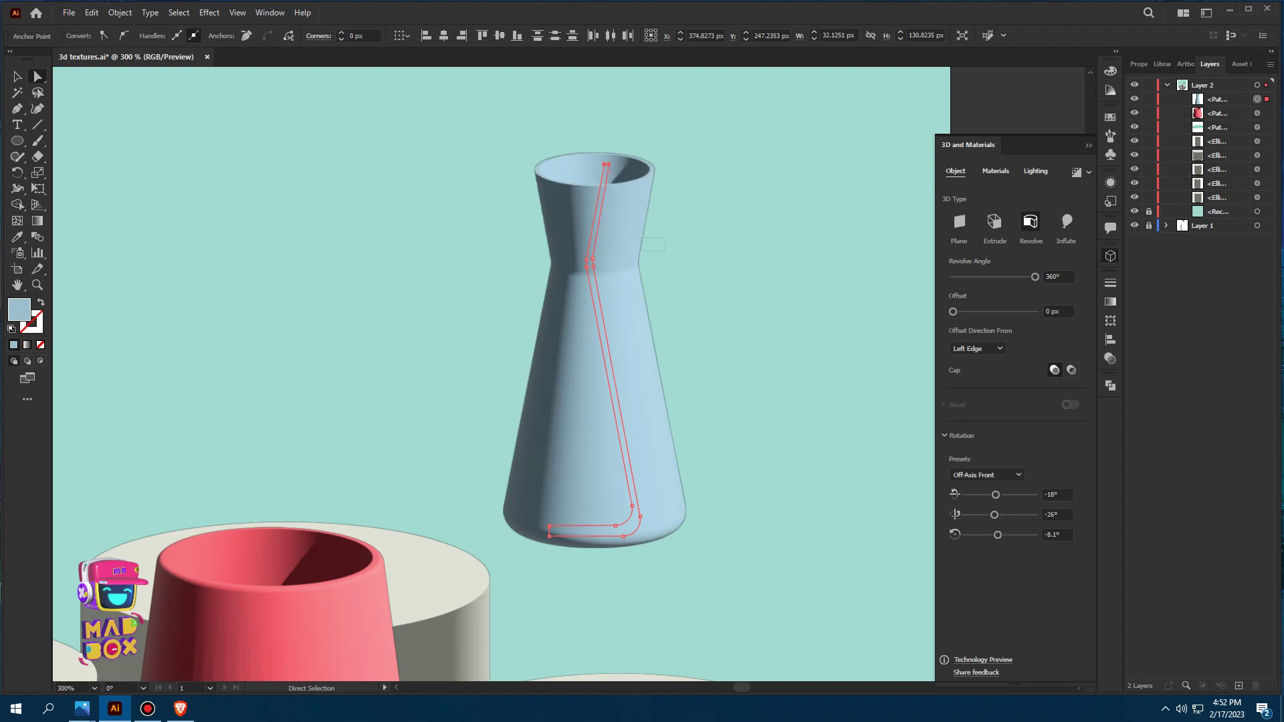
left_click_drag(664, 237, 579, 271)
key("Up")
key("Up")
key("Up")
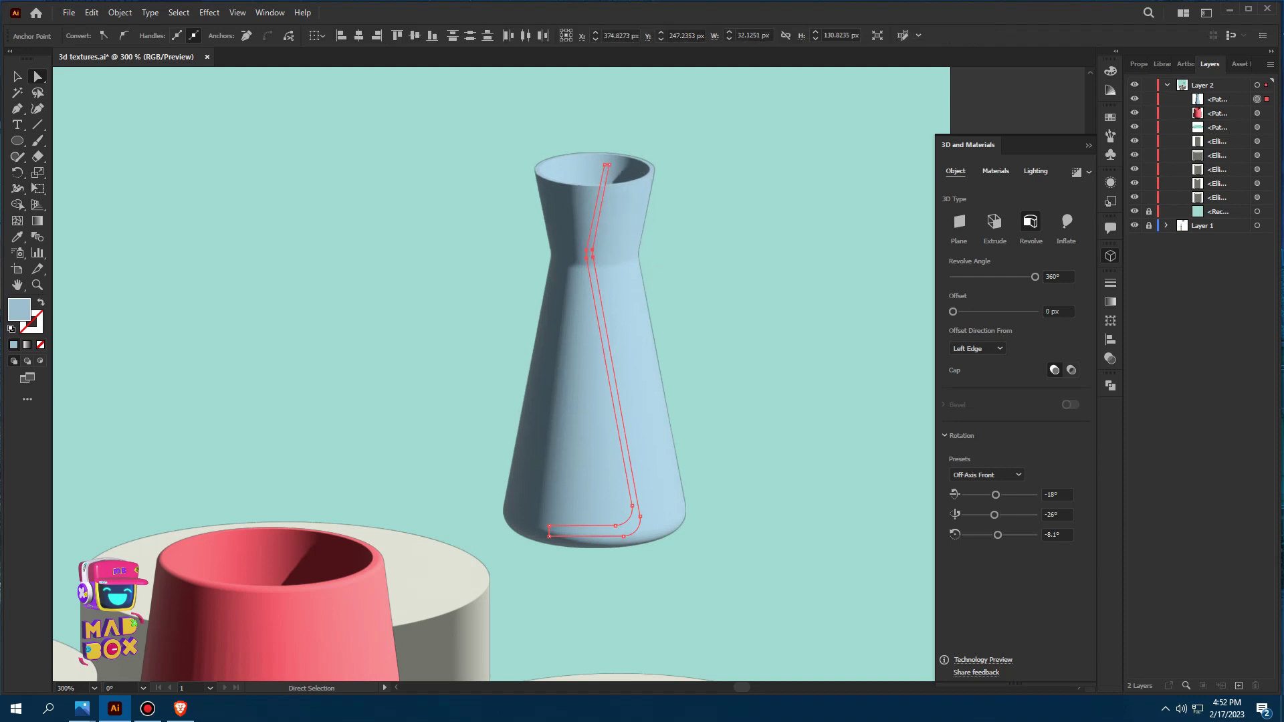
left_click(592, 256)
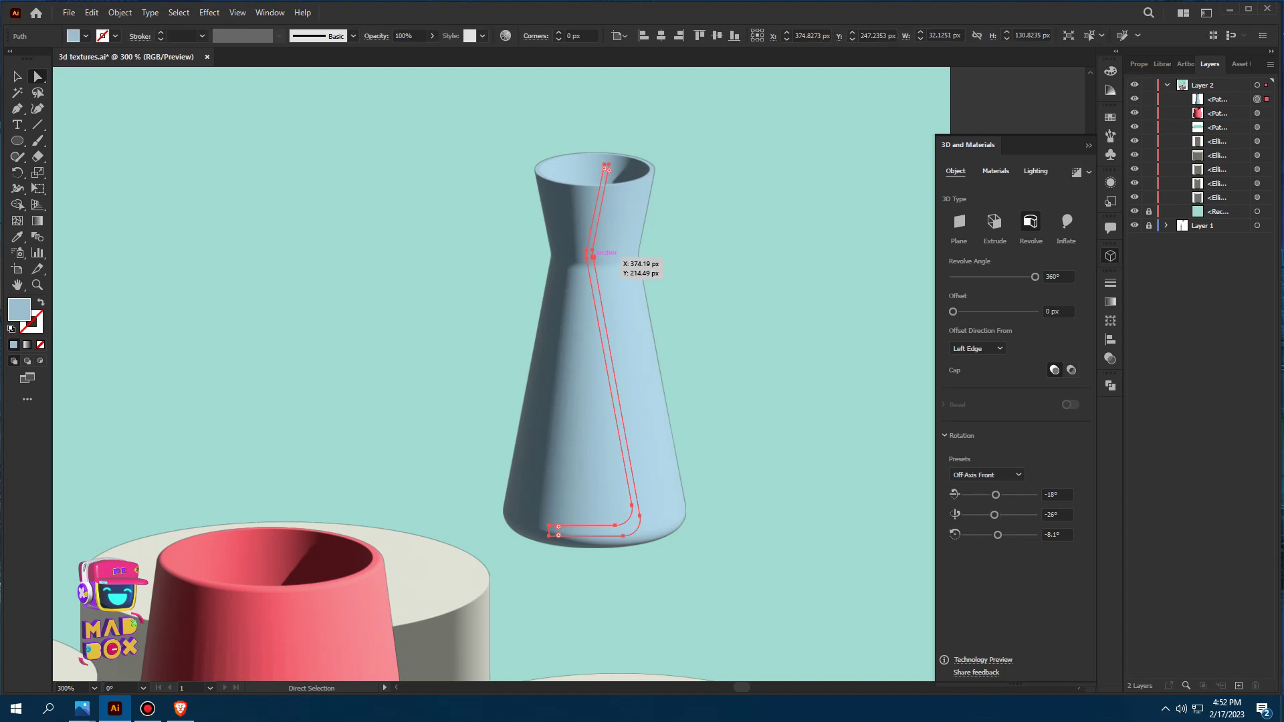
scroll(592, 254, "up", 3)
key("Down")
key("Down")
key("Down")
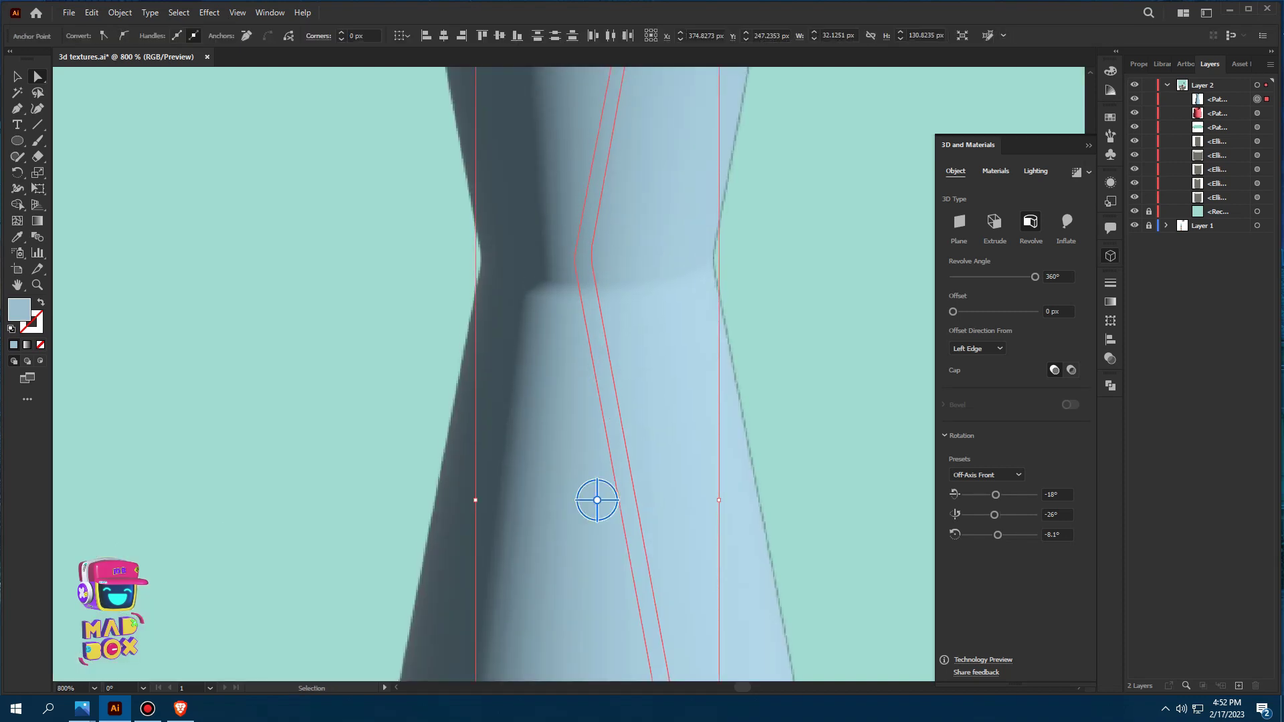
key("ctrl+minus")
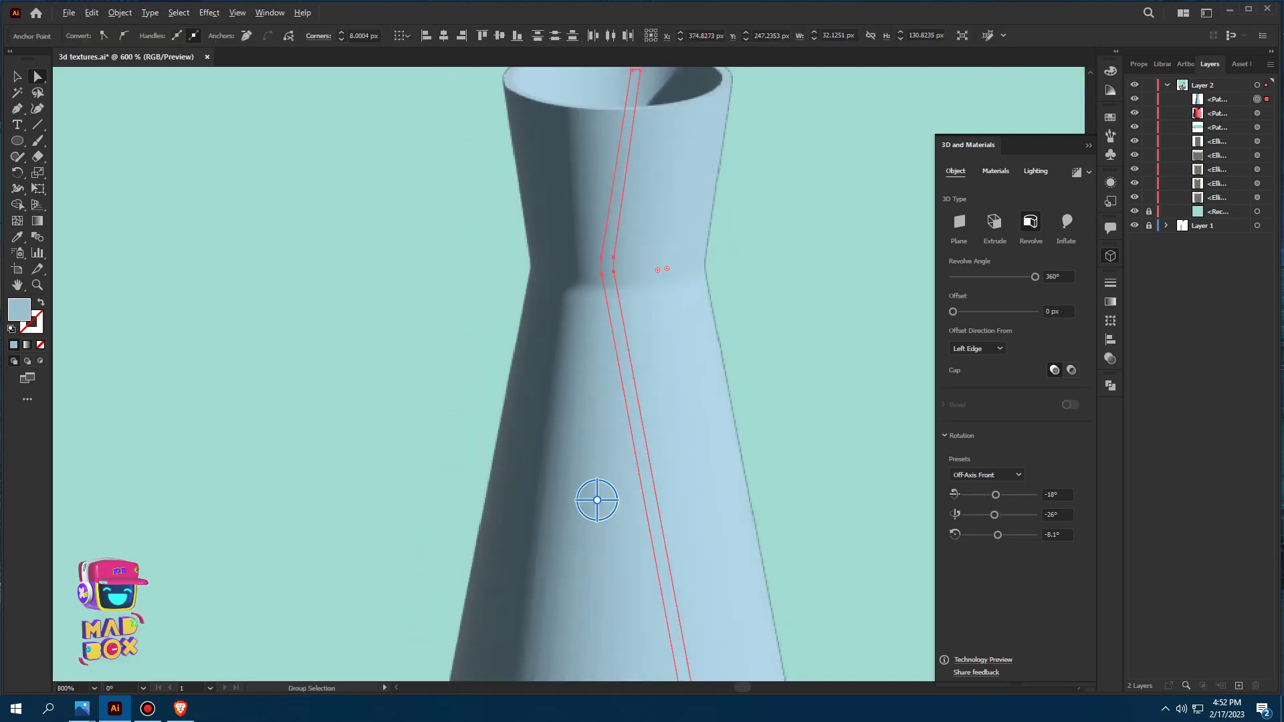
mouse_move(756, 228)
left_mouse_down()
mouse_move(619, 255)
mouse_move(595, 277)
mouse_move(777, 261)
left_mouse_up()
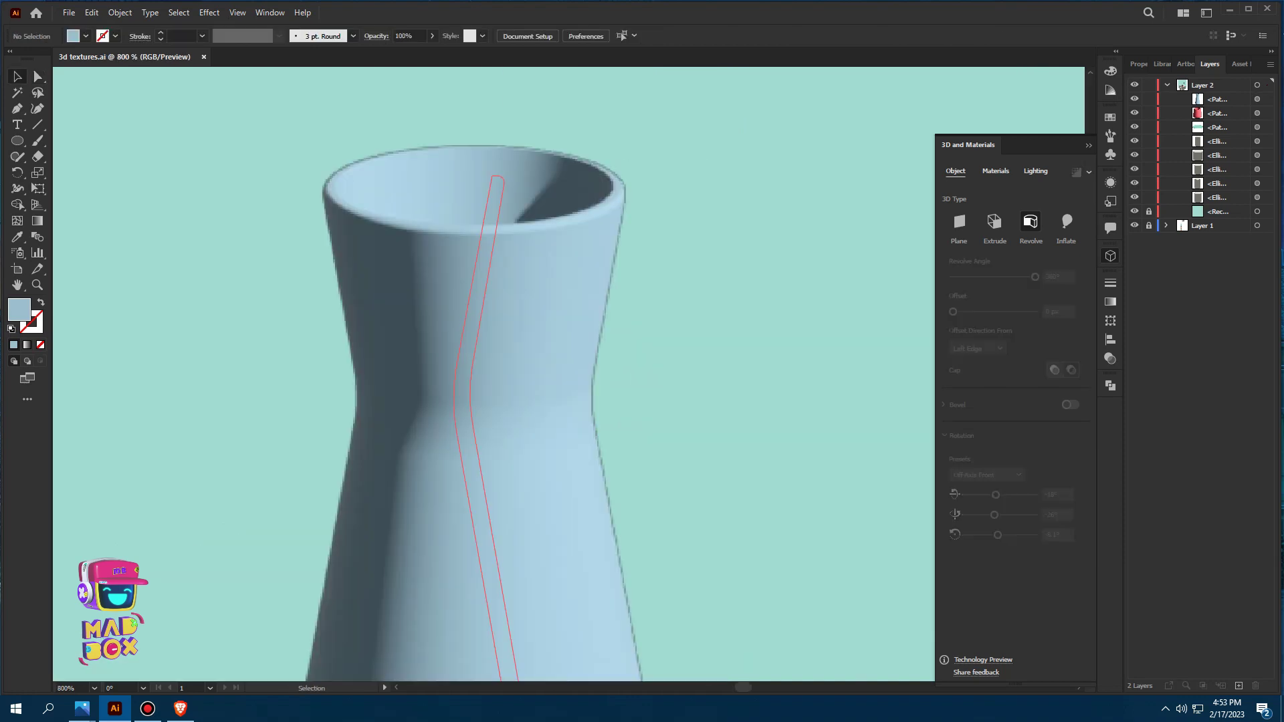
key("ctrl+minus")
key("ctrl+minus")
Move the blue vase onto the back pedestal and stack it behind the red cup
key("ctrl+minus")
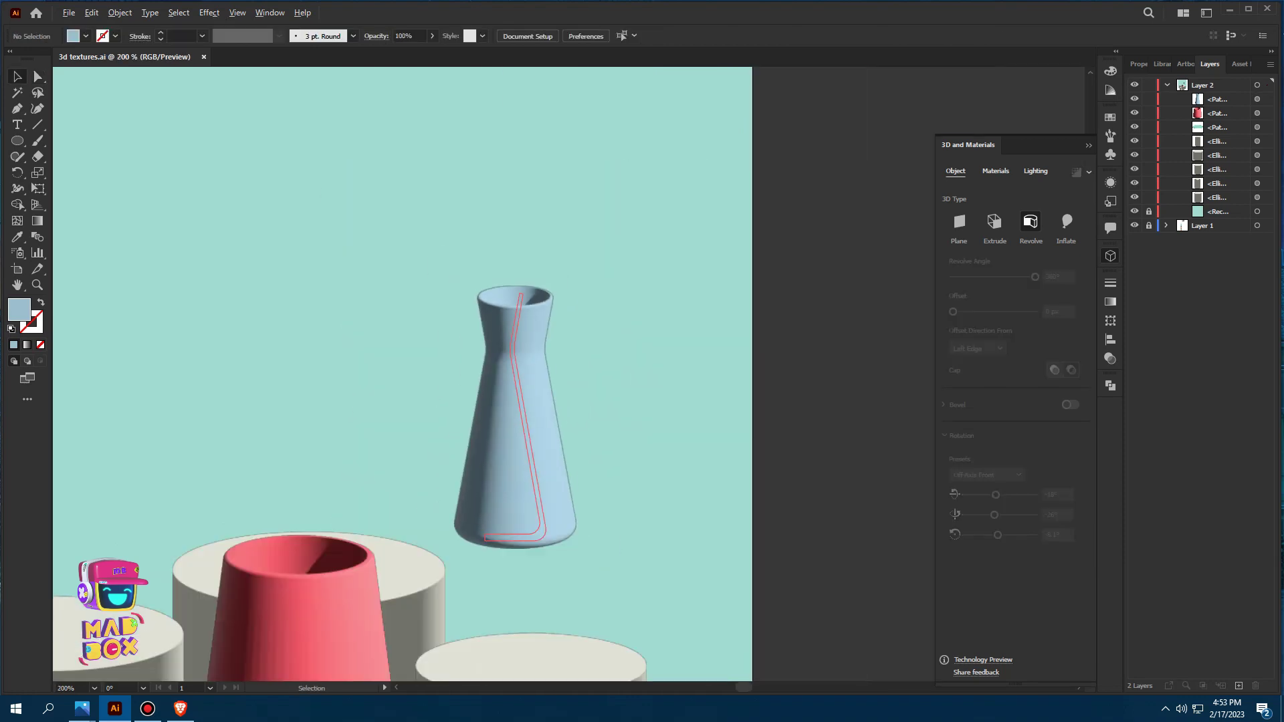
key("ctrl+minus")
key("ctrl+minus")
left_click_drag(622, 324, 495, 321)
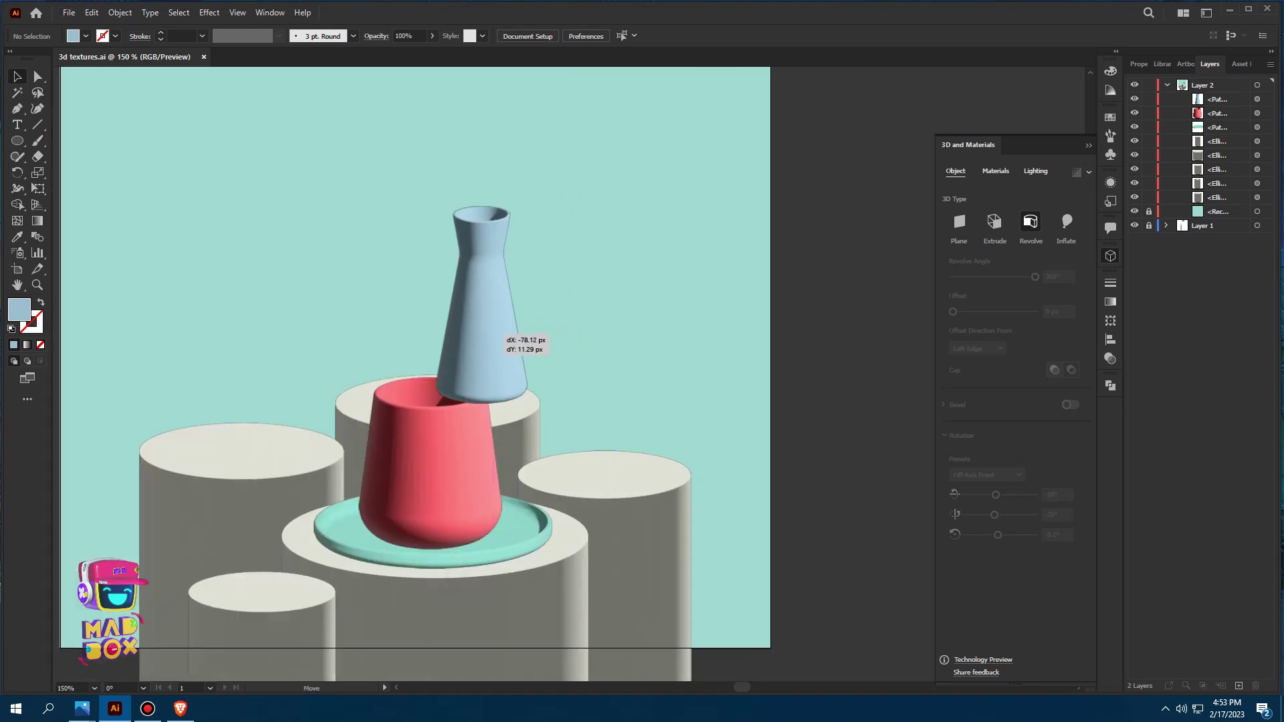
mouse_move(1217, 99)
left_mouse_down()
mouse_move(1218, 147)
mouse_move(1217, 133)
left_mouse_up()
left_click_drag(458, 299, 443, 323)
Nudge the back-left pedestal cylinders and the blue vase slightly to the right
left_click(436, 524)
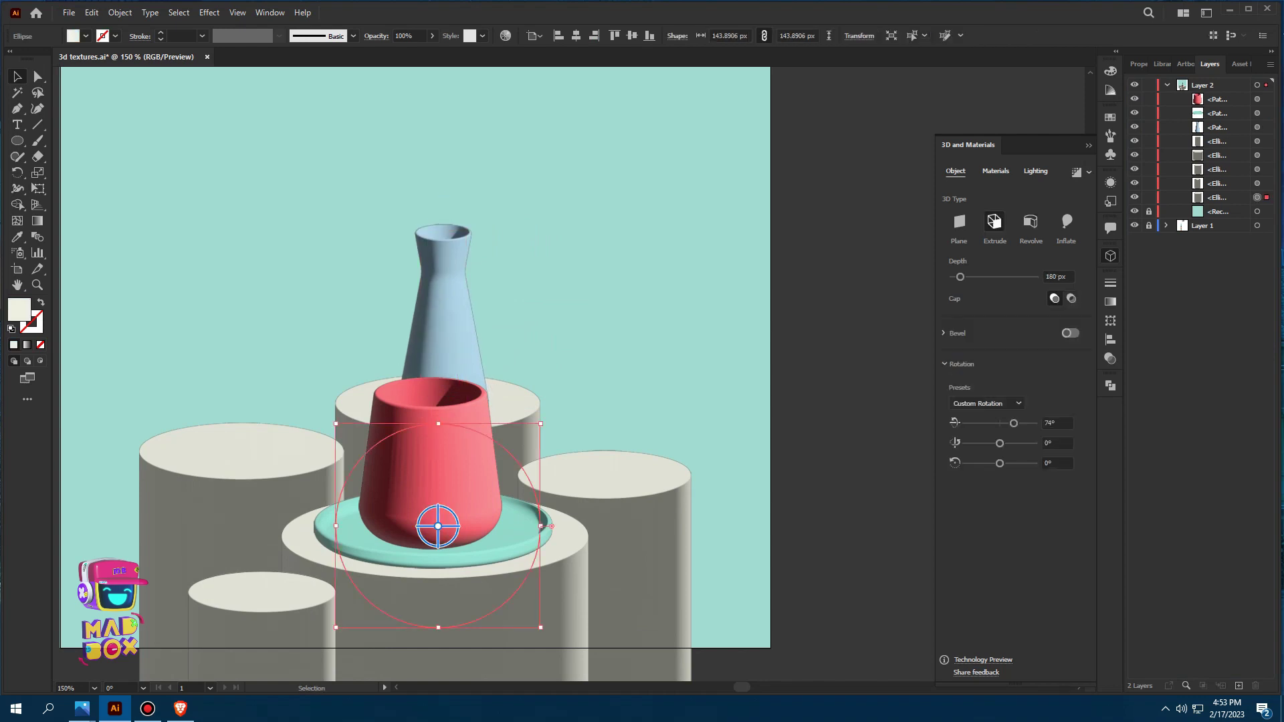
left_click_drag(549, 408, 562, 409)
left_click(241, 574)
left_click_drag(241, 574, 254, 574)
left_click_drag(444, 320, 458, 314)
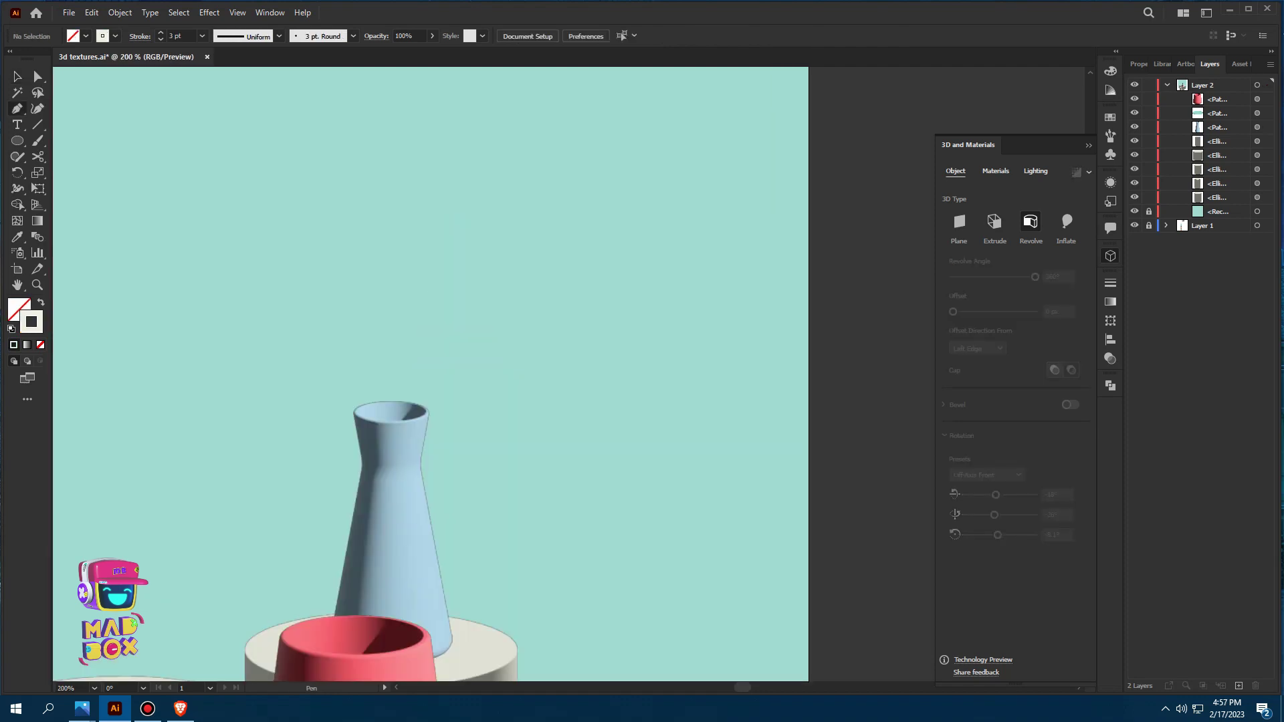
Draw a half-profile path for a tall vase with a curved body and narrow neck
left_click(596, 150)
left_click(596, 258)
scroll(598, 255, "down", 2)
left_click_drag(598, 258, 606, 287)
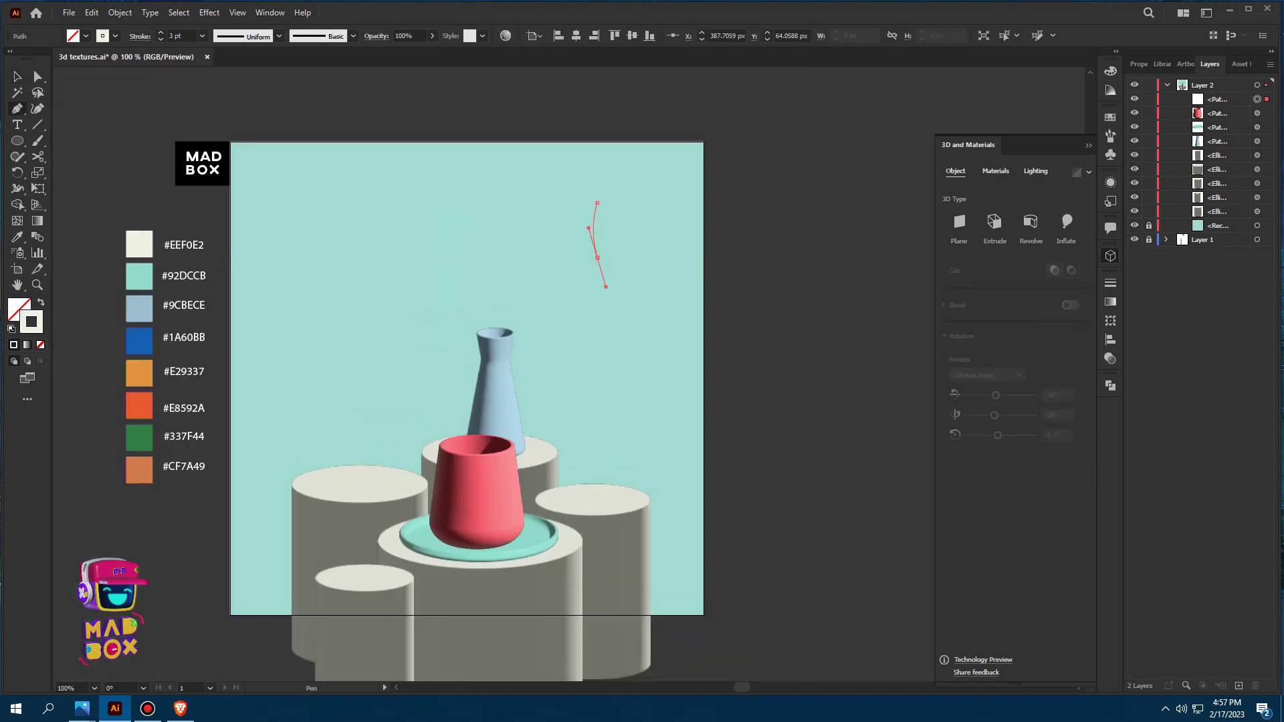
left_click(628, 386)
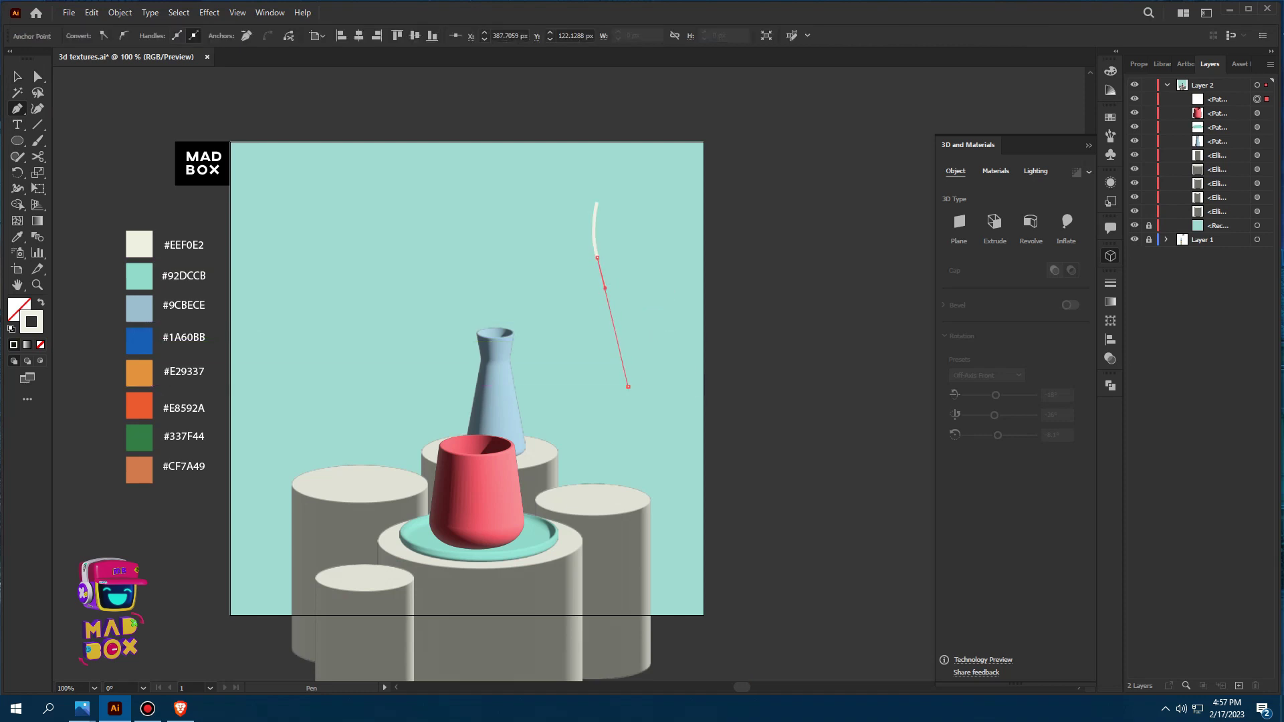
left_click_drag(628, 387, 568, 419)
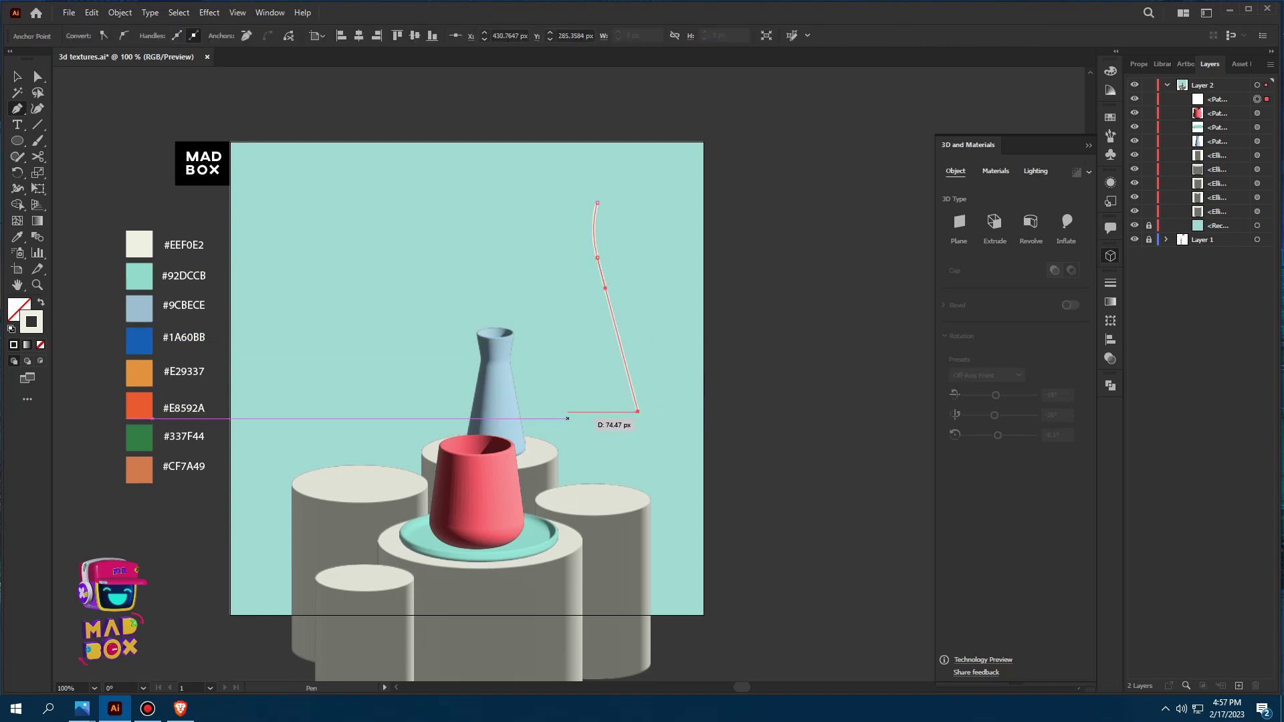
left_click_drag(557, 411, 564, 406)
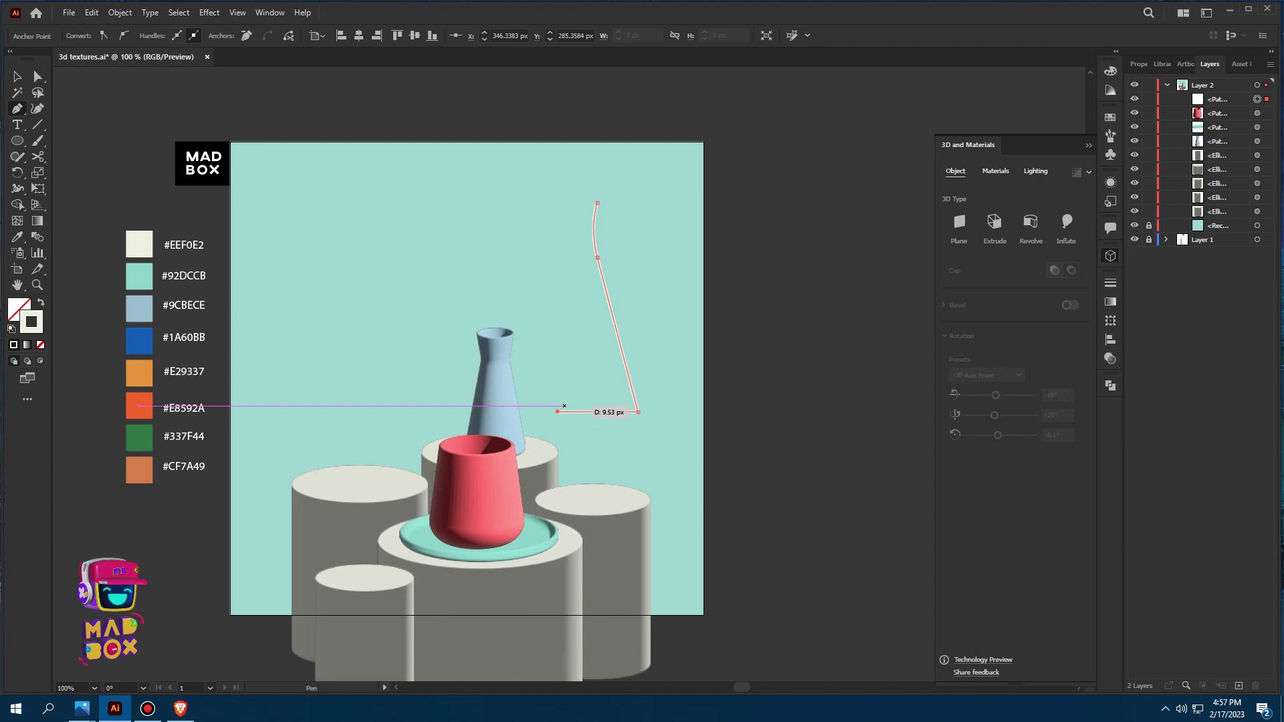
key("v")
Revolve the profile into an off-white vase, then round and widen its base
left_click(1030, 222)
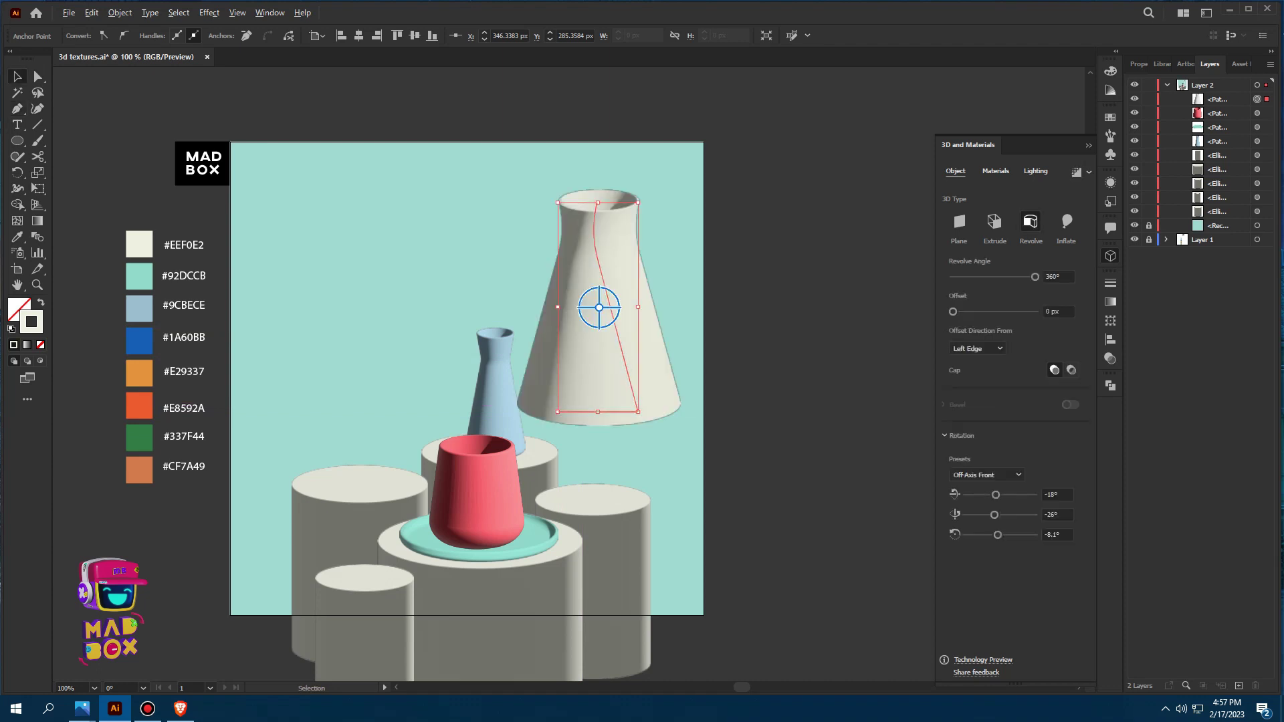
key("a")
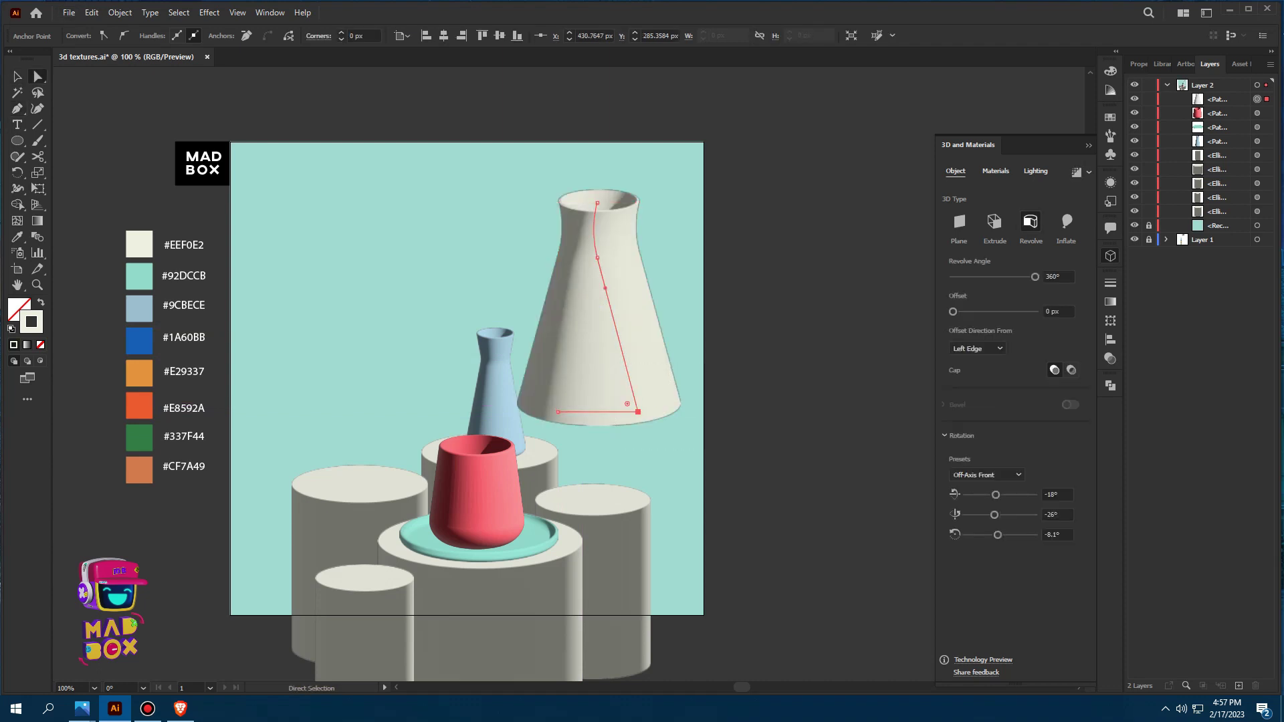
mouse_move(626, 404)
left_mouse_down()
mouse_move(602, 385)
mouse_move(583, 412)
left_mouse_up()
key("ctrl+equal")
mouse_move(587, 260)
left_mouse_down()
mouse_move(587, 274)
mouse_move(584, 258)
left_mouse_up()
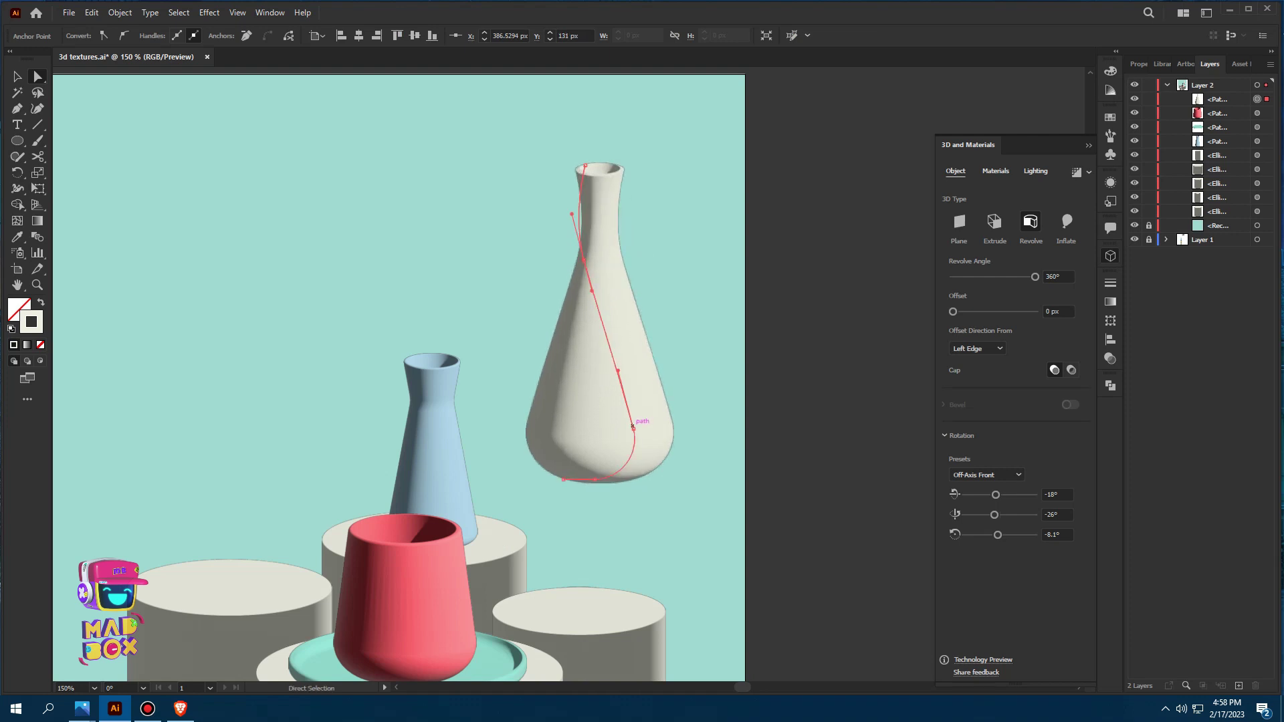
mouse_move(633, 429)
left_mouse_down()
mouse_move(543, 536)
mouse_move(615, 400)
left_mouse_up()
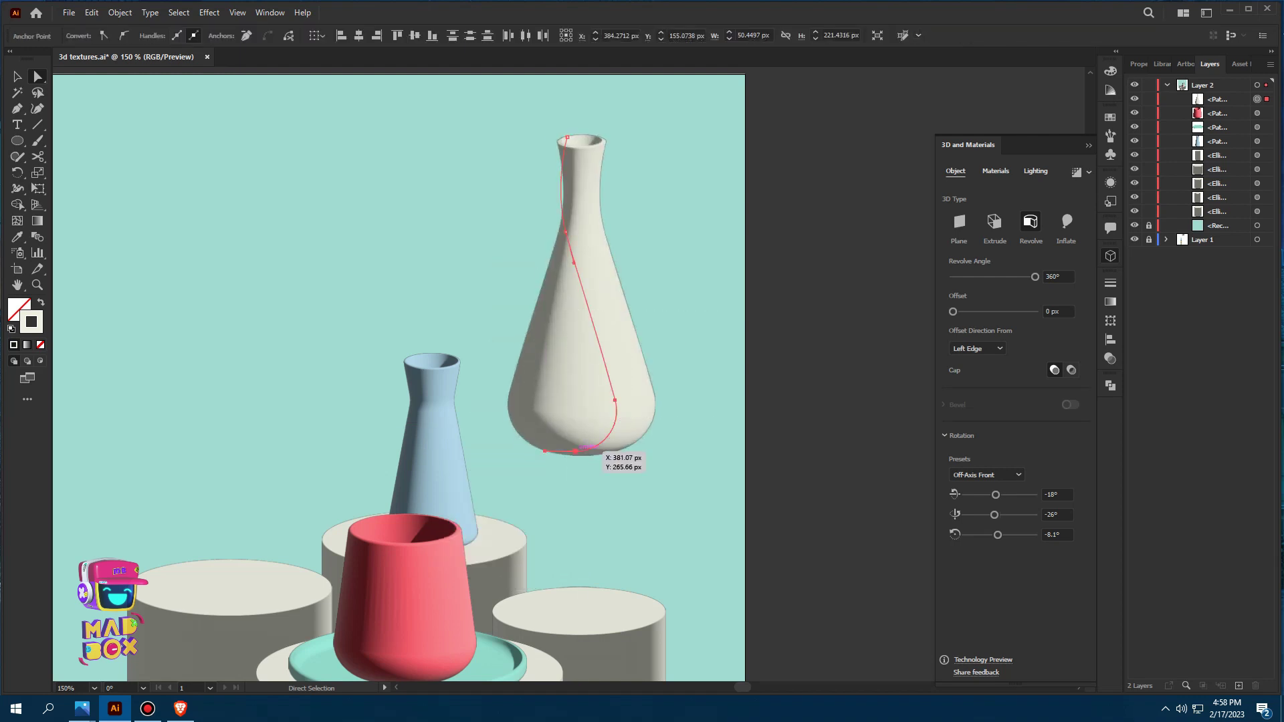
left_click_drag(588, 448, 629, 452)
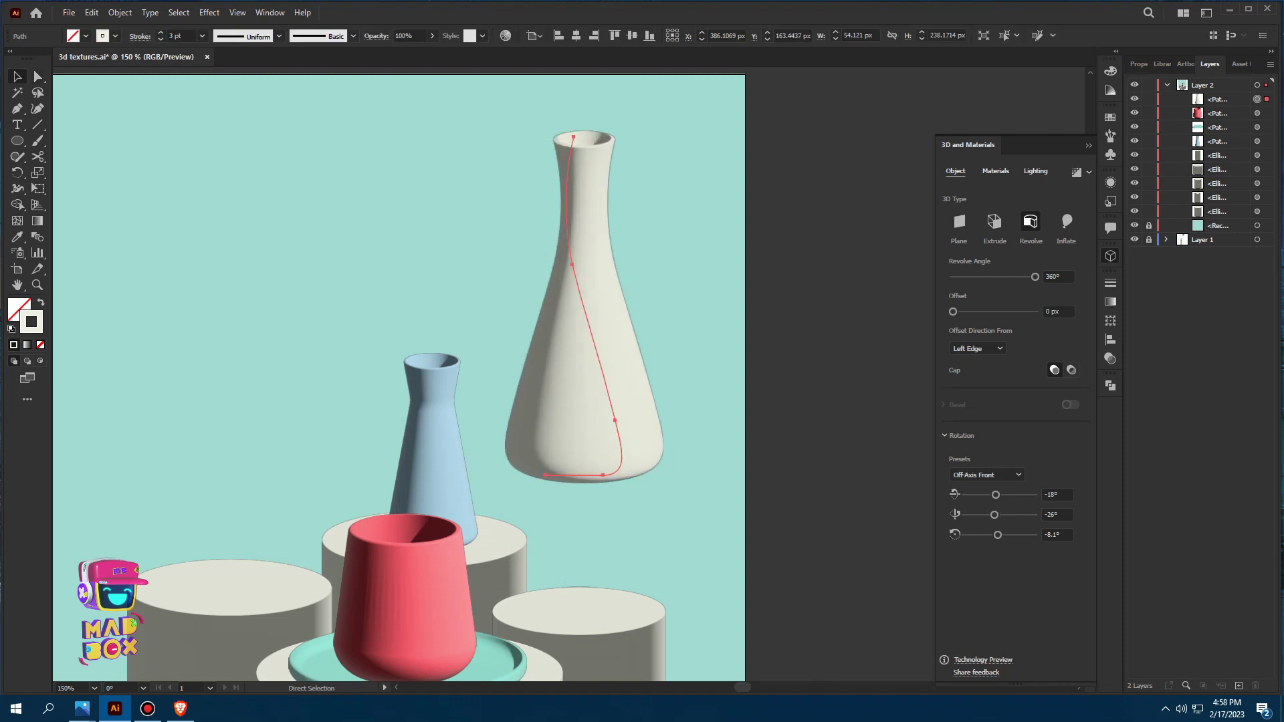
Move the white vase left onto the podium beside the blue vase
key("ctrl+shift+a")
left_click_drag(468, 335, 600, 281)
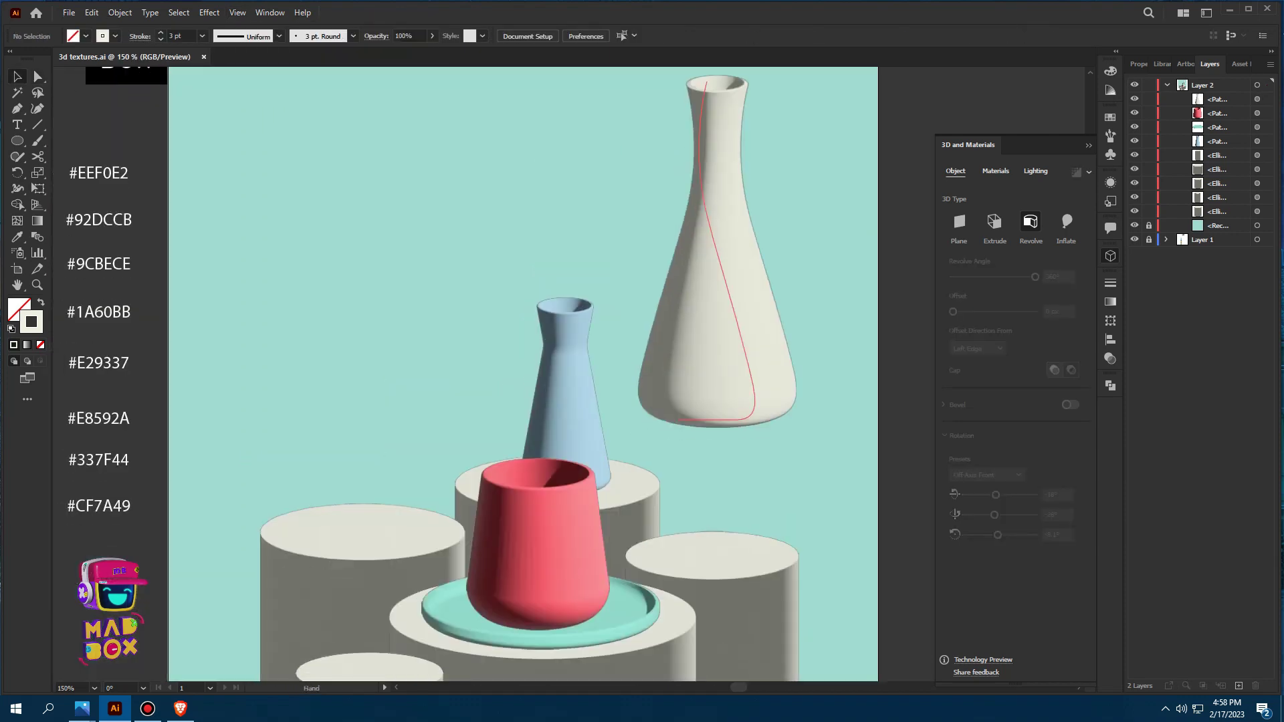
left_click_drag(716, 251, 360, 369)
key("ctrl+plus")
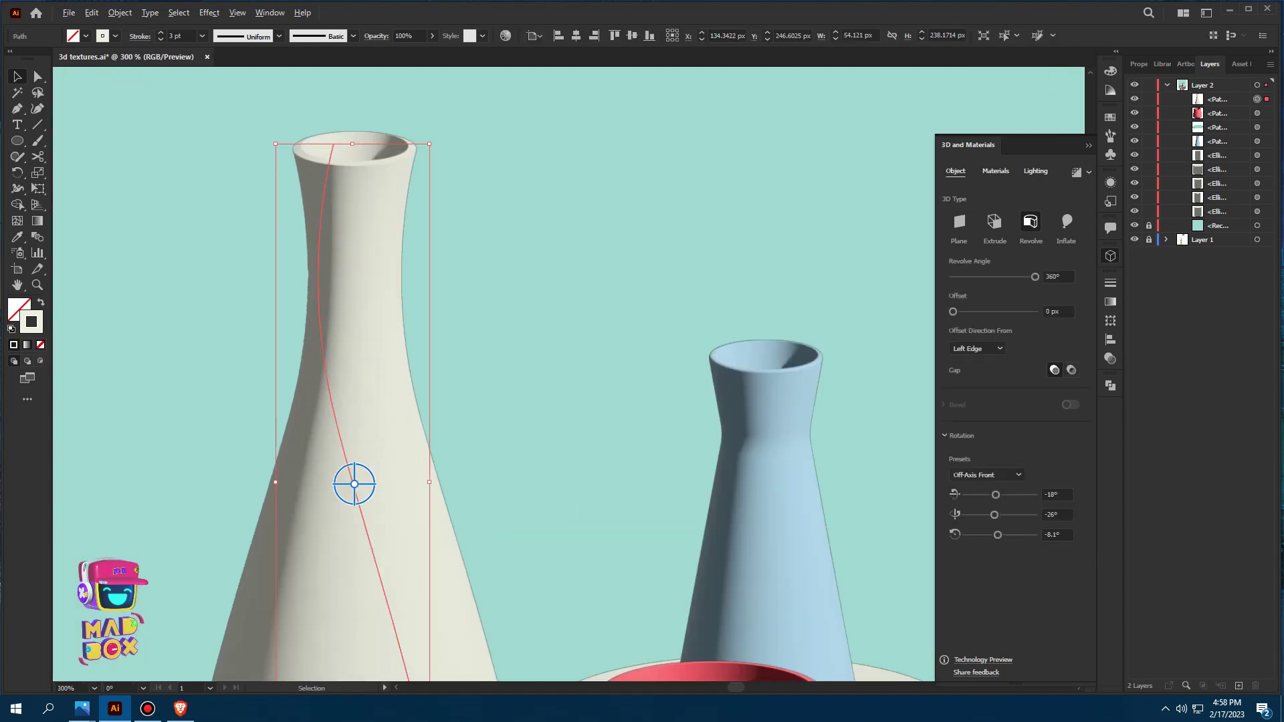
key("ctrl+minus")
key("ctrl+shift+a")
key("p")
key("ctrl+plus")
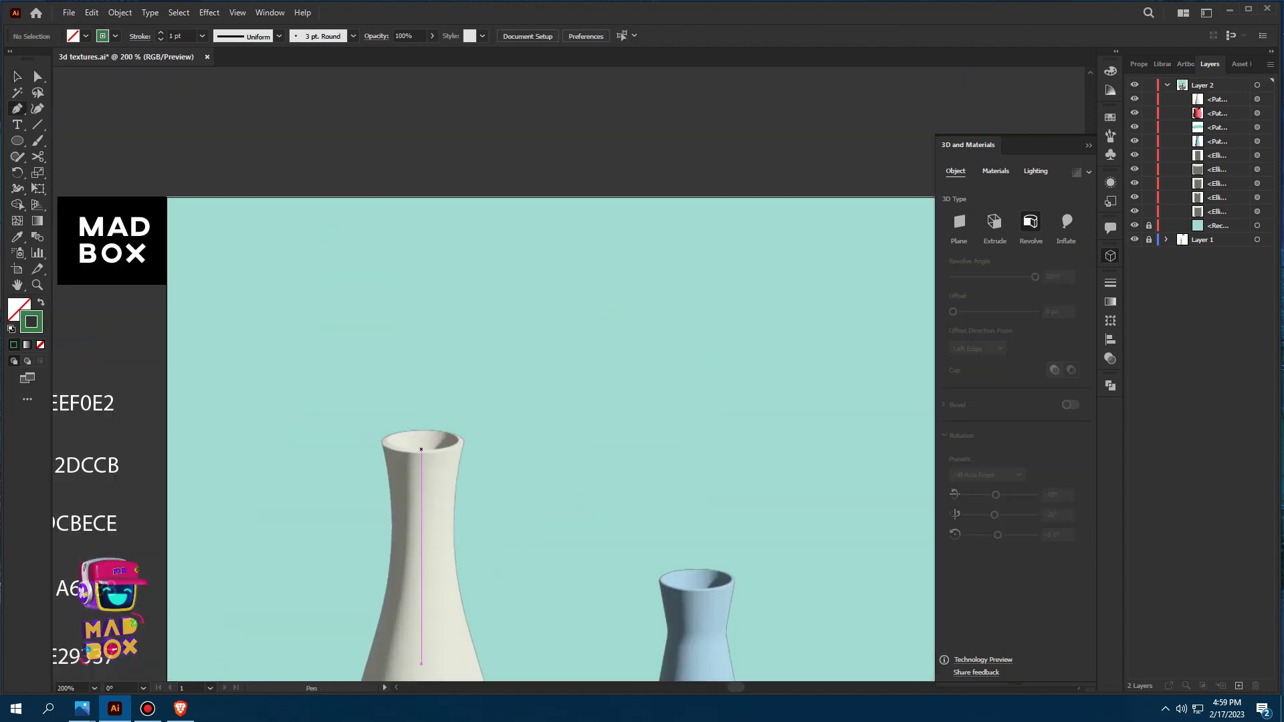
Draw a curved green stem rising from the vase mouth with a 3 pt stroke
left_click(421, 449)
left_click_drag(467, 313, 507, 300)
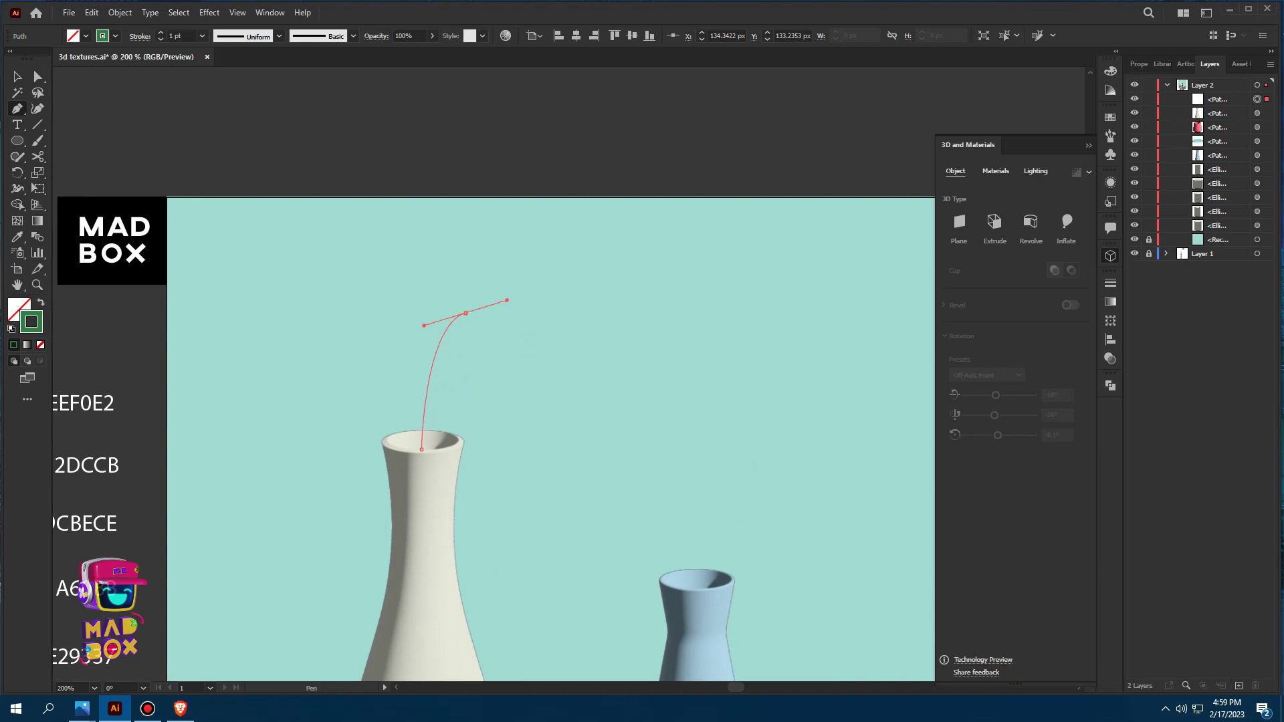
left_click(466, 313, "alt")
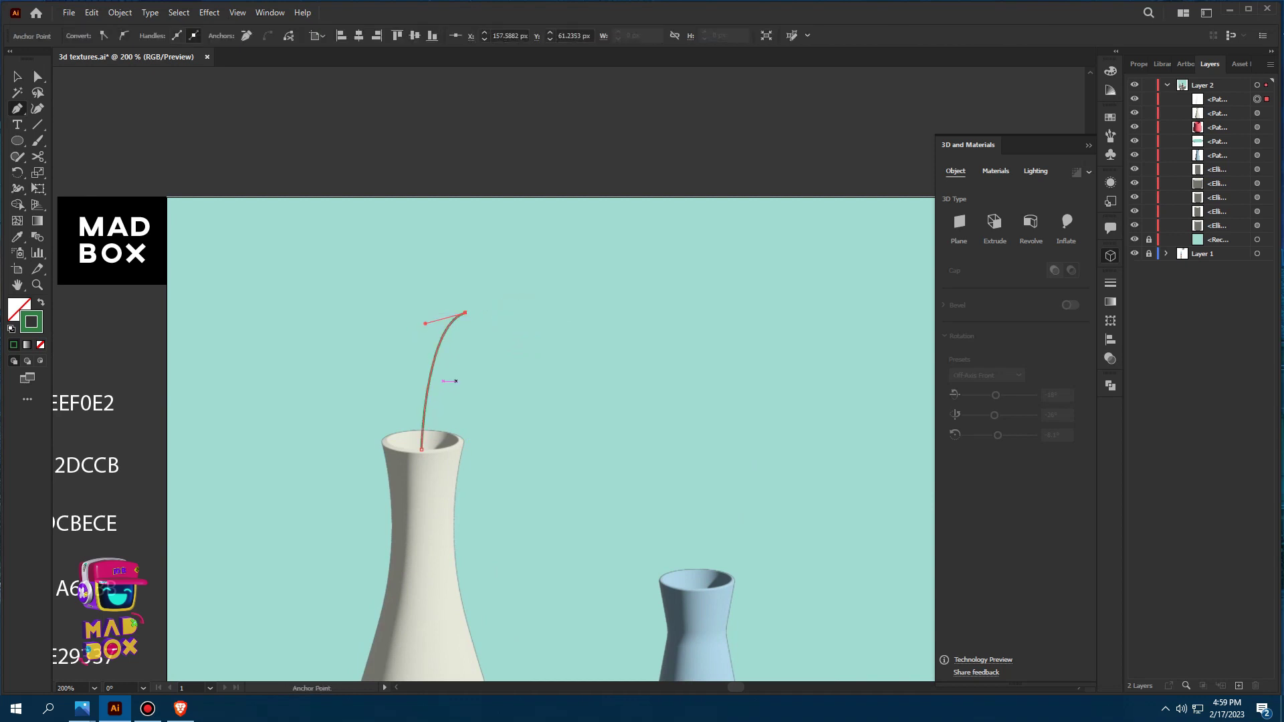
left_click(18, 77)
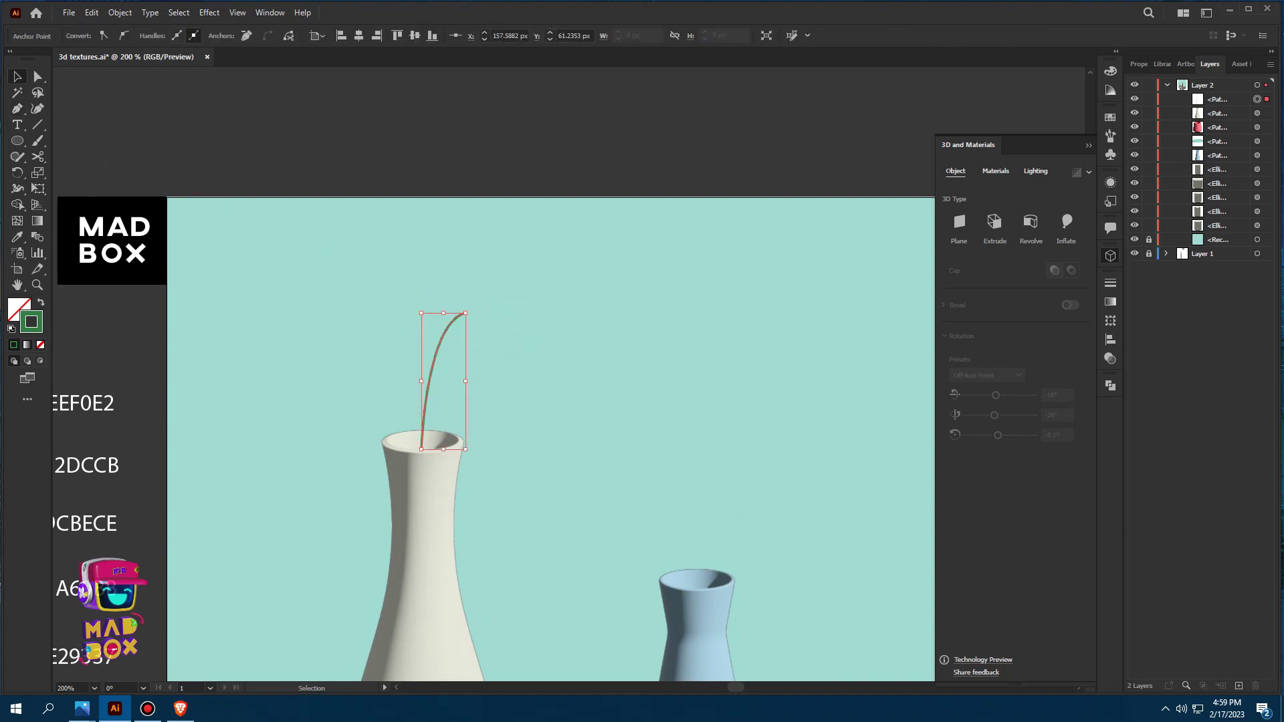
left_click(602, 301)
left_click(435, 361)
left_click(179, 35)
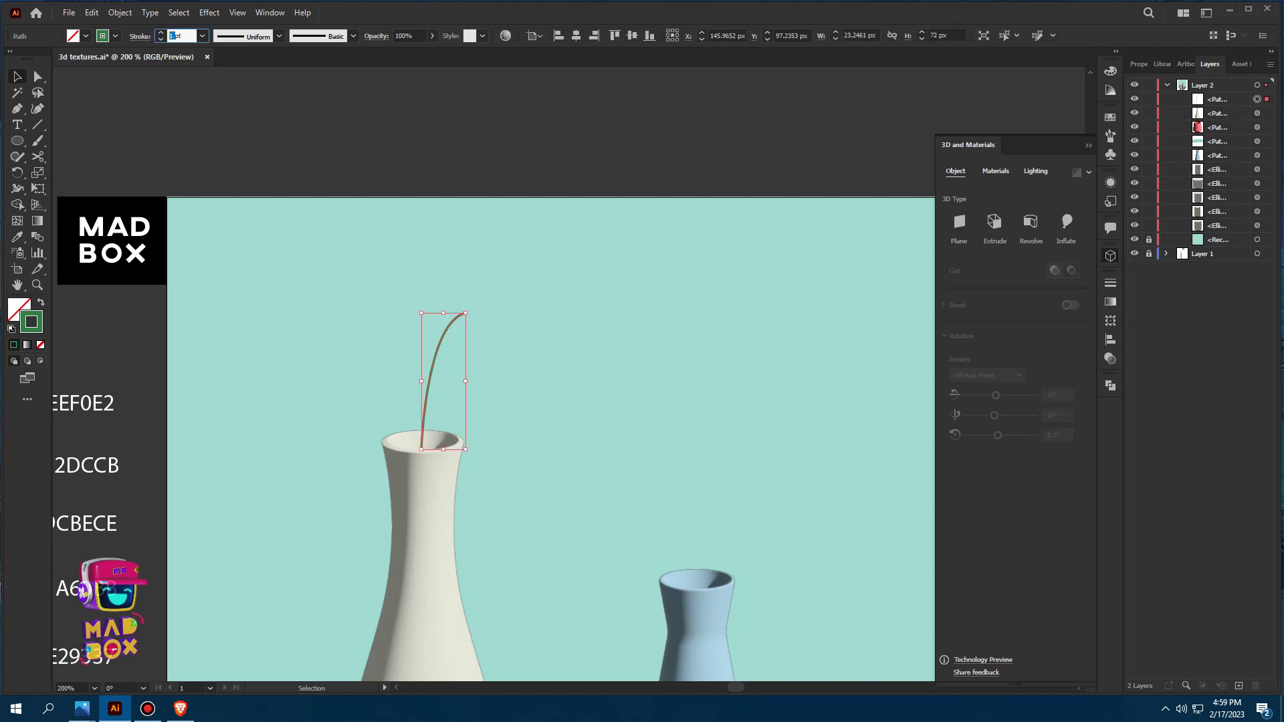
key("Up")
key("Up")
key("Up")
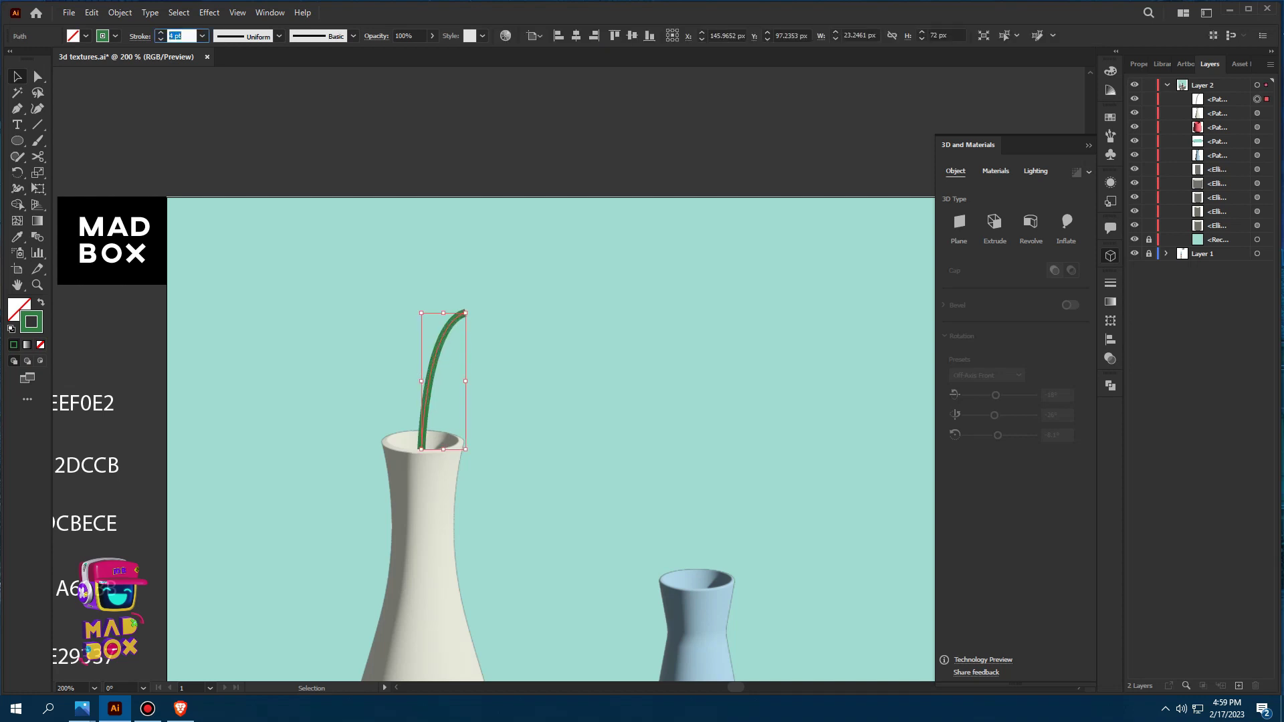
key("Down")
Add a smaller tilted stem copy and another stem curving down into the rim
left_click_drag(444, 330, 487, 338)
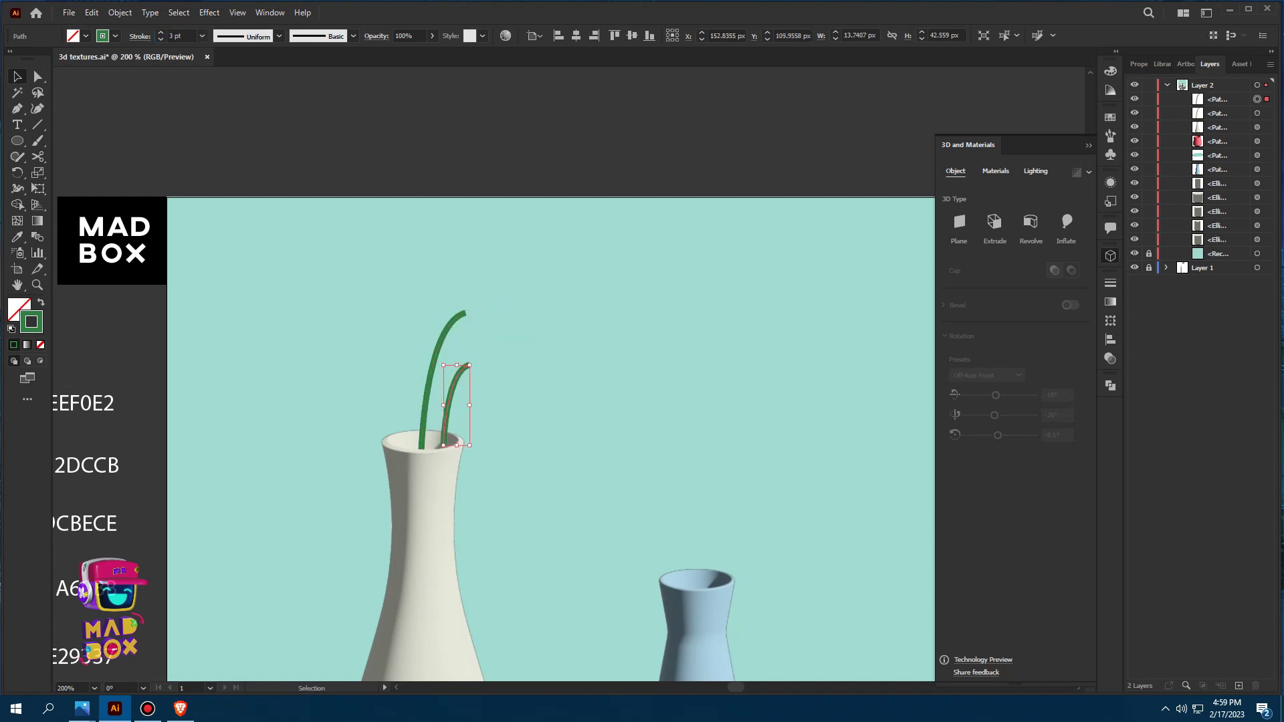
left_click_drag(478, 362, 482, 372)
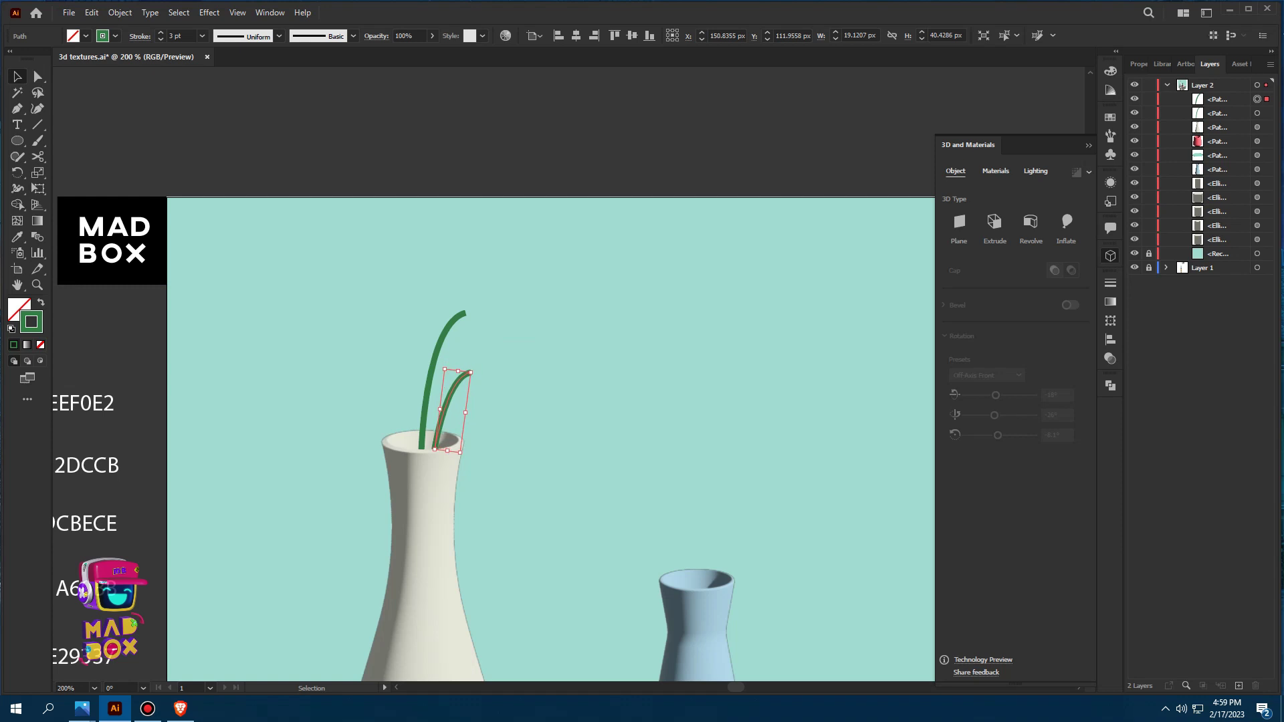
key("p")
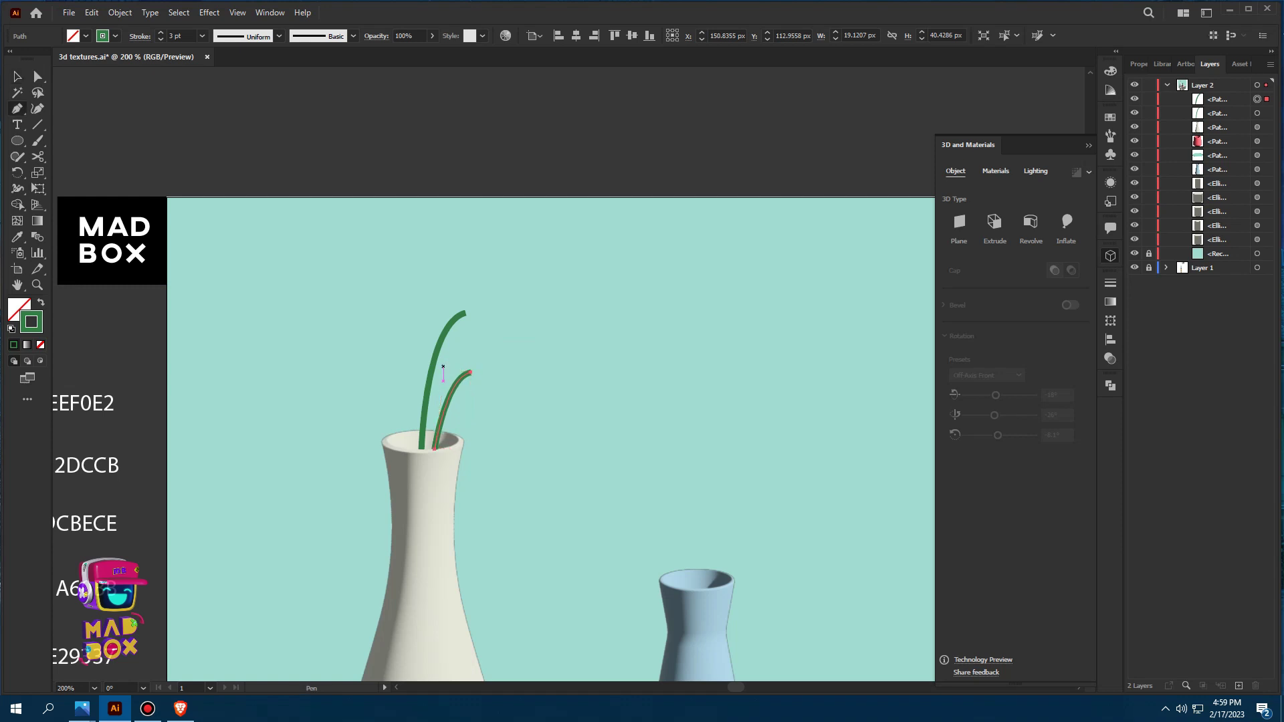
left_click(370, 344)
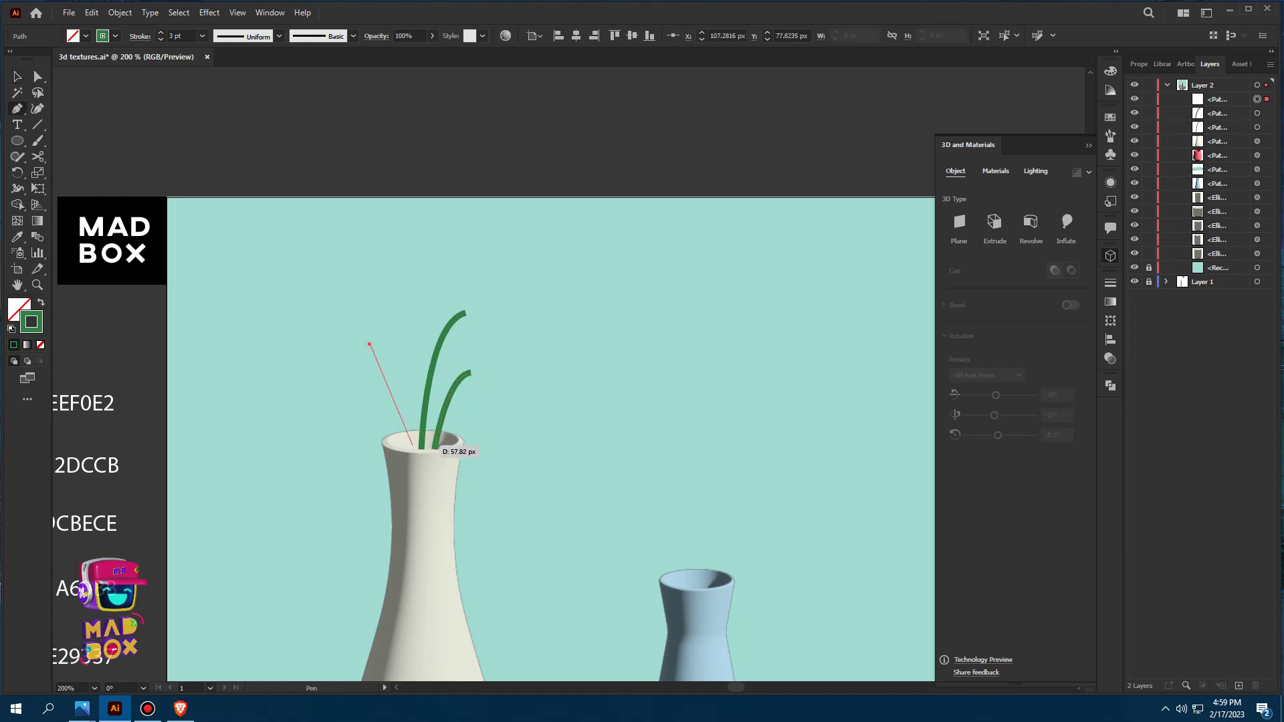
left_click_drag(406, 450, 417, 515)
key("Escape")
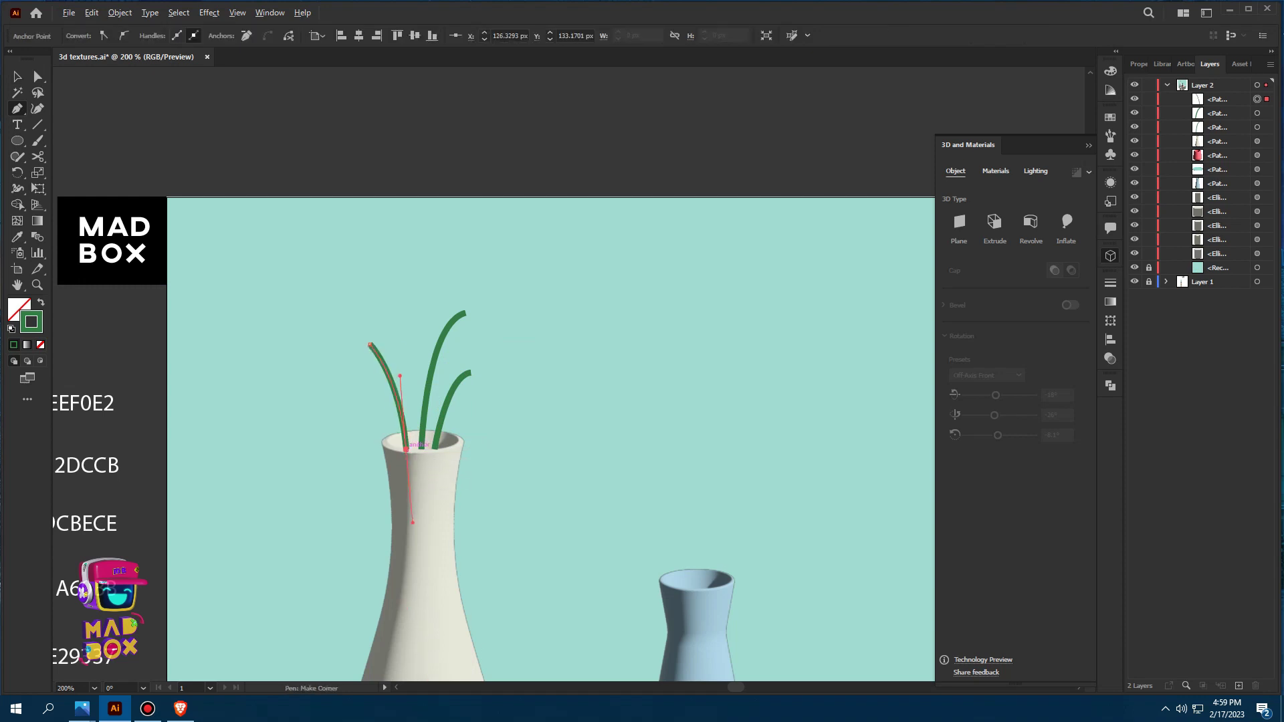
Add one more stem near the top and save the drawing
left_click(403, 323)
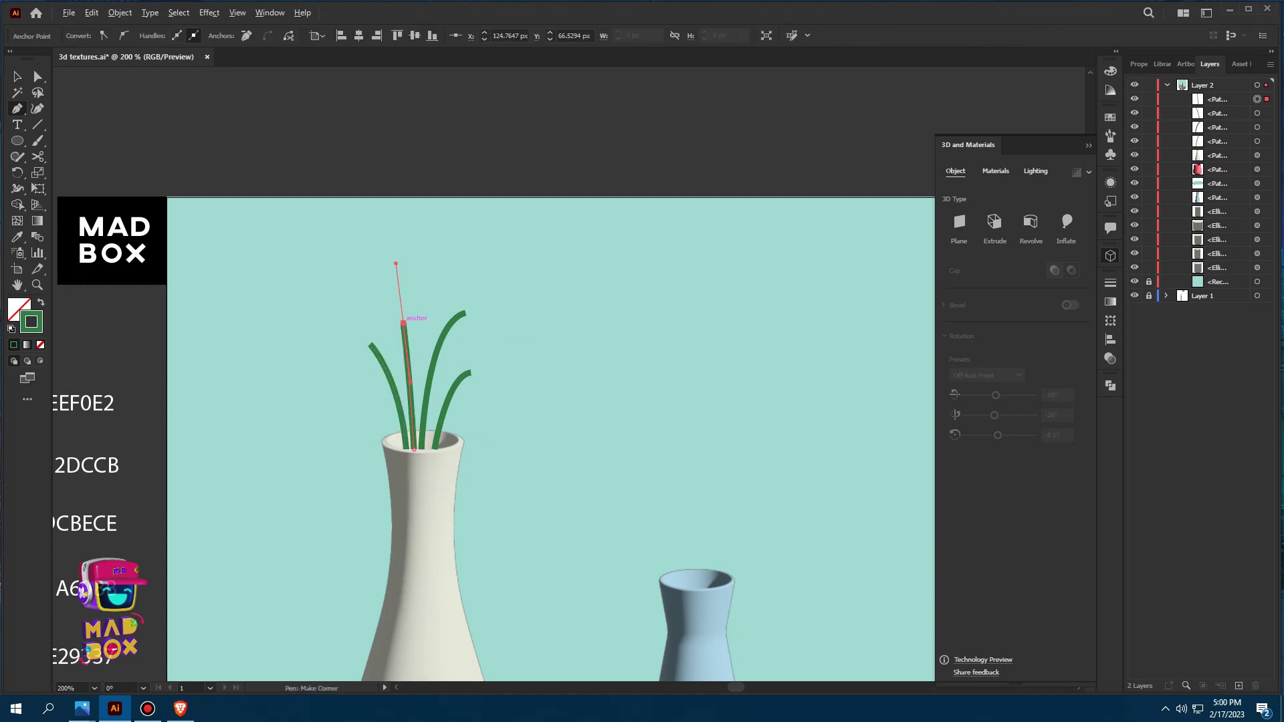
left_click(38, 77)
key("ctrl+shift+a")
key("ctrl+s")
key("ctrl+equal")
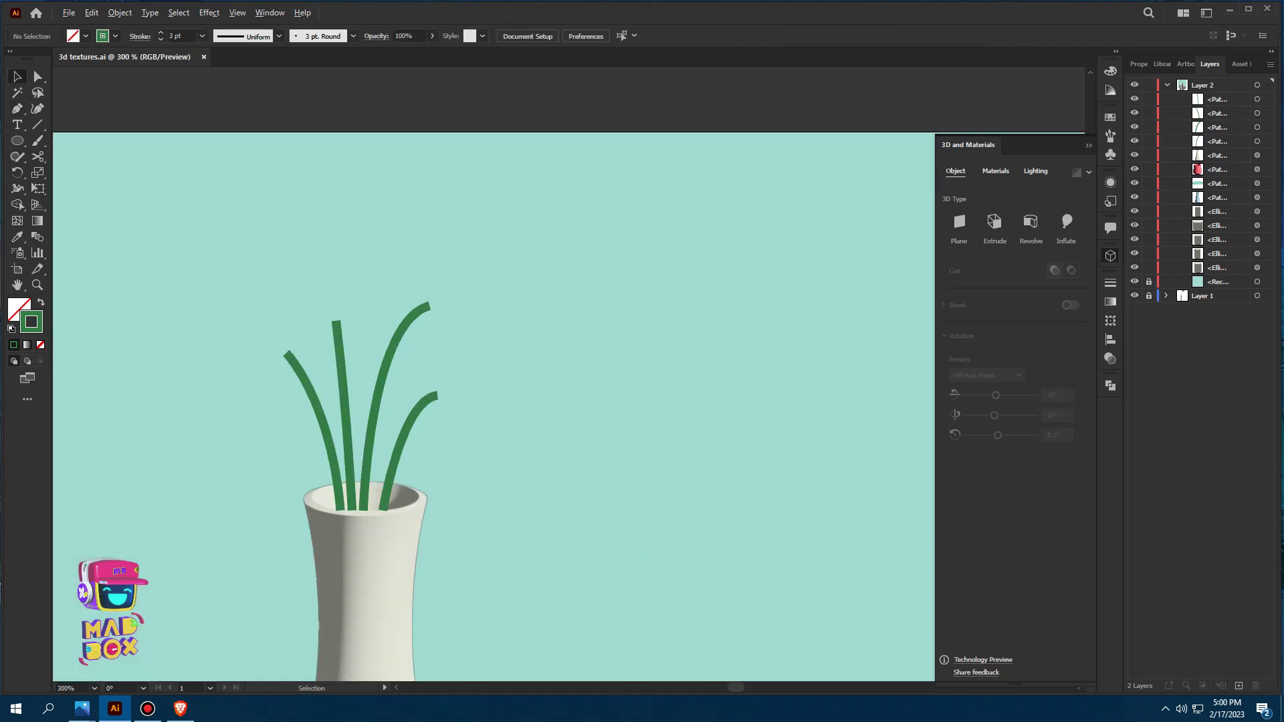
Draw a closed rounded petal loop above the stems
key("p")
left_click_drag(523, 274, 517, 218)
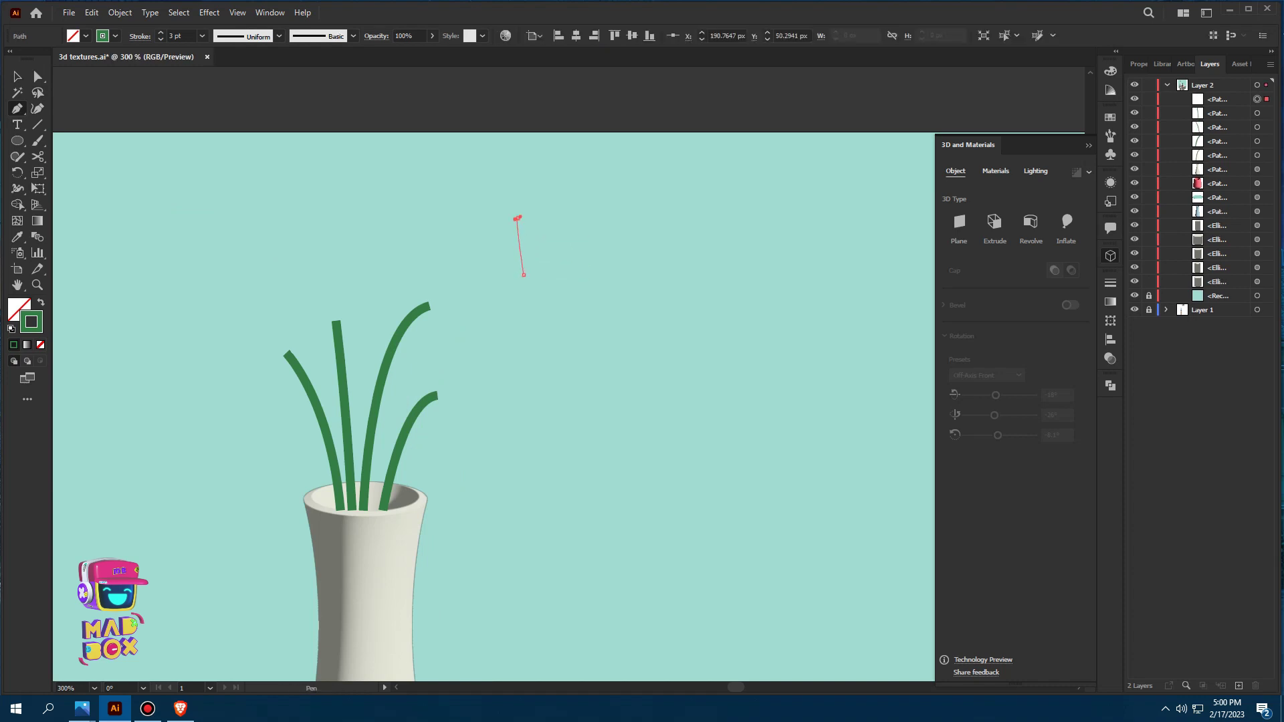
left_click_drag(523, 274, 536, 297)
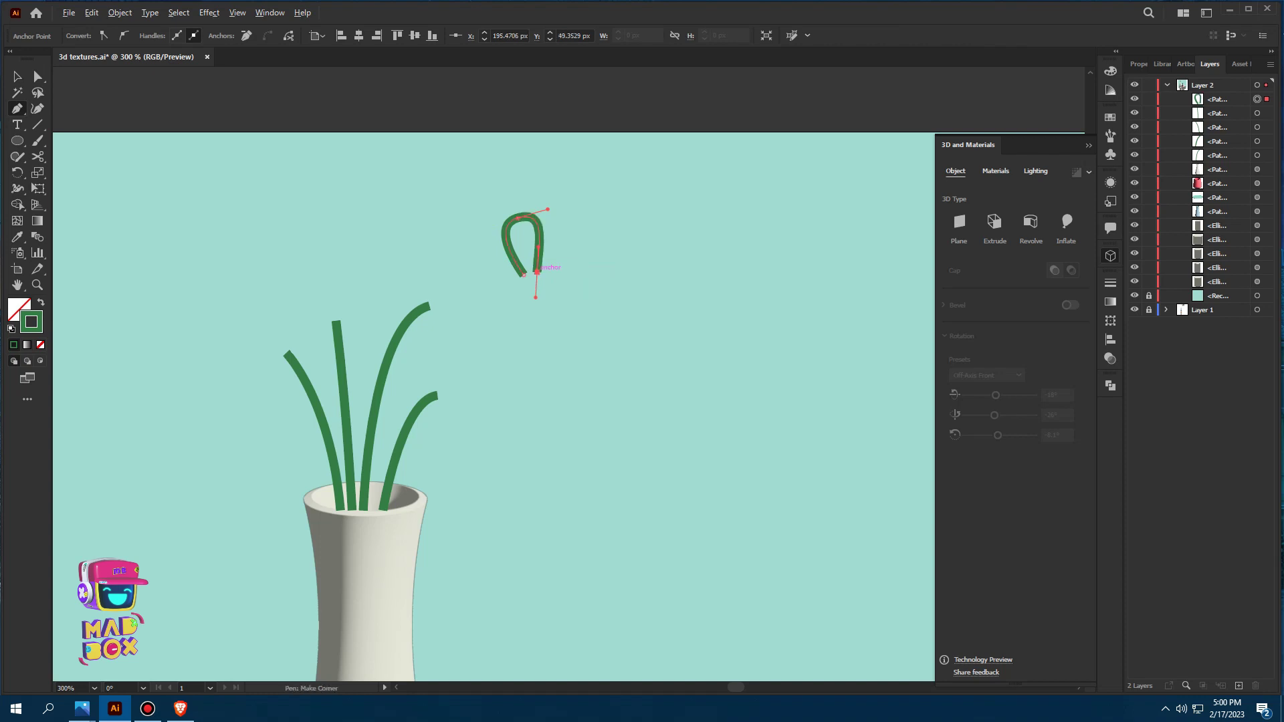
left_click(537, 271)
Give the petal loop the vase's off-white fill instead of a stroke
key("i")
key("ctrl+minus")
key("ctrl+minus")
left_click(435, 568)
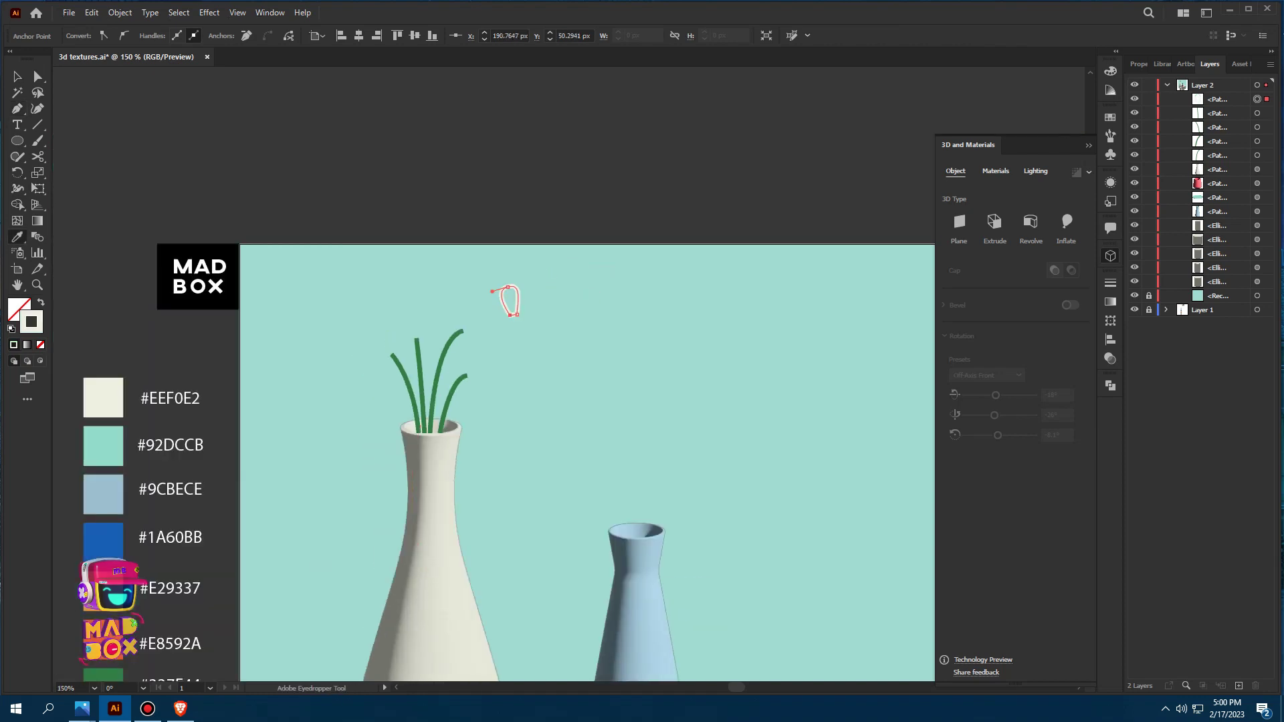
key("shift+x")
scroll(484, 296, "up", 4)
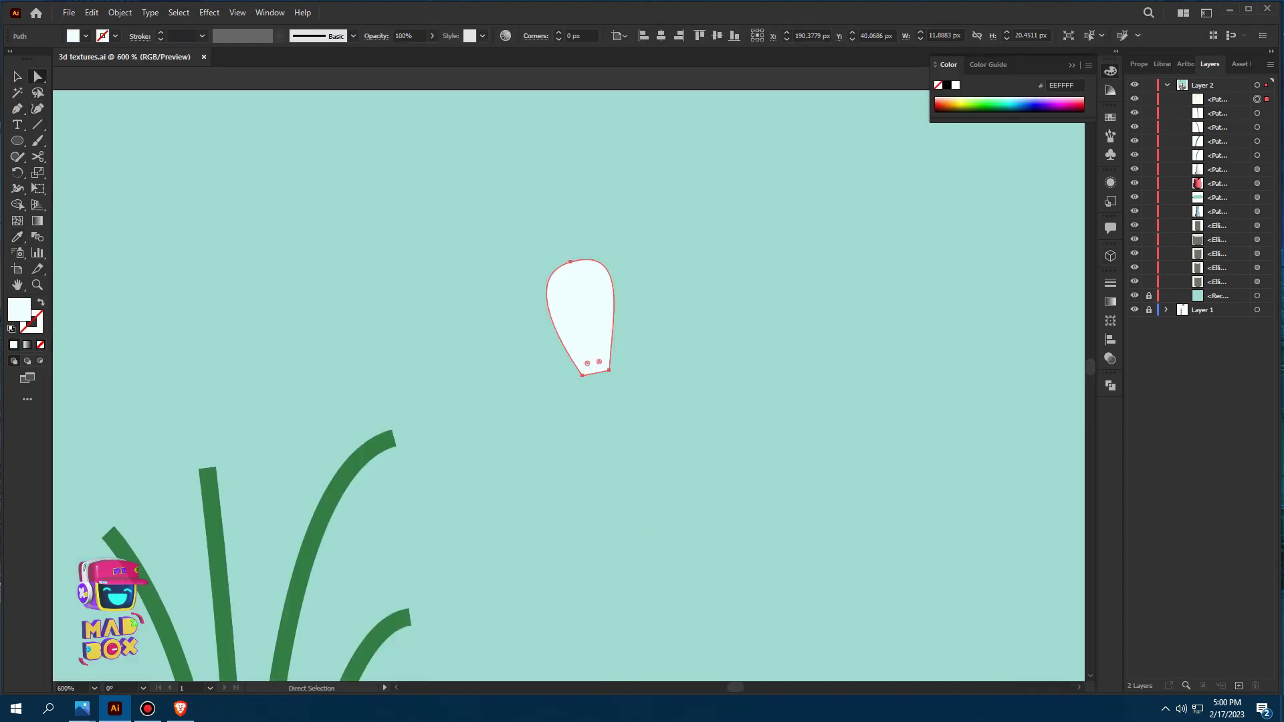
Reshape the petal's left, right and lower curves, then save the drawing
key("a")
left_click_drag(510, 279, 478, 289)
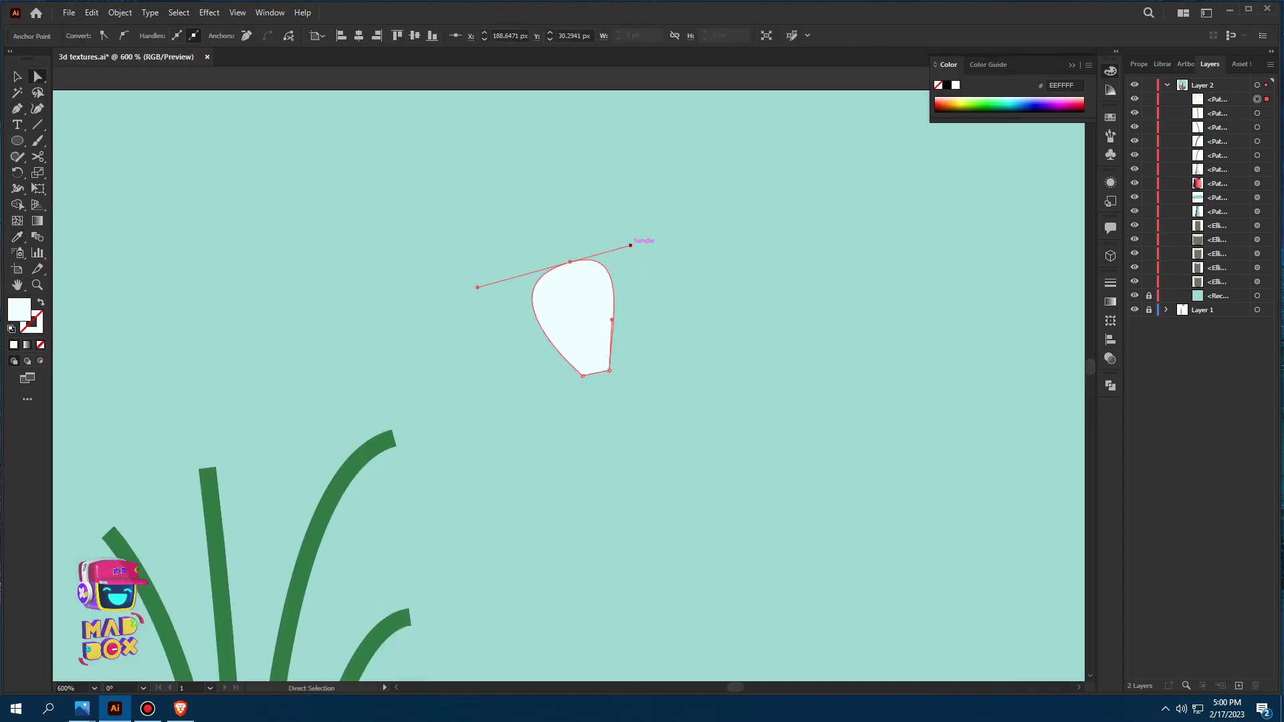
left_click_drag(661, 235, 650, 239)
left_click_drag(612, 320, 621, 335)
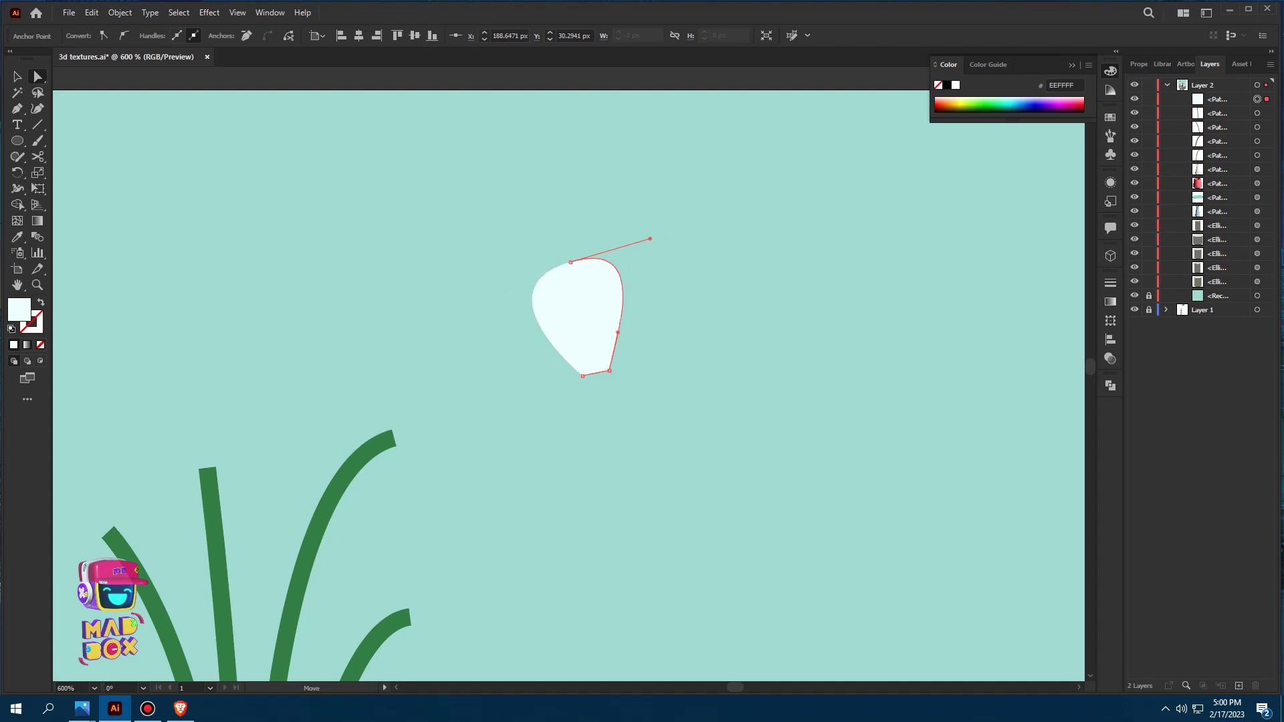
key("ctrl+s")
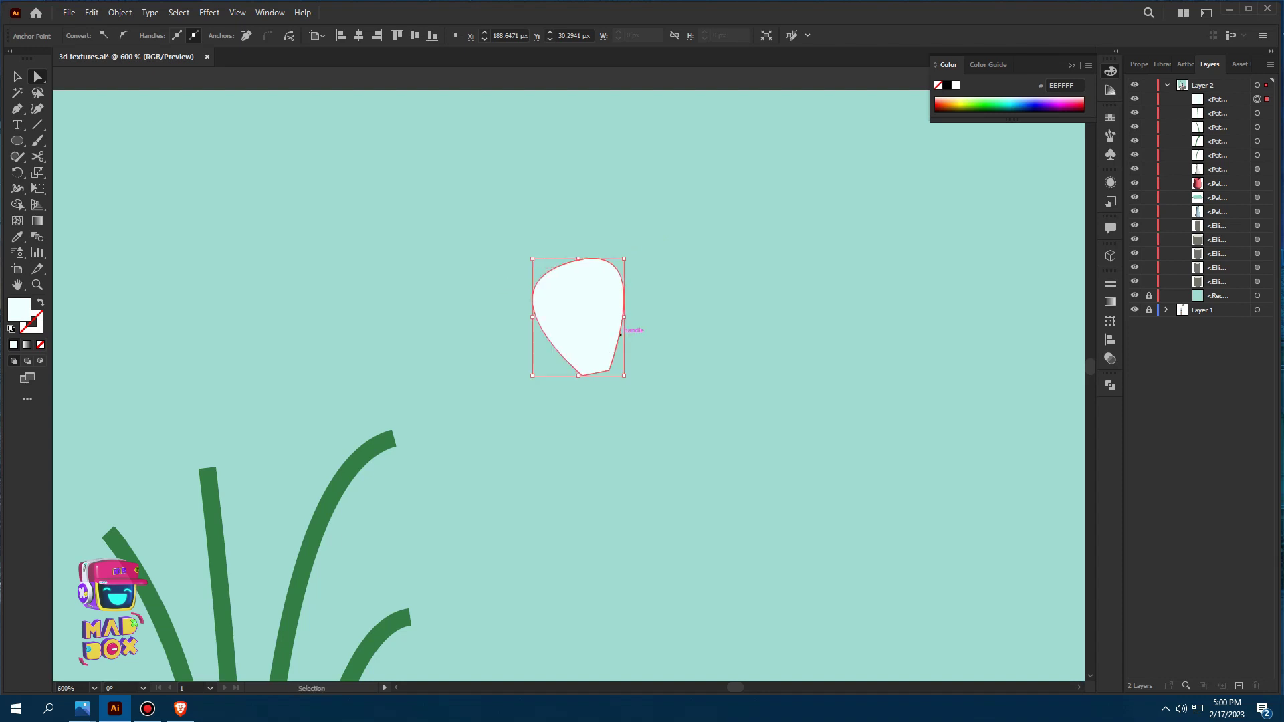
Draw a small circle just beneath the petal's base
key("l")
mouse_move(602, 394)
left_mouse_down()
mouse_move(636, 401)
mouse_move(636, 429)
left_mouse_up()
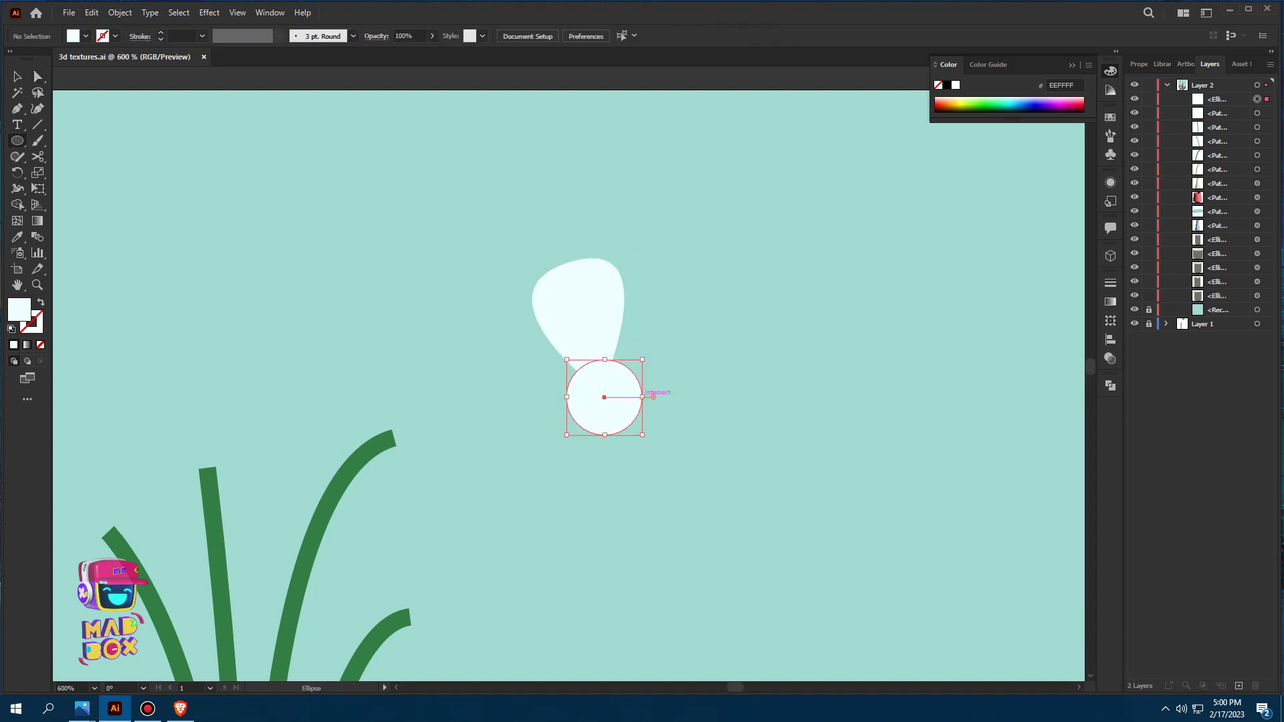
scroll(634, 395, "down", 4)
key("i")
scroll(631, 398, "down", 3)
Fill the circle with #E8592A orange, then change it to hex E8671C
left_click(214, 542)
key("v")
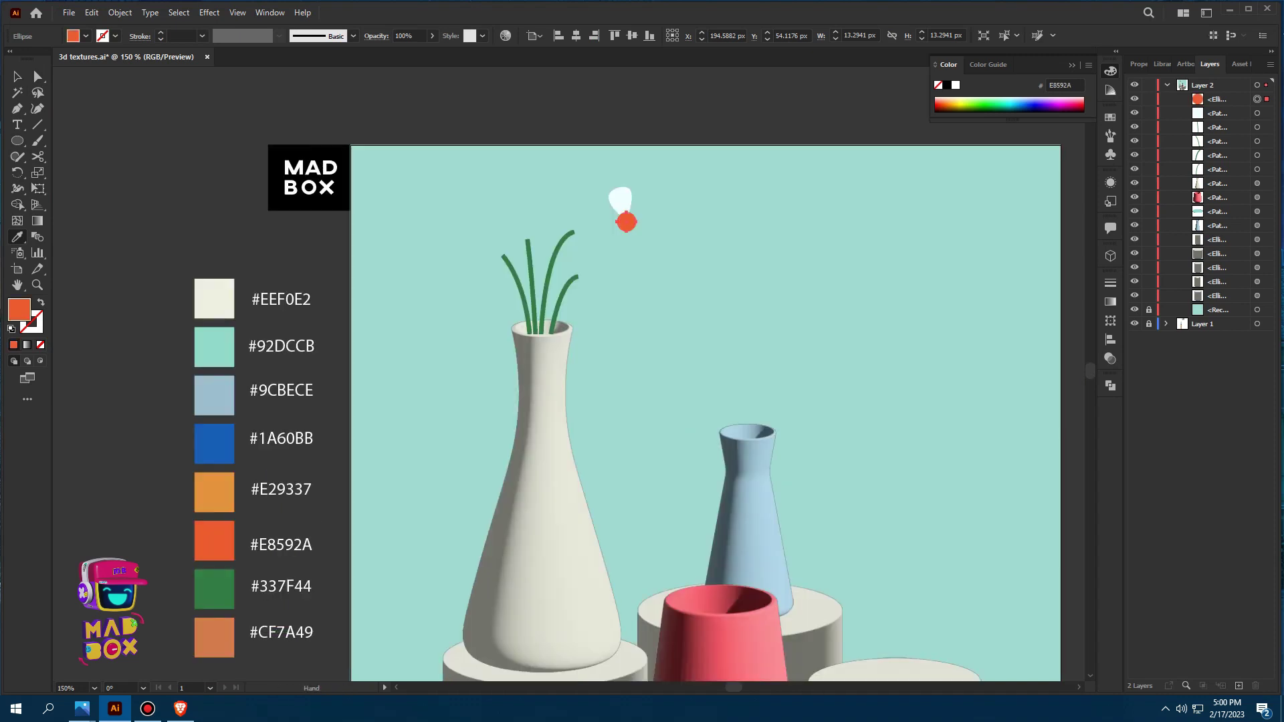
scroll(629, 277, "up", 3)
double_click(19, 309)
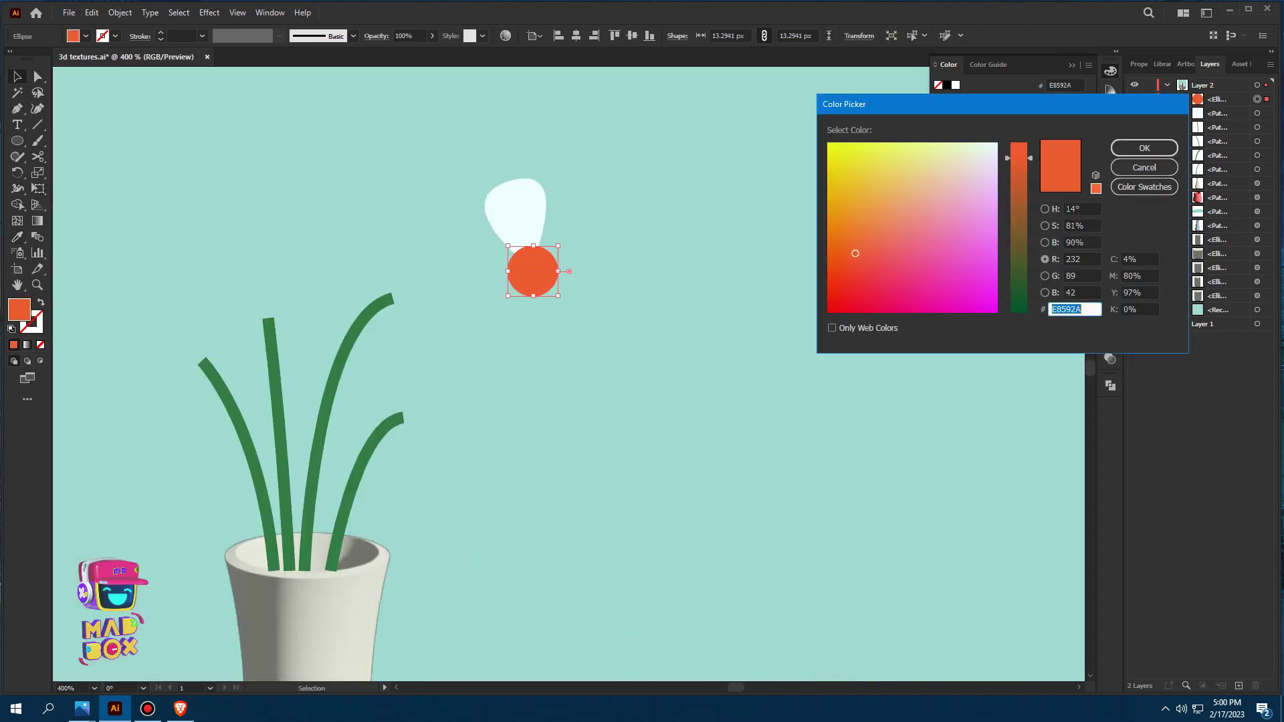
type("E8671C")
key("Return")
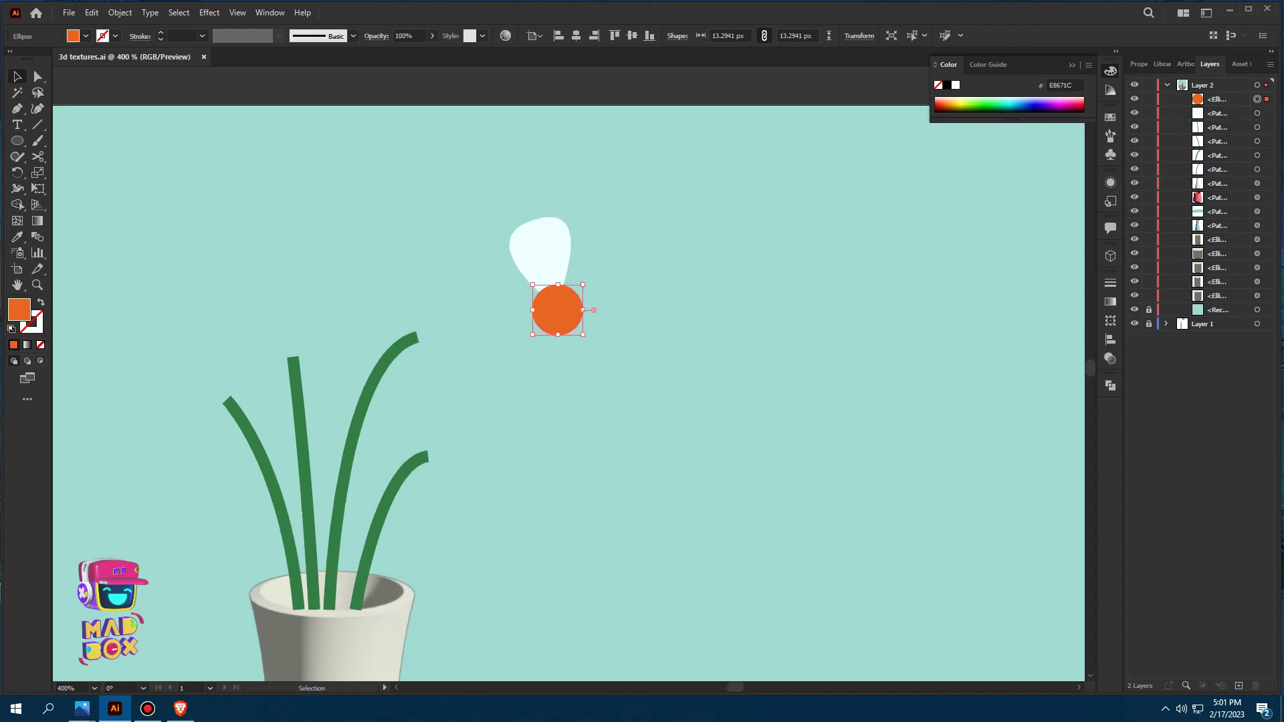
Select the white petal and open the Object menu
scroll(609, 254, "up", 1)
left_click(501, 234)
left_click(121, 12)
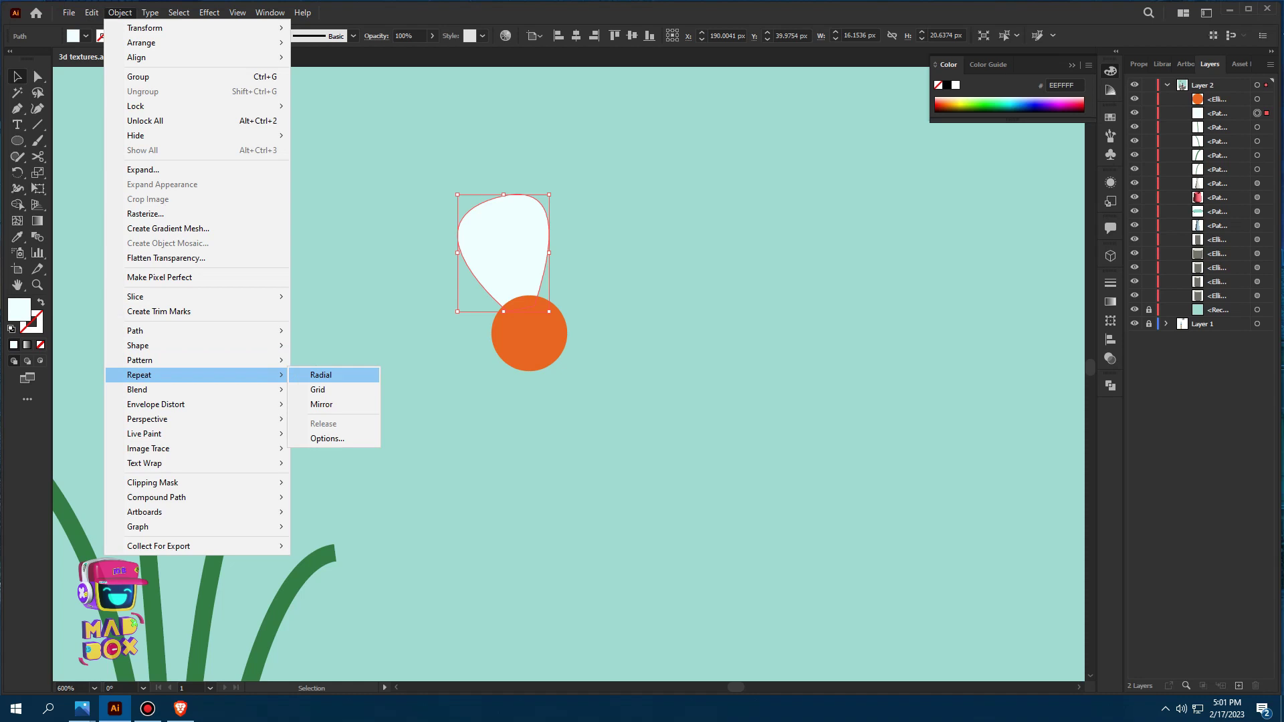
Radially repeat the petal into a flower, tightening spacing and adjusting petal count
left_click(321, 375)
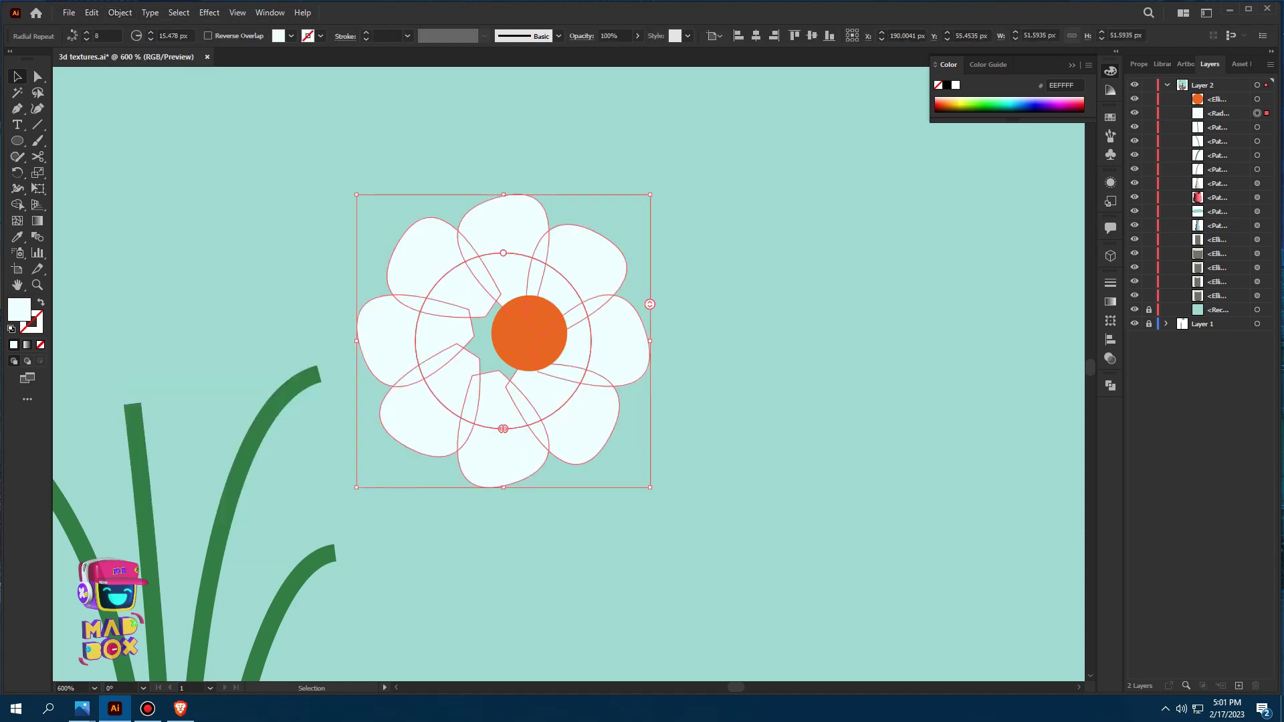
left_click_drag(503, 425, 528, 426)
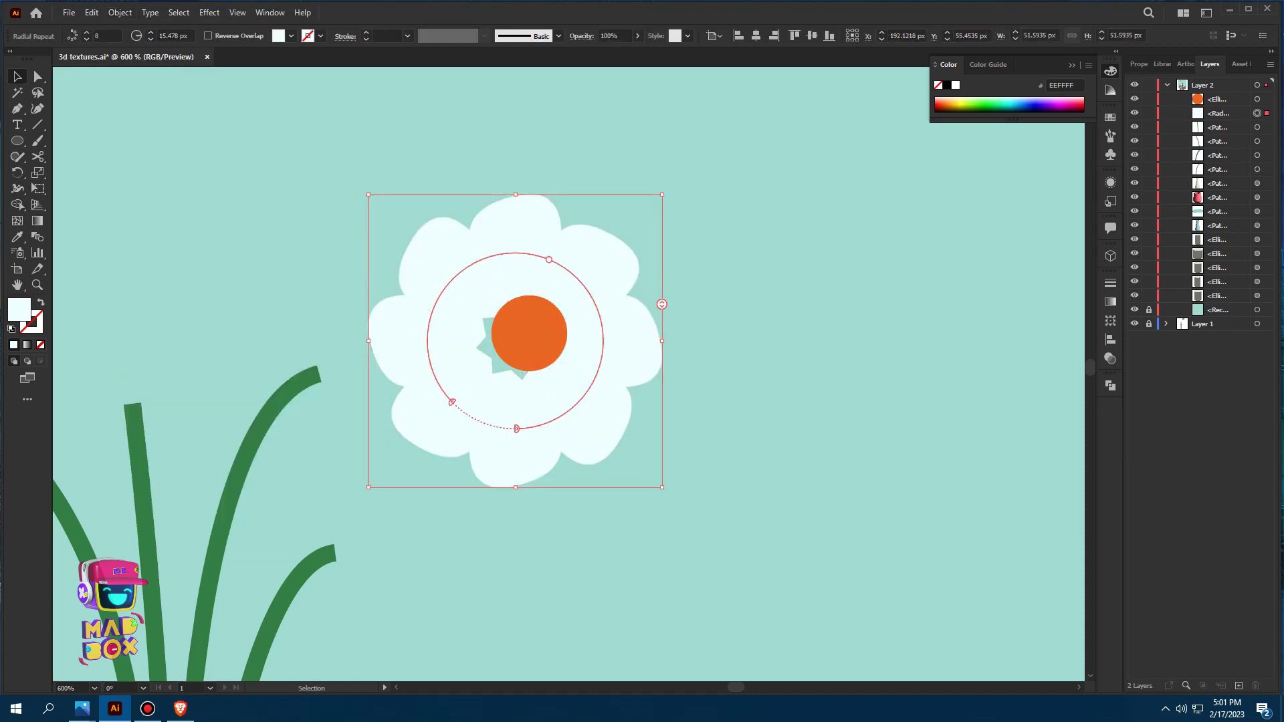
mouse_move(662, 323)
left_mouse_down()
mouse_move(660, 307)
mouse_move(649, 314)
left_mouse_up()
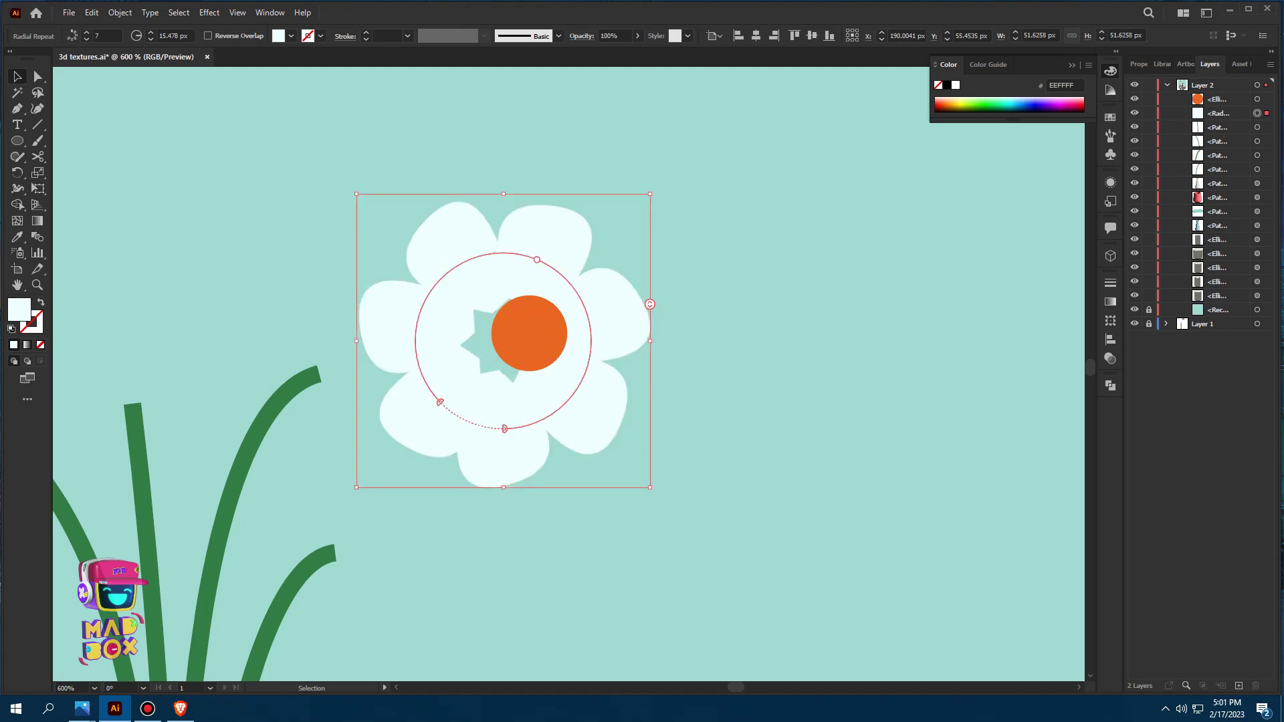
Move the orange circle onto the flower centre and enlarge it
key("ctrl+shift+a")
left_click_drag(529, 333, 506, 340)
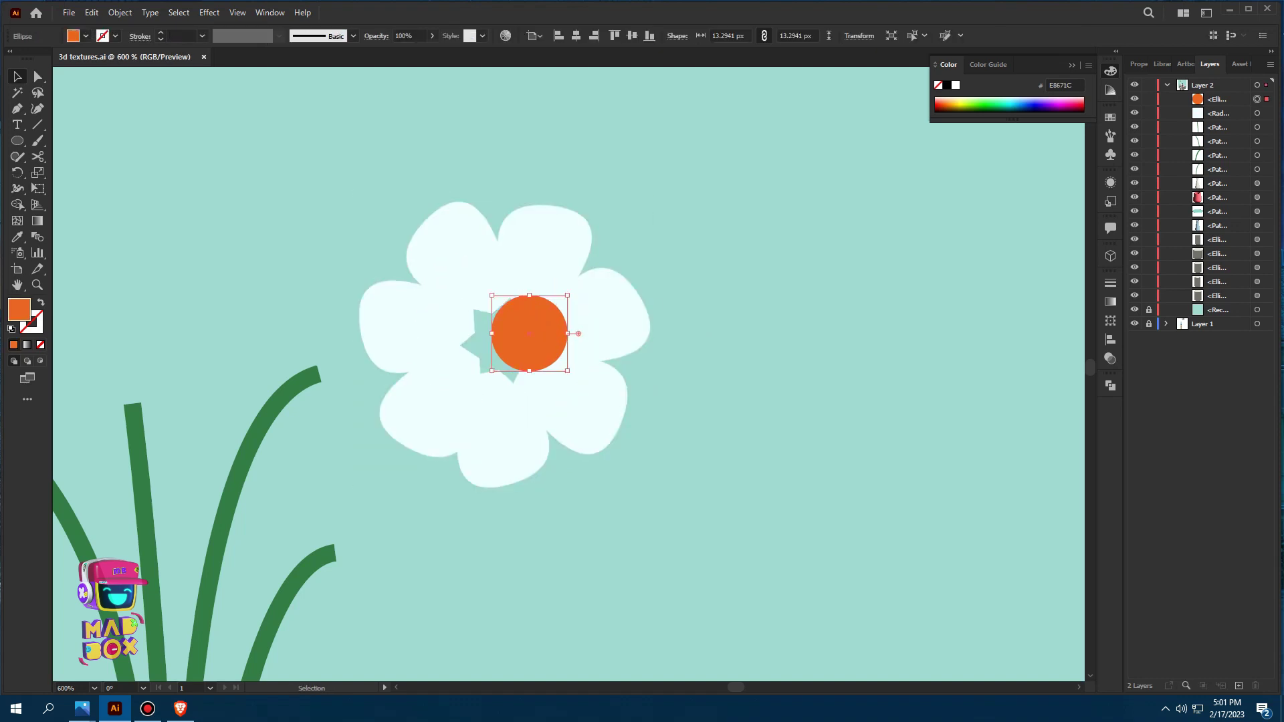
left_click_drag(545, 303, 551, 299)
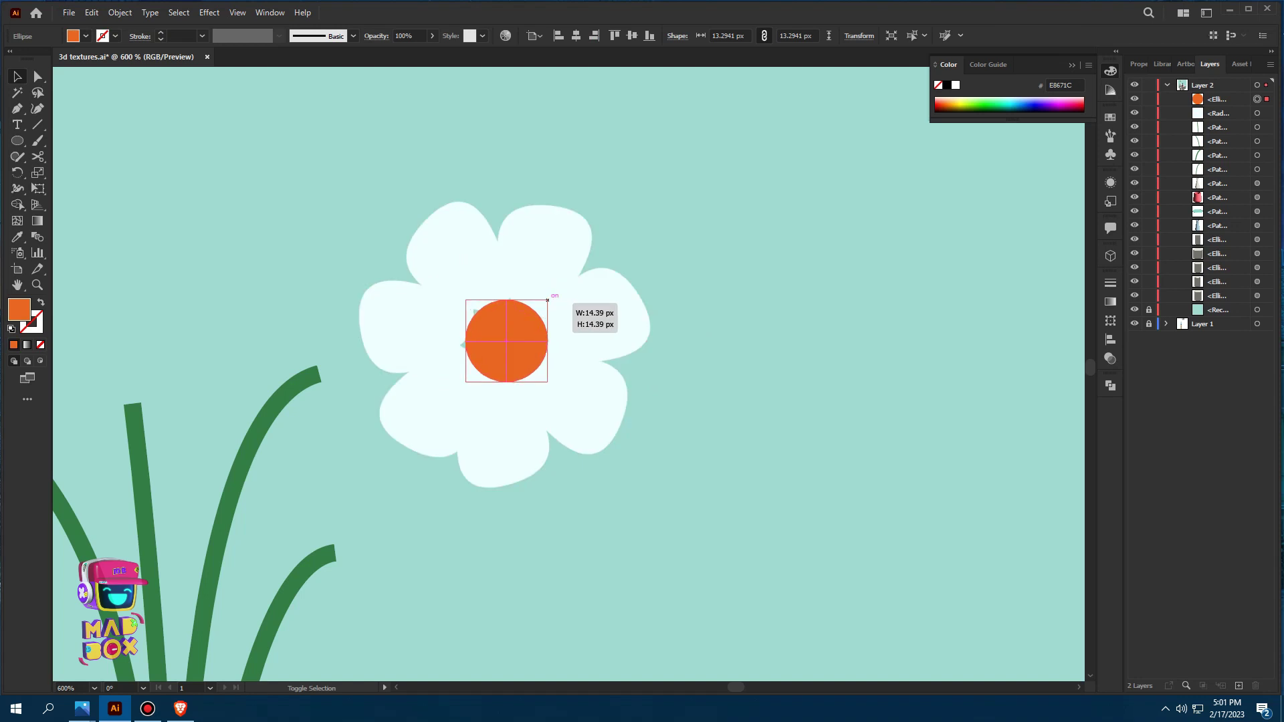
key("Up")
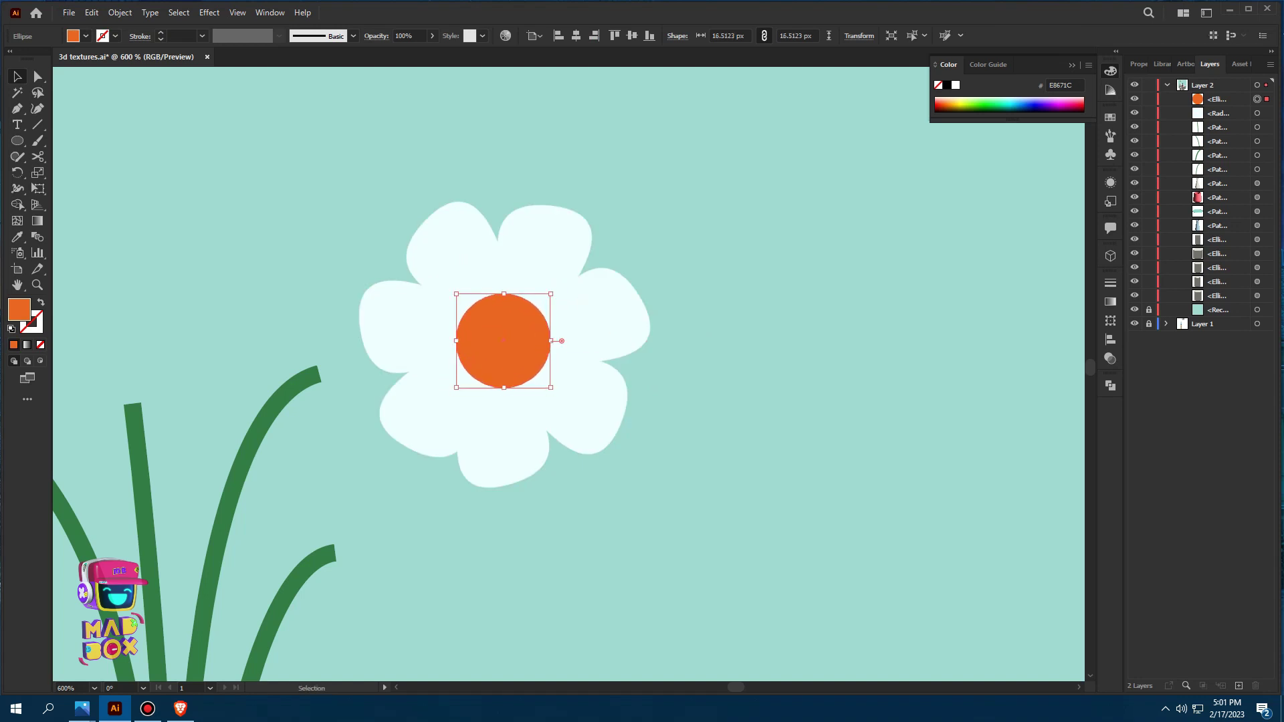
key("a")
key("v")
key("ctrl+shift+a")
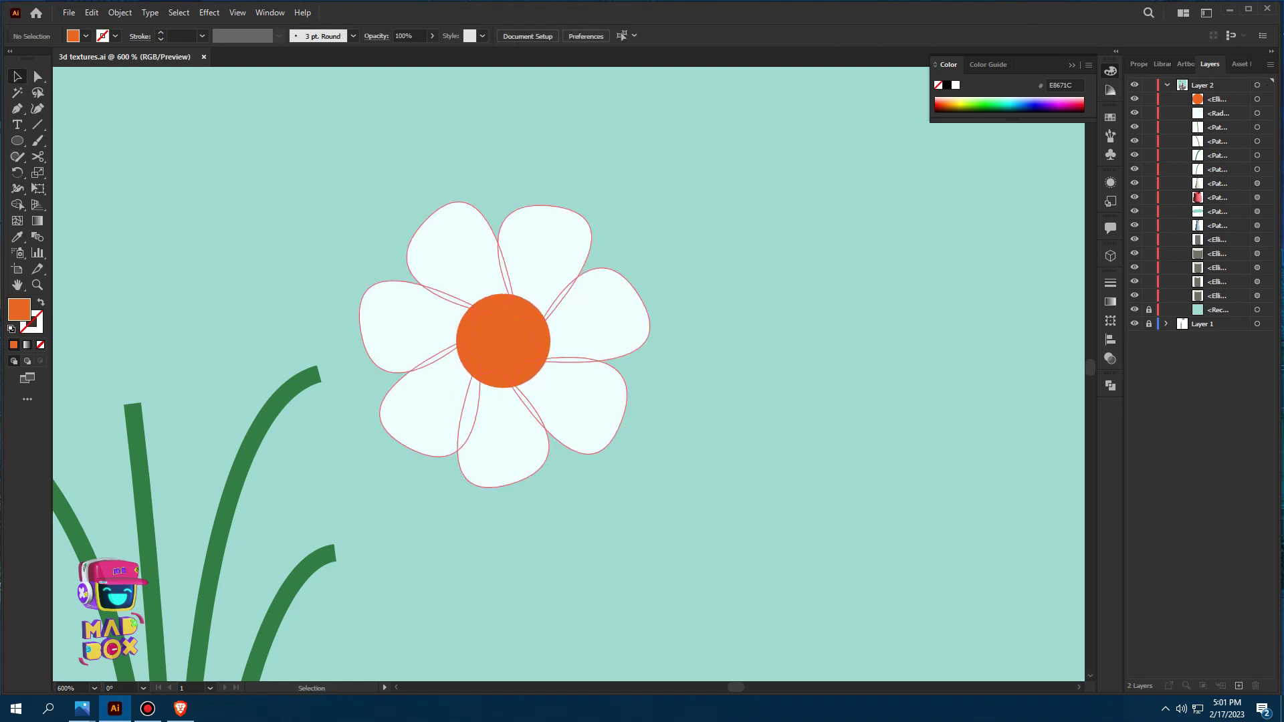
Select the radially repeated flower and open Object > Expand
left_click(441, 248)
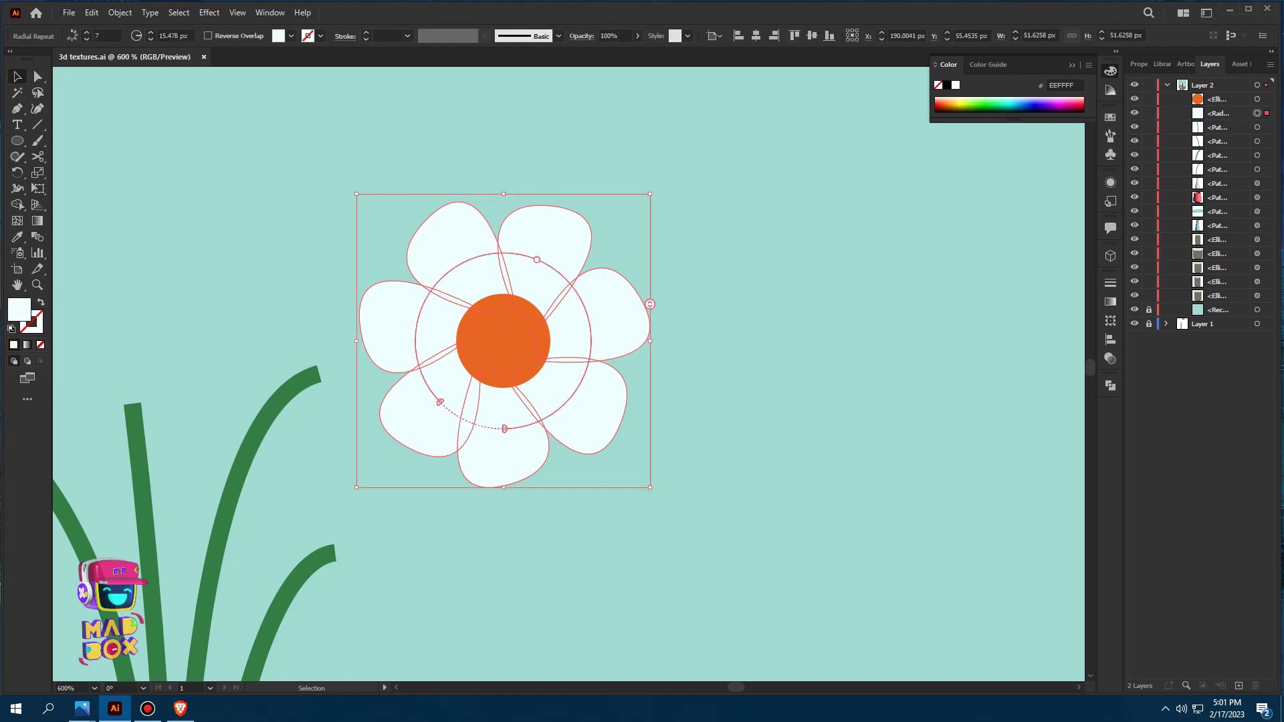
scroll(502, 341, "right", 2)
scroll(501, 341, "down", 1)
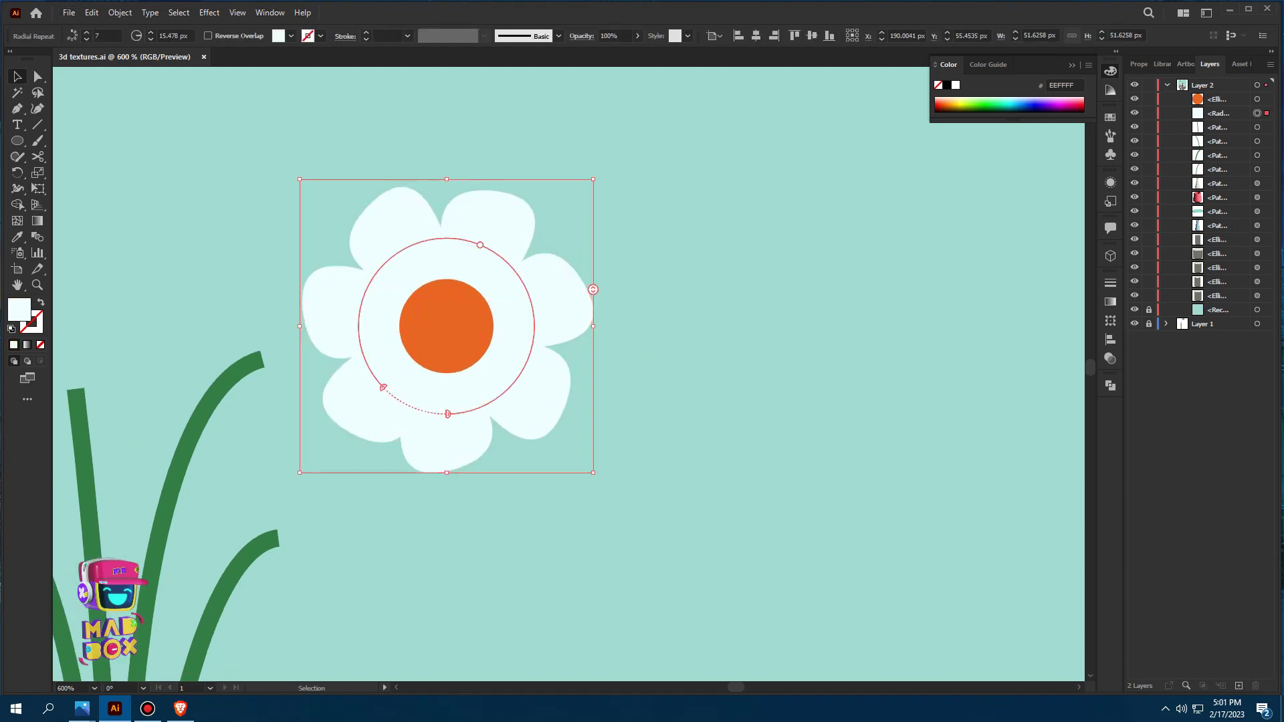
left_click(120, 12)
left_click(133, 171)
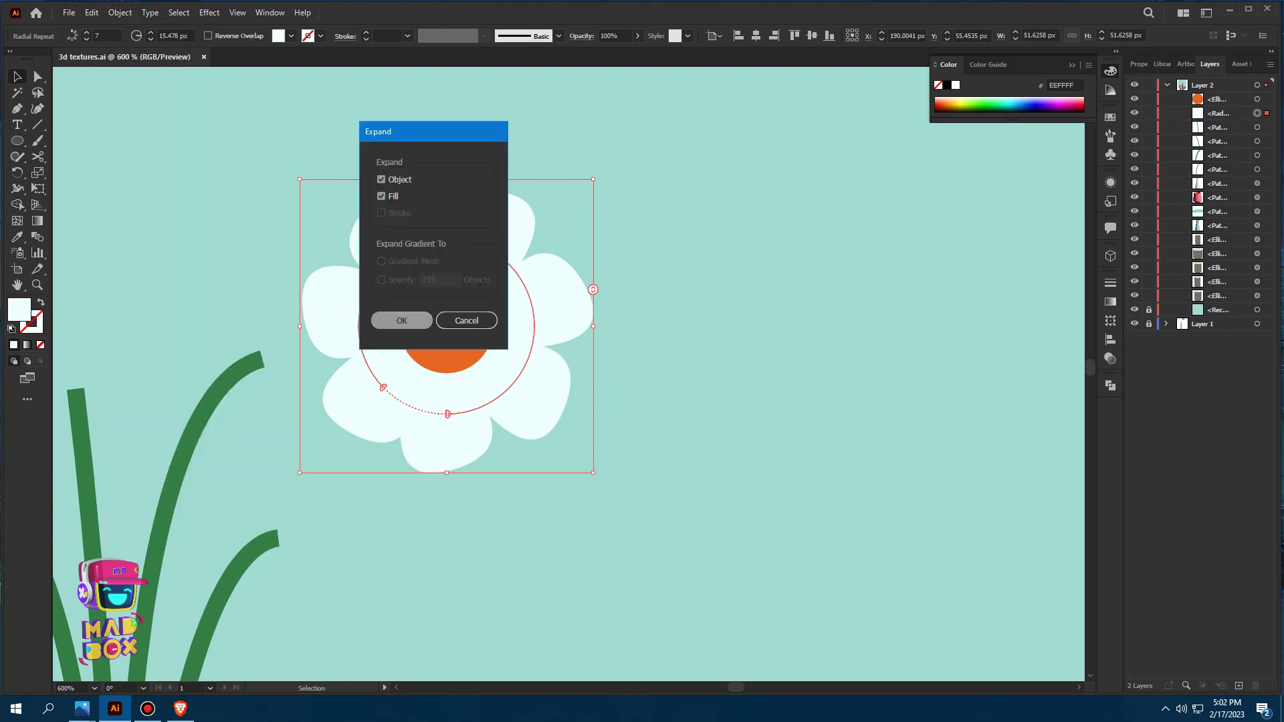
Expand the radial flower, ungroup it, and regroup petals and centre as one flower
left_click(401, 320)
right_click(479, 245)
left_click(520, 416)
right_click(500, 236)
key("Escape")
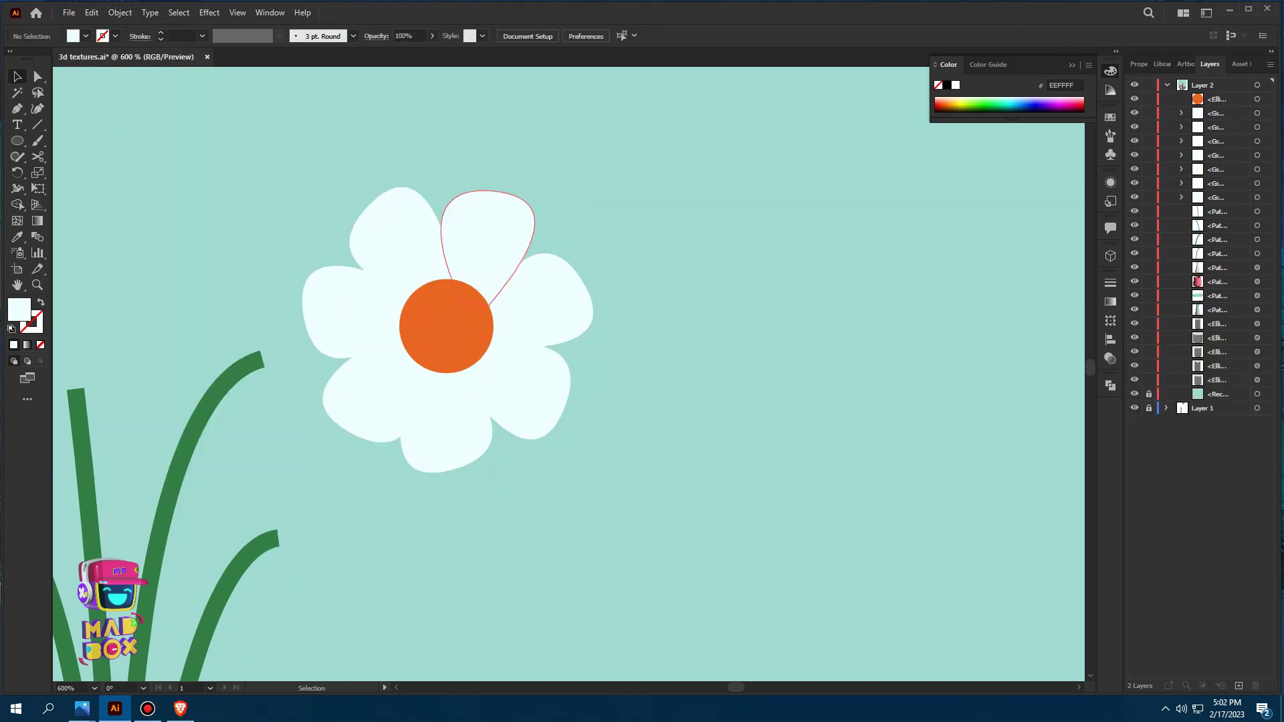
key("a")
left_click(494, 191)
key("v")
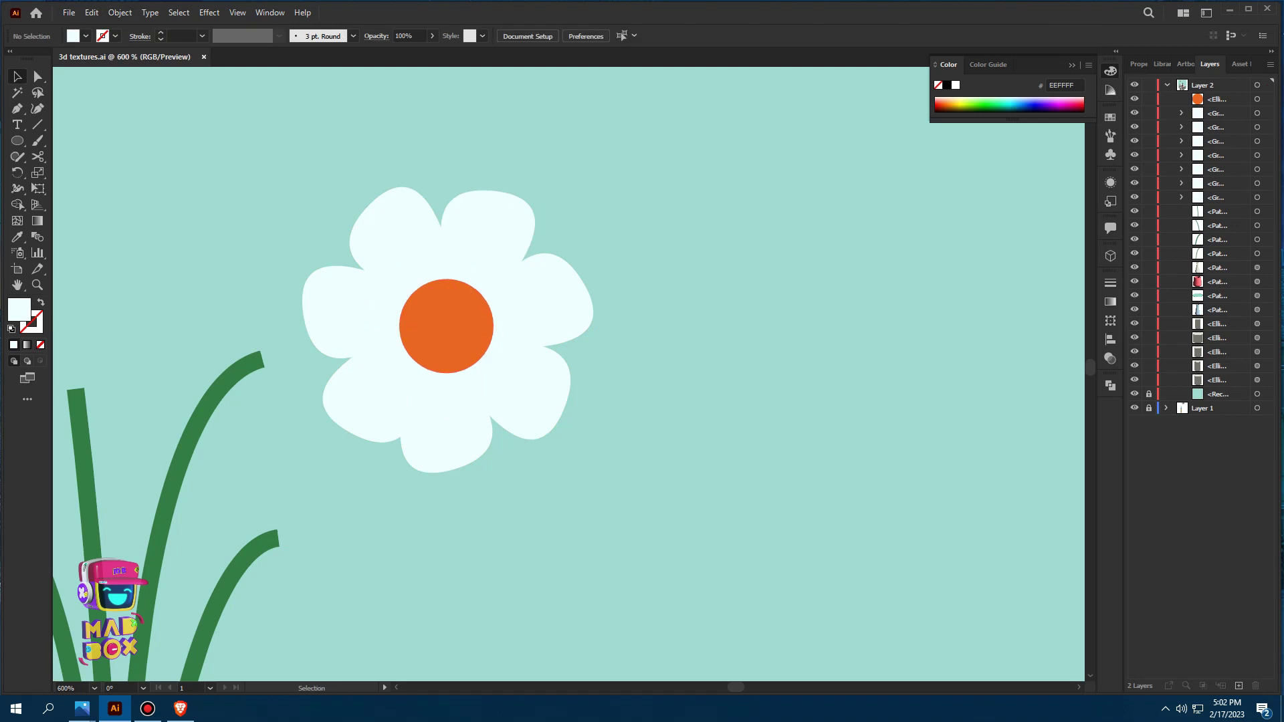
left_click_drag(367, 186, 625, 415)
right_click(453, 323)
left_click(486, 443)
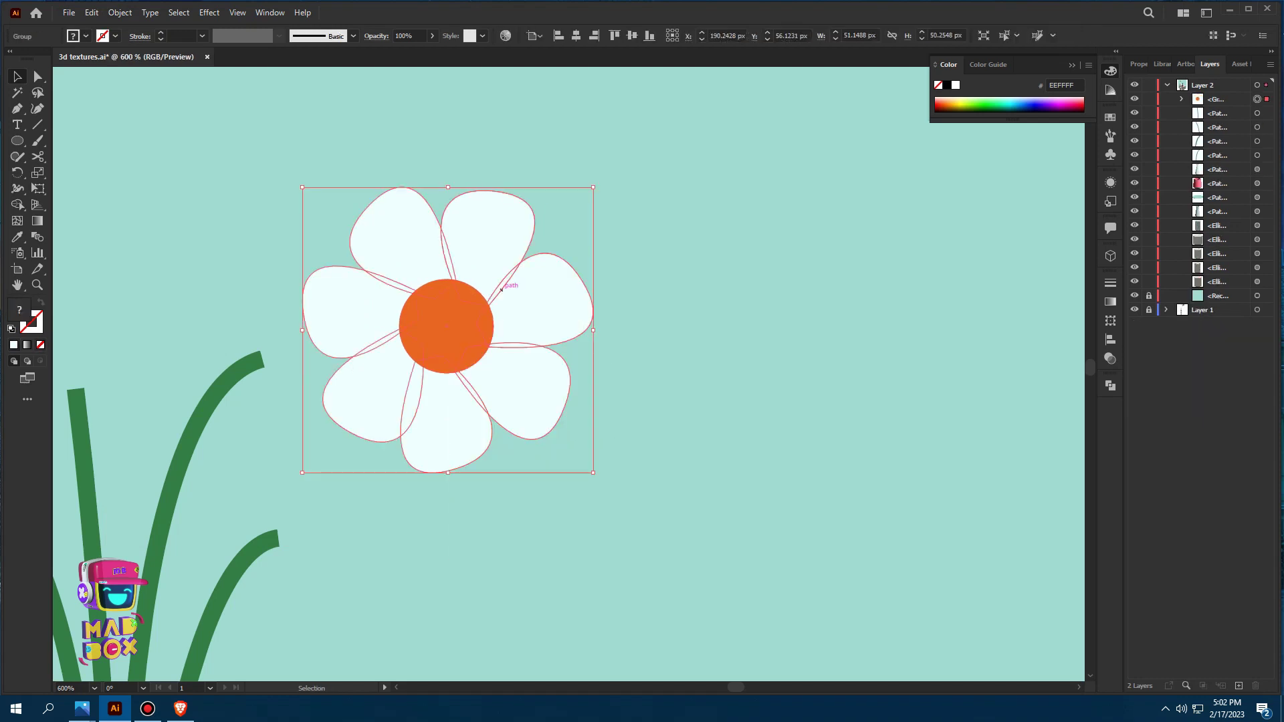
Place a shrunken flower atop the stems, add a lower copy, and colour the small circle green
key("ctrl+minus")
scroll(568, 402, "left", 3)
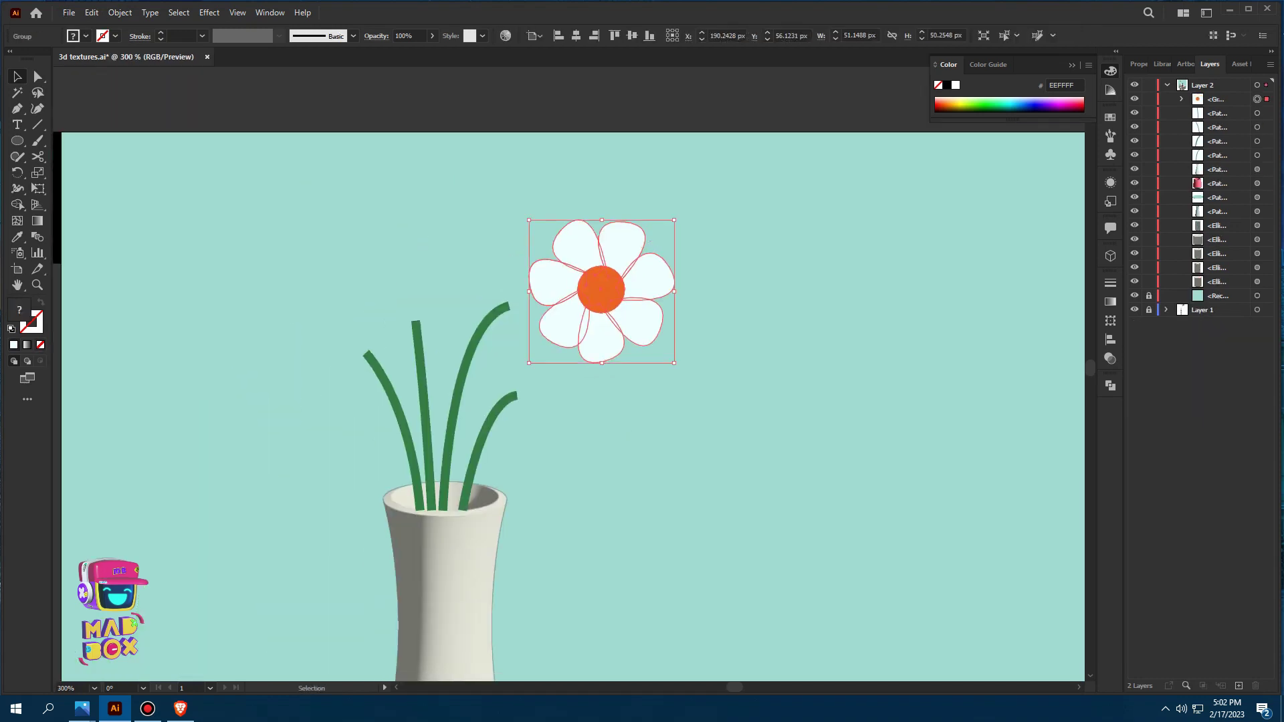
left_click_drag(669, 290, 493, 305)
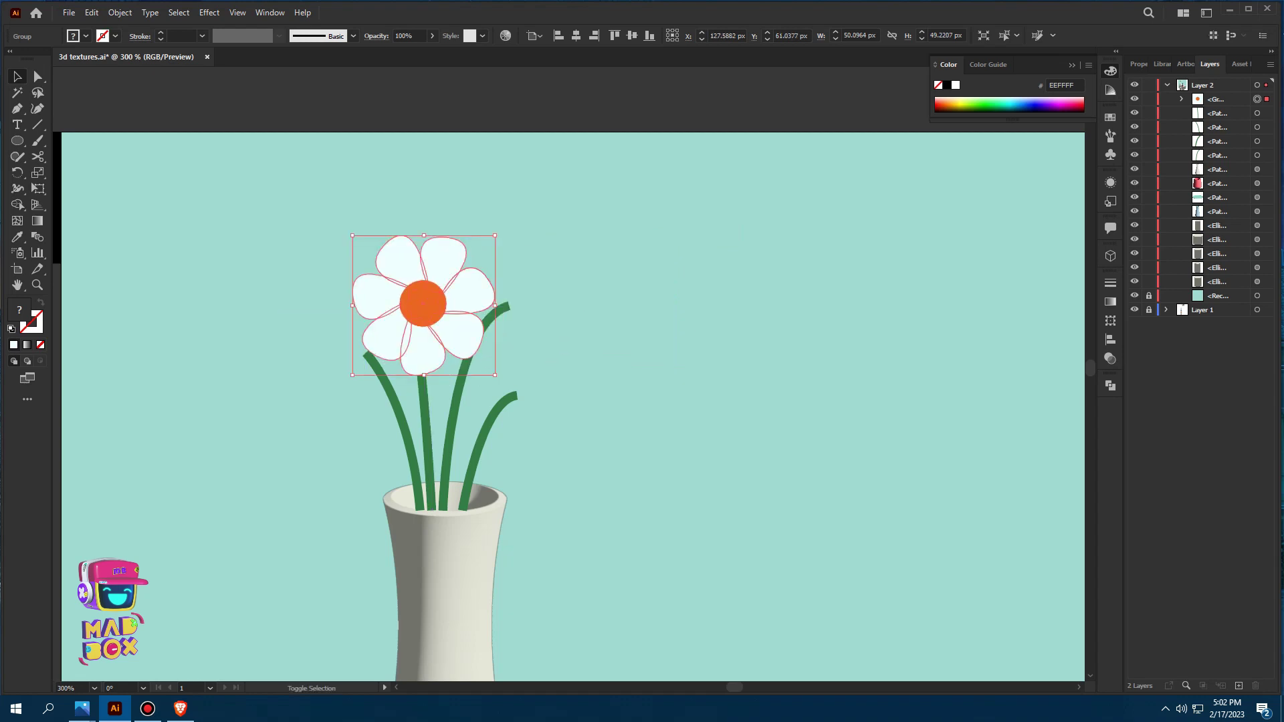
mouse_move(495, 236)
left_mouse_down()
mouse_move(463, 268)
mouse_move(475, 294)
mouse_move(489, 246)
left_mouse_up()
key("ctrl+bracketleft")
left_click_drag(429, 310, 525, 391)
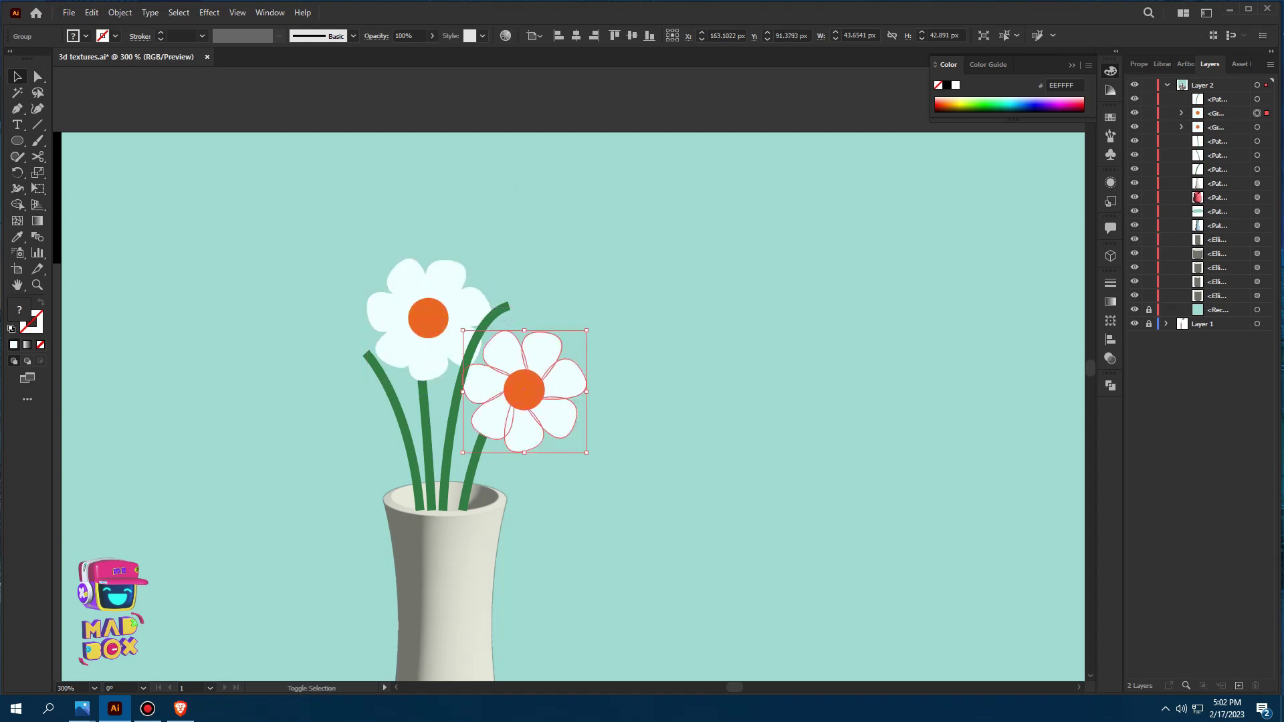
left_click(474, 340)
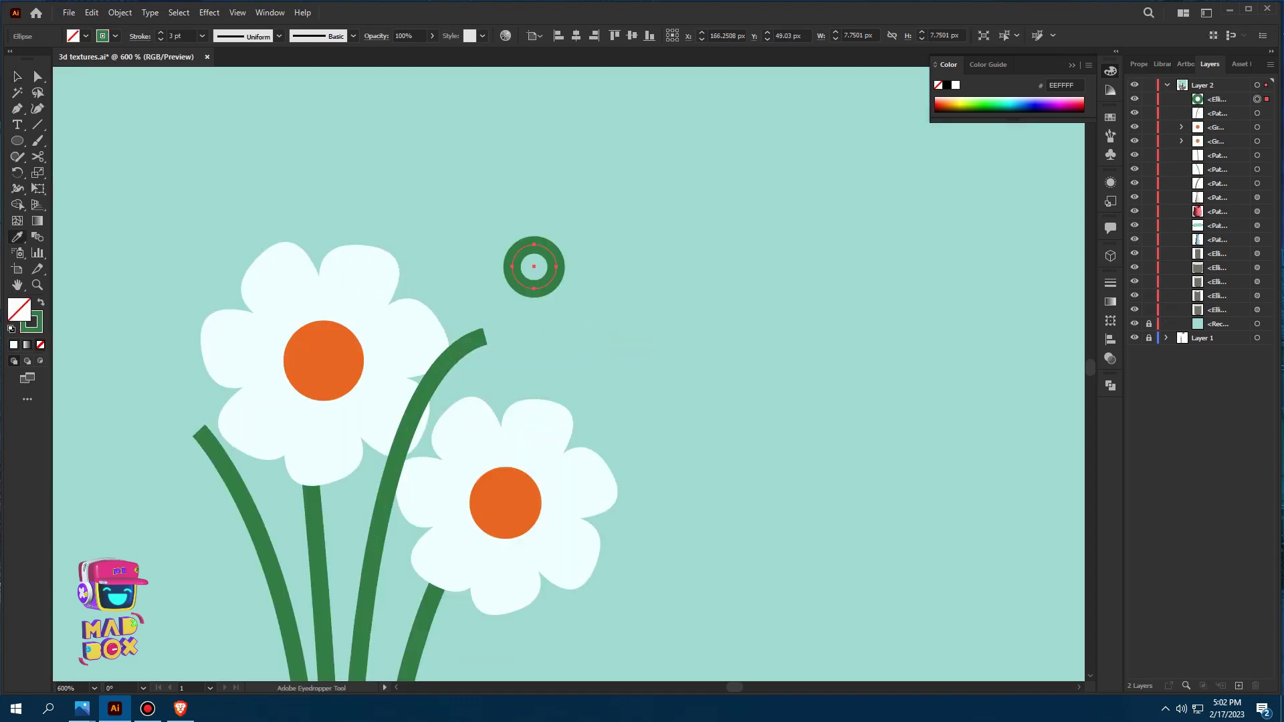
Make the small circle solid green and delete its left anchor to form a half-circle
key("shift+x")
key("v")
scroll(534, 264, "down", 2)
scroll(534, 264, "up", 4)
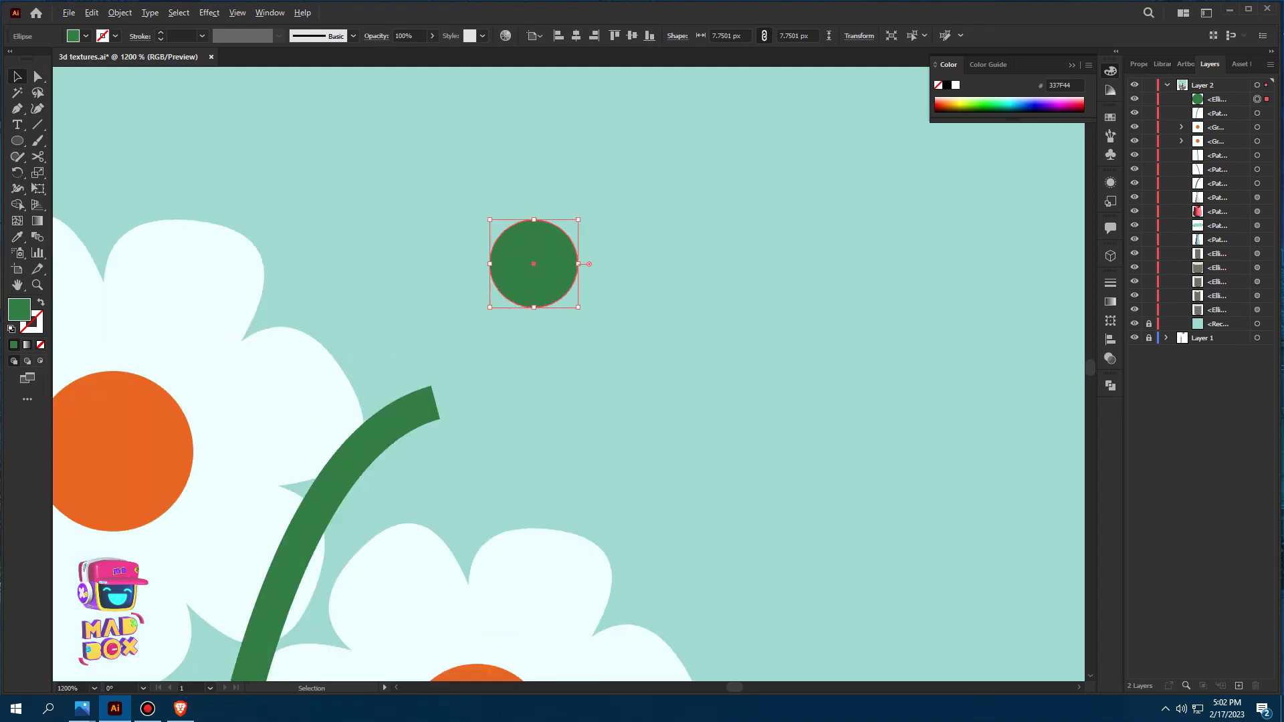
left_click(37, 76)
scroll(460, 281, "up", 2)
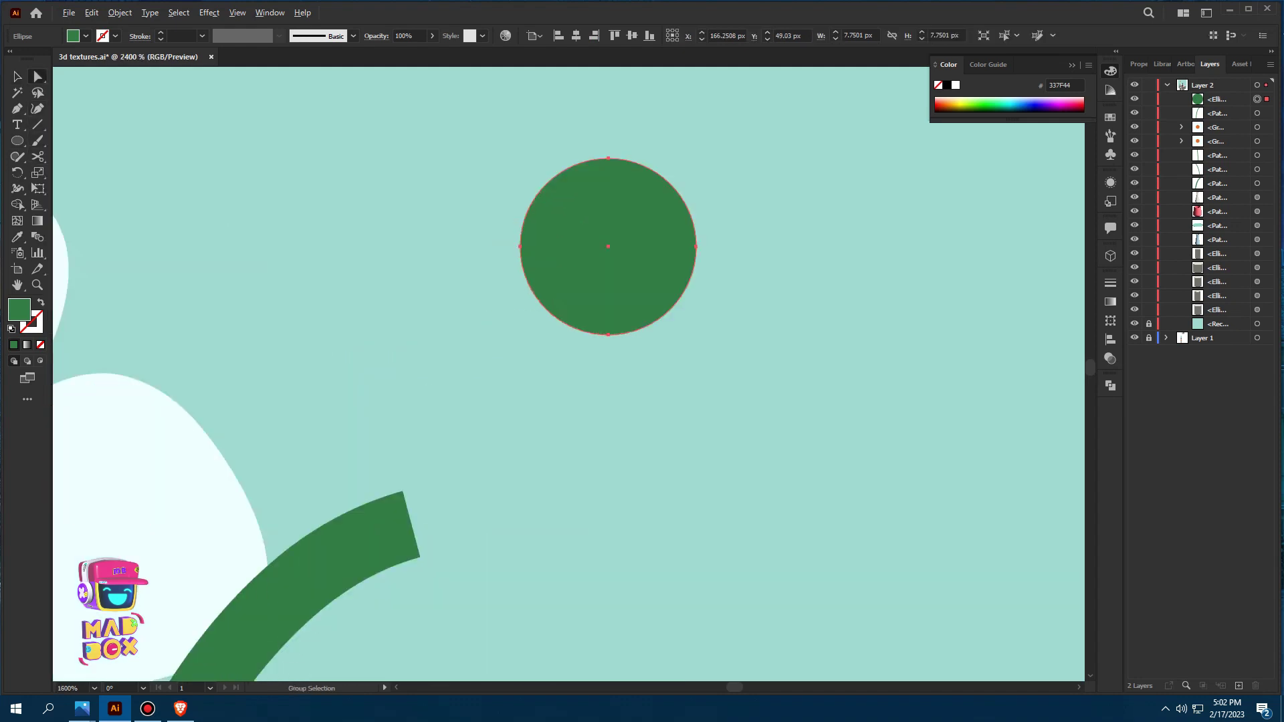
left_click(521, 247)
key("Delete")
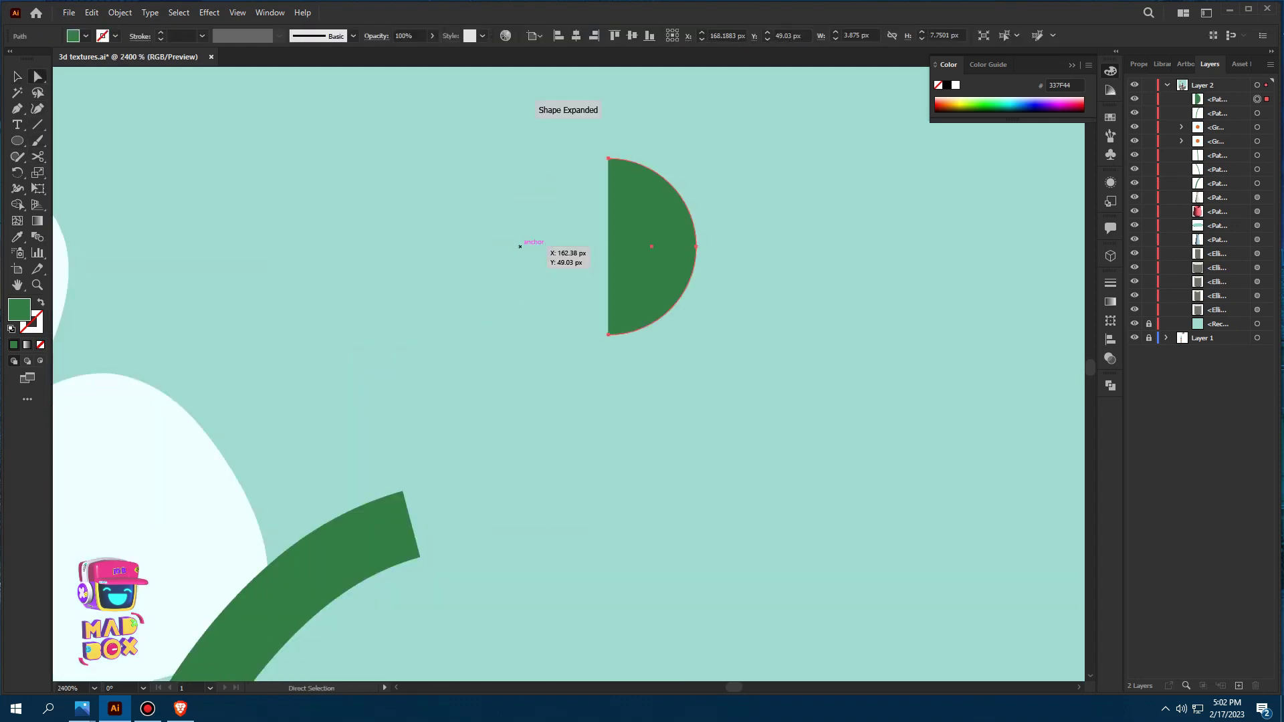
Revolve the half-circle into a glossy green 3D sphere and move it onto a stem tip
key("p")
key("v")
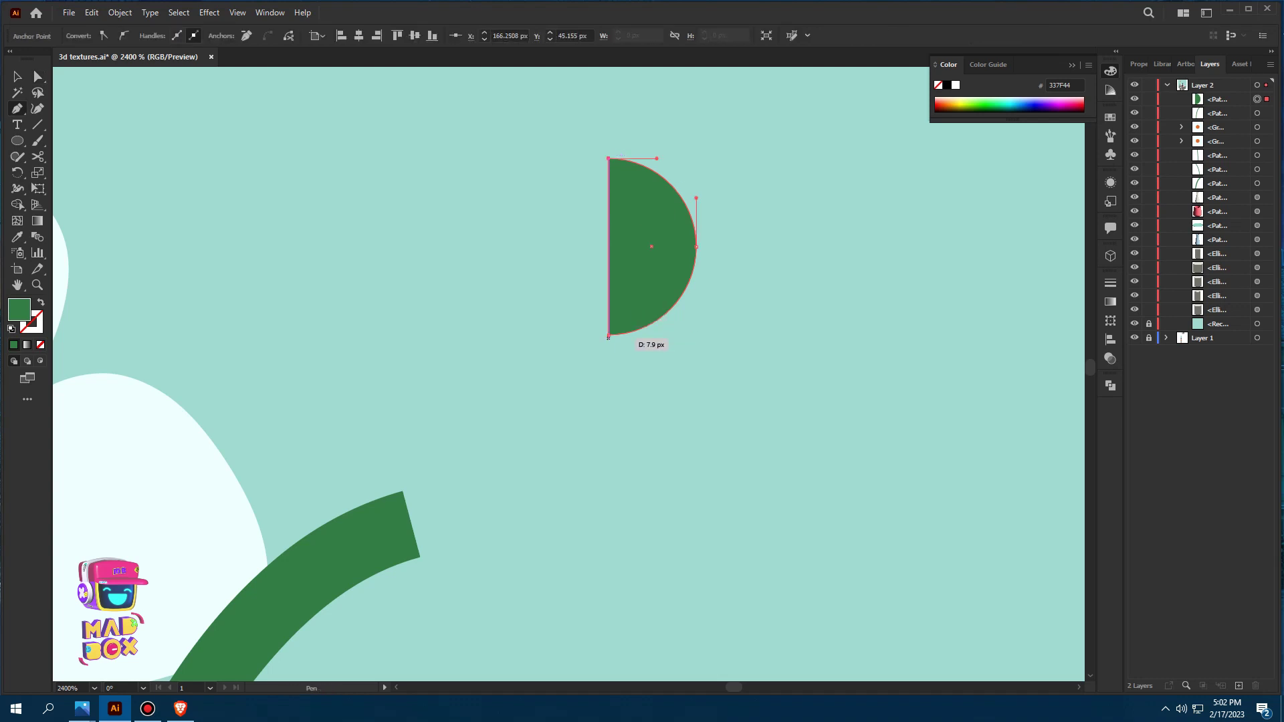
left_click(1110, 256)
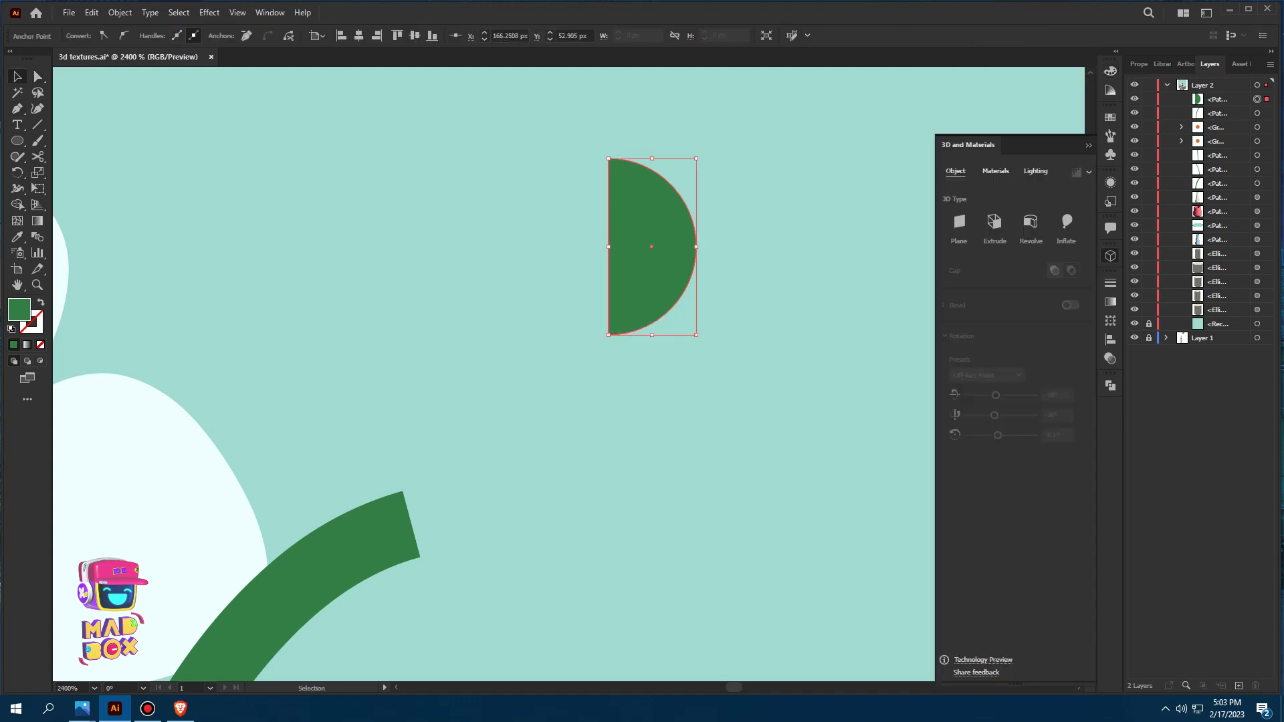
left_click(1030, 222)
key("a")
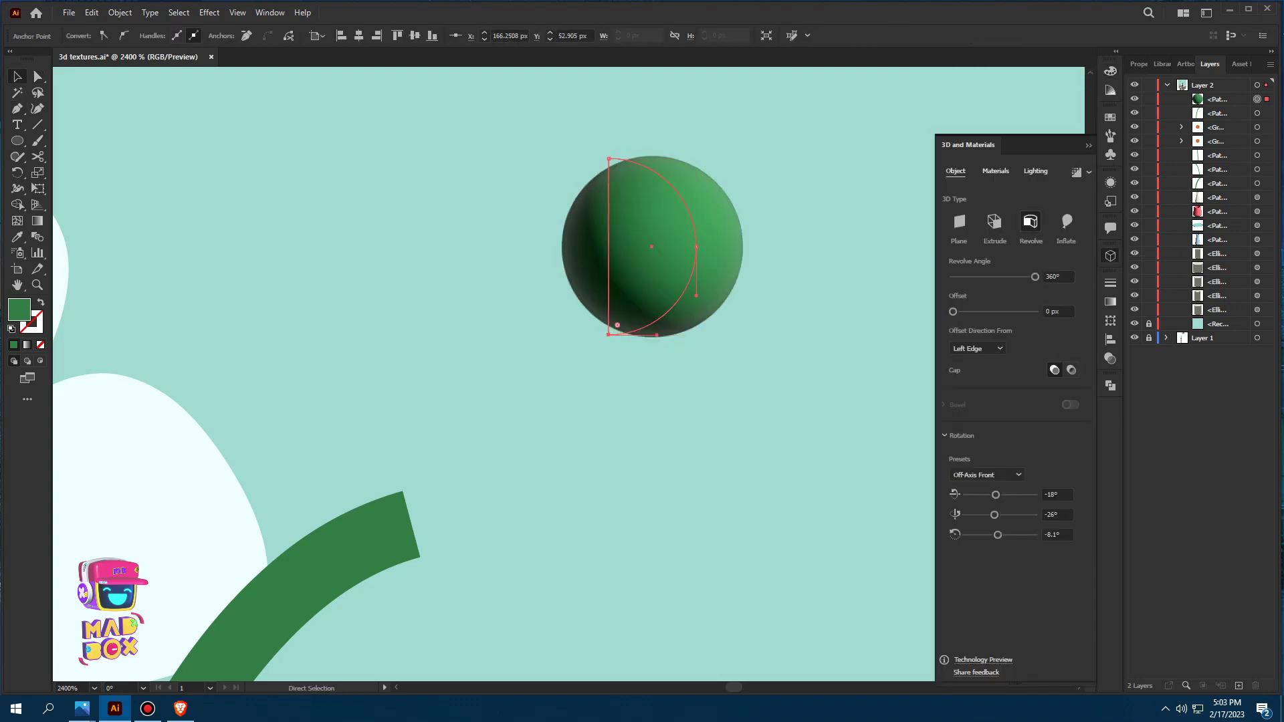
scroll(654, 303, "down", 5)
left_click_drag(642, 315, 609, 364)
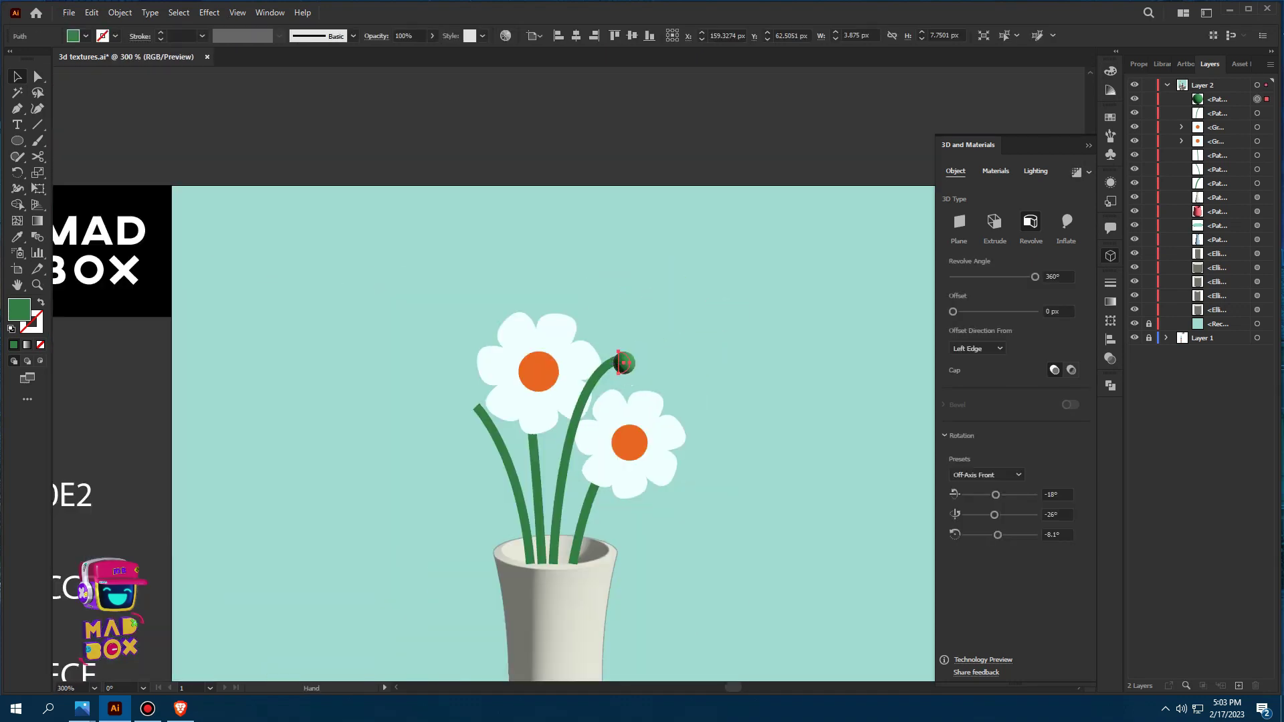
Alt-drag copies of the sphere beside the stems to scatter them as buds
scroll(441, 305, "up", 2)
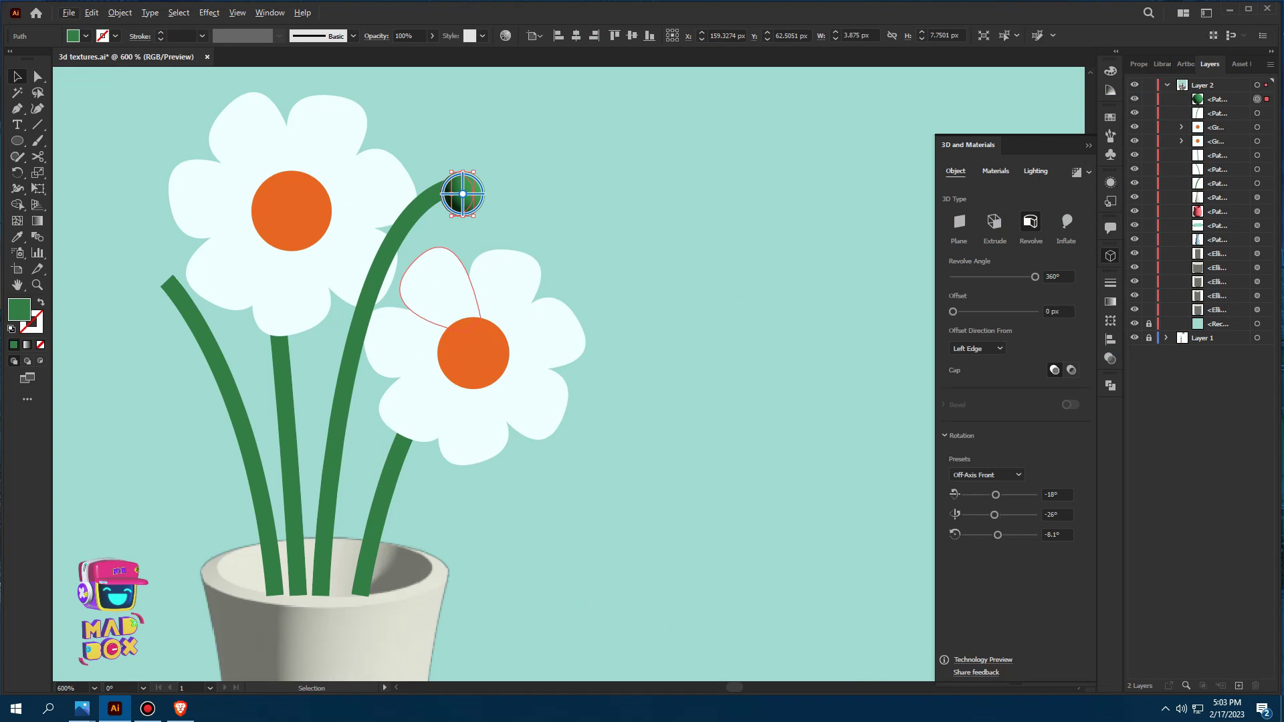
left_click_drag(442, 288, 525, 305)
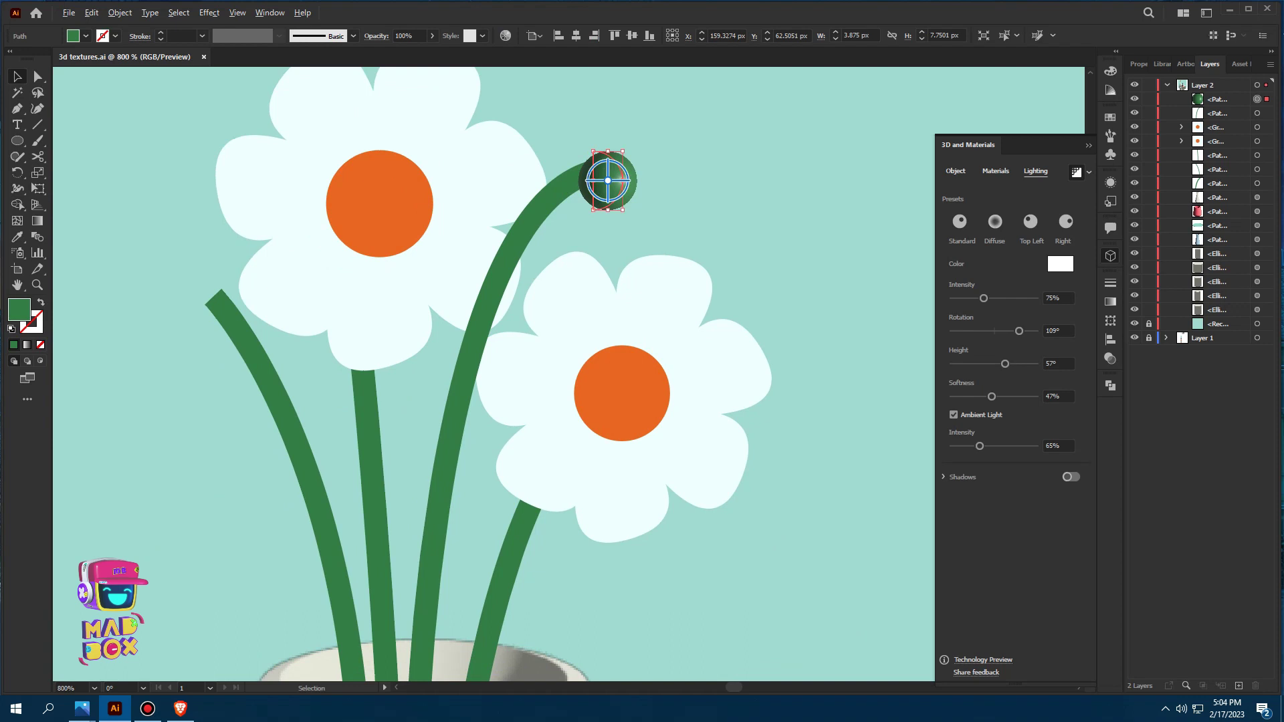
mouse_move(607, 181)
left_mouse_down()
mouse_move(500, 222)
mouse_move(434, 386)
mouse_move(210, 307)
mouse_move(287, 493)
left_mouse_up()
right_click(429, 381)
key("Escape")
scroll(287, 493, "down", 3)
mouse_move(269, 380)
left_mouse_down()
mouse_move(370, 538)
mouse_move(321, 527)
left_mouse_up()
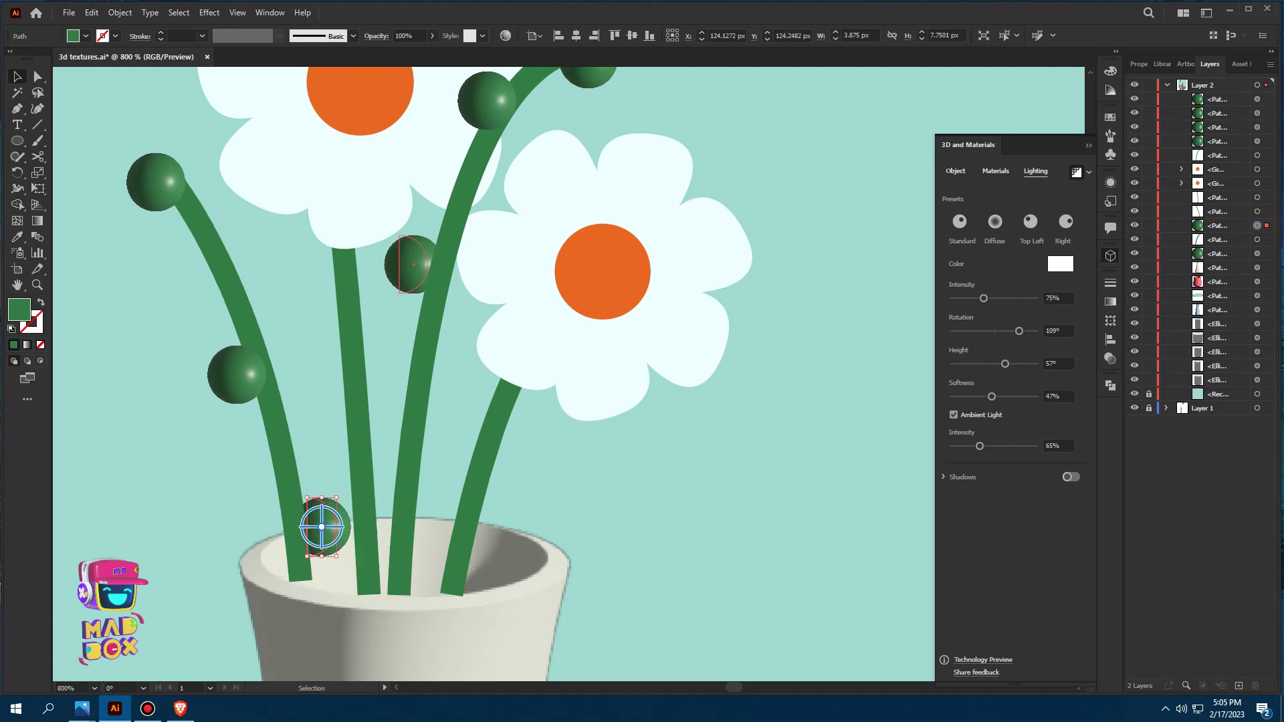
left_click_drag(412, 264, 401, 310)
Zoom out to view all the buds and select three of the stems
key("ctrl+minus")
key("ctrl+minus")
key("ctrl+equal")
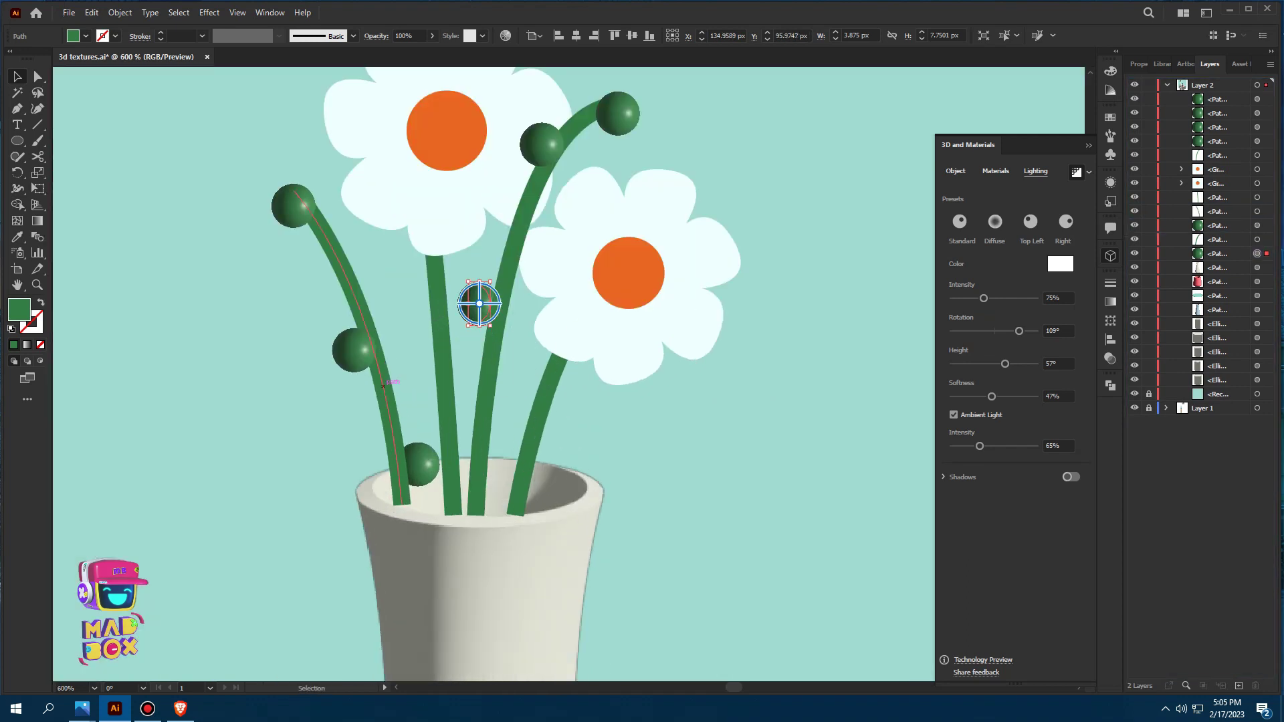
left_click_drag(295, 515, 451, 135)
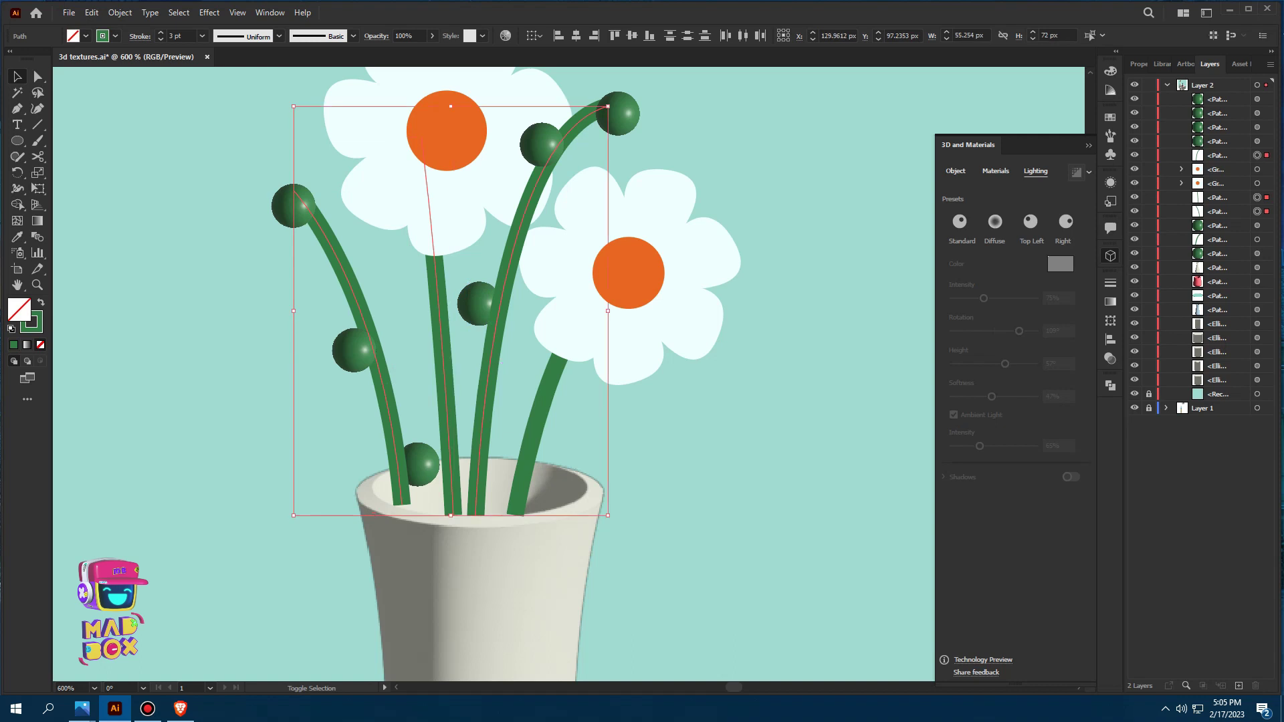
Expand the four selected stem strokes into filled shapes and ungroup them
left_click(564, 358, "shift")
left_click(119, 12)
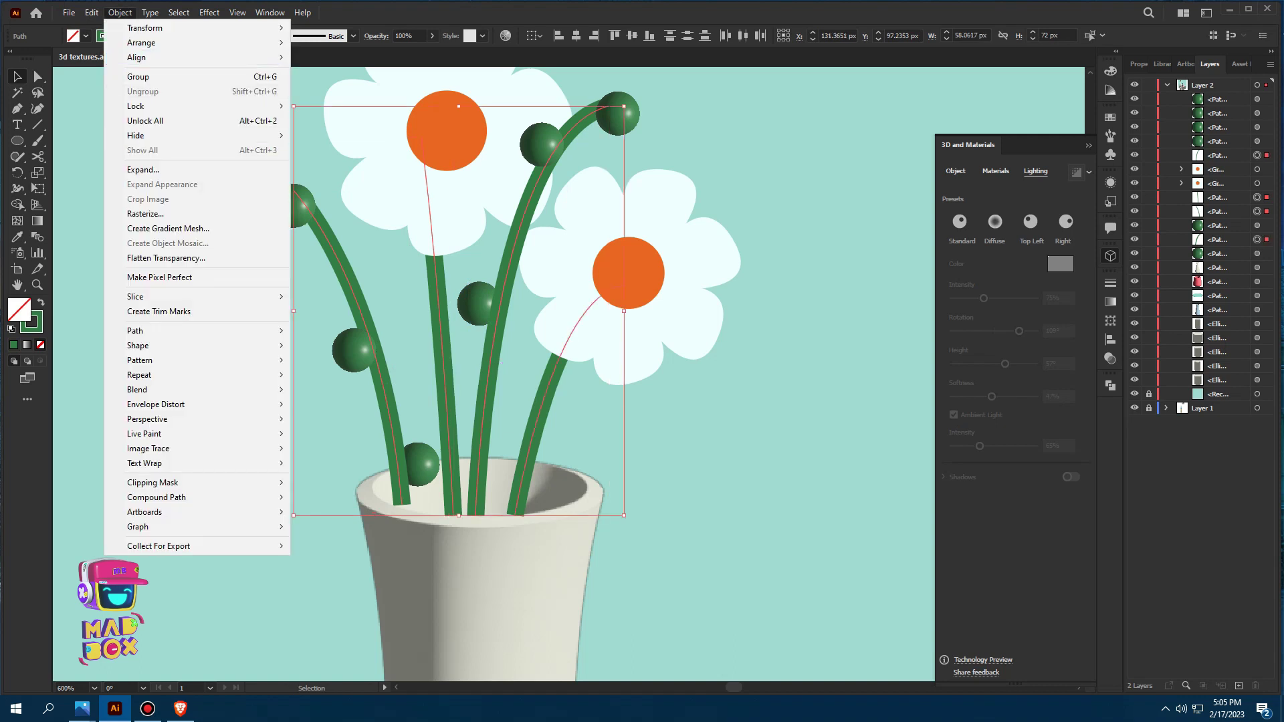
left_click(123, 170)
left_click(401, 321)
right_click(440, 359)
left_click(479, 494)
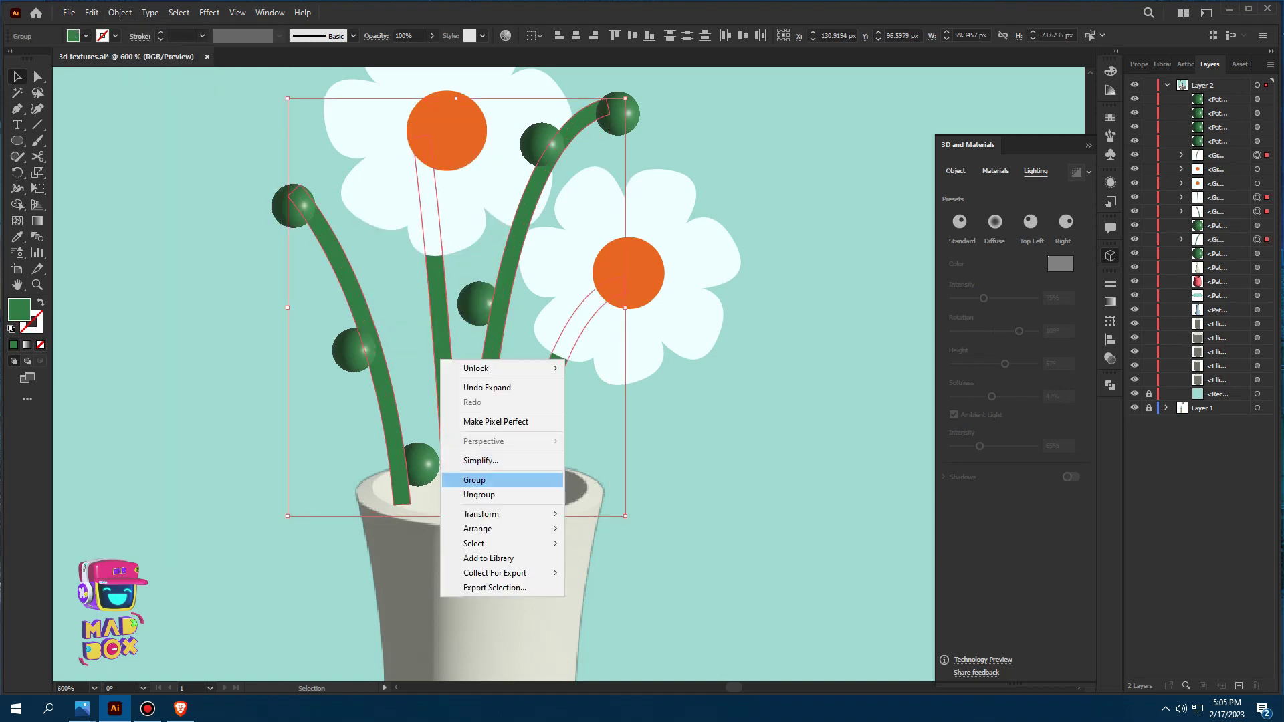
Pull the left stem's bottom-right anchor down so its end sits level
right_click(458, 138)
scroll(408, 518, "up", 2)
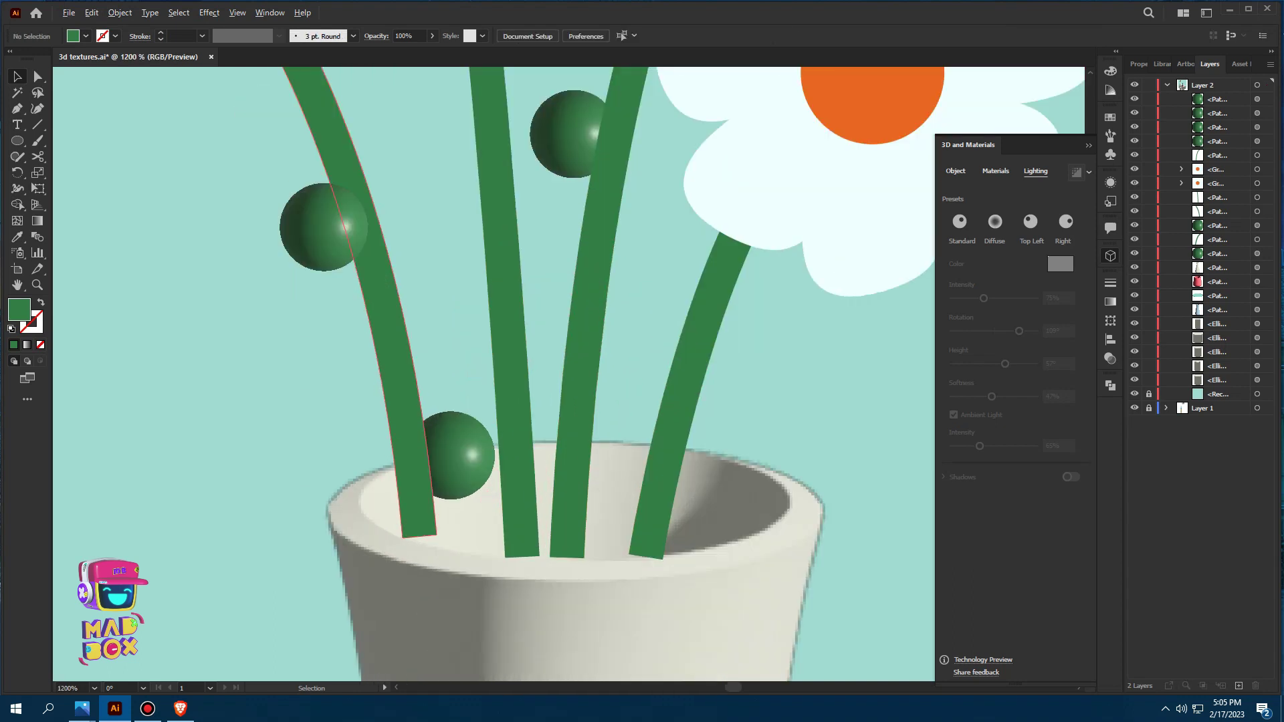
scroll(407, 518, "up", 1)
scroll(407, 518, "up", 1)
scroll(408, 517, "up", 1)
key("a")
left_click(375, 415)
scroll(459, 451, "up", 1)
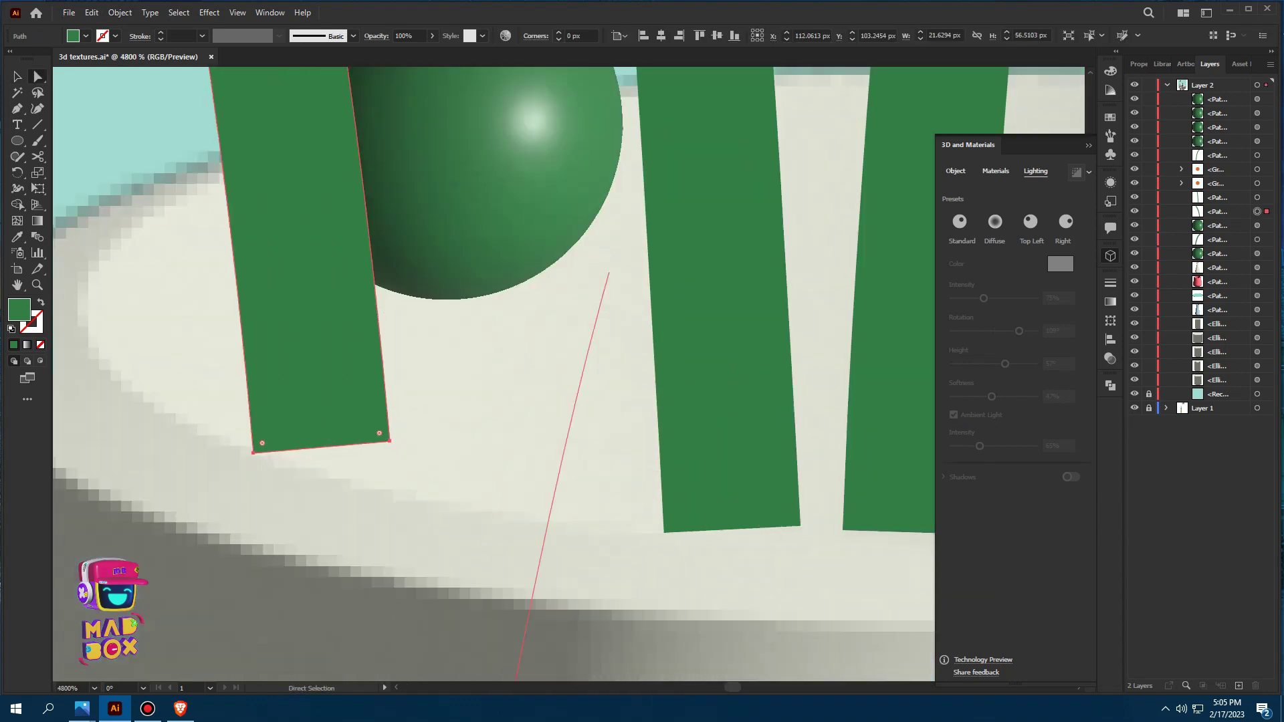
mouse_move(390, 442)
left_mouse_down()
mouse_move(406, 498)
mouse_move(373, 491)
left_mouse_up()
Level the middle stem's bottom-left and bottom-right corners inside the vase mouth
scroll(401, 495, "down", 2)
scroll(402, 495, "up", 2)
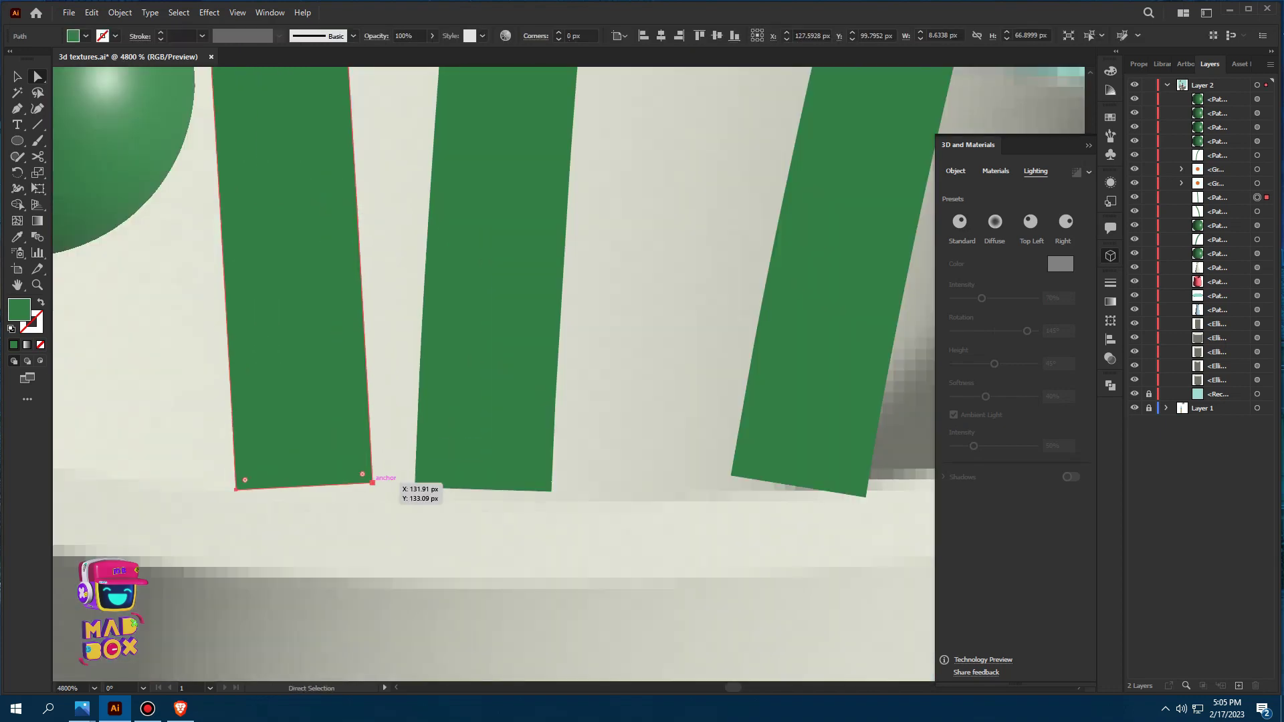
left_click(415, 487)
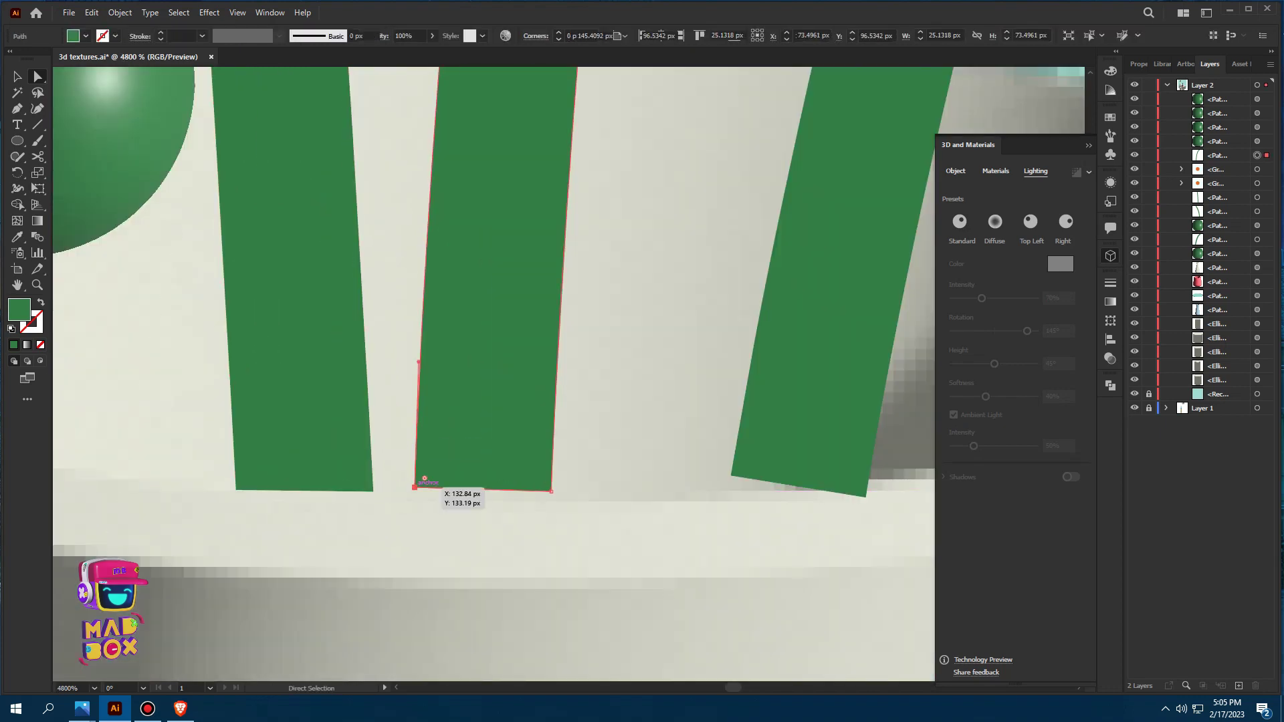
left_click(550, 490)
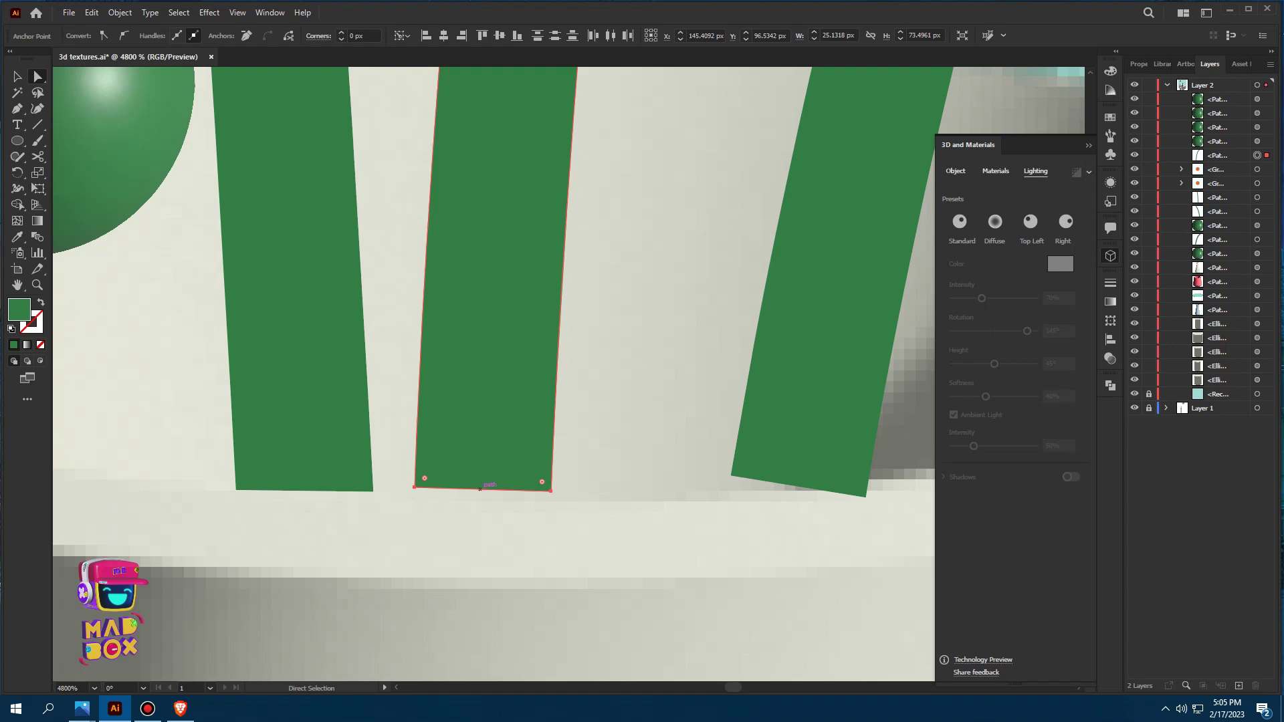
mouse_move(550, 490)
left_mouse_down()
mouse_move(491, 498)
mouse_move(159, 470)
left_mouse_up()
left_click_drag(534, 468, 536, 463)
left_click_drag(400, 448, 399, 472)
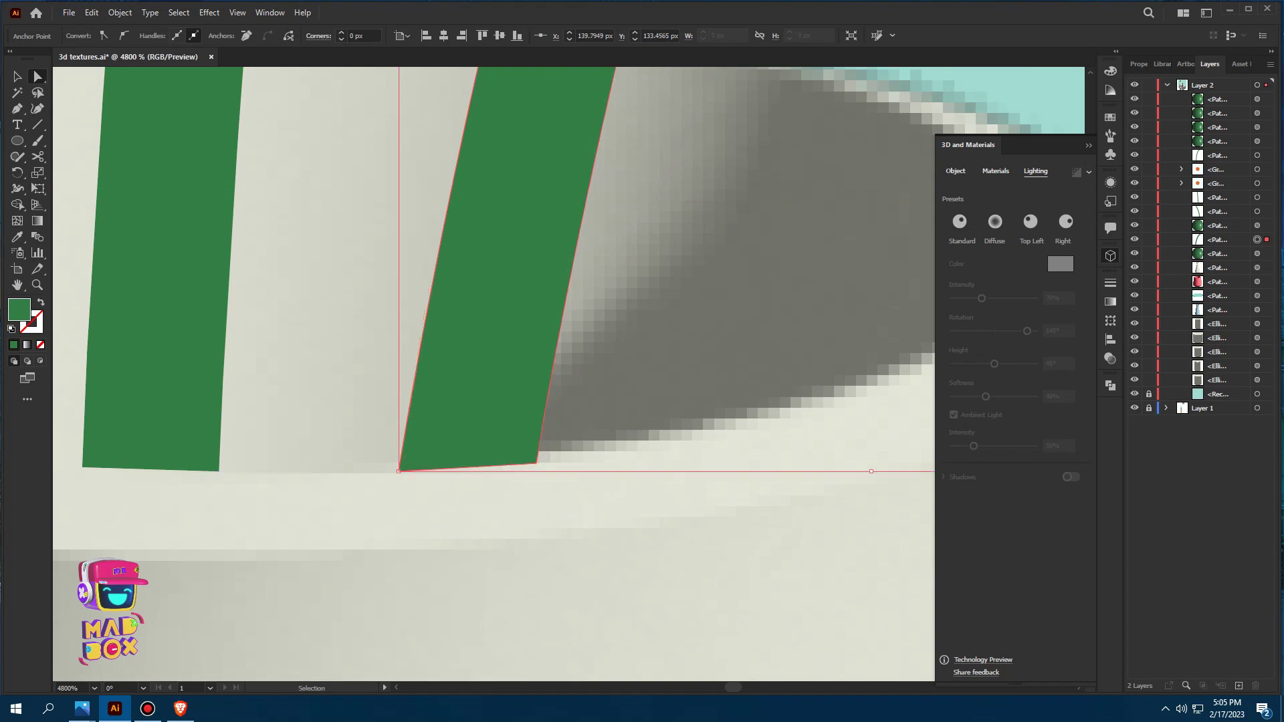
key("ctrl+minus")
key("ctrl+minus")
key("ctrl+minus")
key("ctrl+minus")
key("ctrl+minus")
key("ctrl+minus")
key("ctrl+minus")
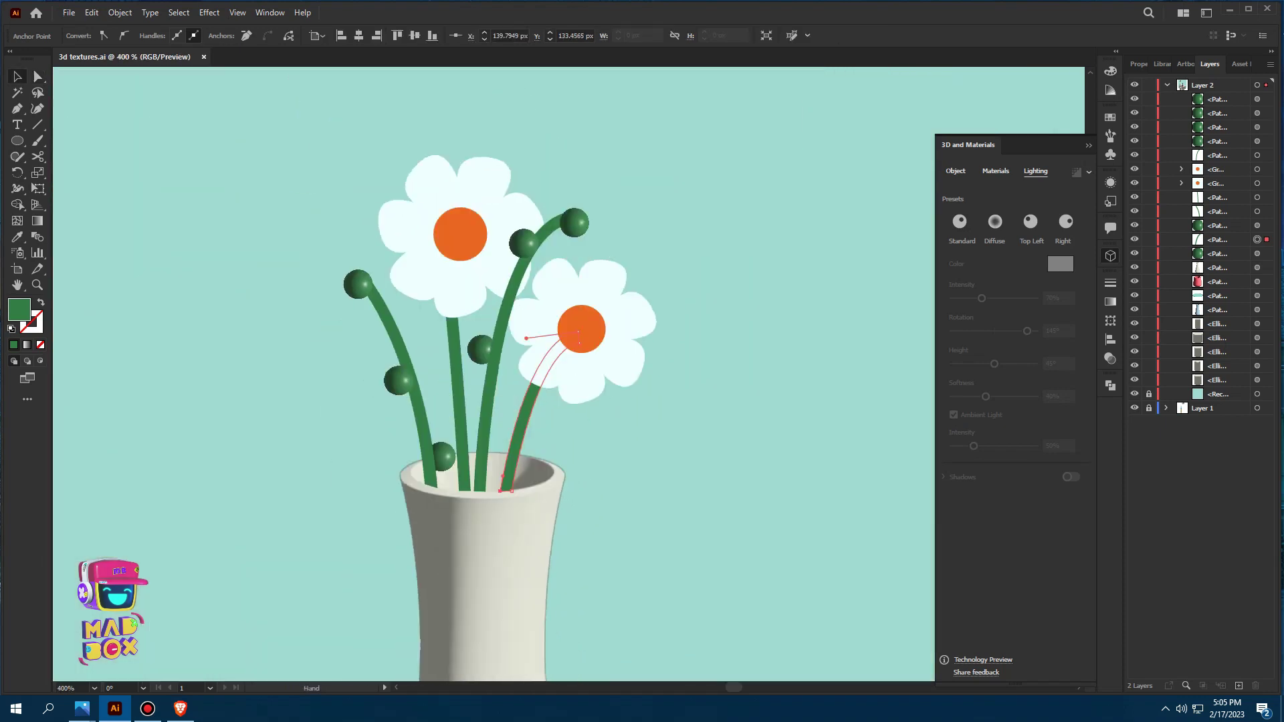
key("ctrl+plus")
Ungroup the upper white flower and delete the lower flower
left_click_drag(418, 171, 426, 215)
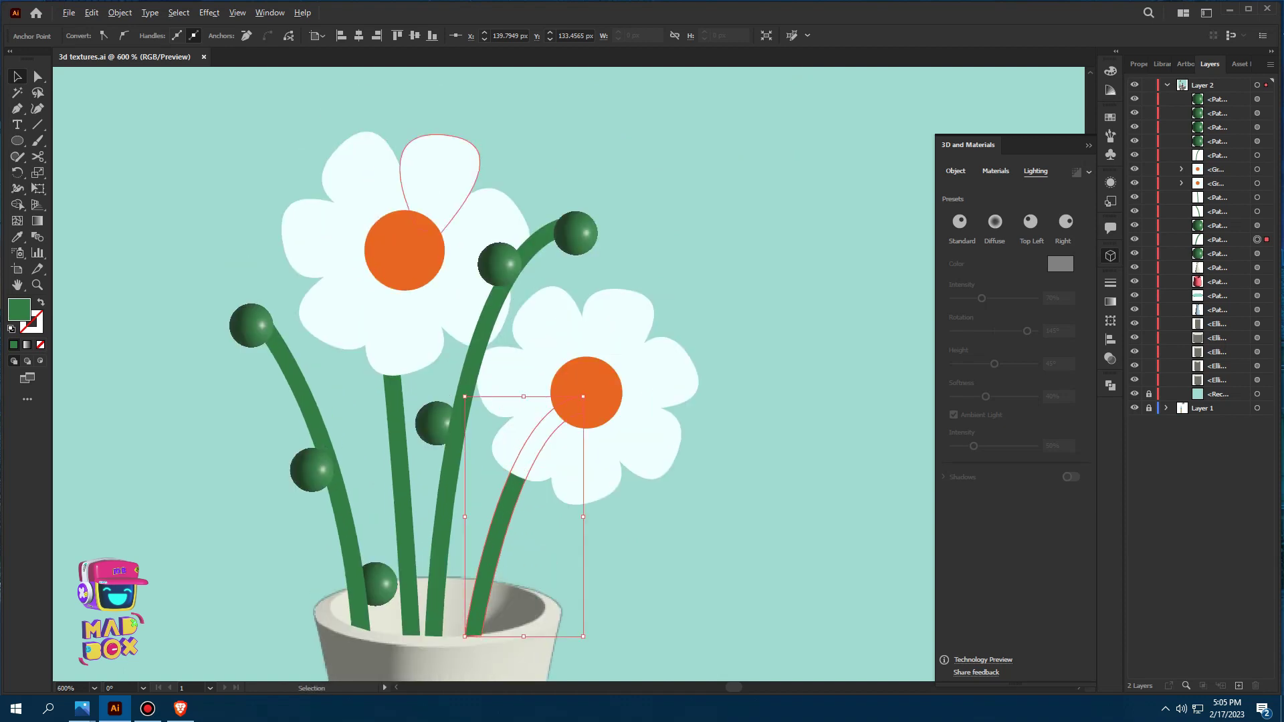
left_click(425, 216)
right_click(425, 215)
left_click(468, 345)
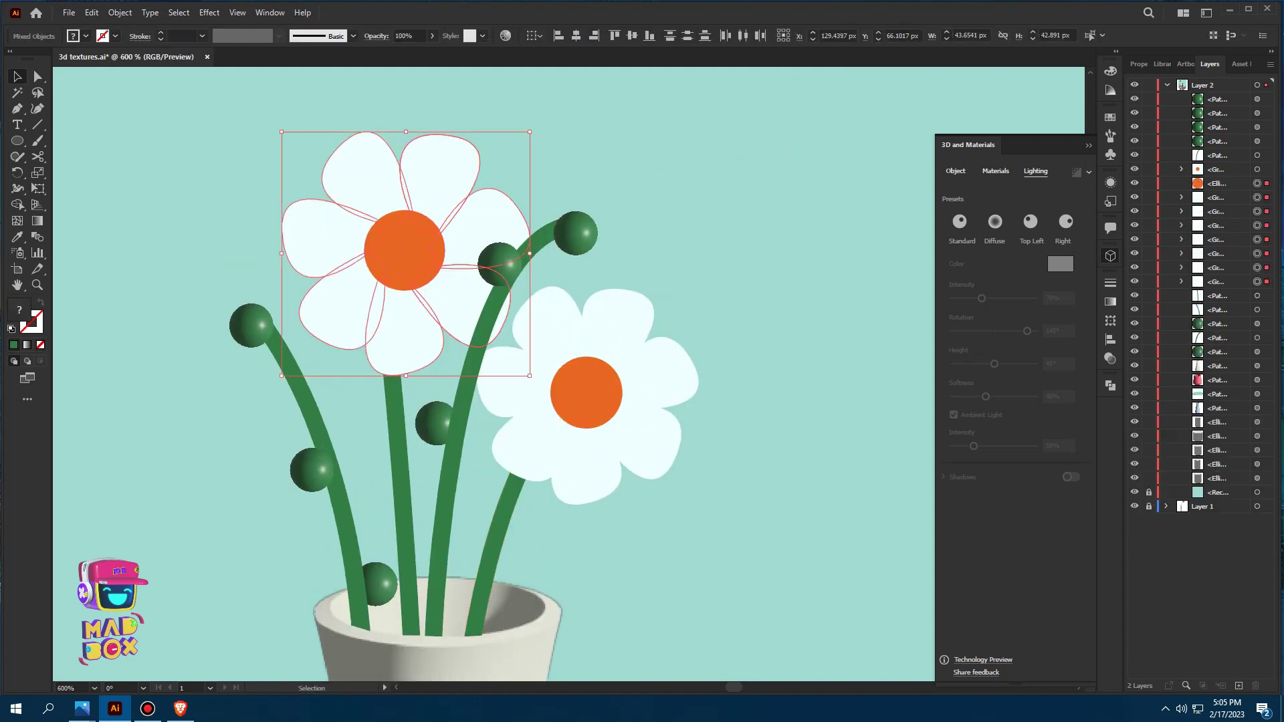
left_click(642, 415)
key("Delete")
key("ctrl+shift+a")
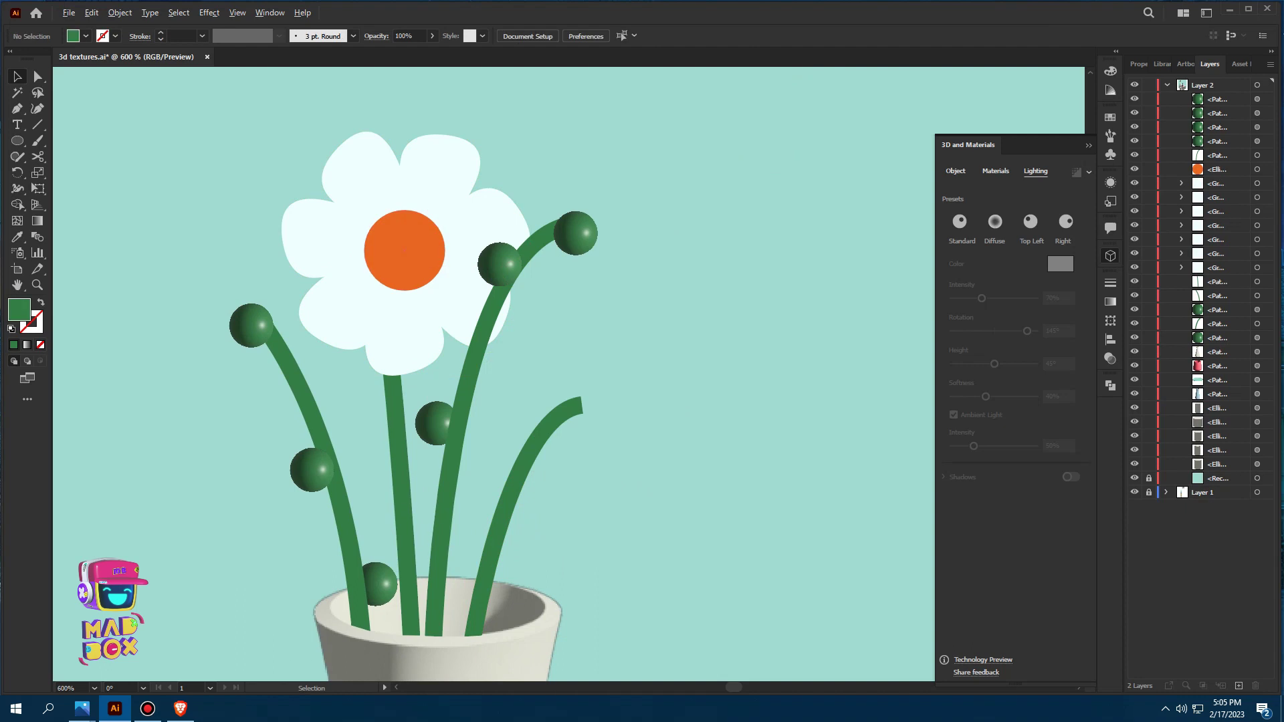
Inflate the orange flower centre in 3D at about 54% volume with a higher light
scroll(418, 276, "up", 2)
scroll(477, 233, "down", 2)
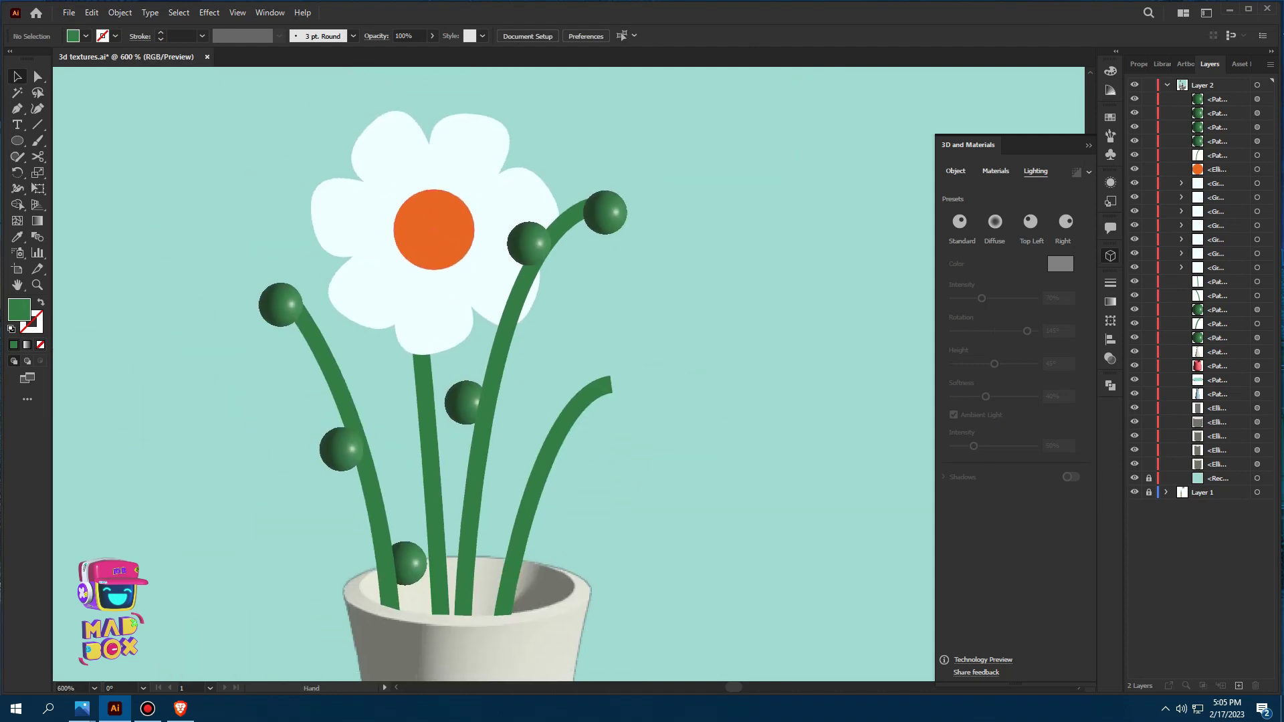
left_click(521, 311)
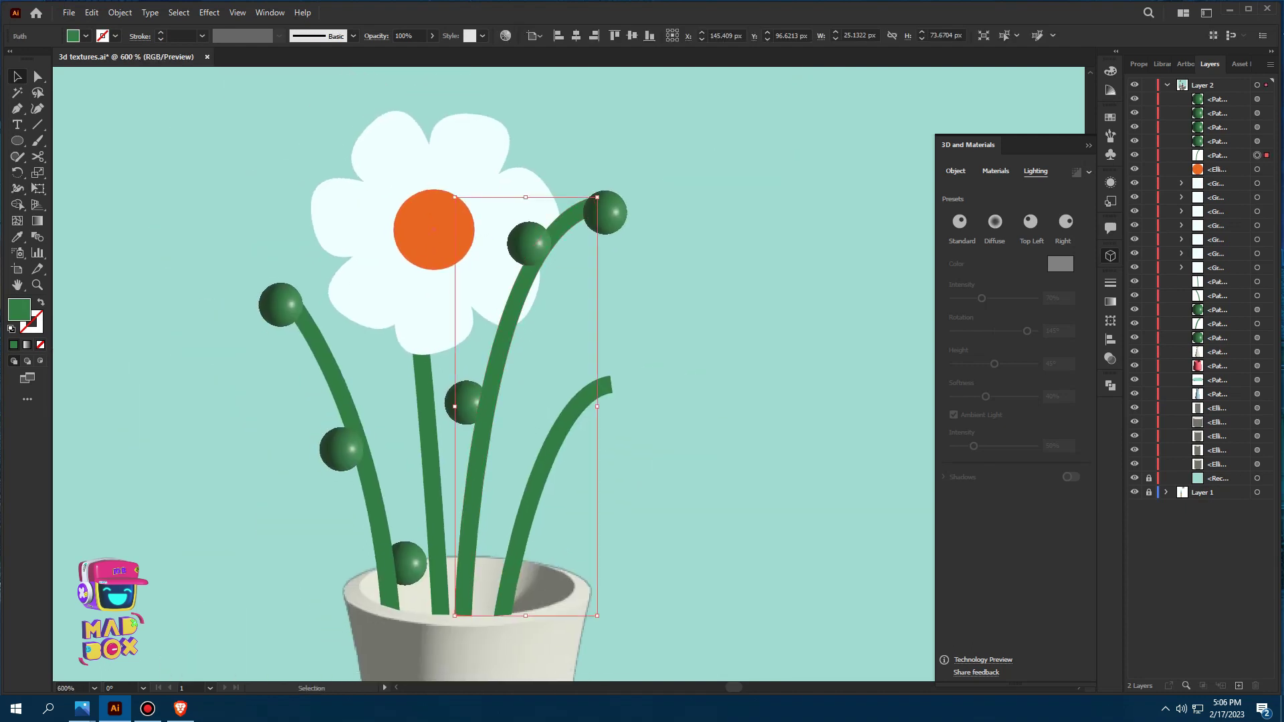
left_click(435, 234)
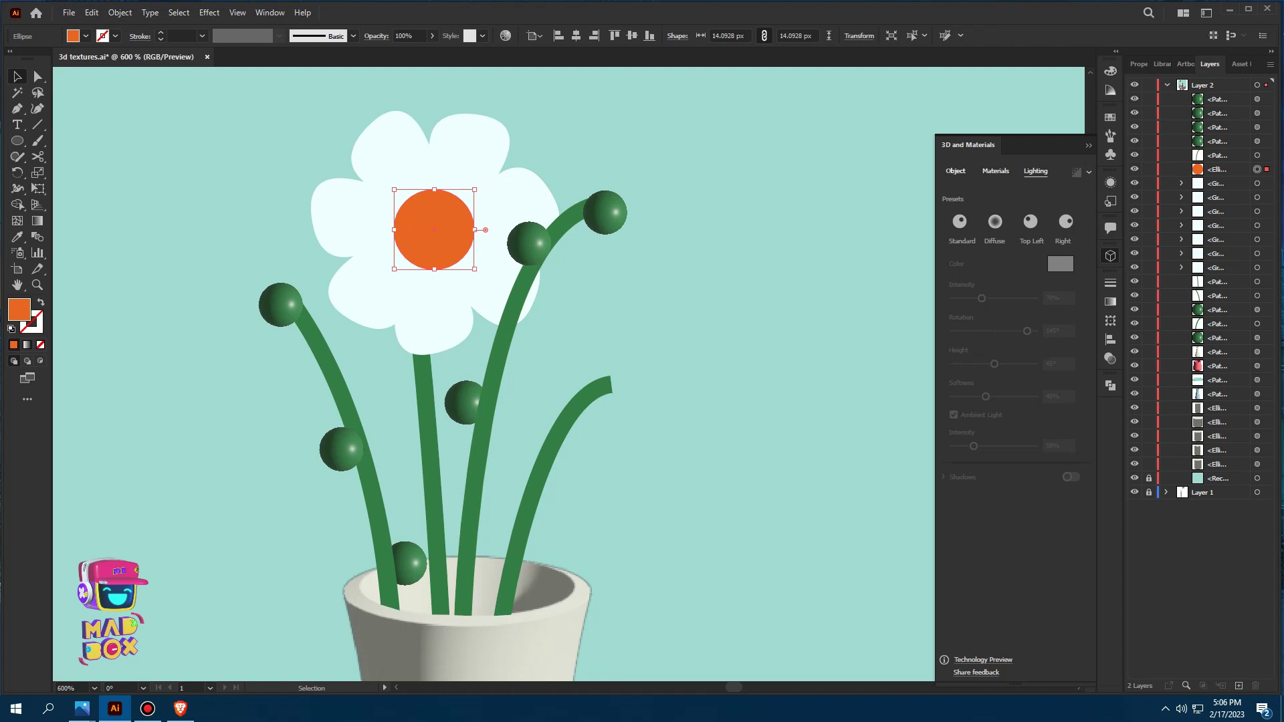
left_click(956, 171)
left_click(1066, 222)
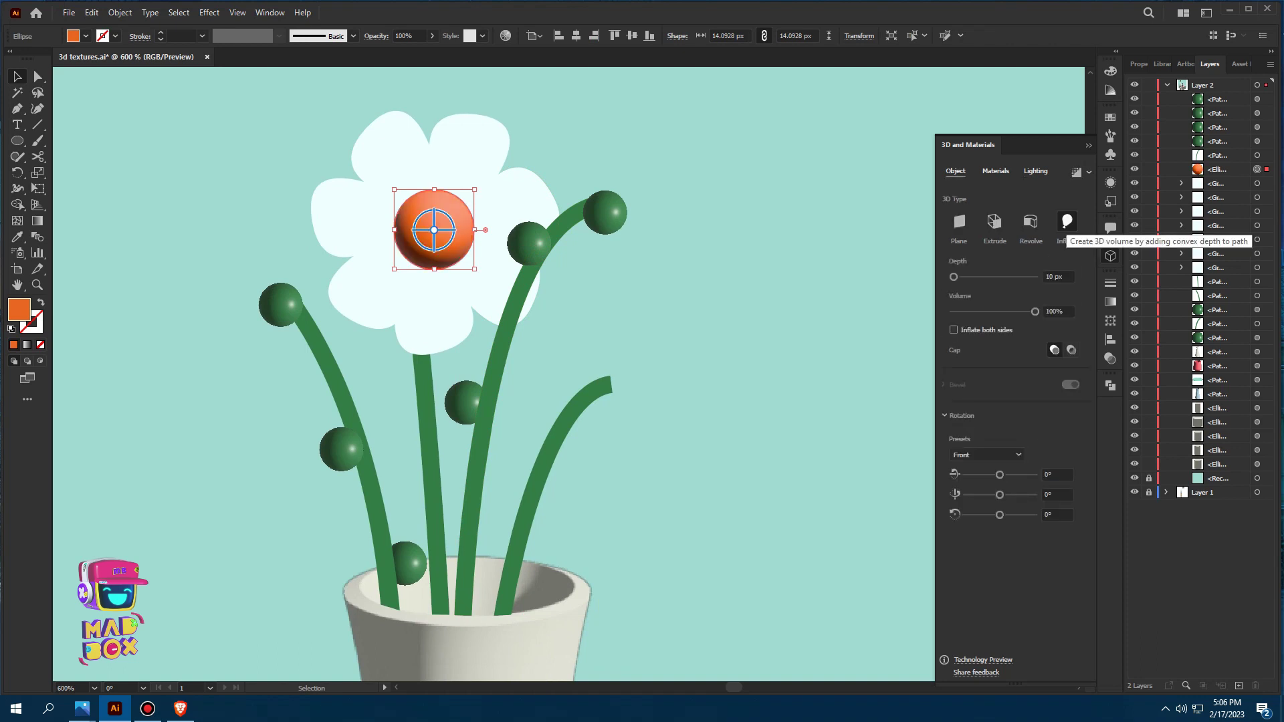
left_click_drag(1035, 312, 998, 312)
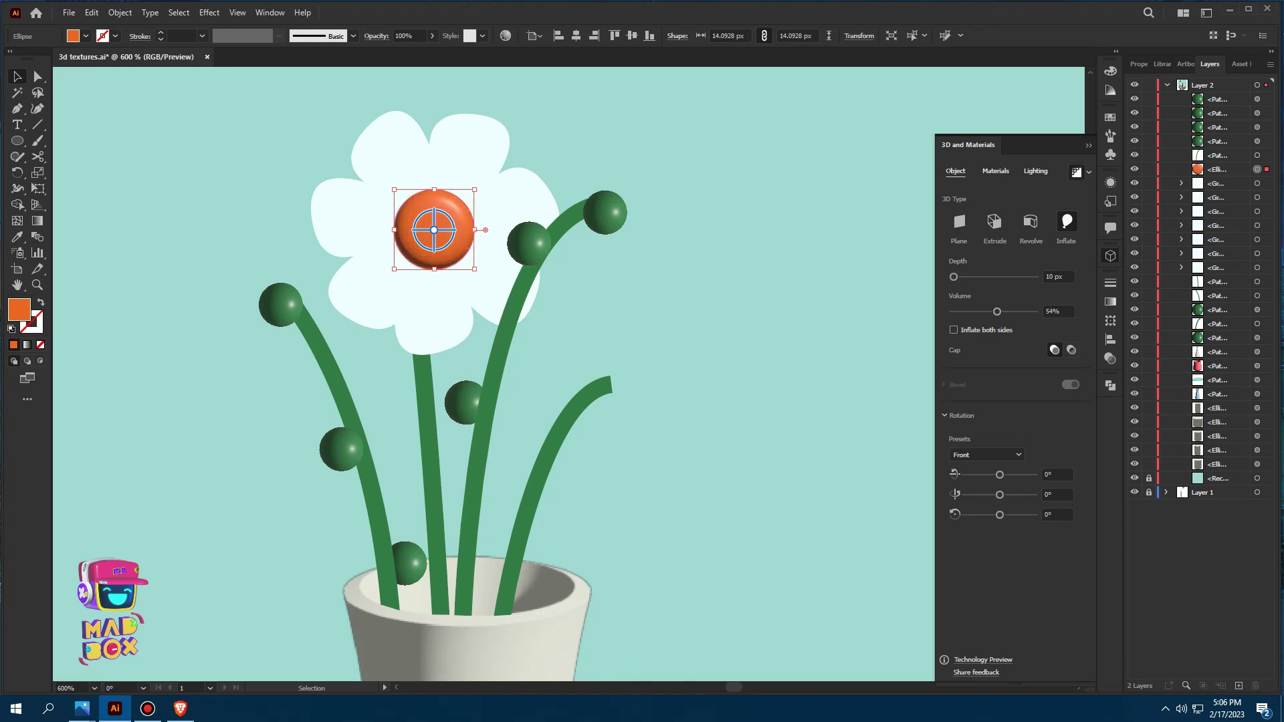
left_click(1035, 171)
left_click_drag(995, 364, 1016, 364)
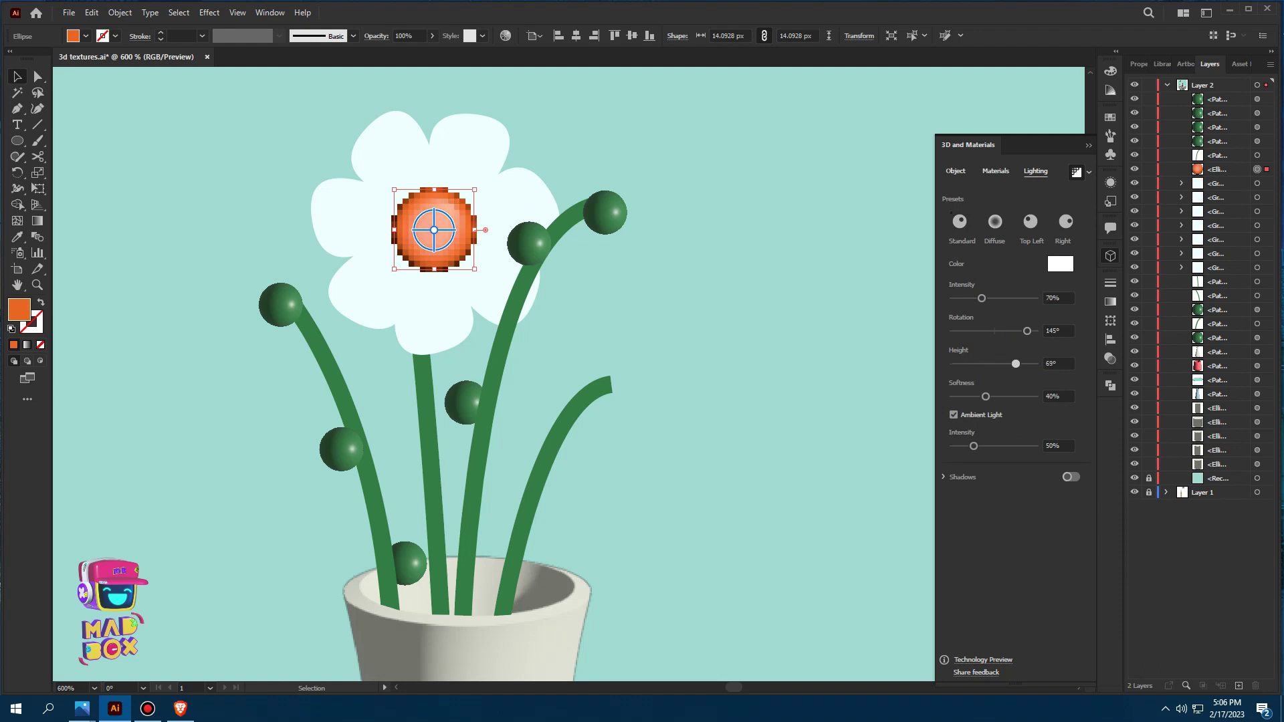
Inflate the white petals with reduced volume, then expand the 3D flower into artwork
left_click(361, 201)
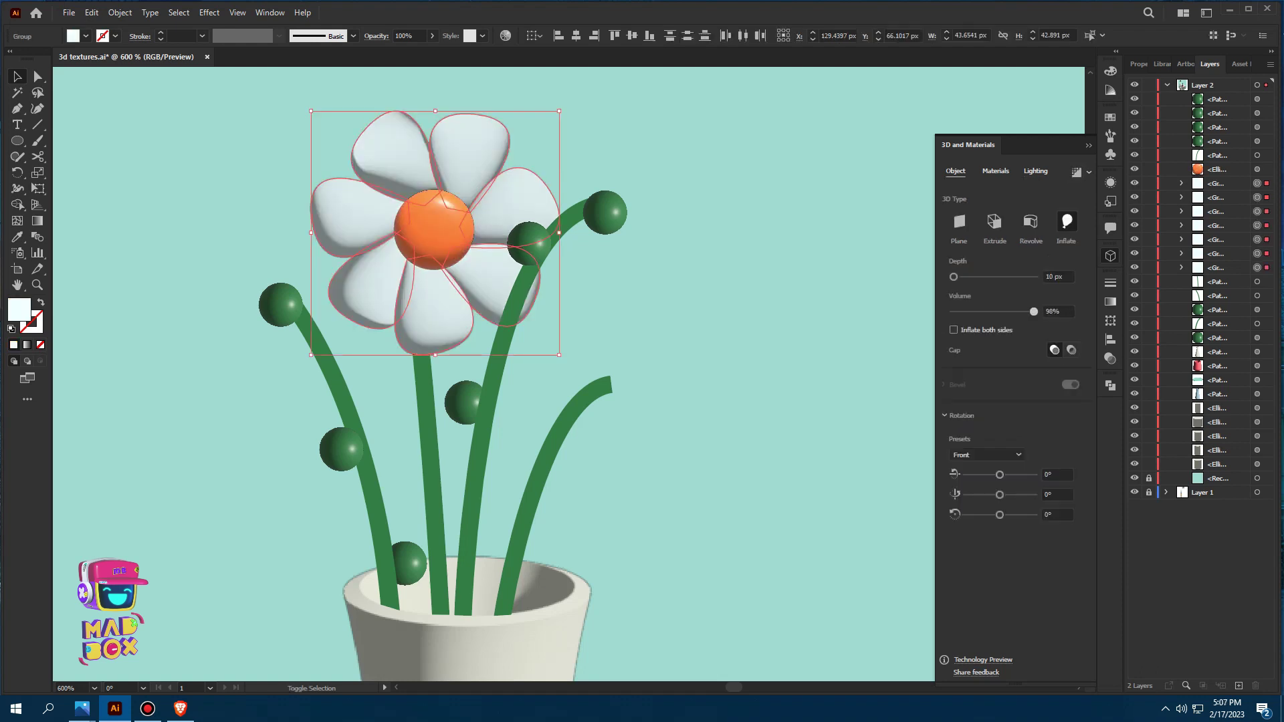
mouse_move(1033, 312)
left_mouse_down()
mouse_move(972, 312)
mouse_move(996, 312)
left_mouse_up()
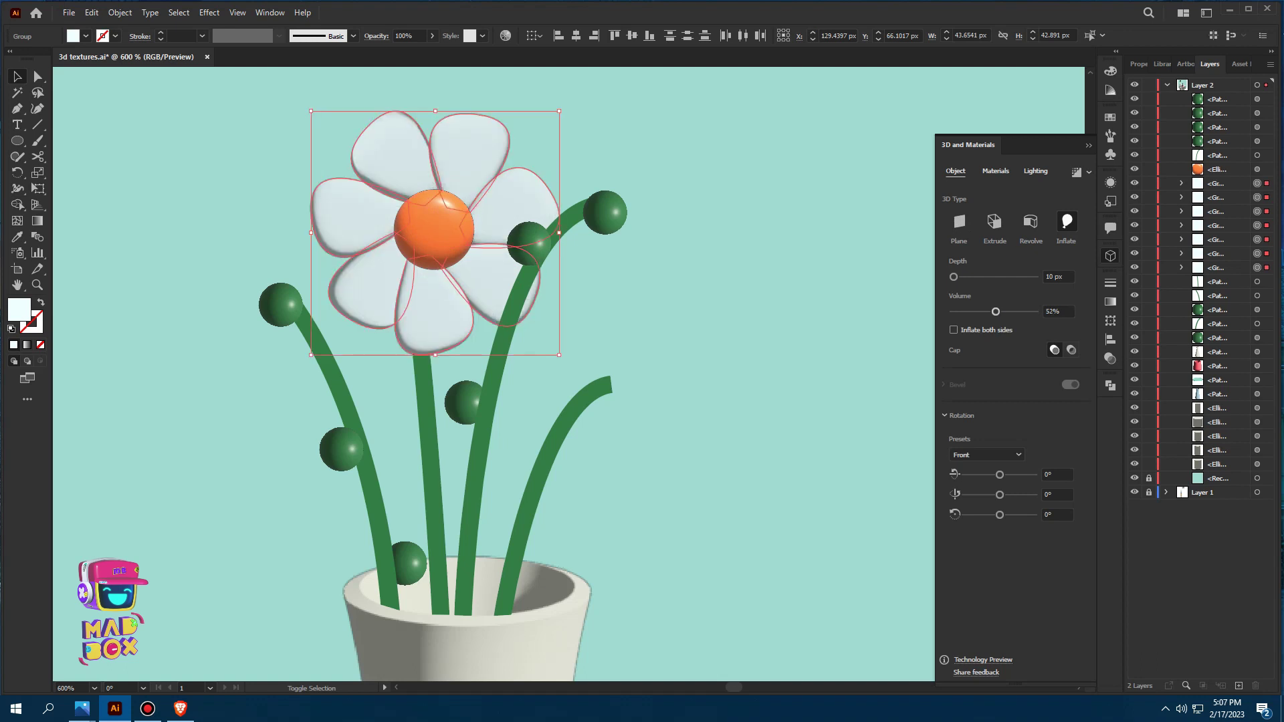
left_click(1036, 171)
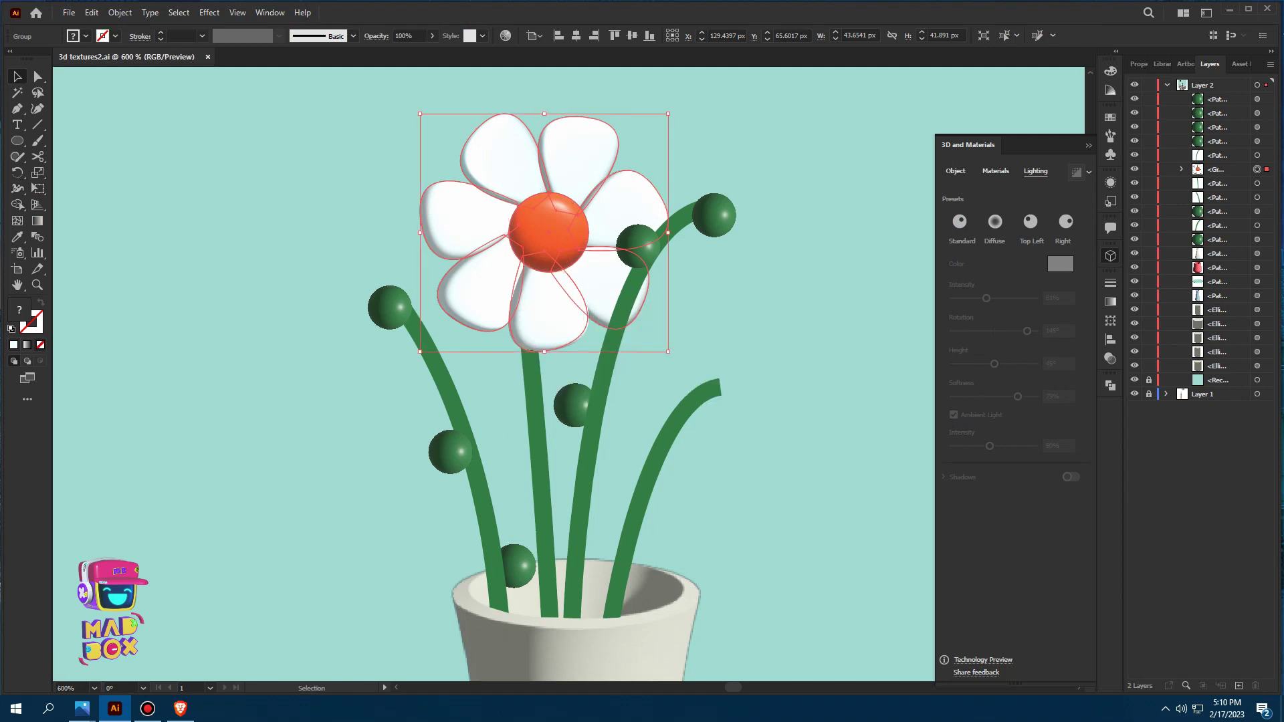
left_click(119, 12)
left_click(147, 169)
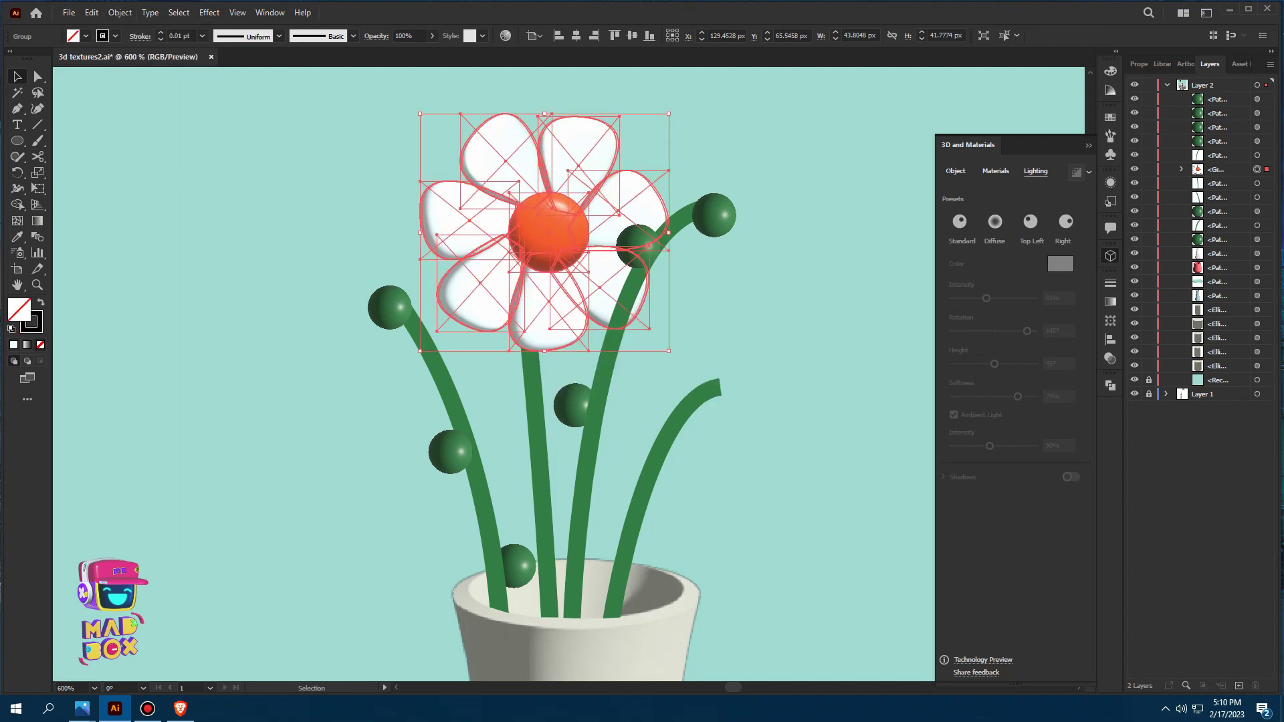
Place a slightly smaller copy of the flower lower right, in front of and on its stem
left_click_drag(548, 232, 729, 390, "alt")
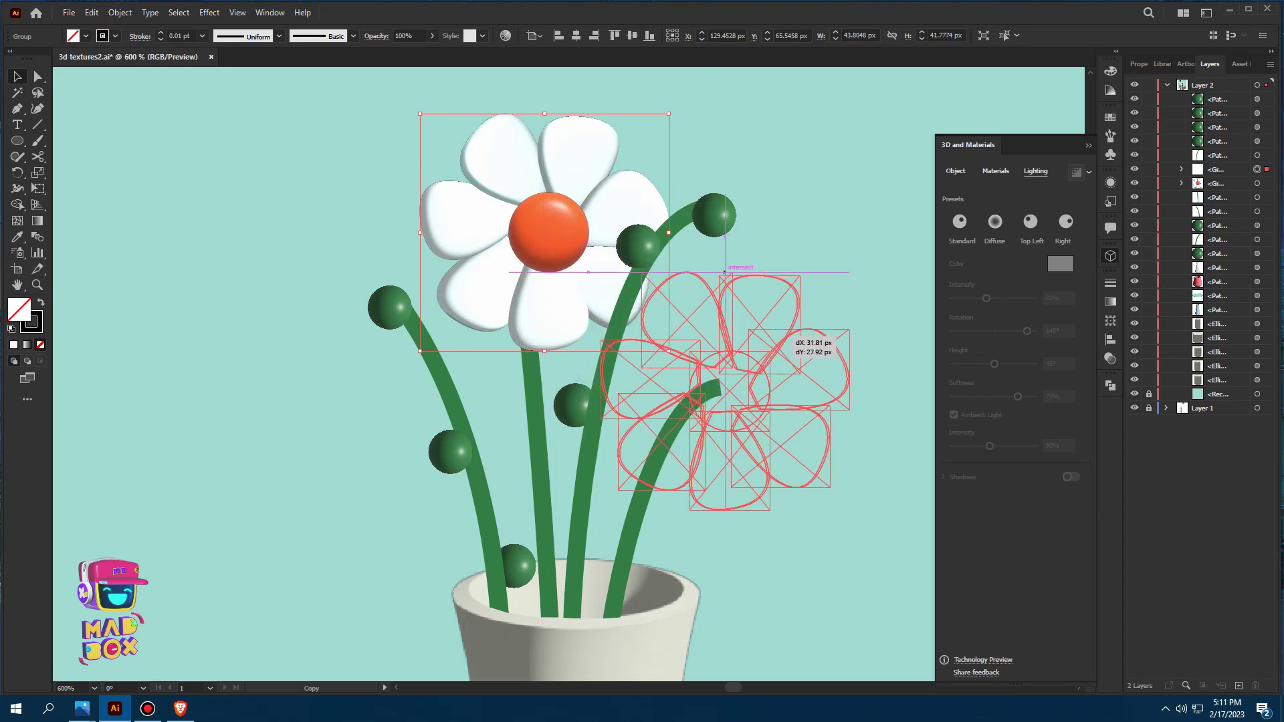
left_click_drag(849, 272, 839, 283)
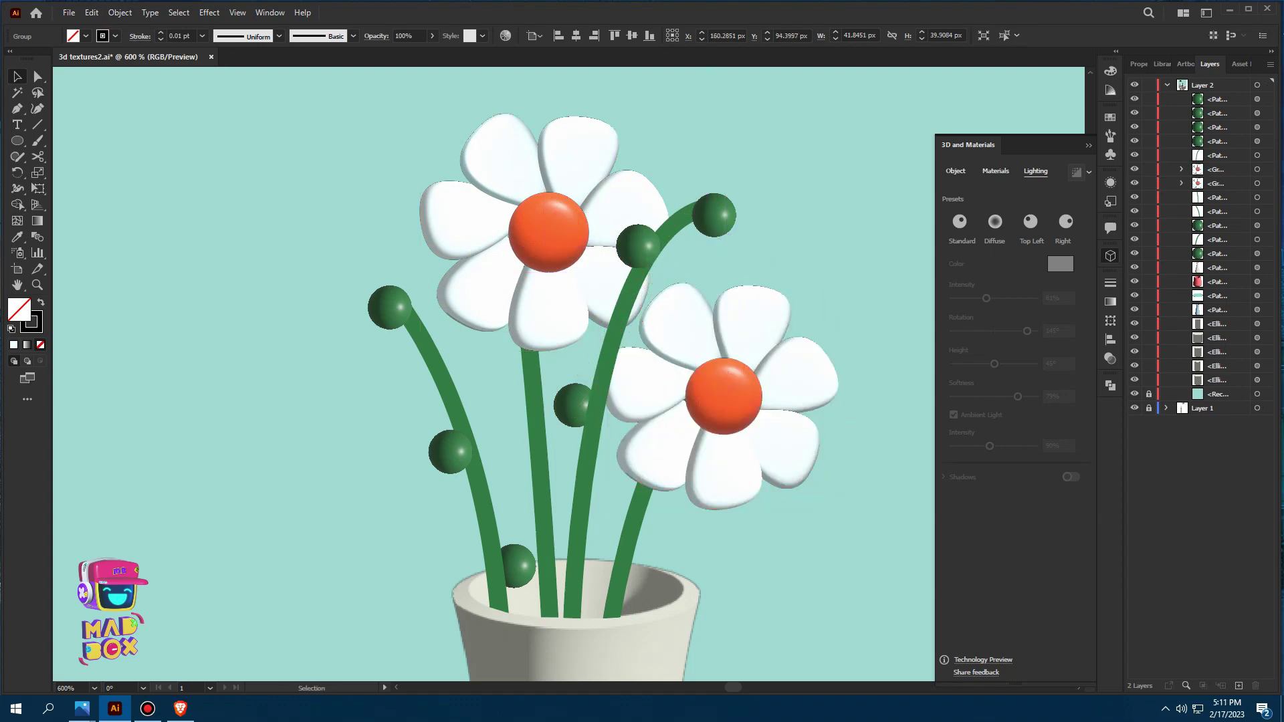
right_click(755, 347)
left_click(916, 528)
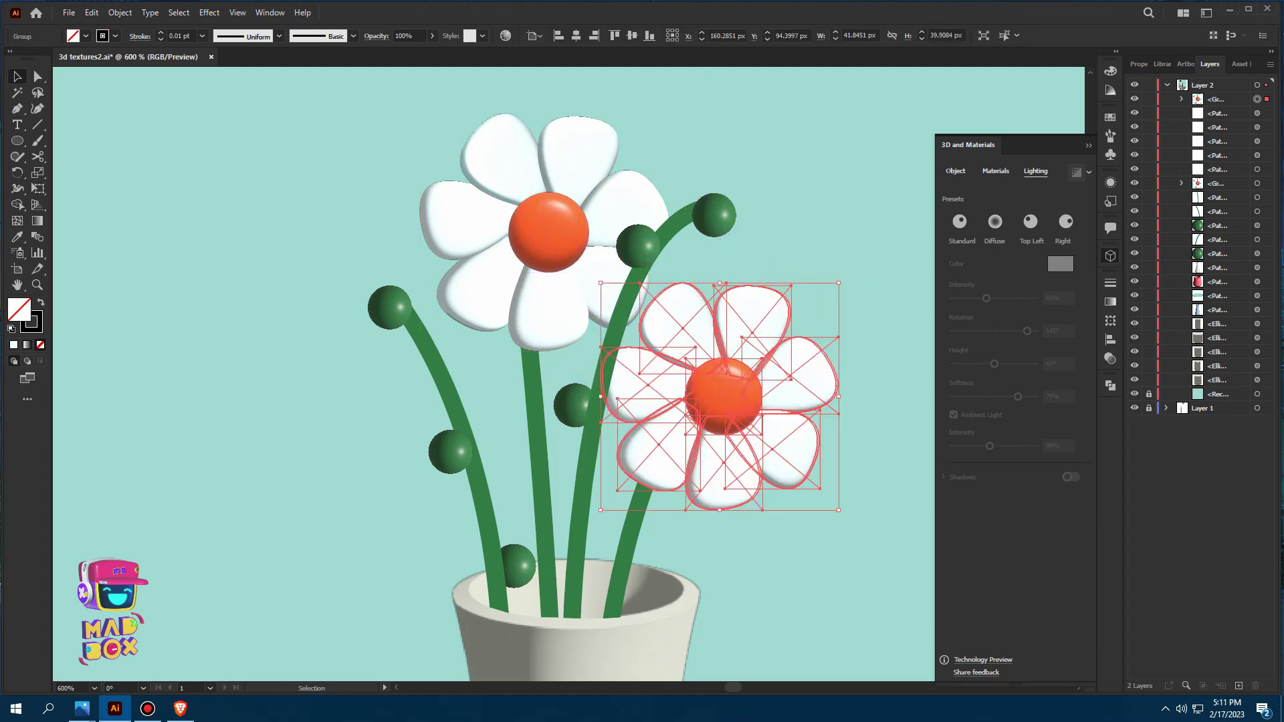
left_click_drag(716, 392, 715, 388)
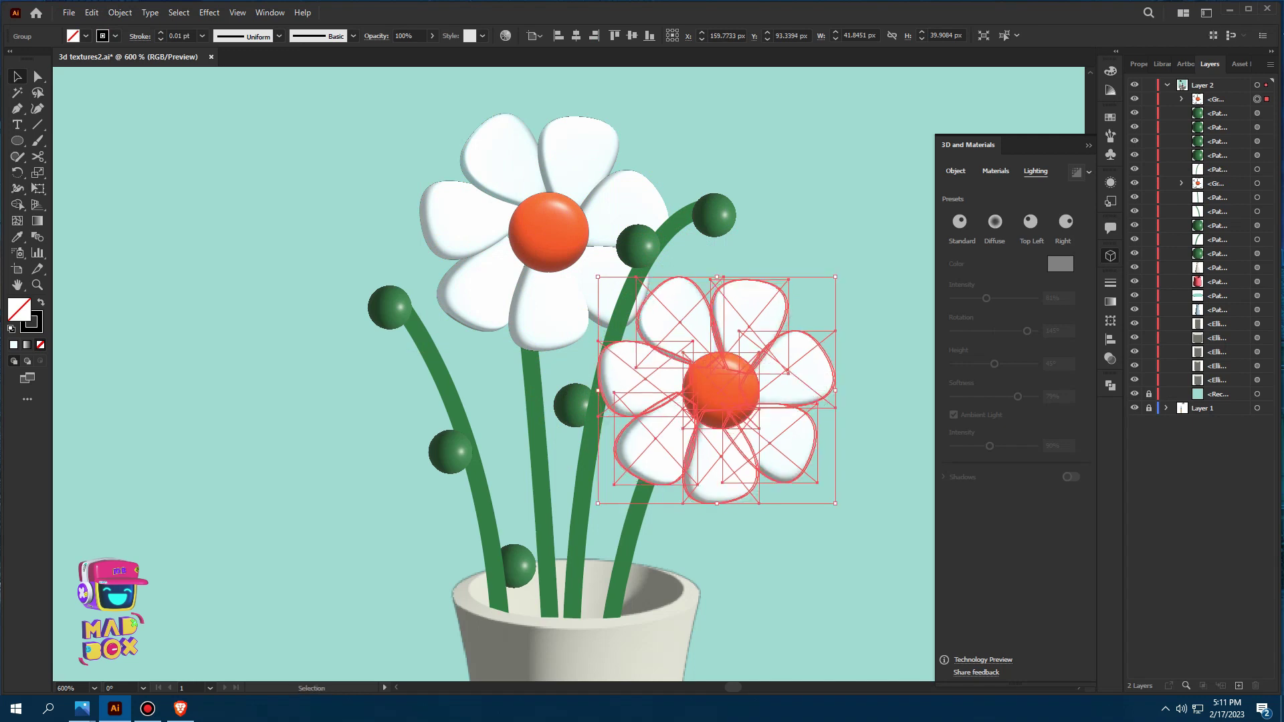
key("ctrl+shift+a")
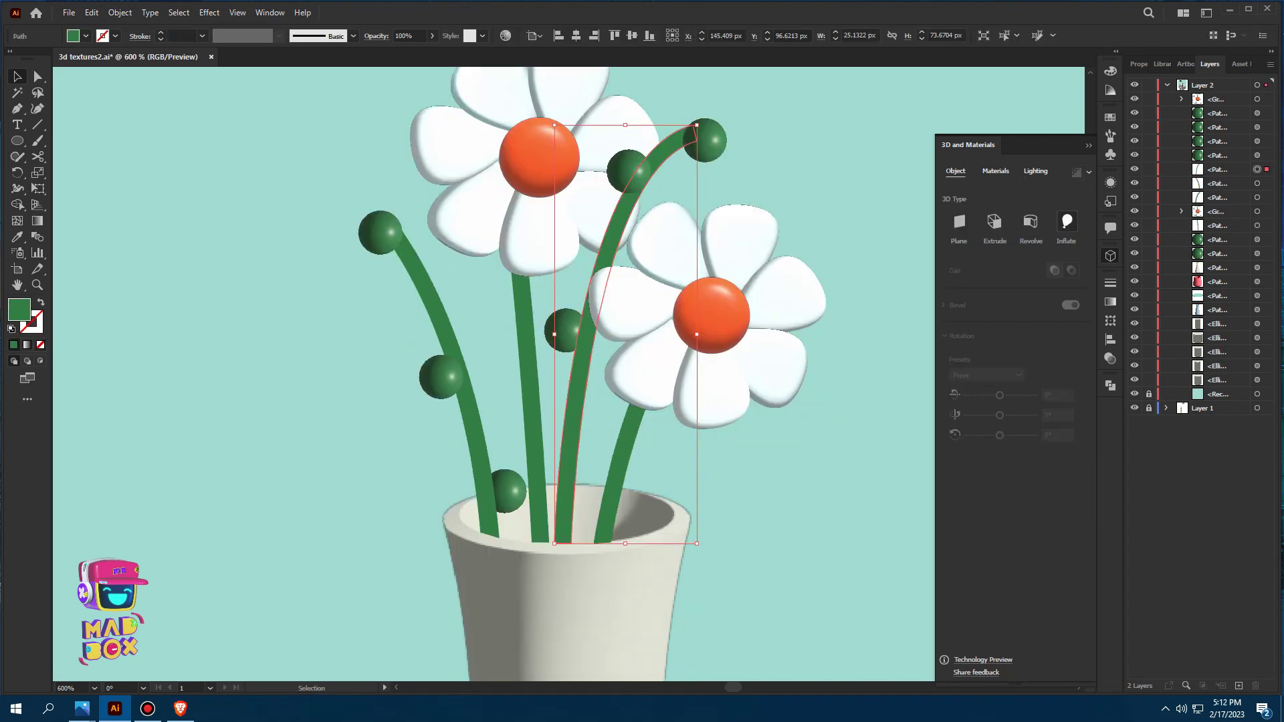
Inflate the stems into 3D tubes with slightly rotated lighting and save the file
left_click(1067, 221)
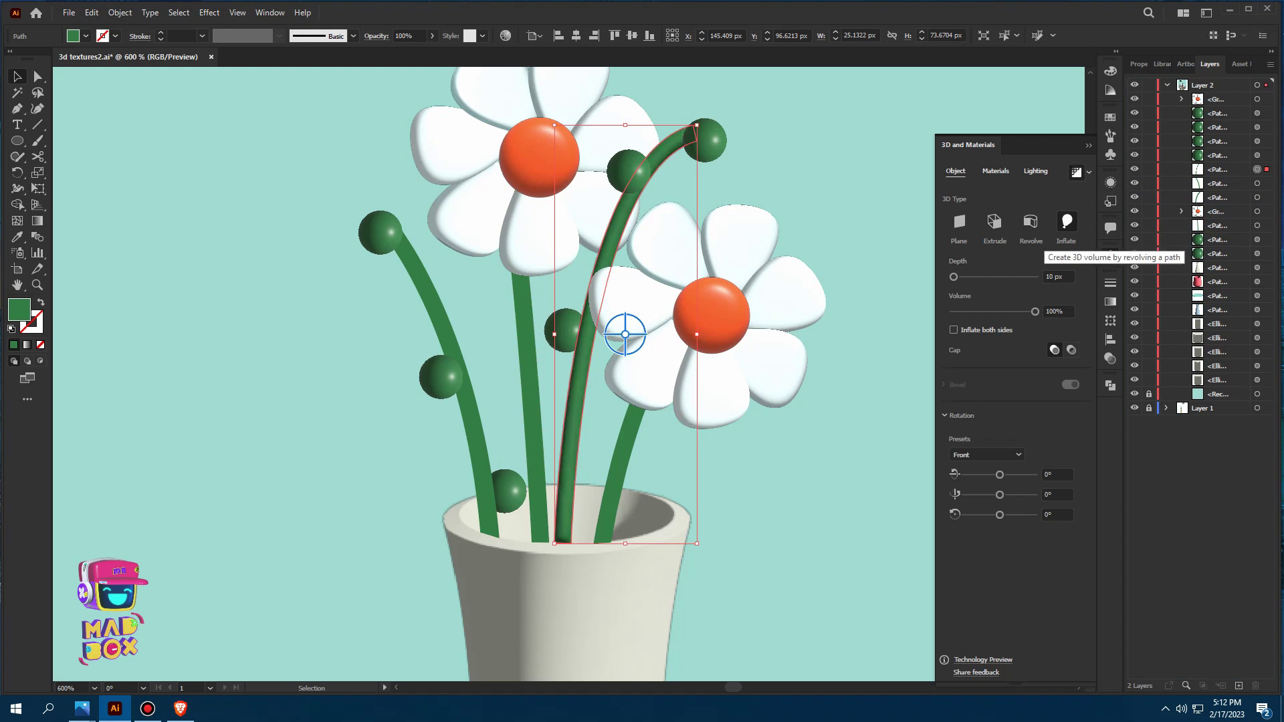
left_click(1036, 171)
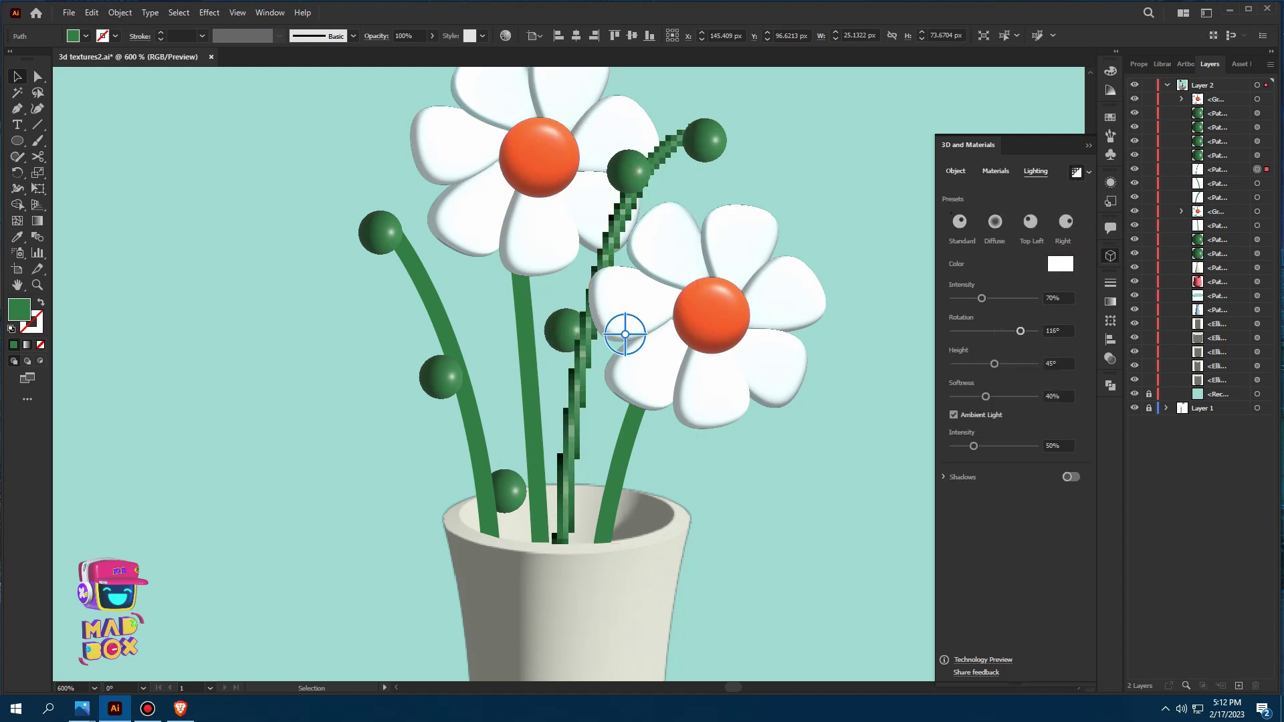
left_click_drag(1021, 331, 1019, 331)
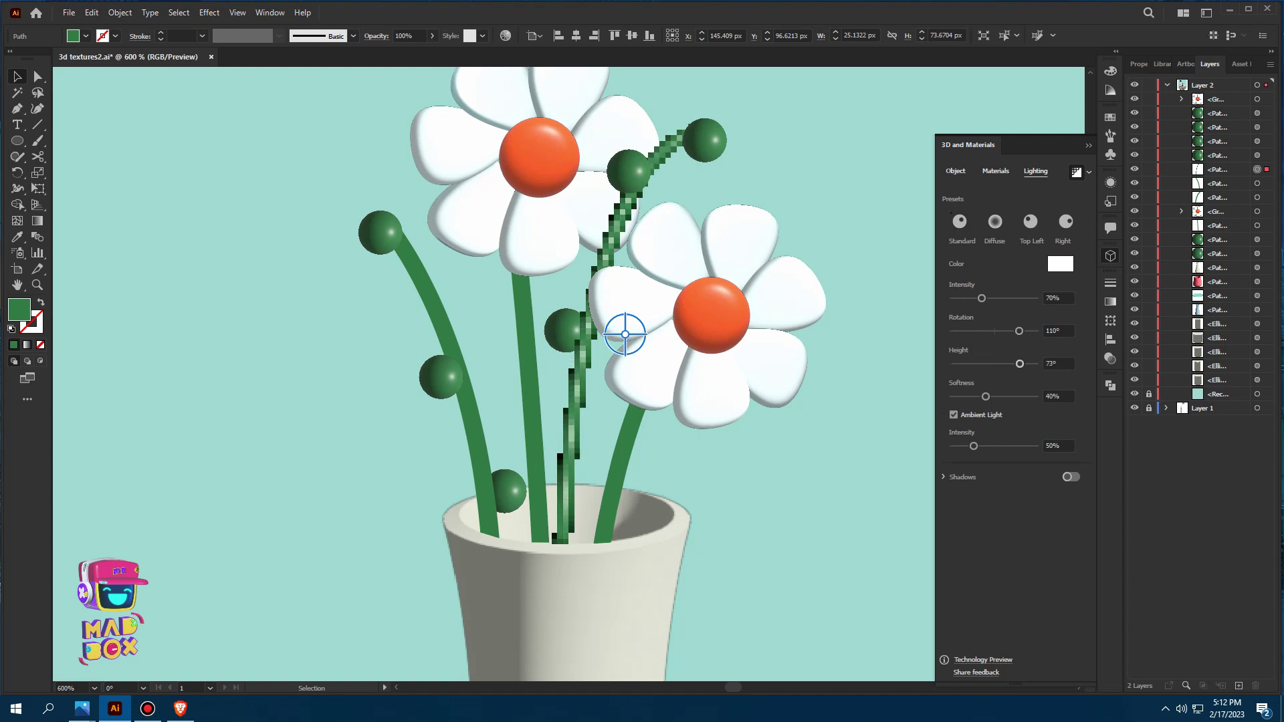
key("ctrl+s")
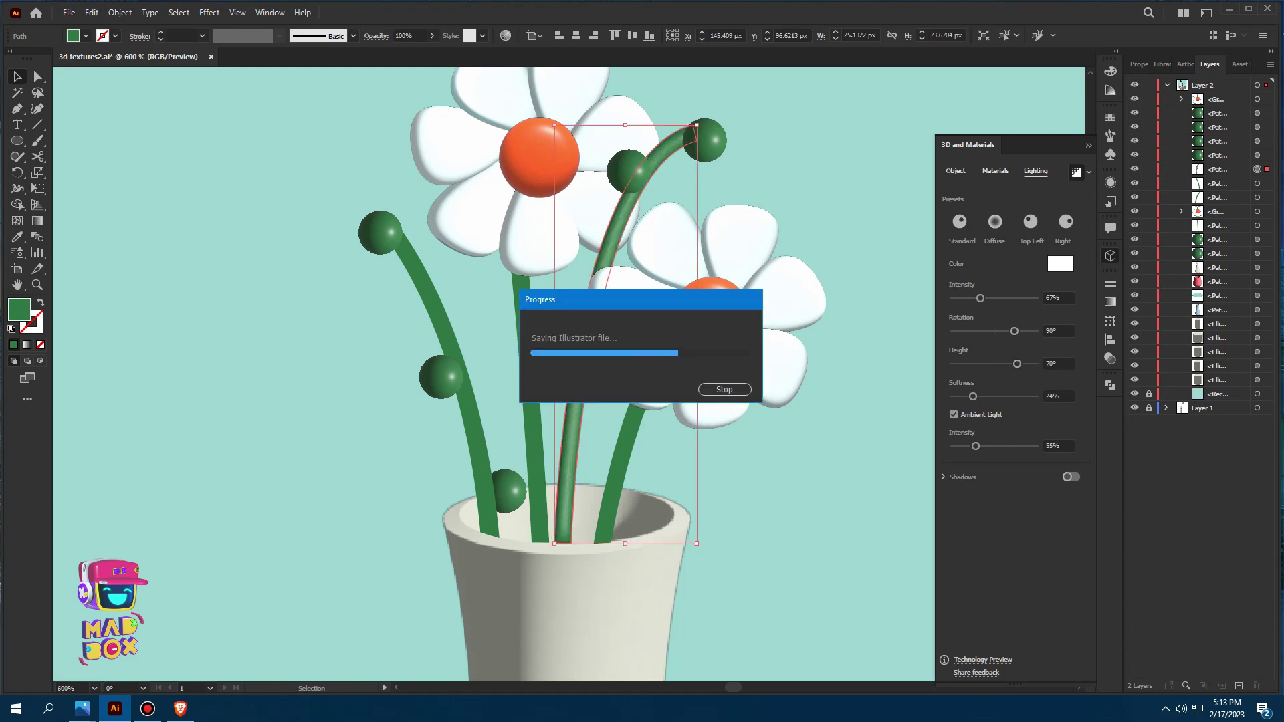
left_click(1089, 172)
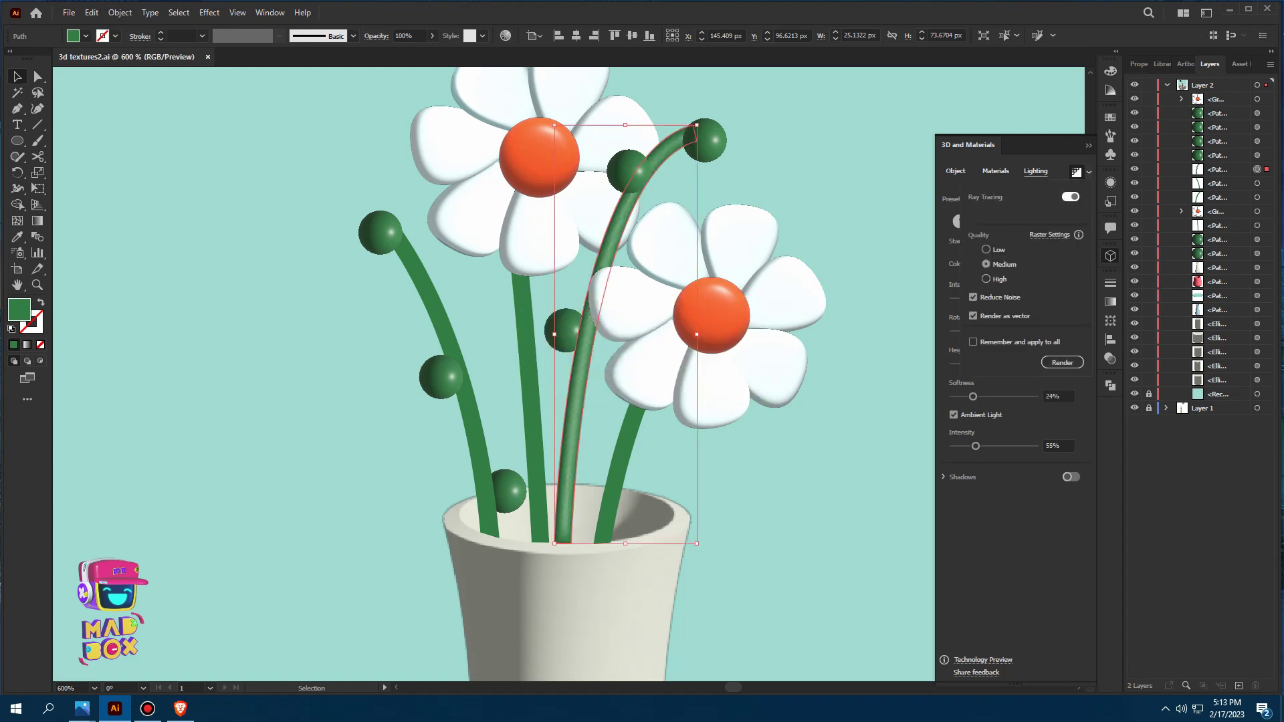
key("Escape")
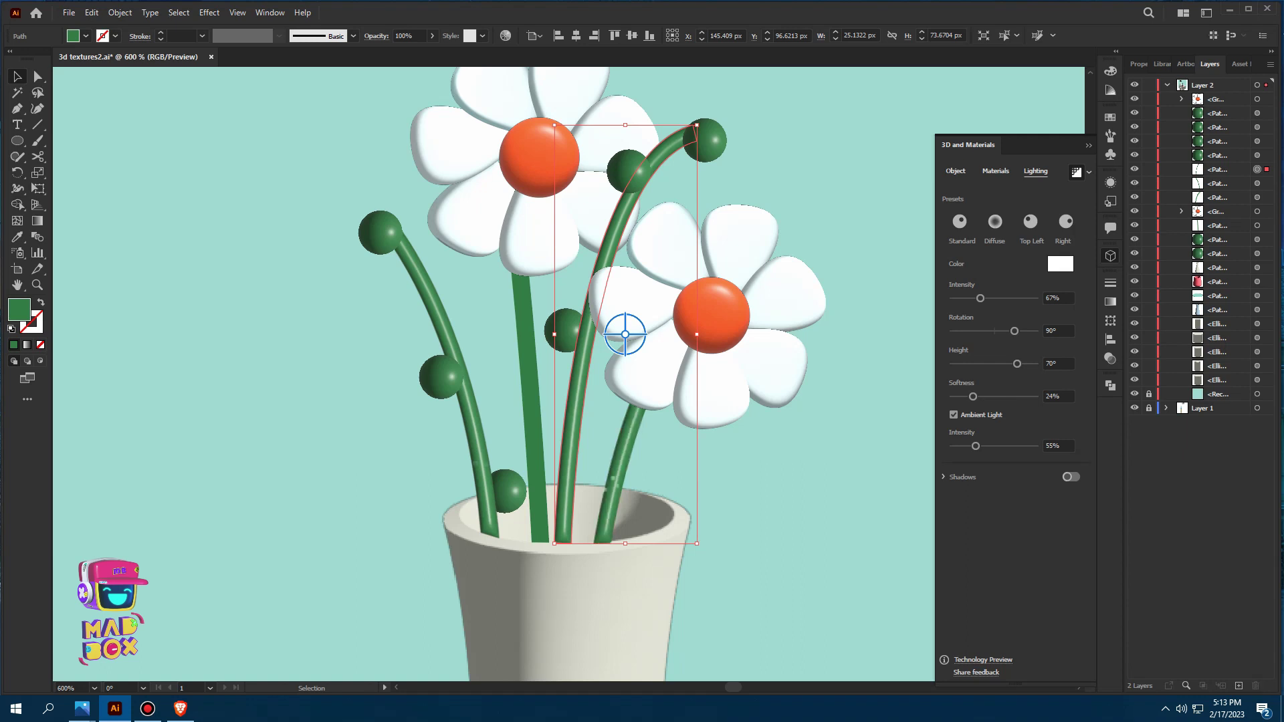
Save again, zoom in near the red cup and podiums, and start a Pen path on the teal background
key("a")
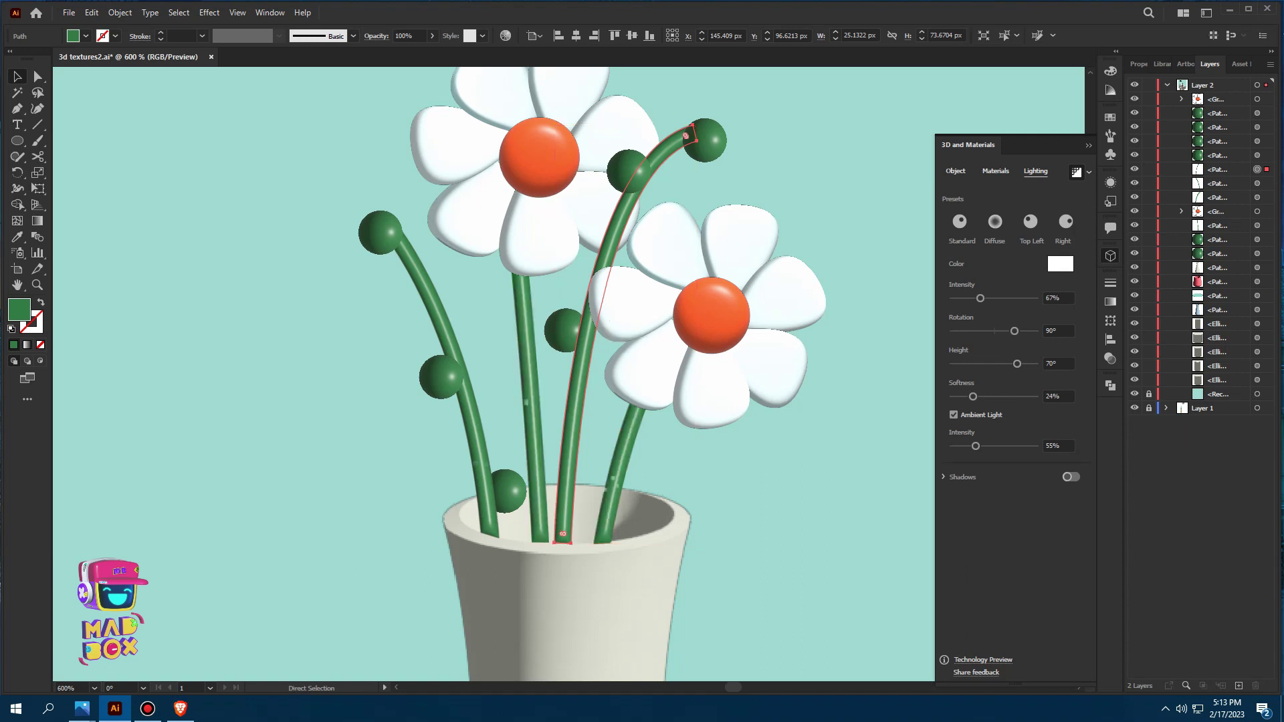
key("ctrl+s")
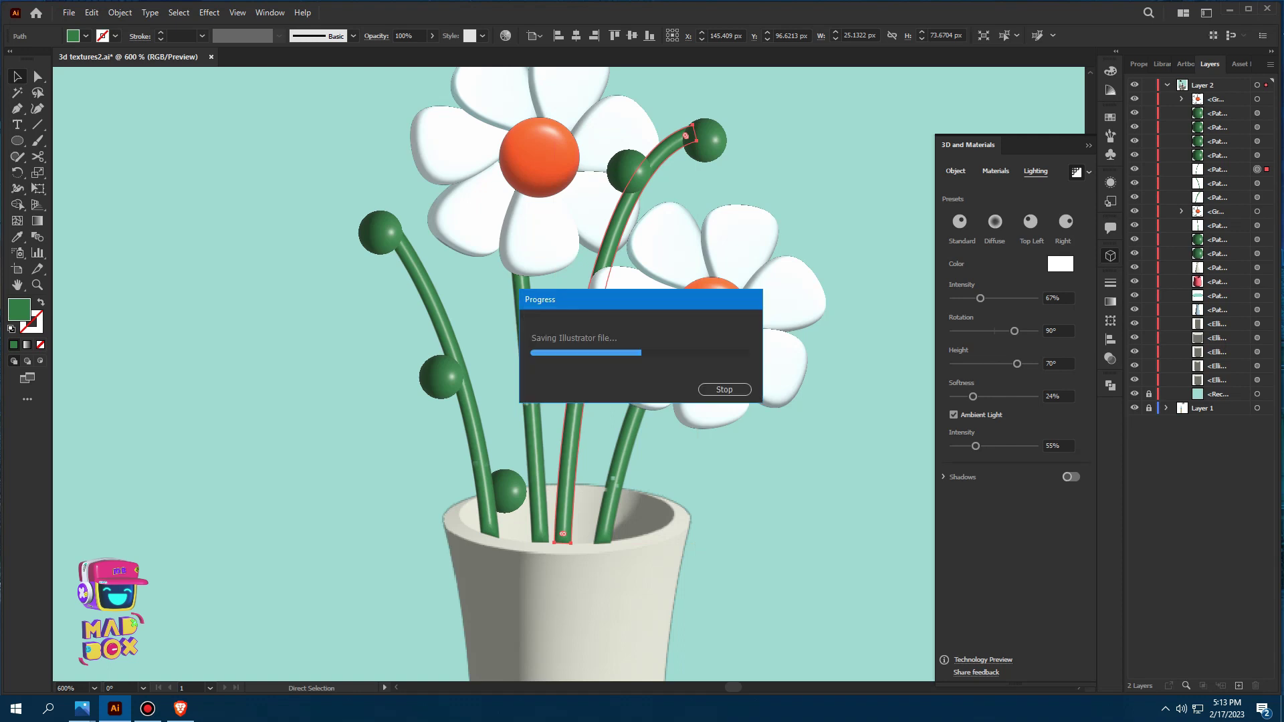
key("ctrl+minus")
key("ctrl+minus")
key("ctrl+minus")
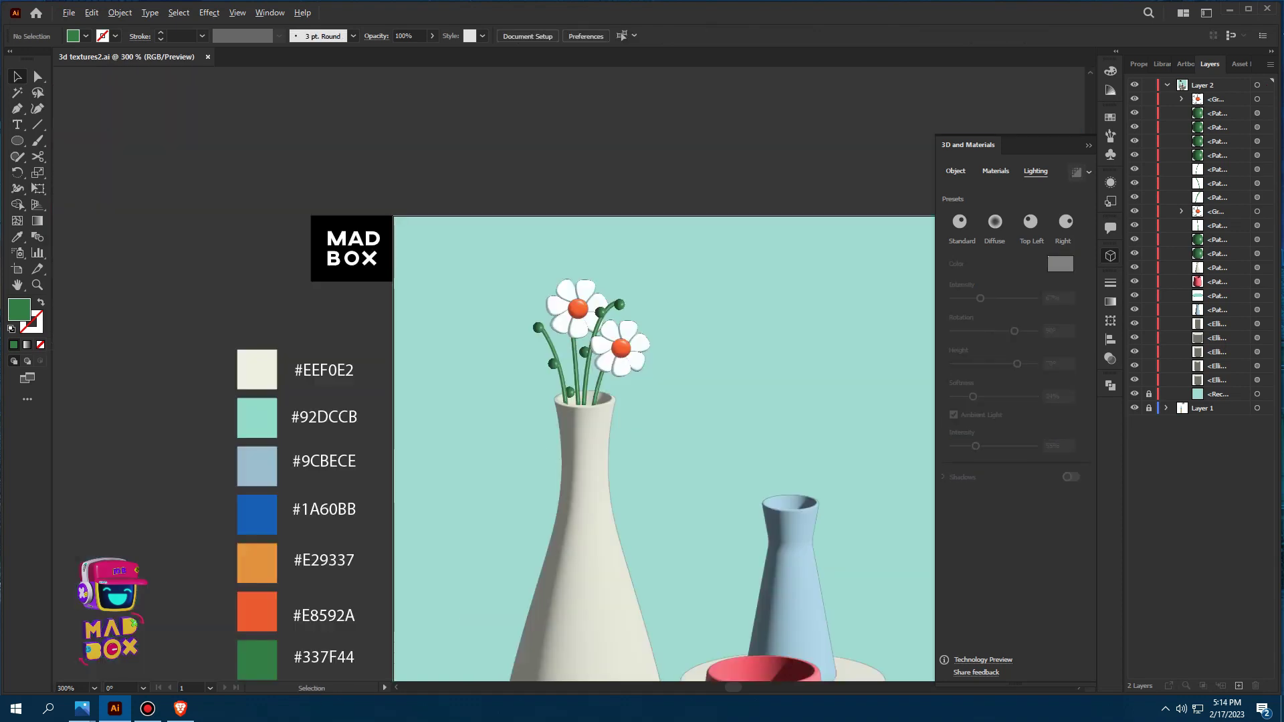
left_click_drag(602, 401, 567, 366)
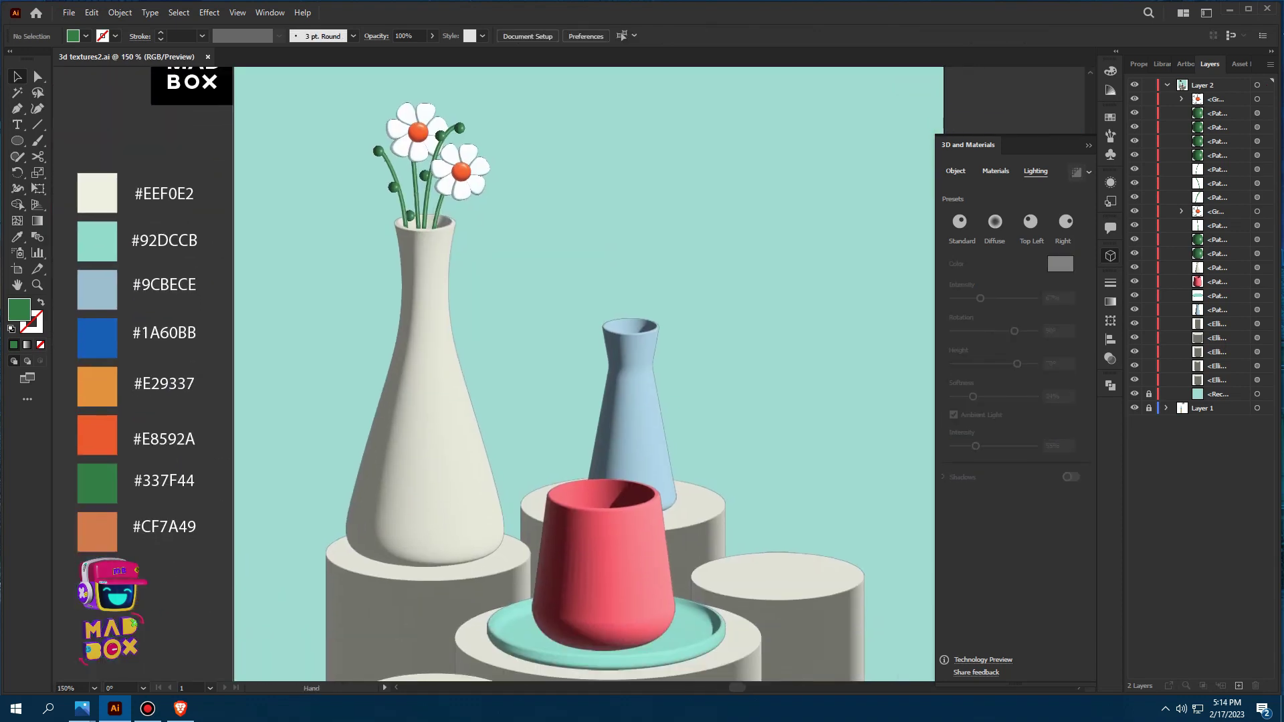
left_click_drag(635, 413, 635, 422)
key("ctrl+plus")
key("ctrl+plus")
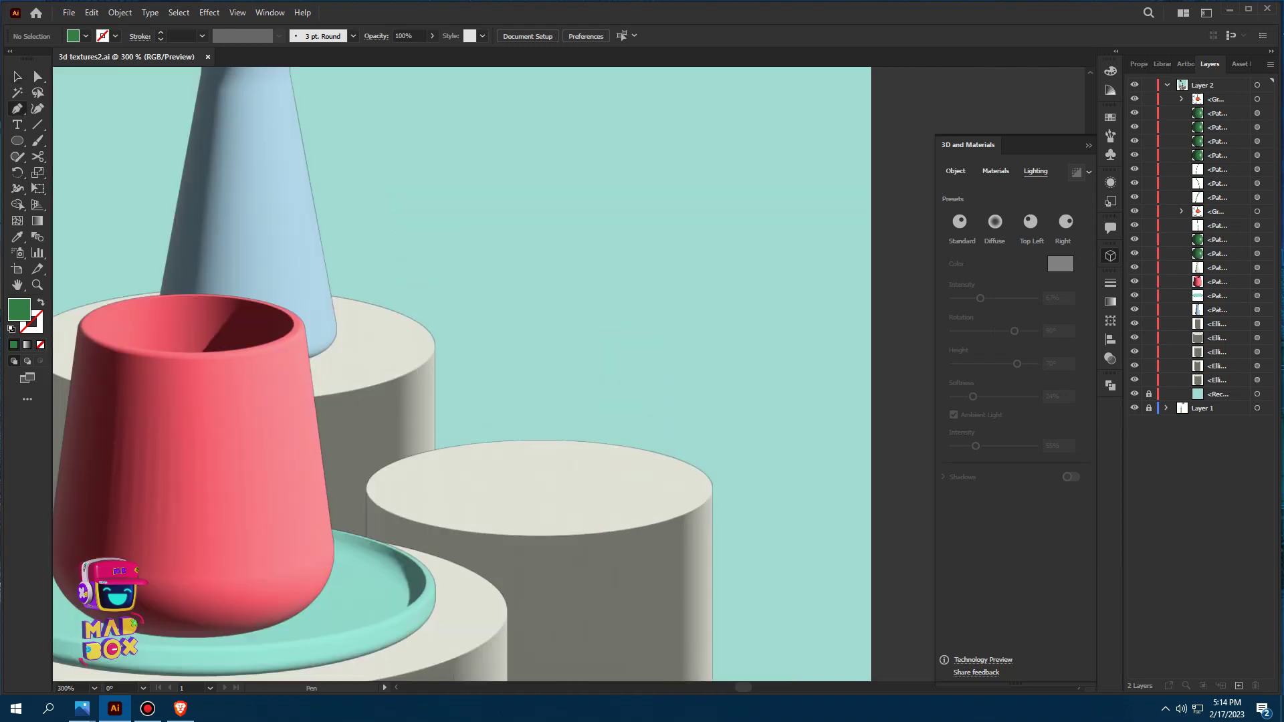
key("p")
left_click(644, 263)
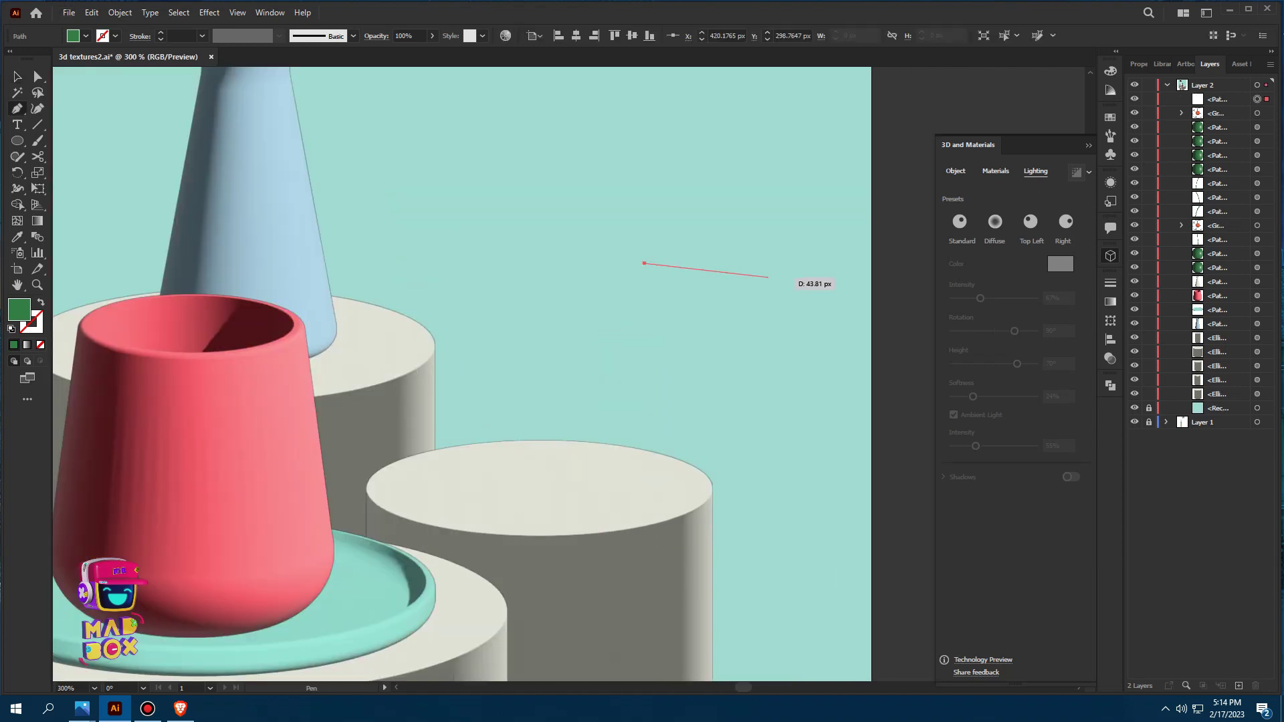
Draw a closed lid profile shape and fill it with the vase's cream colour
left_click_drag(766, 274, 767, 288)
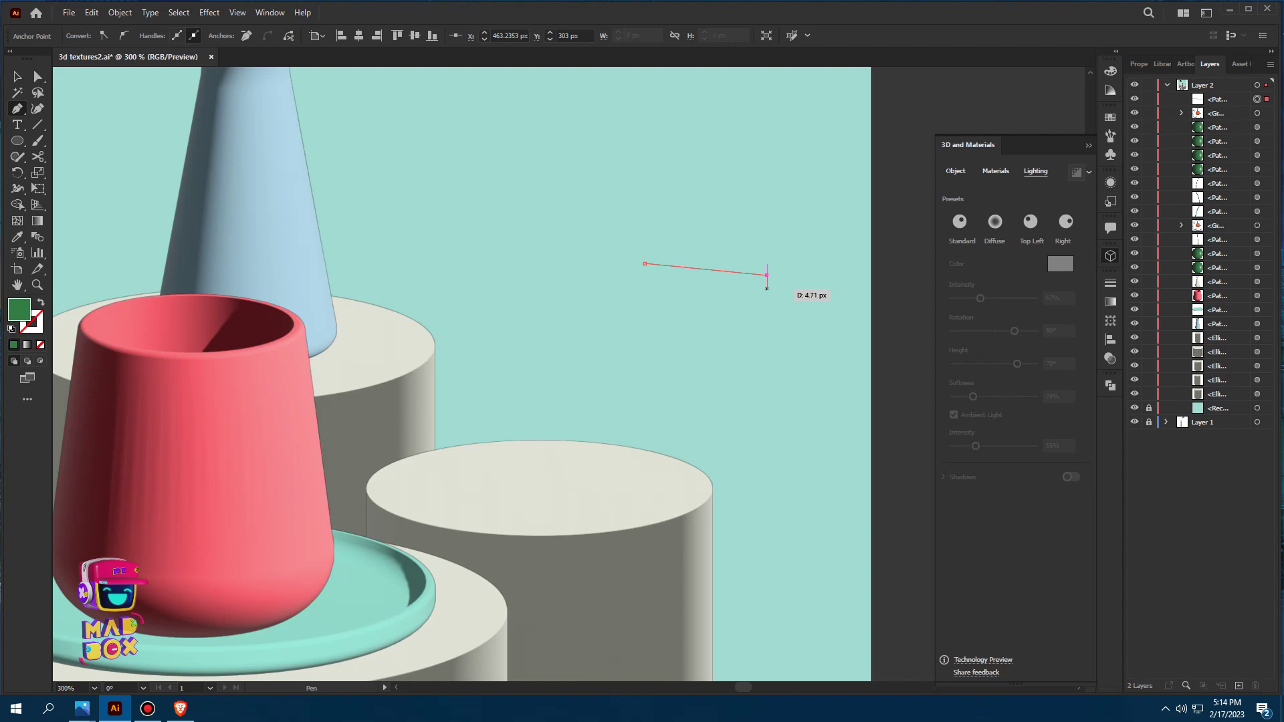
left_click(767, 291)
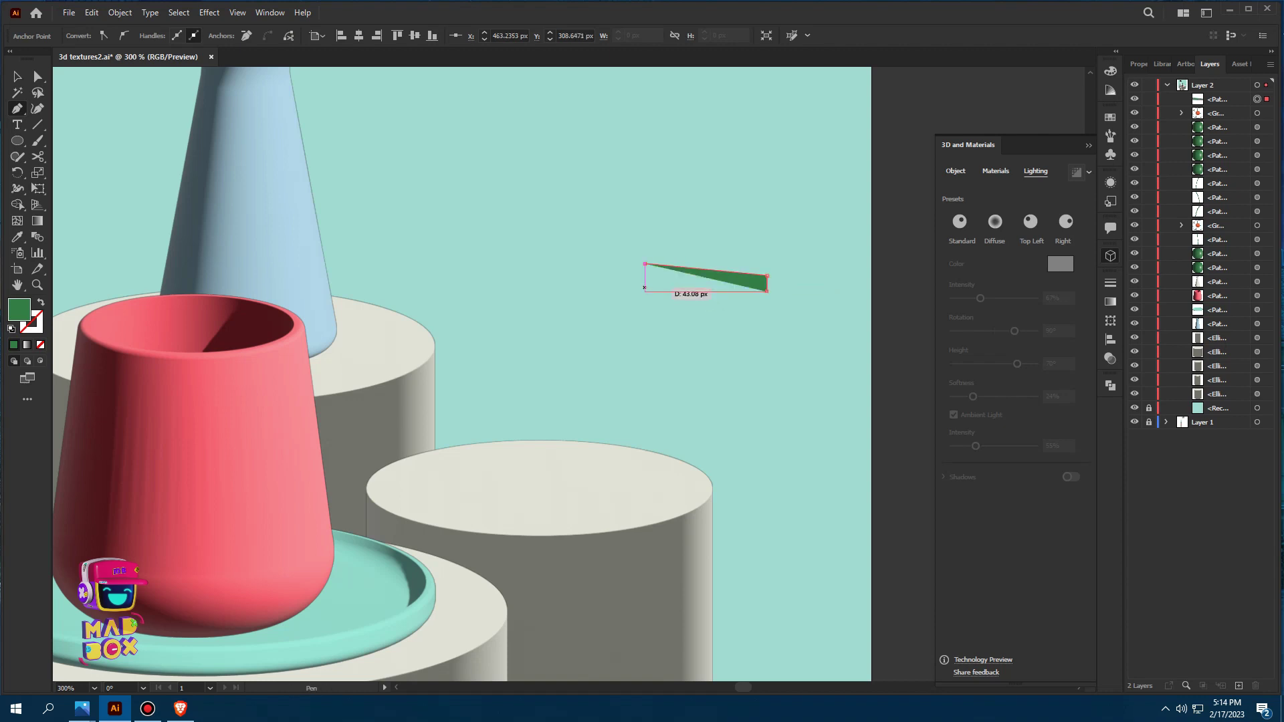
left_click(644, 291)
left_click(644, 263)
key("i")
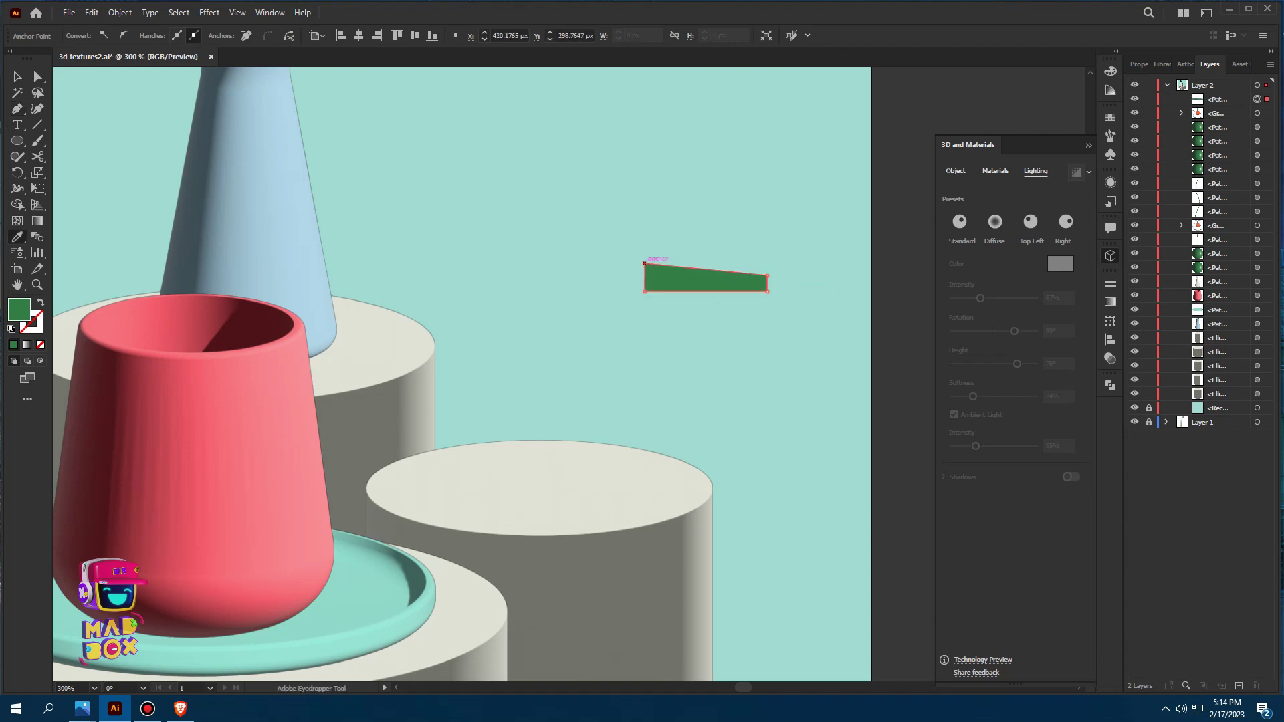
key("ctrl+minus")
key("ctrl+minus")
left_click(151, 308)
key("ctrl+plus")
key("ctrl+plus")
key("v")
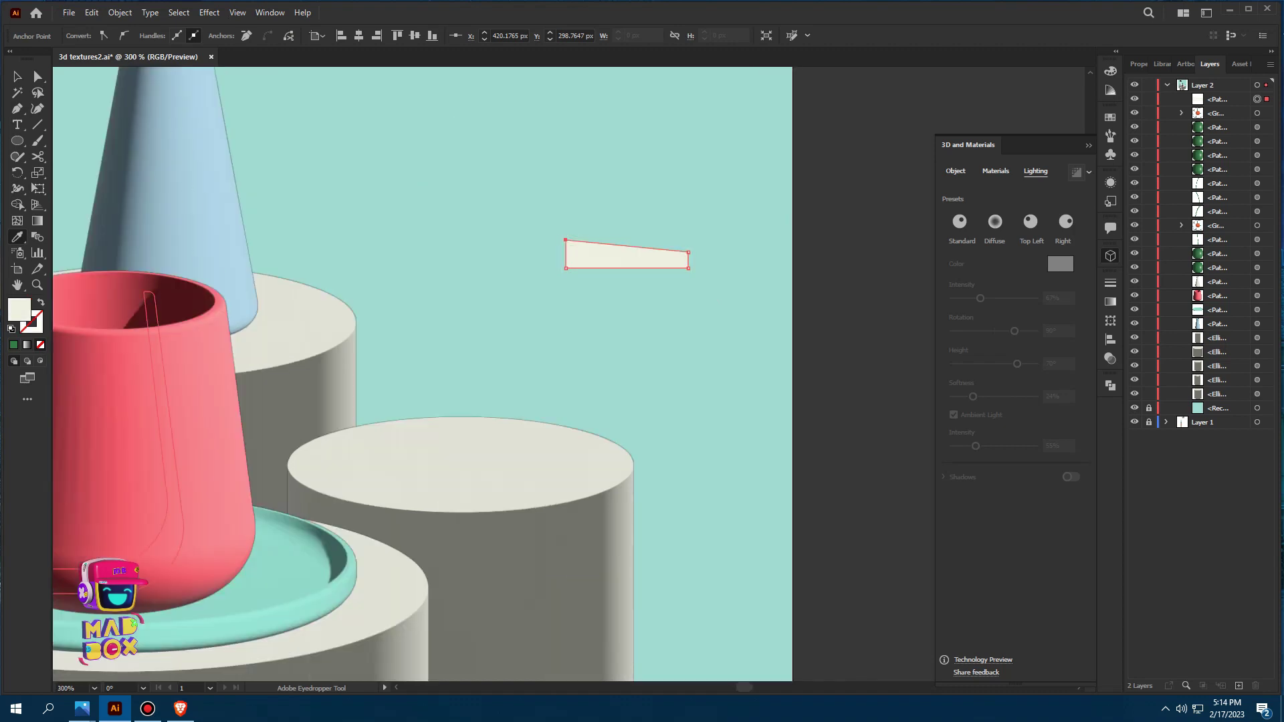
Revolve the profile into a 3D disc and rotate it to a flatter angle
left_click(956, 171)
left_click(1030, 221)
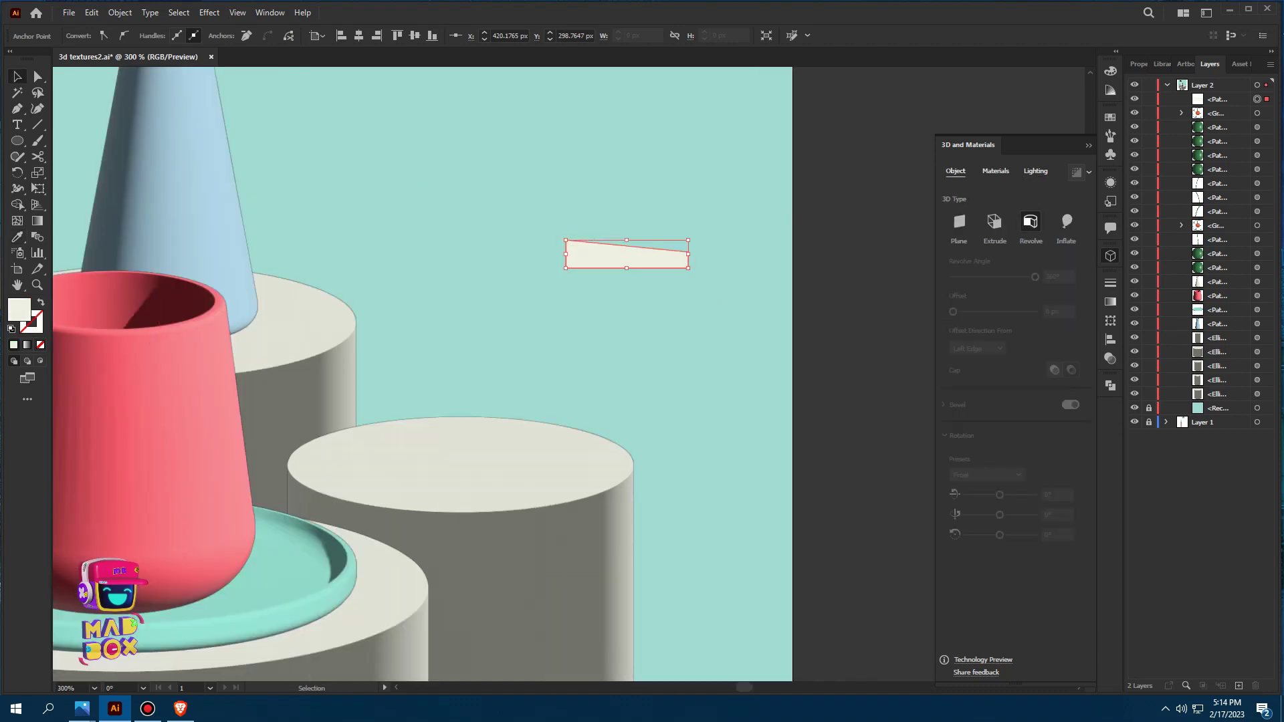
key("ctrl+plus")
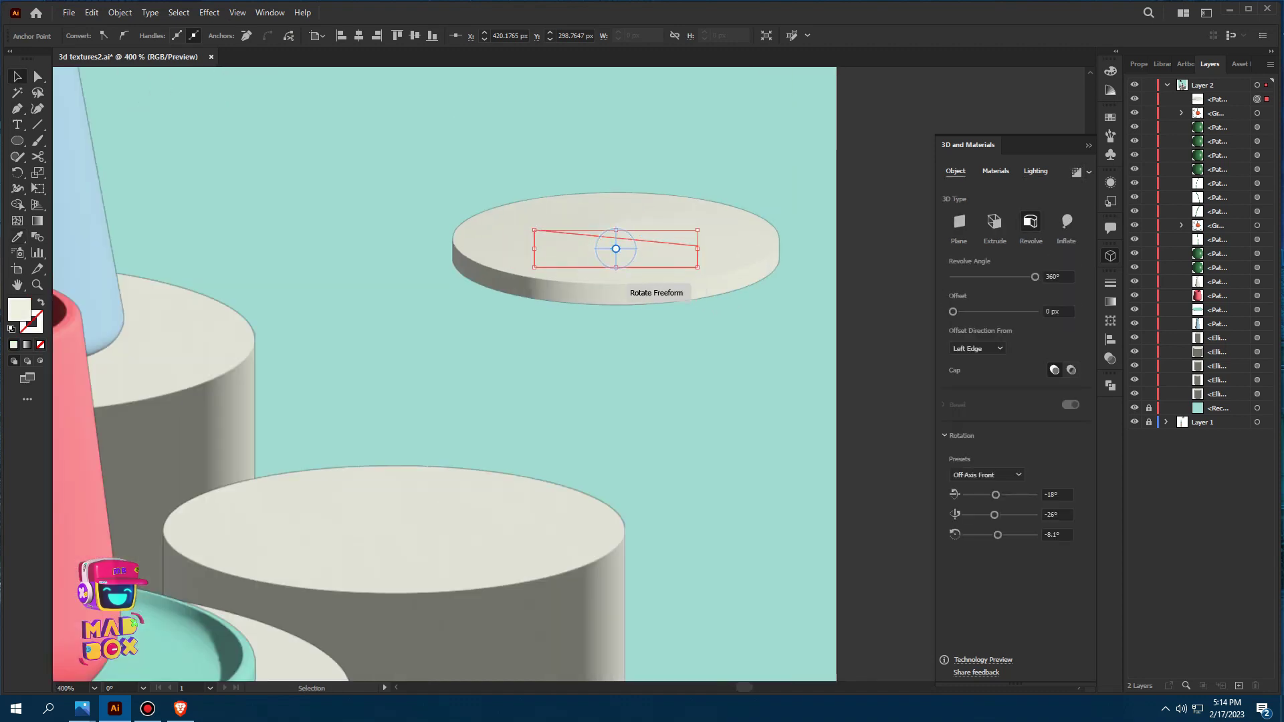
left_click_drag(616, 267, 616, 254)
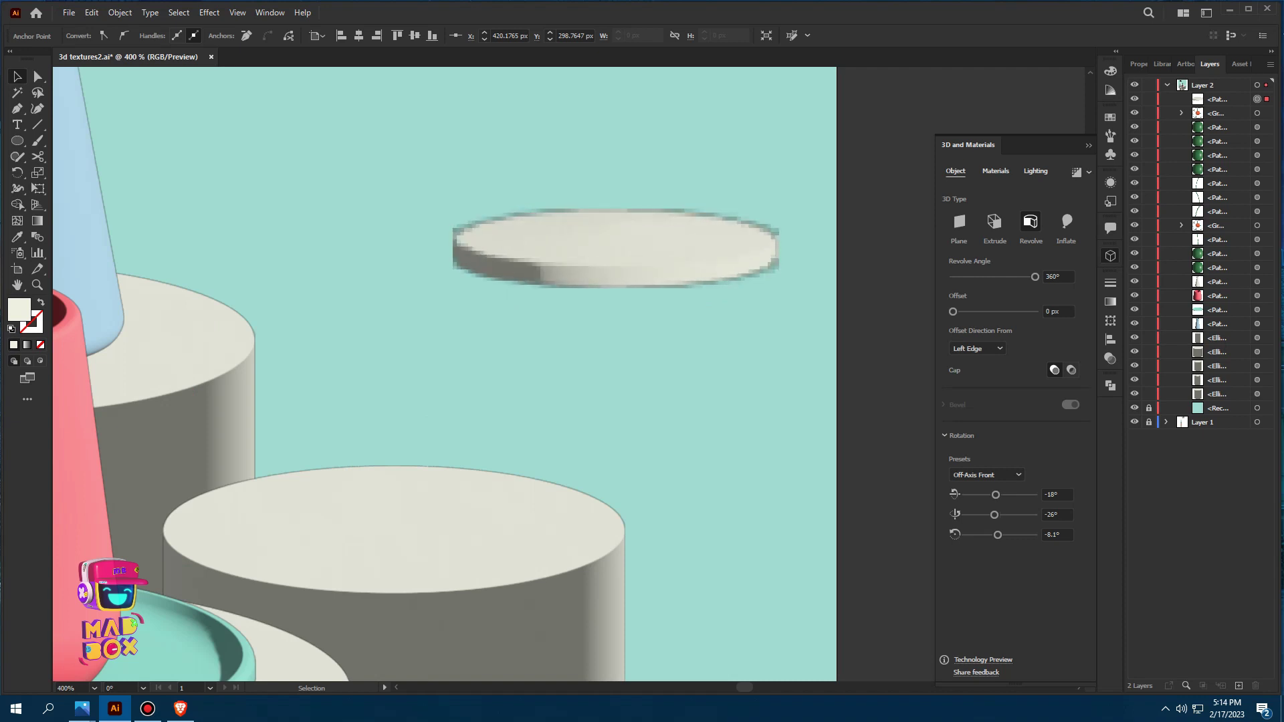
key("ctrl+equal")
Round the lid profile's top-right corner with Direct Selection
key("a")
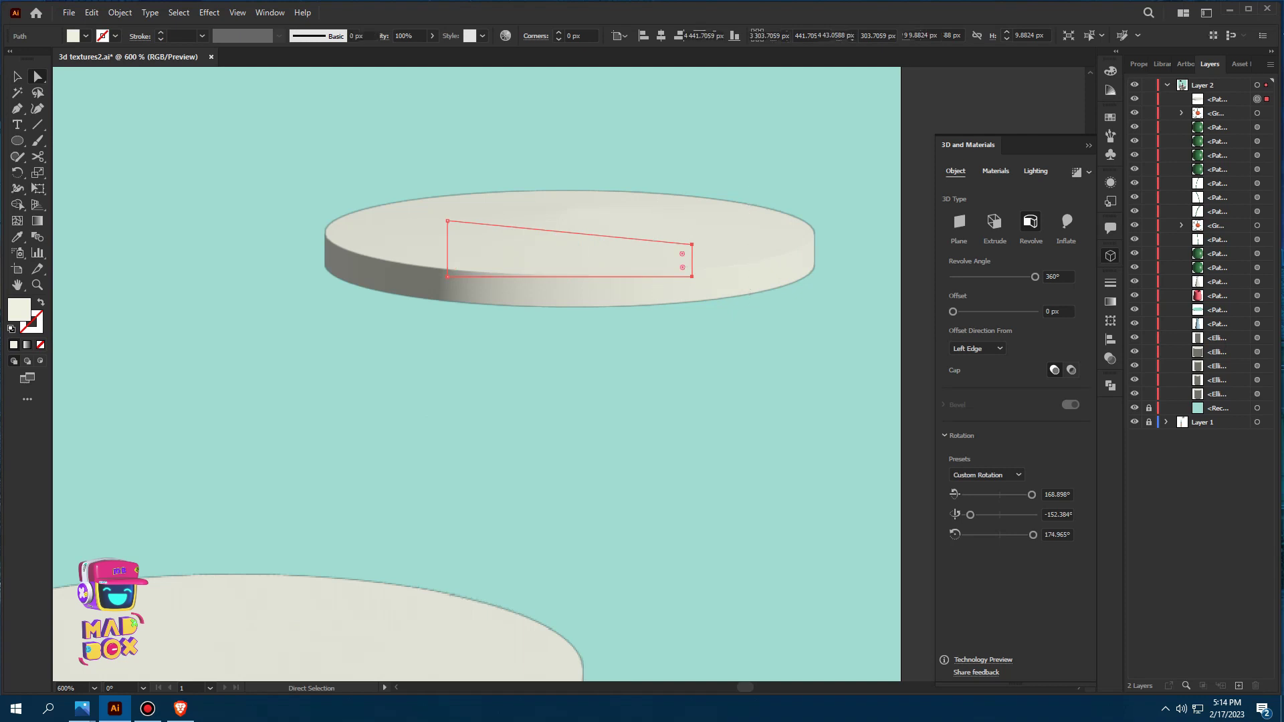
left_click(692, 245)
left_click_drag(687, 268, 675, 260)
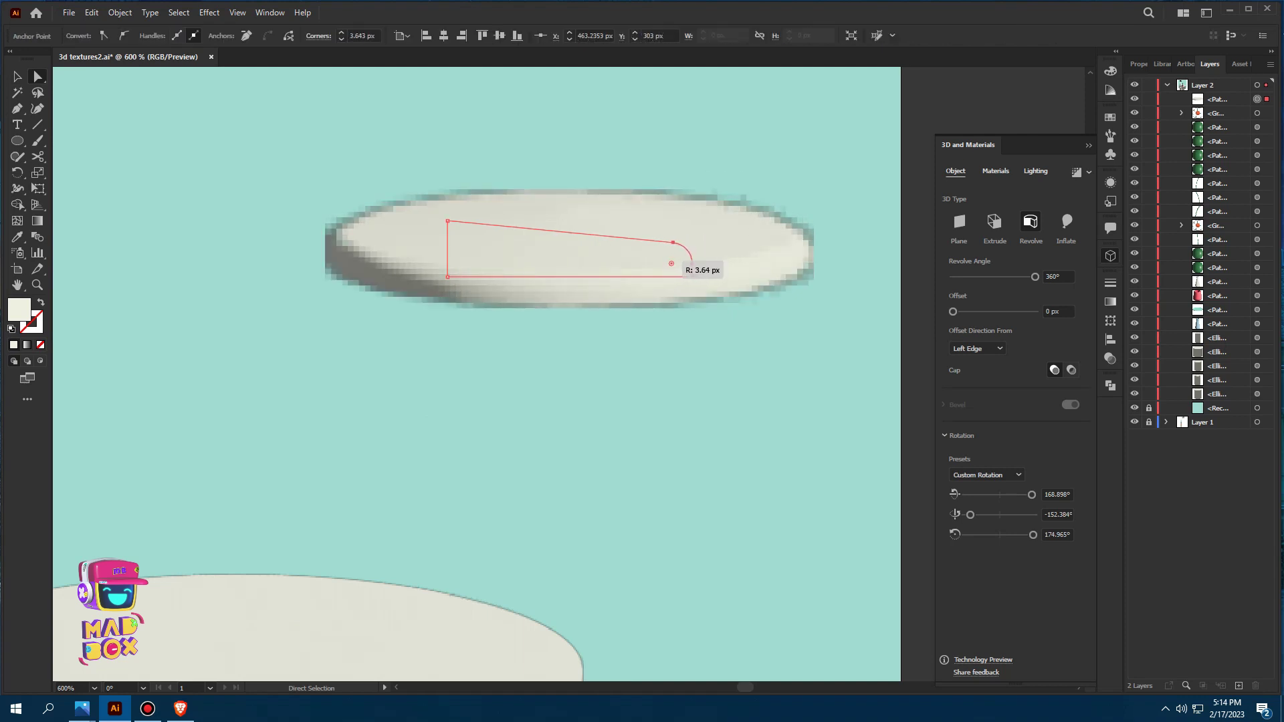
key("p")
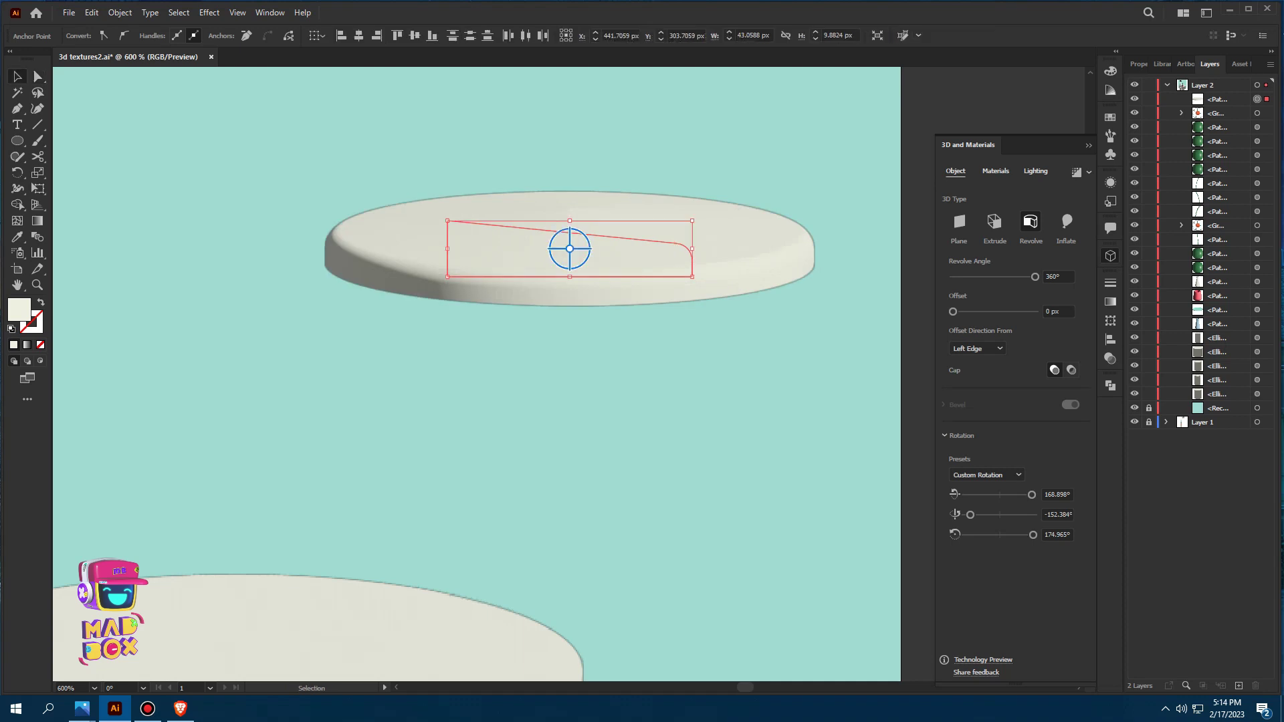
scroll(803, 278, "down", 1)
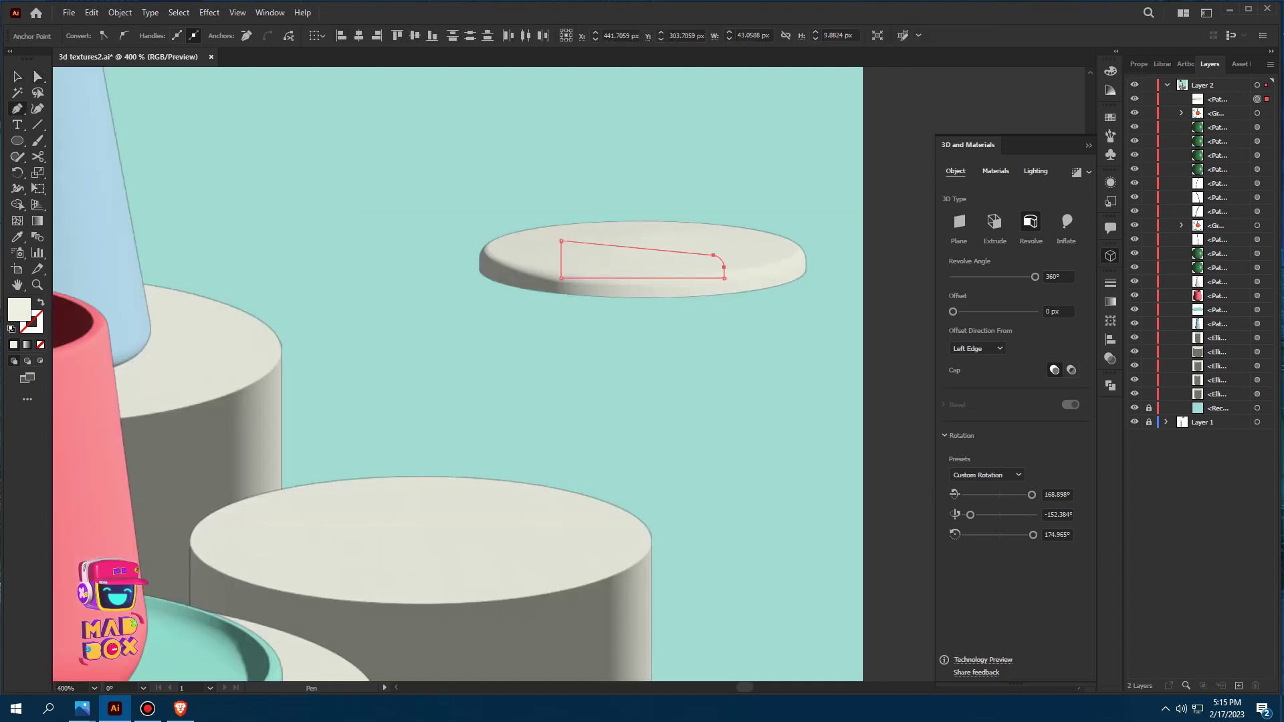
Pen-draw a rectangular jar body profile beneath the cream lid
left_click(725, 285)
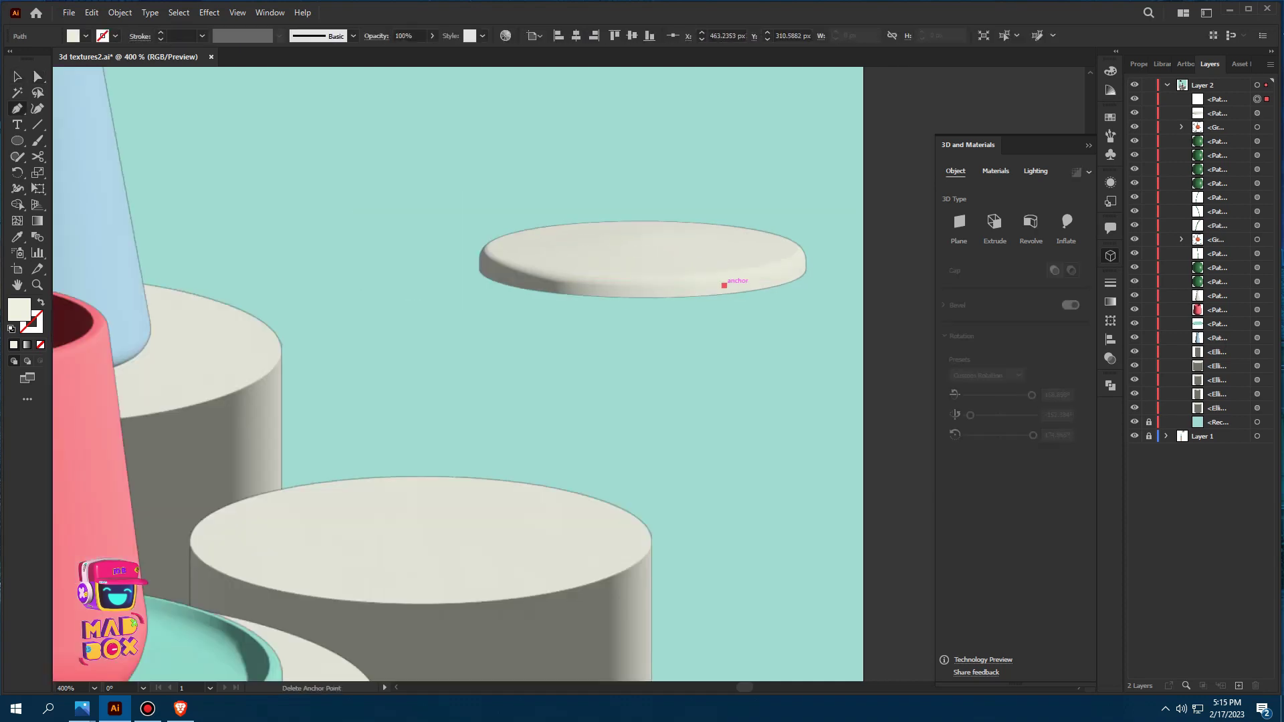
scroll(725, 285, "up", 2)
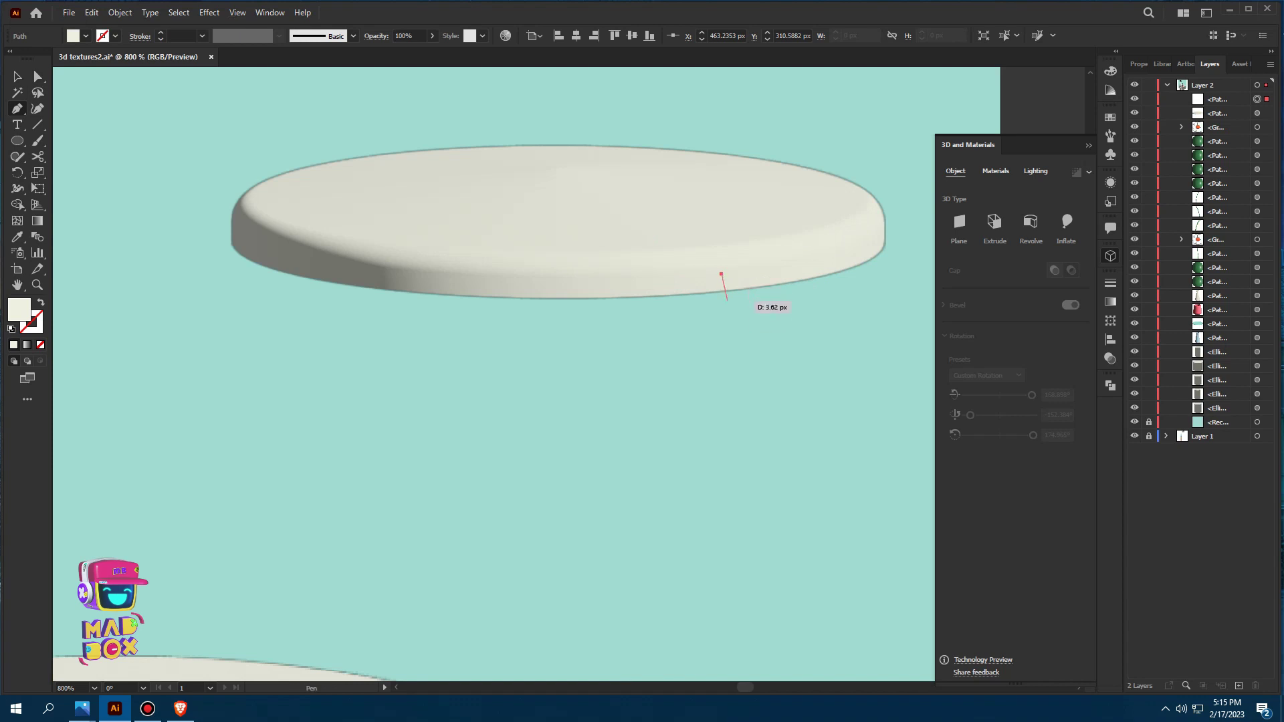
left_click(727, 318)
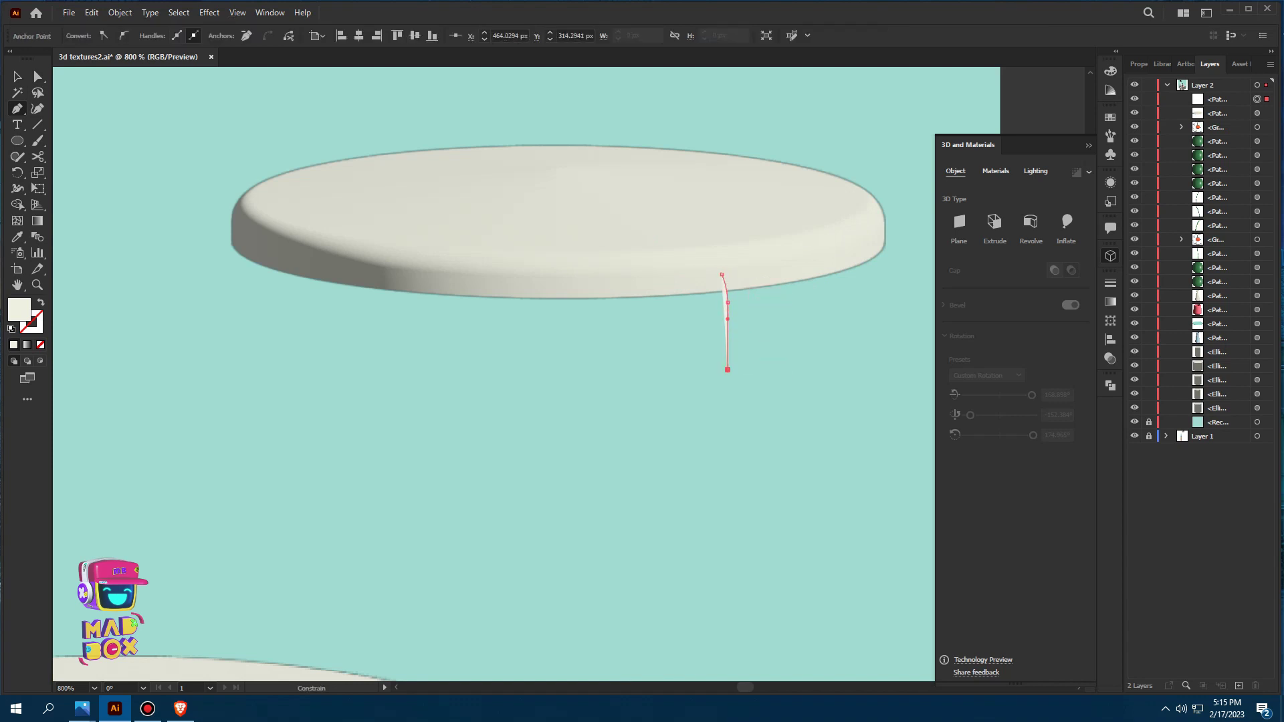
left_click(727, 420)
left_click(440, 420)
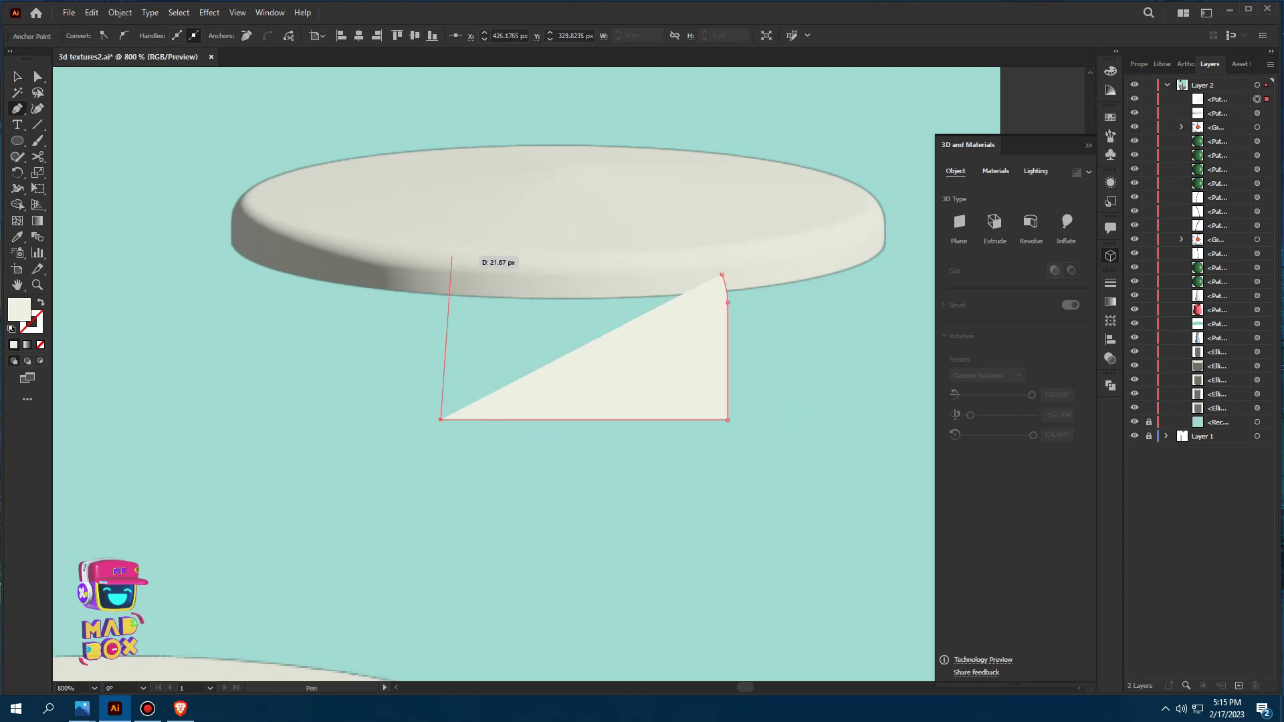
left_click(440, 273)
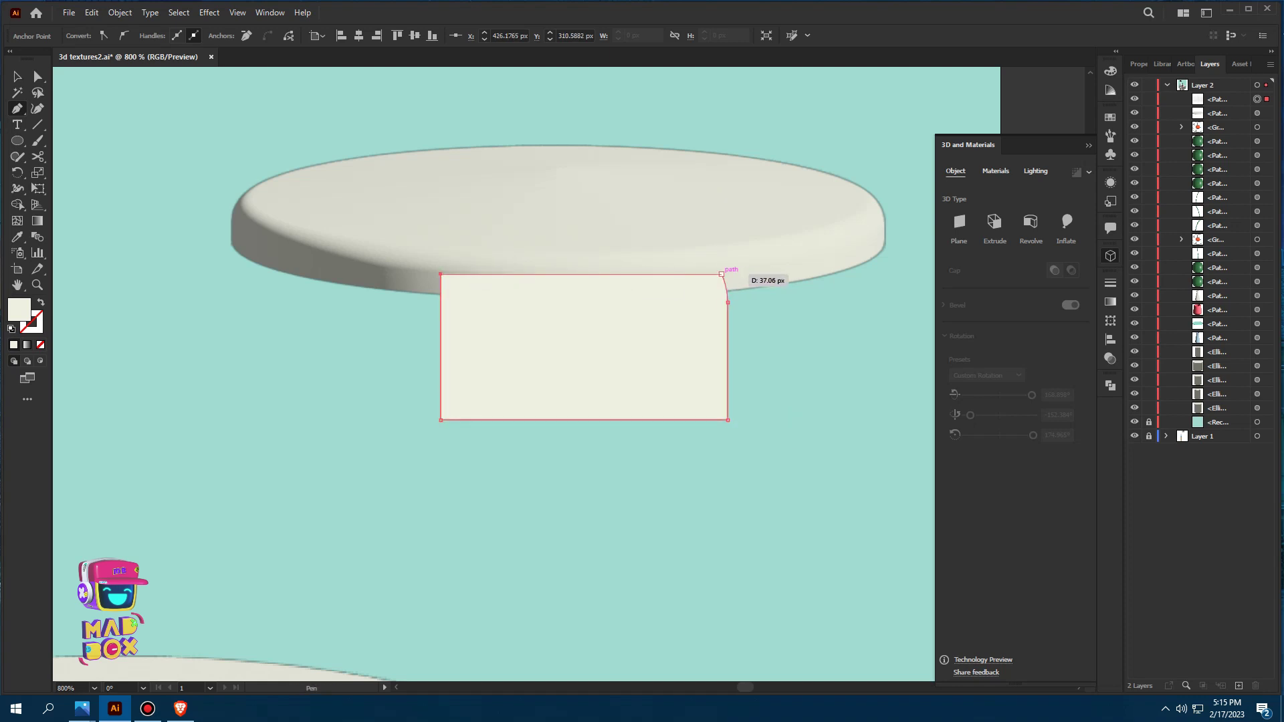
left_click(722, 274)
Round the body profile's top-right and bottom-right corners
key("a")
scroll(716, 280, "up", 2)
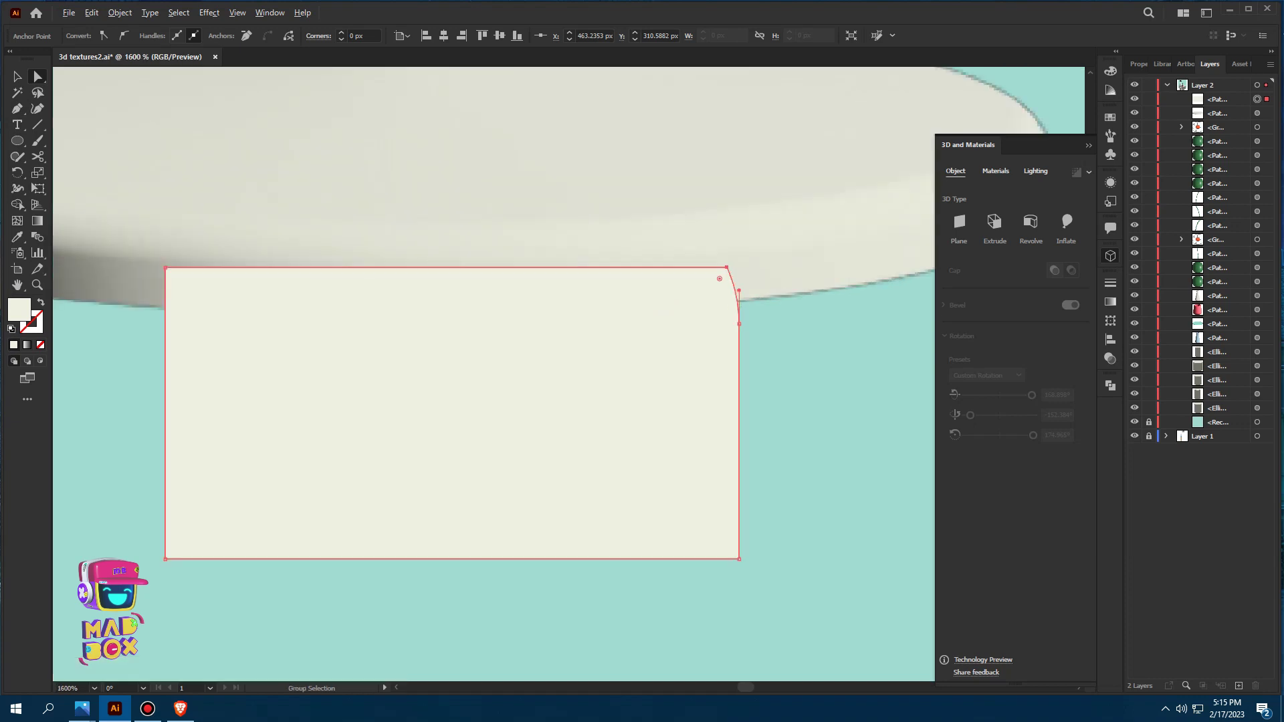
left_click_drag(733, 275, 712, 292)
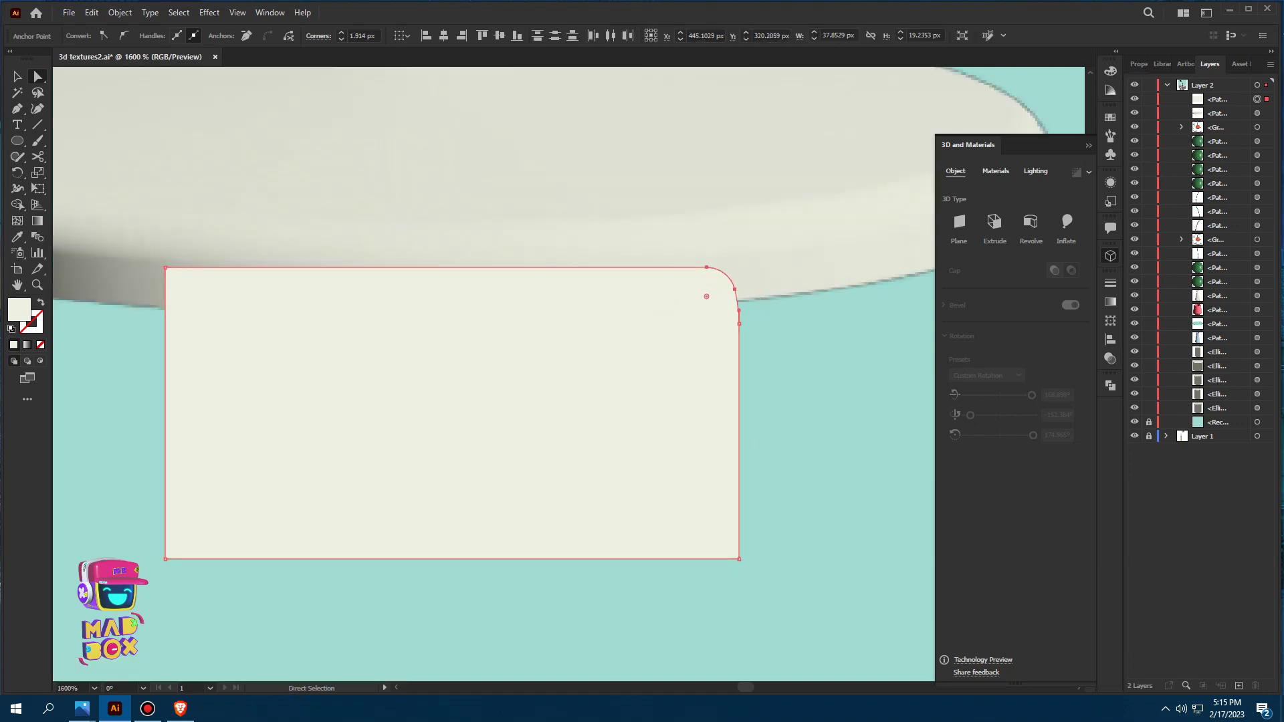
left_click_drag(729, 547, 648, 495)
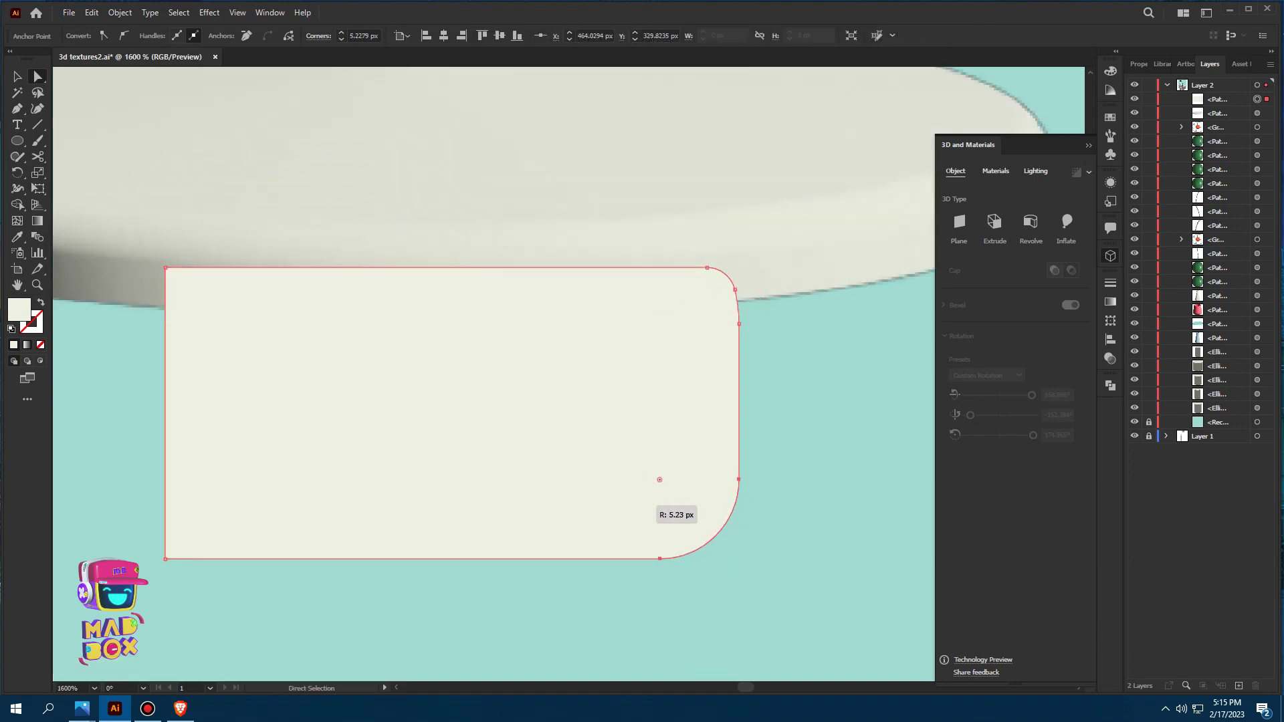
scroll(654, 474, "down", 3)
scroll(654, 474, "down", 1)
Bring the jar body to the front, then resize and nudge it to fit under the lid
key("v")
left_click_drag(630, 428, 639, 449)
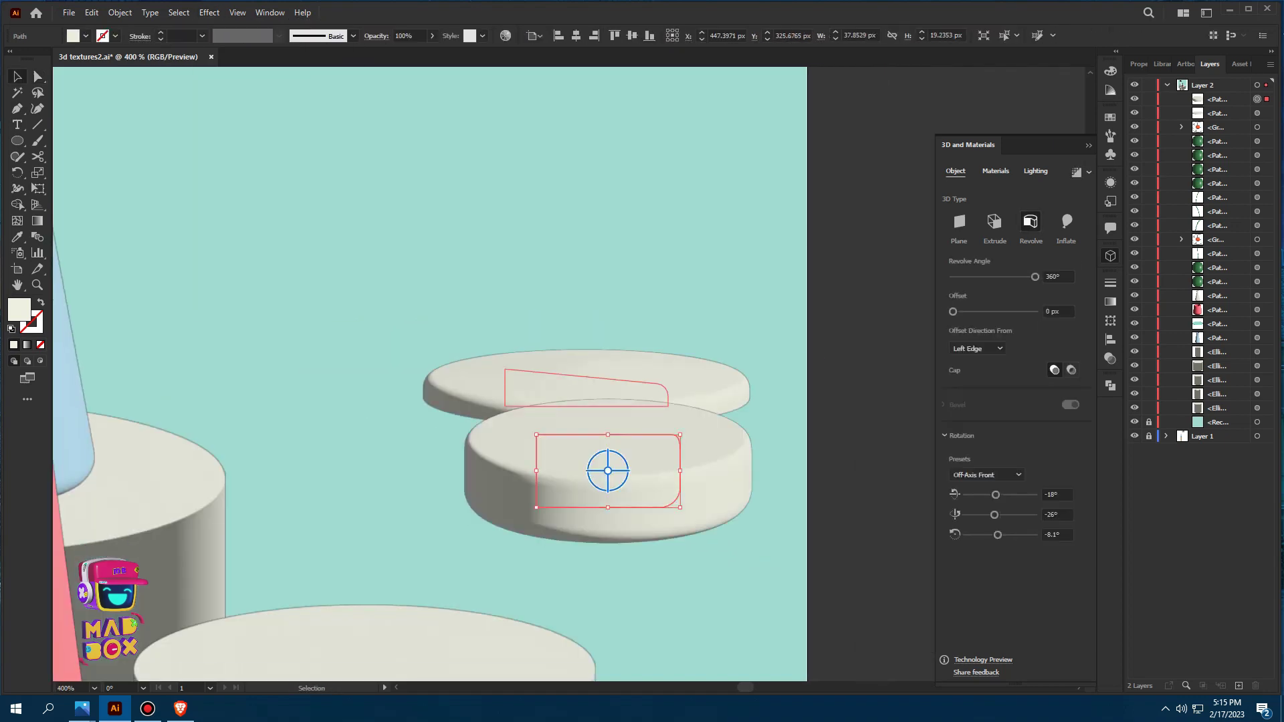
right_click(710, 370)
left_click(897, 298)
key("a")
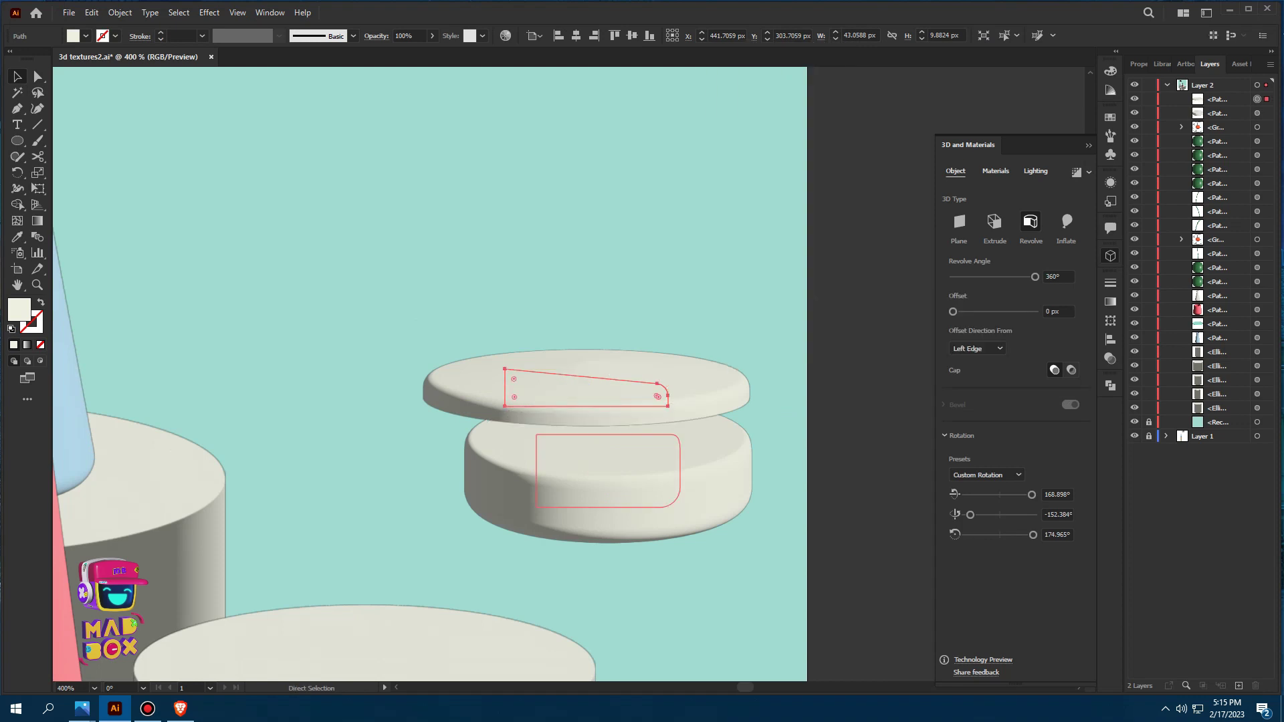
left_click(611, 367)
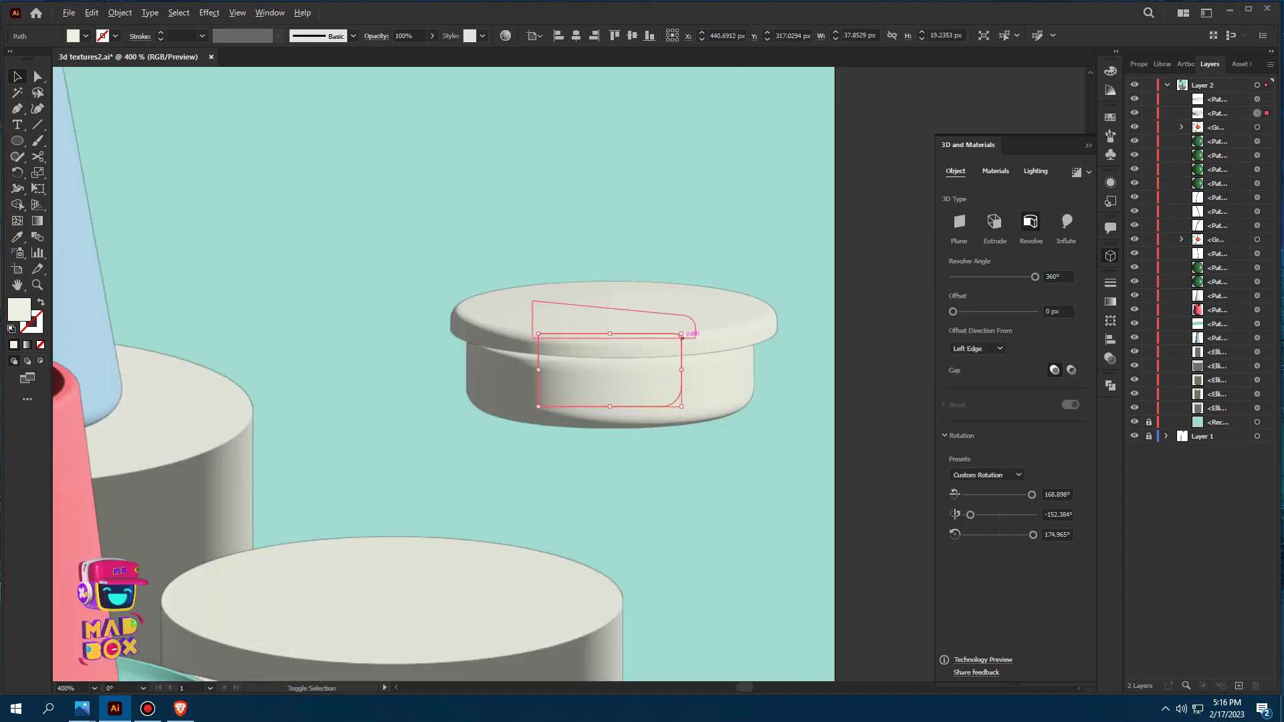
left_click_drag(680, 329, 692, 329)
key("Right")
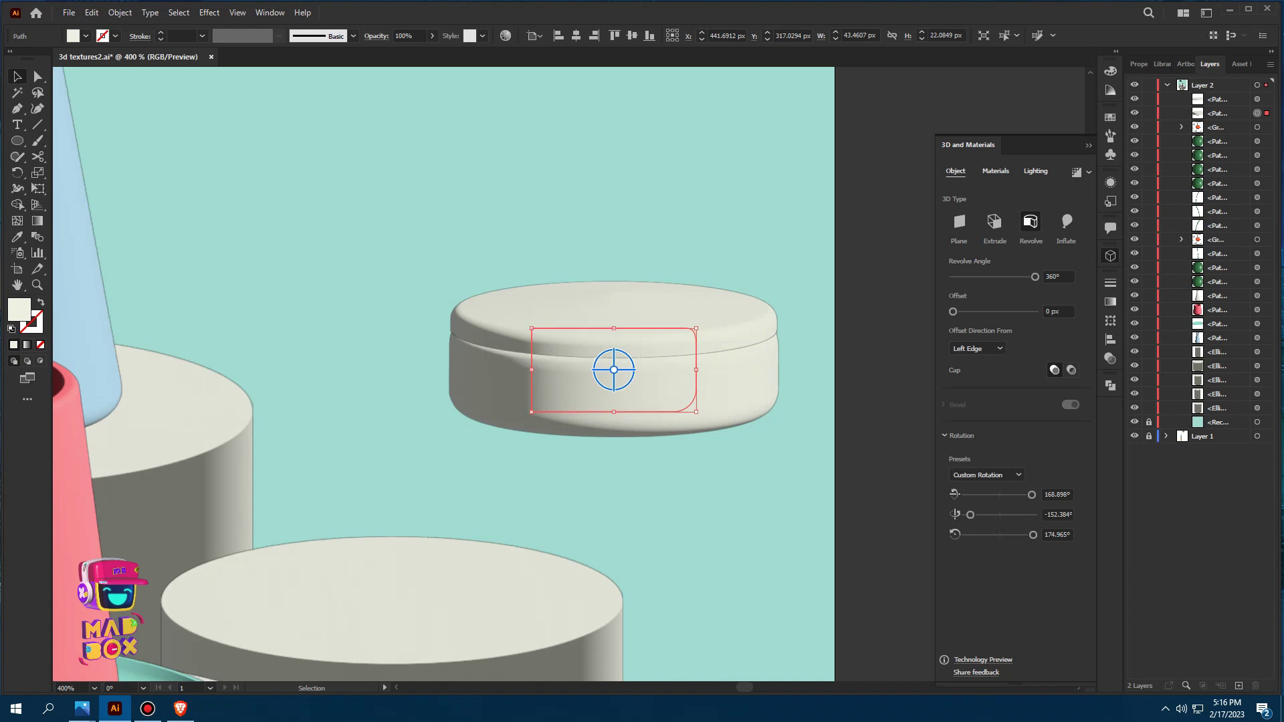
key("ctrl+equal")
key("p")
left_click_drag(557, 273, 577, 274)
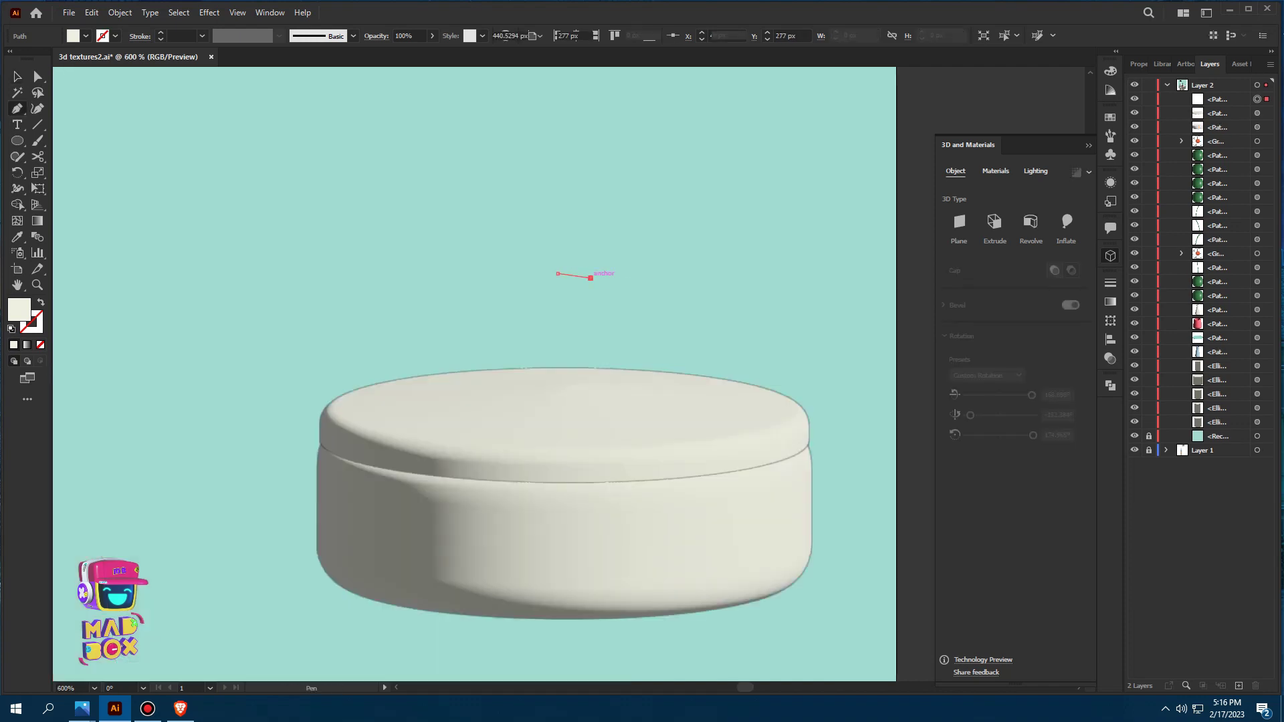
Close the small knob profile and revolve it into a 3D shape
left_click(590, 277)
left_click(558, 310)
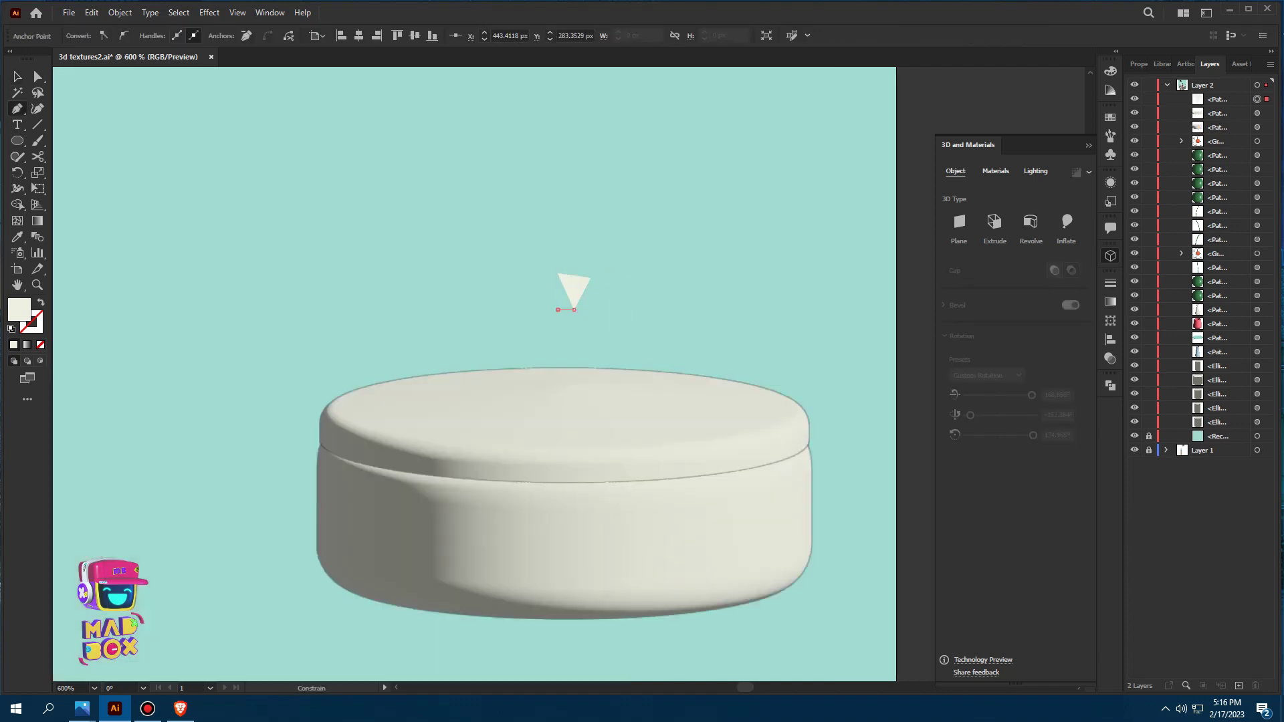
key("v")
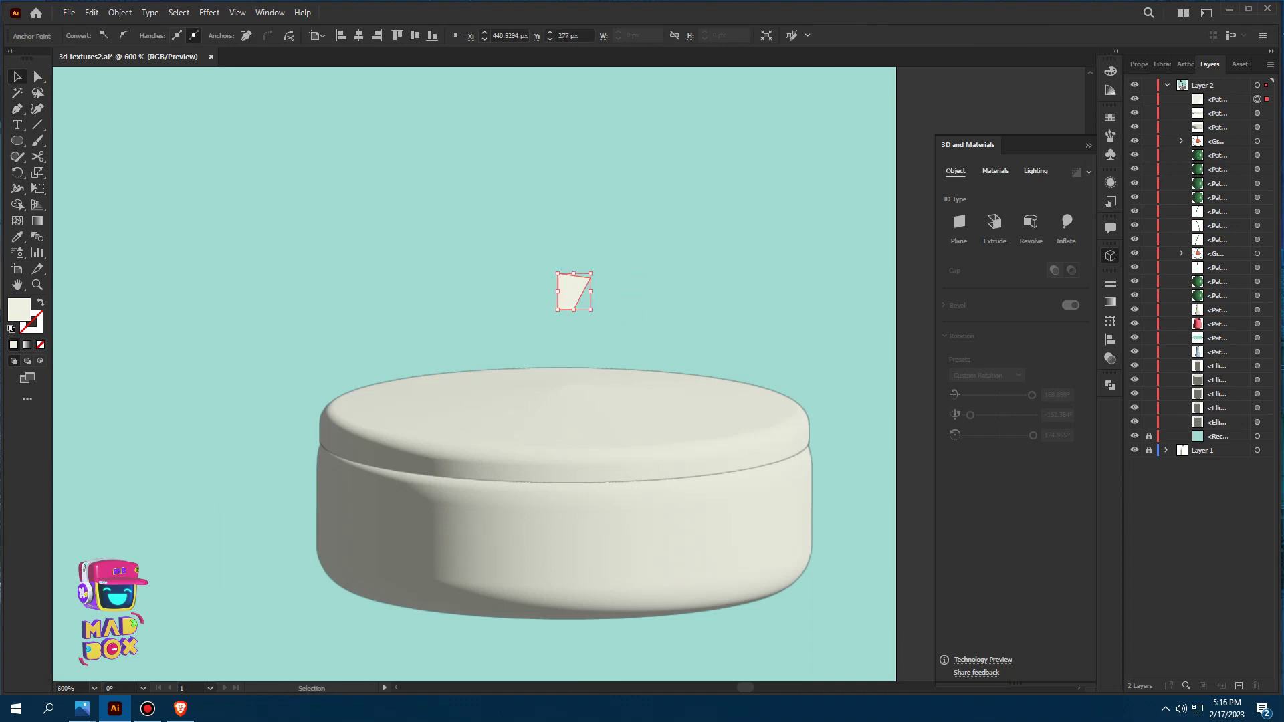
left_click(1031, 223)
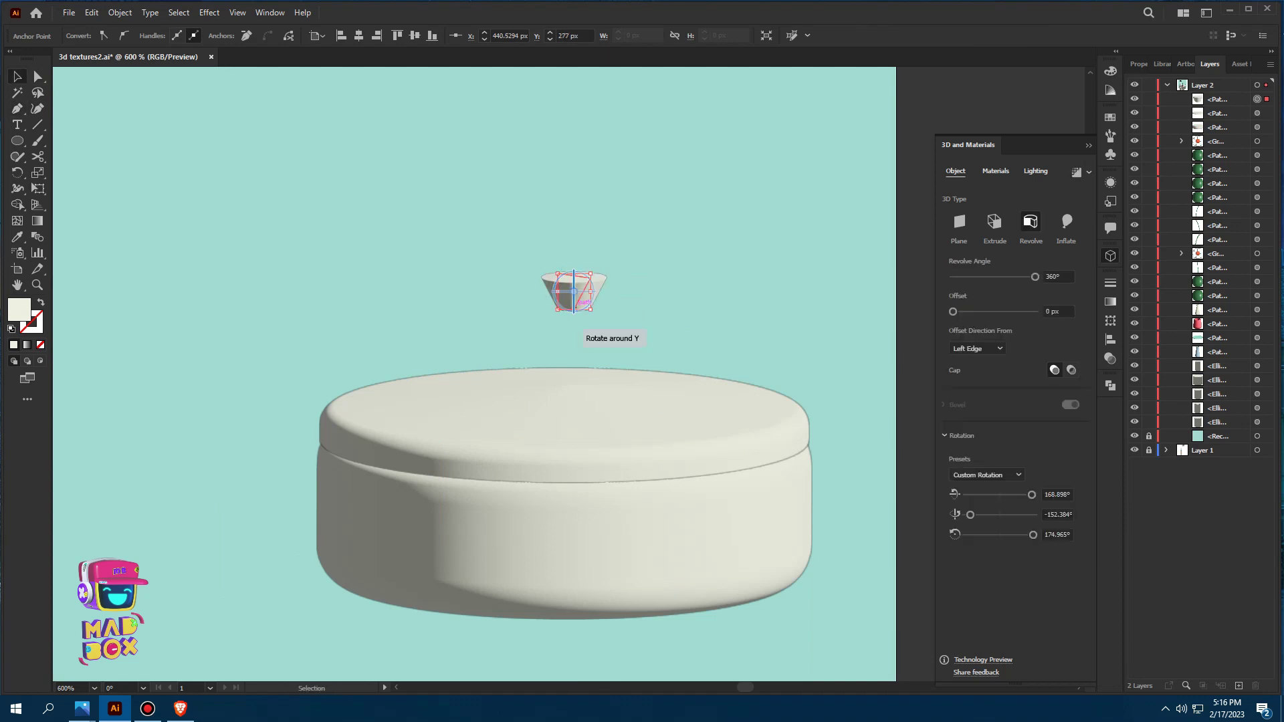
Round the top corner of the knob's profile
key("ctrl+plus")
key("ctrl+plus")
key("ctrl+plus")
key("ctrl+plus")
key("a")
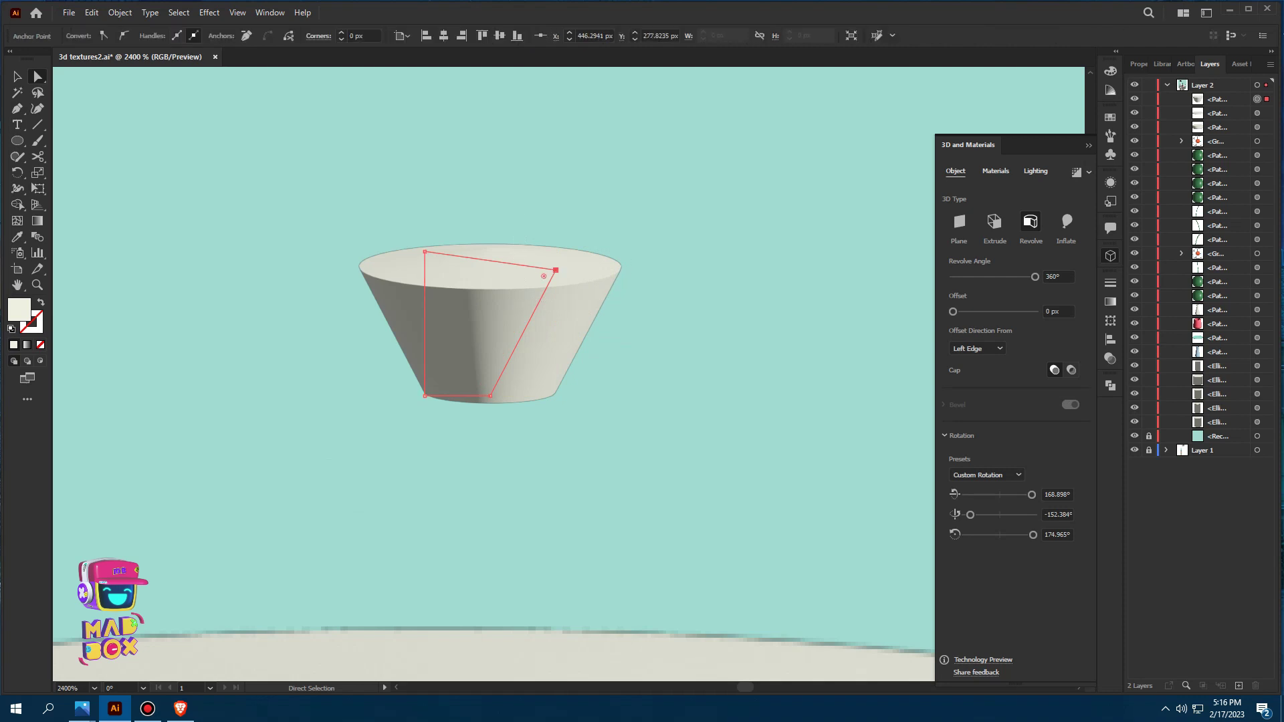
left_click_drag(545, 274, 525, 286)
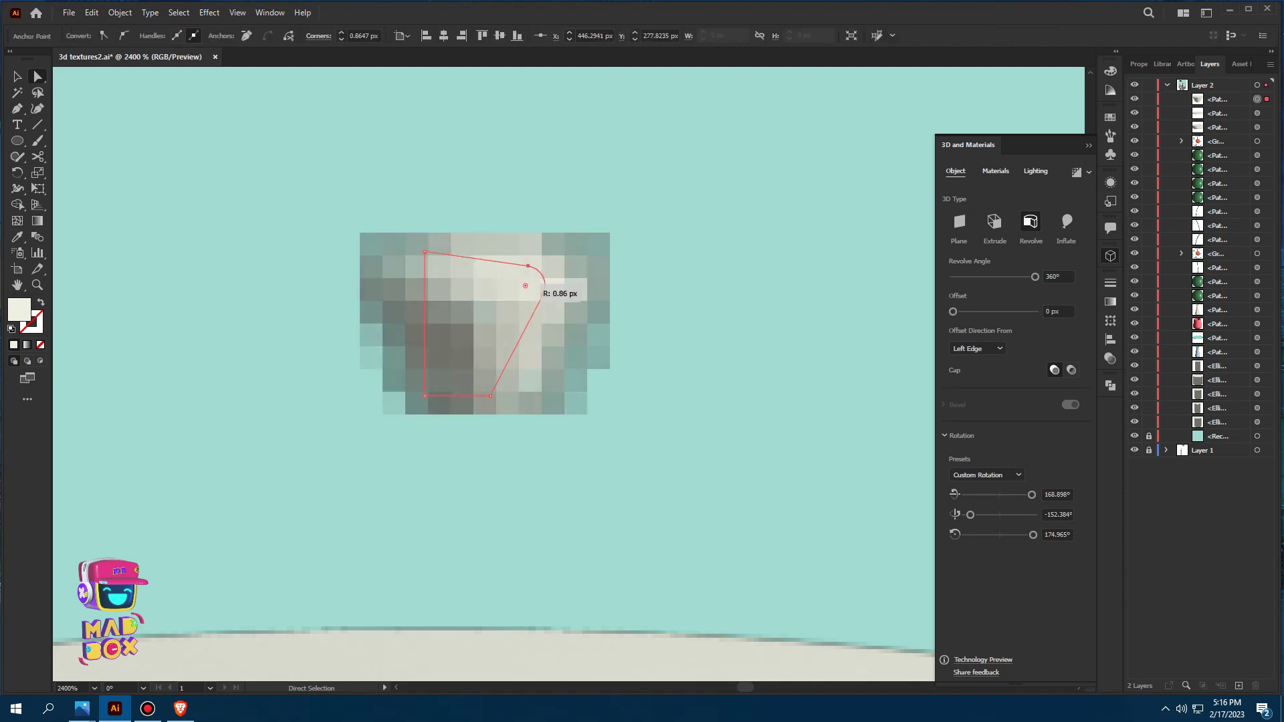
key("v")
key("ctrl+minus")
key("ctrl+minus")
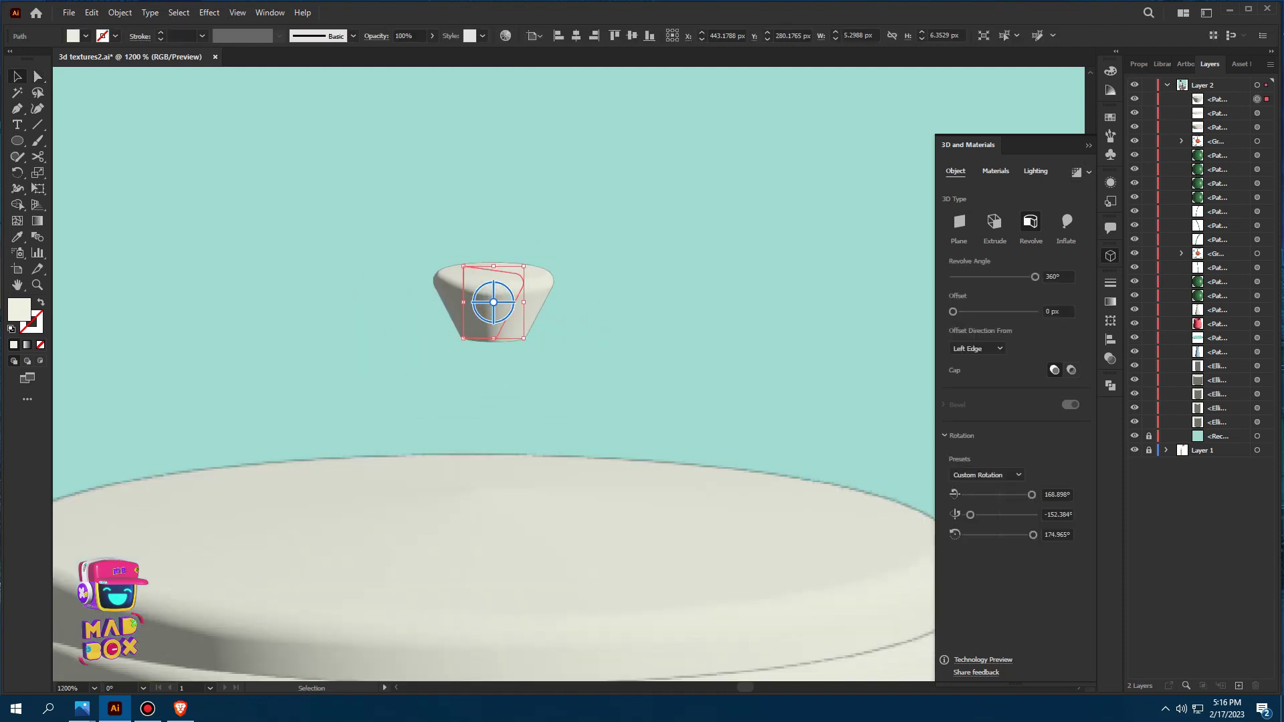
Lower the knob onto the jar lid and shift the lidded jar down and left
left_click_drag(500, 322, 498, 439)
key("ctrl+minus")
key("ctrl+minus")
key("ctrl+minus")
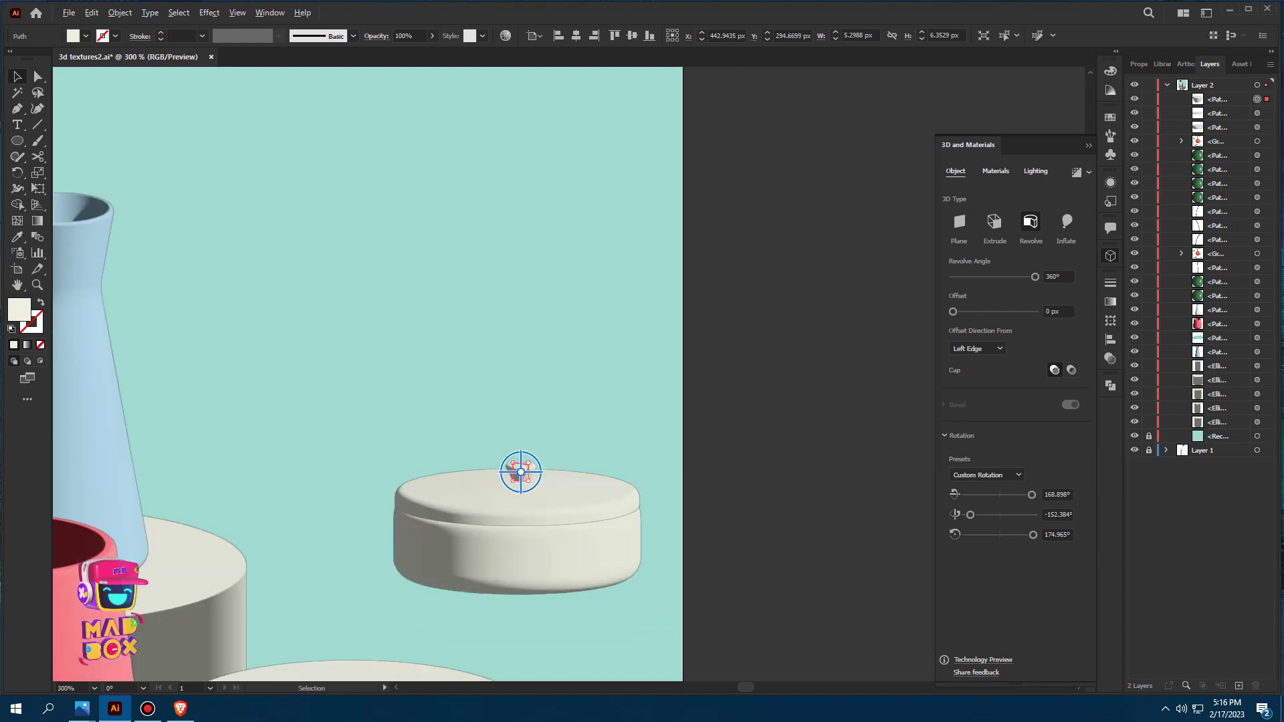
key("ctrl+minus")
right_click(558, 498)
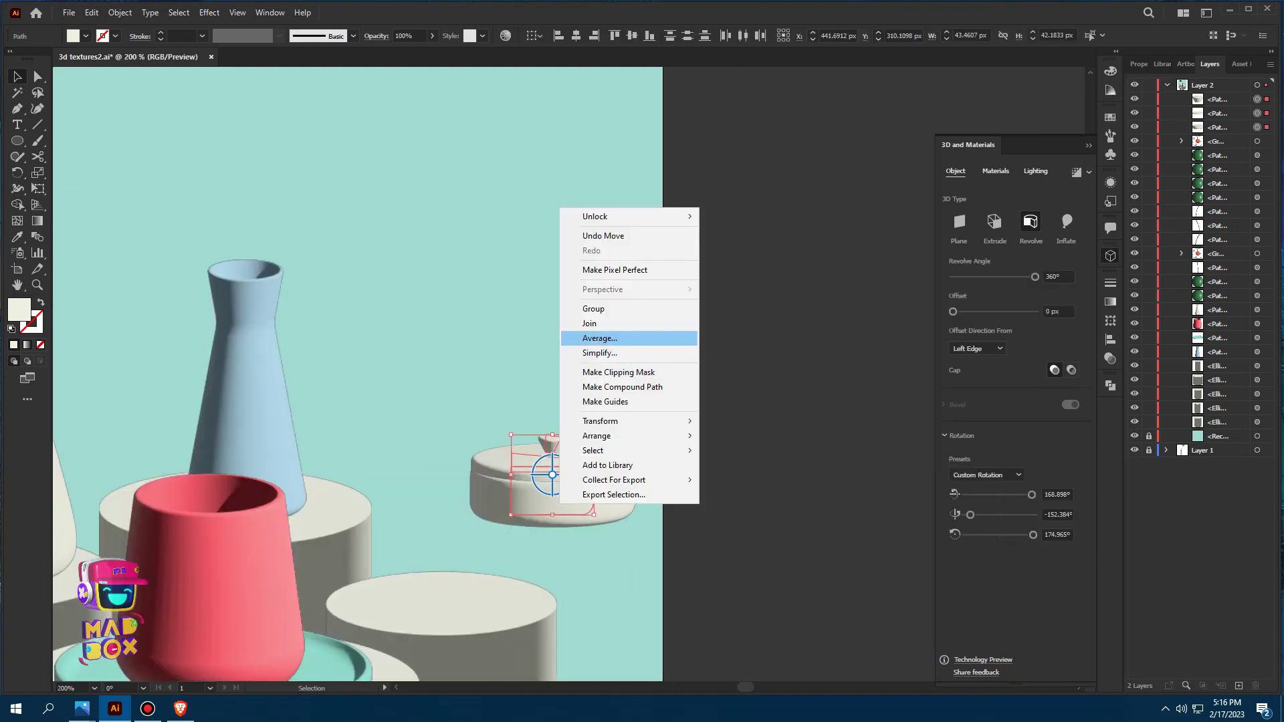
key("Escape")
left_click_drag(535, 401, 669, 271)
mouse_move(652, 364)
left_mouse_down()
mouse_move(574, 427)
mouse_move(695, 397)
left_mouse_up()
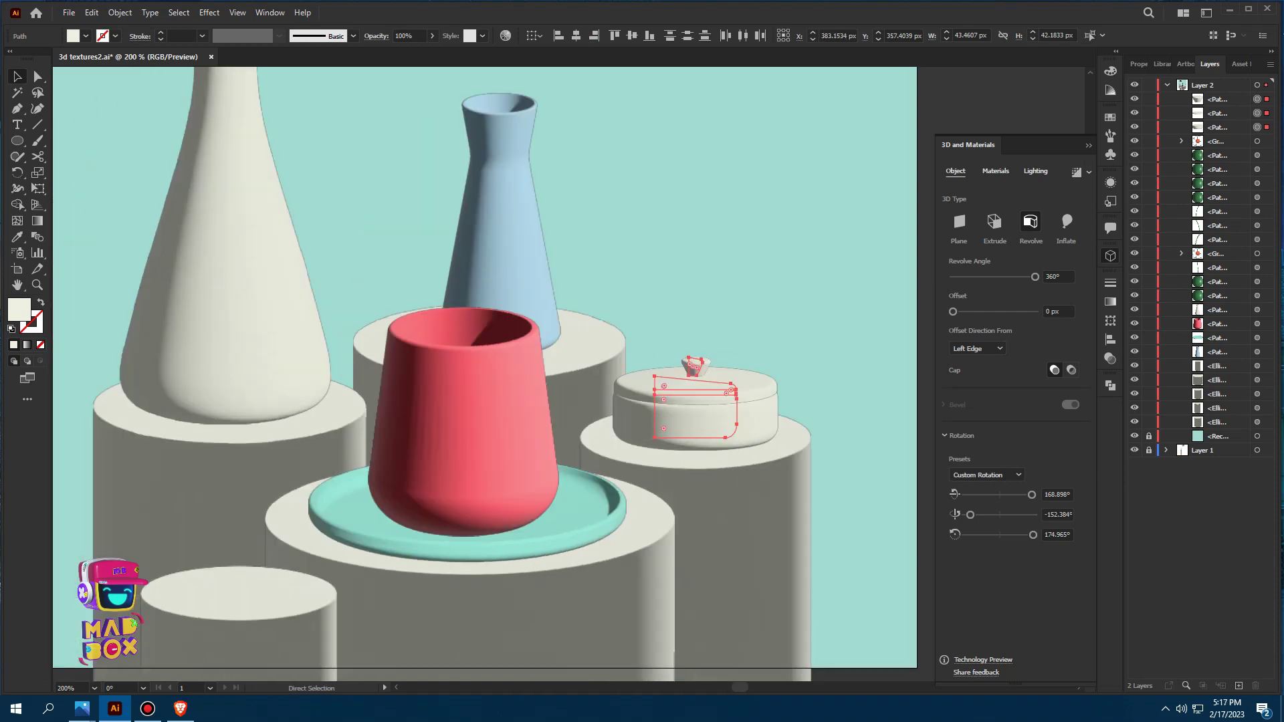
Save the file and deselect the finished jar
key("ctrl+s")
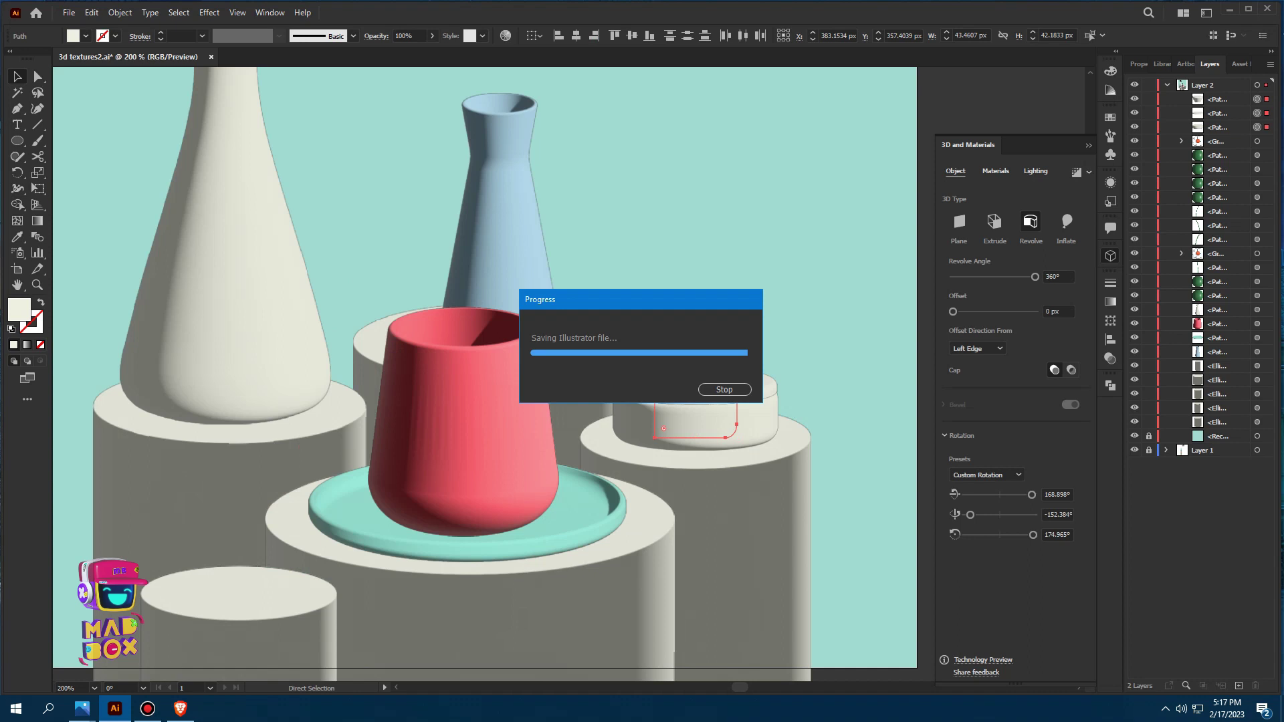
key("ctrl+shift+a")
key("p")
mouse_move(687, 415)
left_mouse_down()
mouse_move(618, 464)
mouse_move(638, 454)
left_mouse_up()
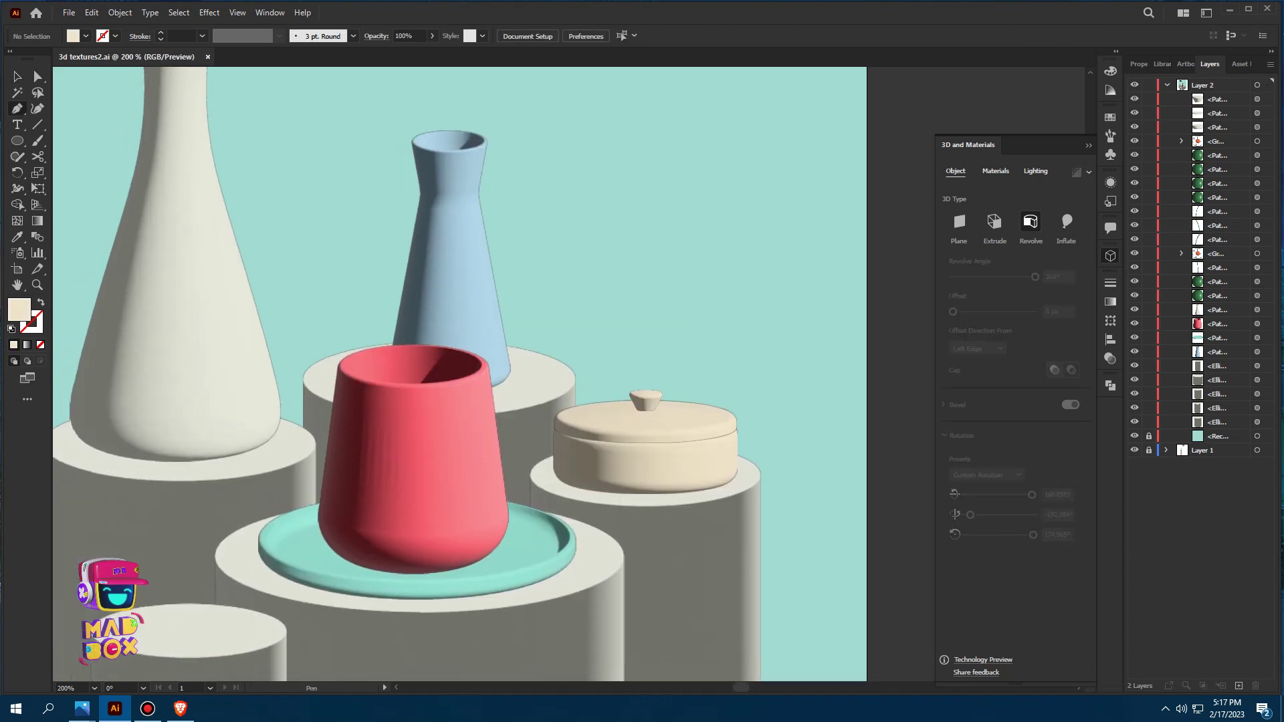
Pen-draw the curved cup profile from its top rim down to the base
left_click_drag(733, 127, 770, 127)
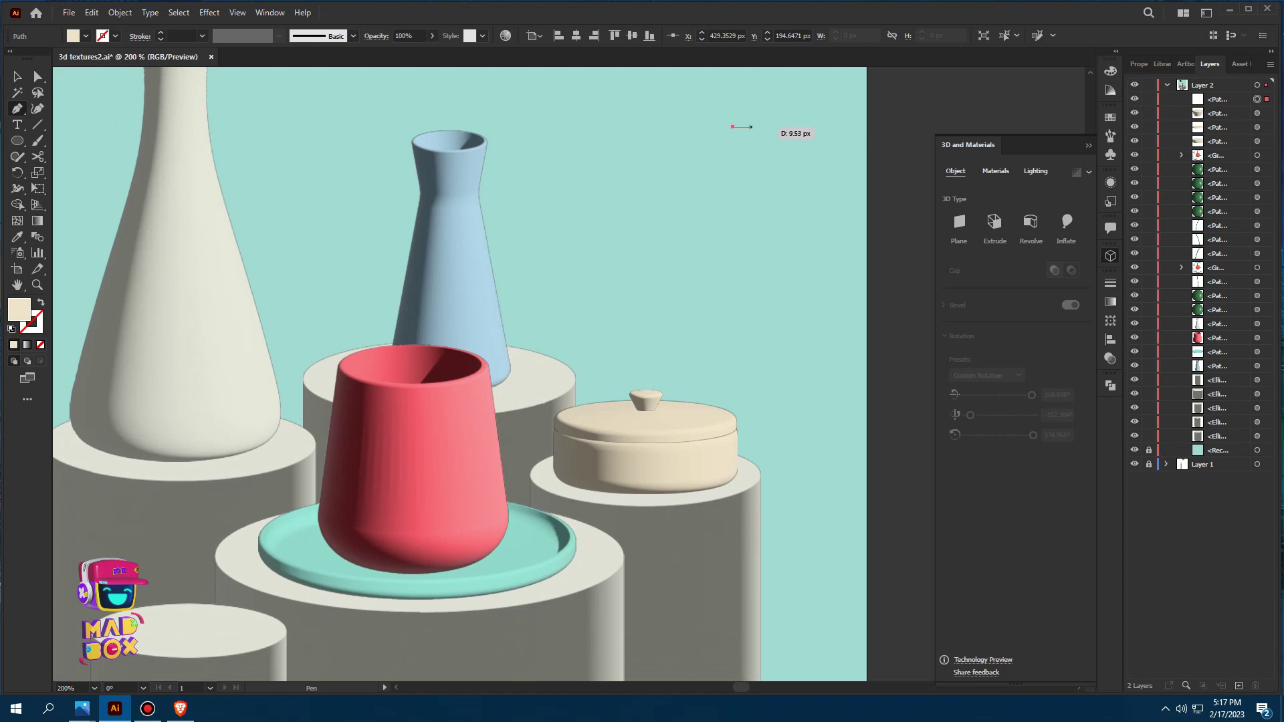
scroll(735, 131, "up", 1)
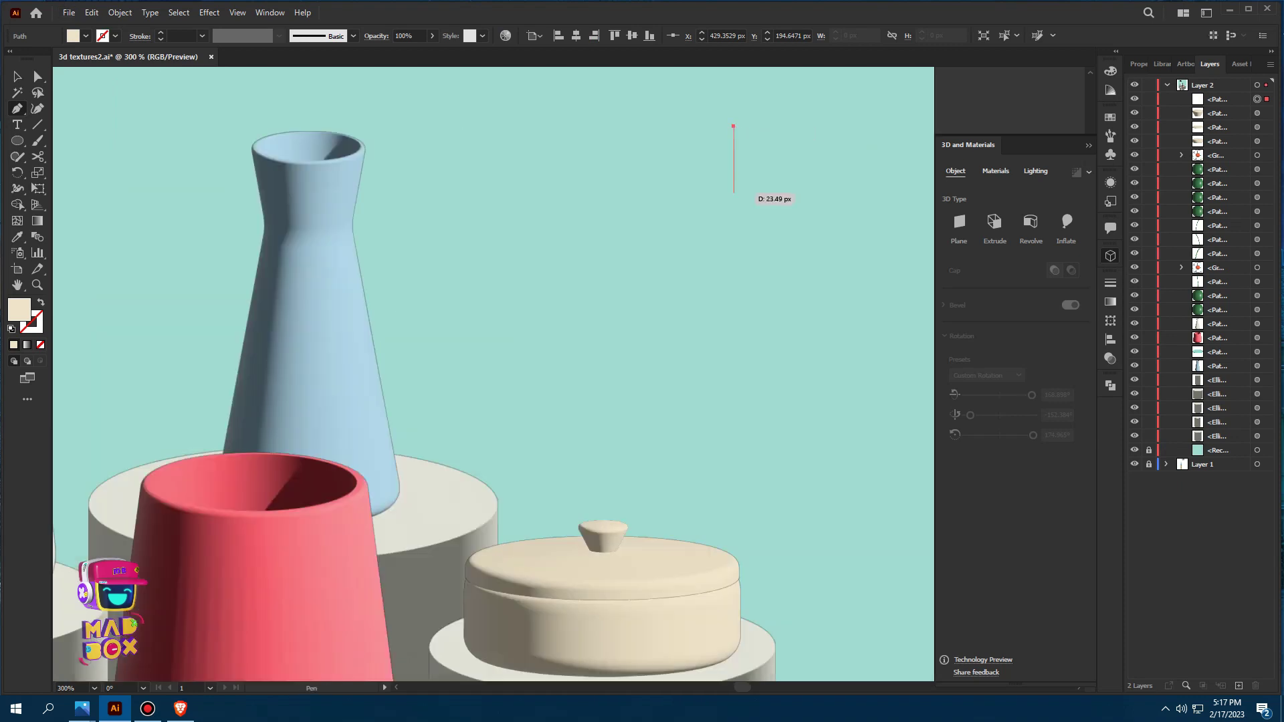
left_click_drag(717, 207, 693, 247)
left_click_drag(696, 243, 690, 248)
scroll(797, 102, "up", 3)
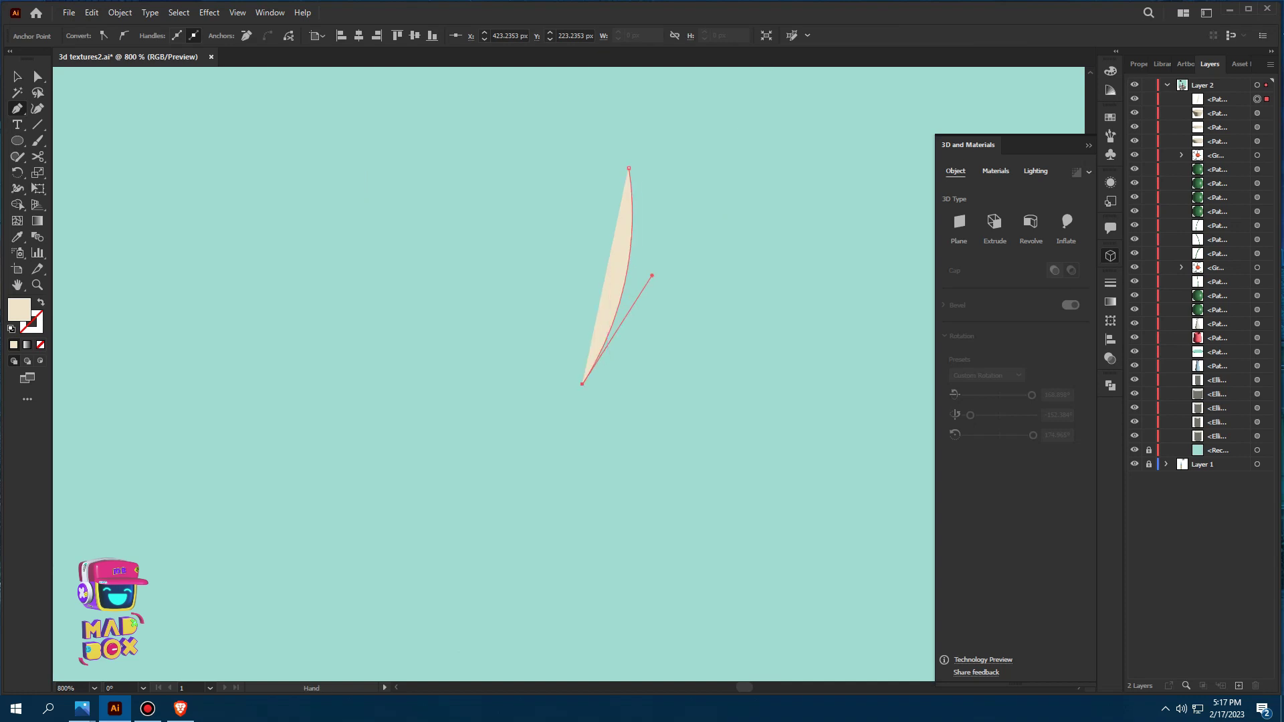
left_click_drag(568, 384, 487, 384)
Turn the profile into a thicker, round-capped stroke with no fill
key("shift+x")
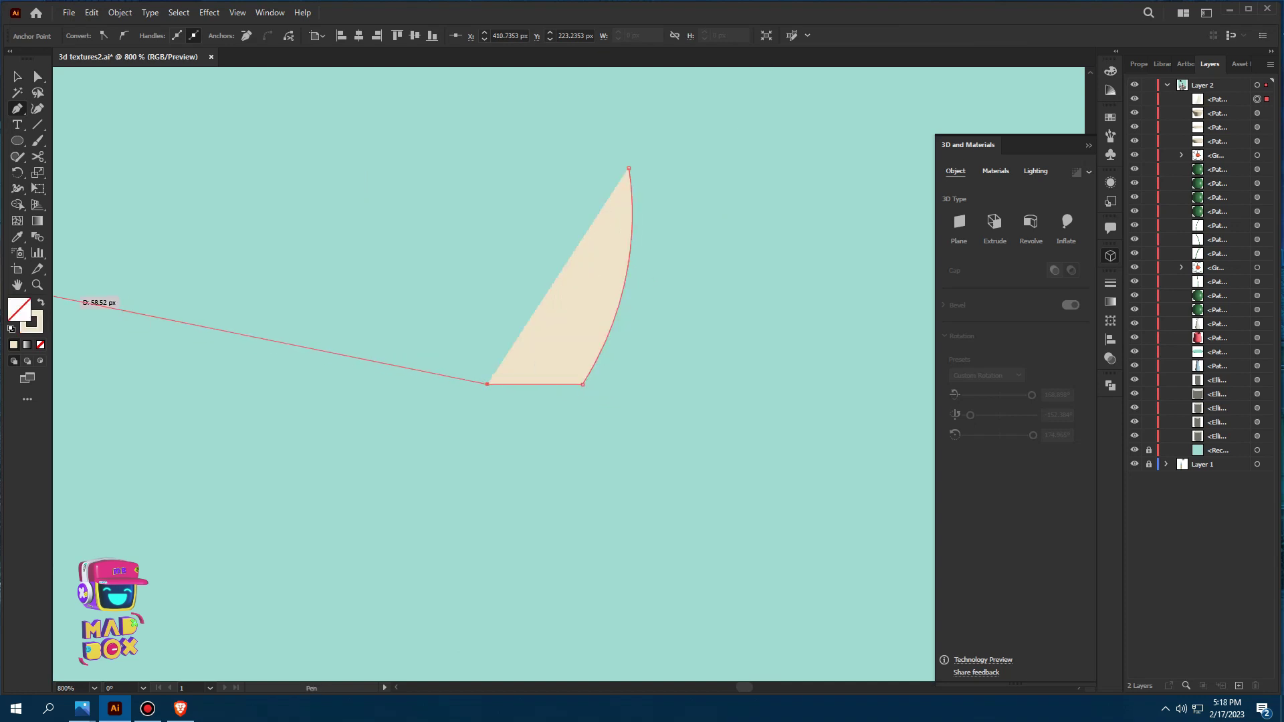
key("v")
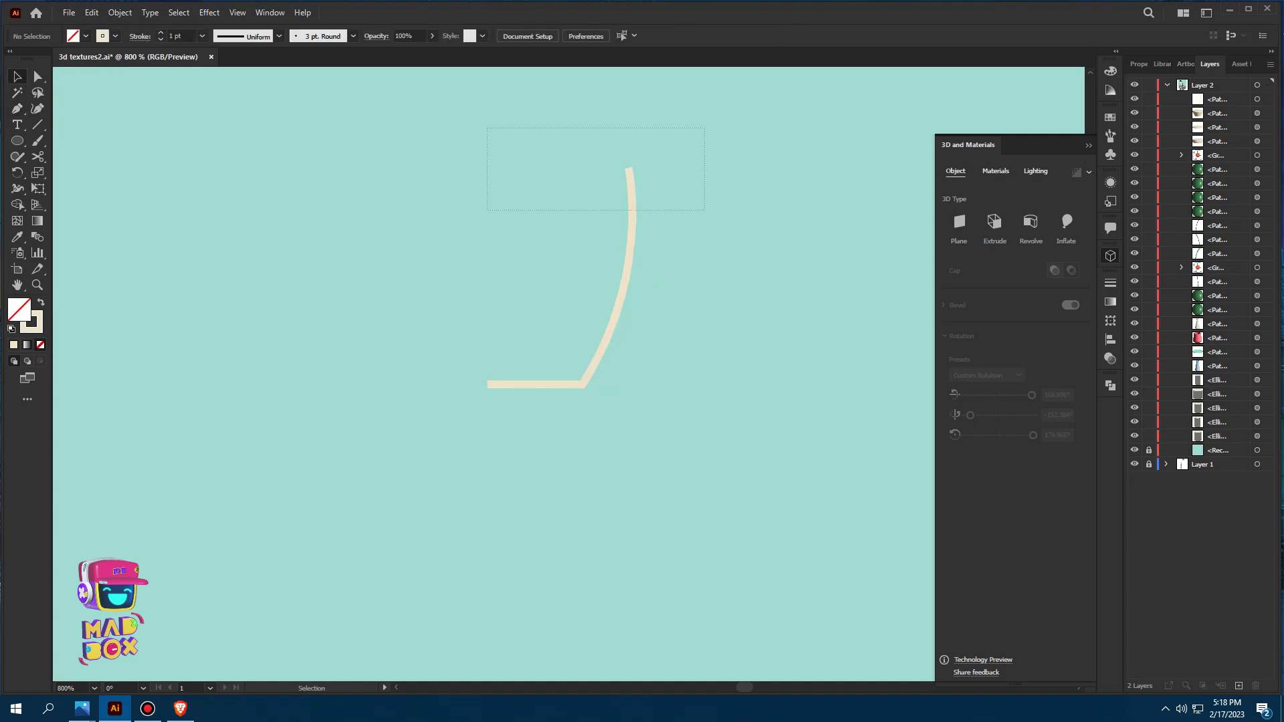
type("2")
key("Return")
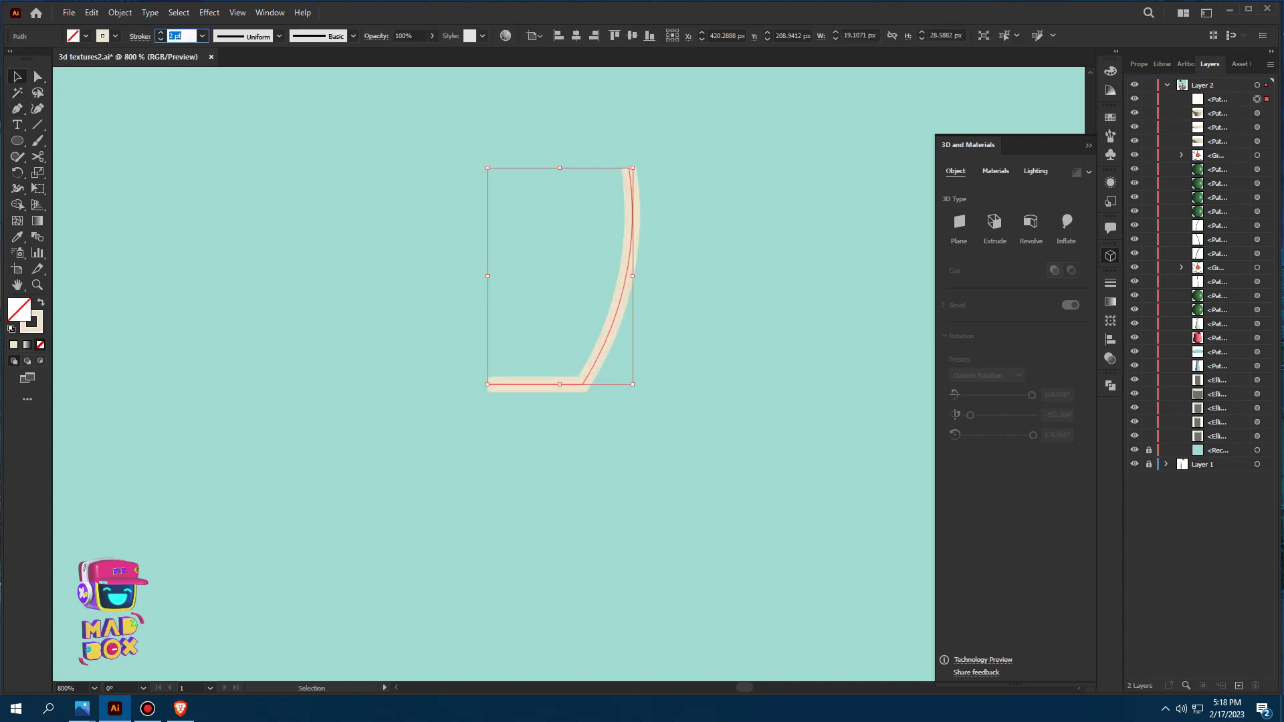
left_click(1139, 64)
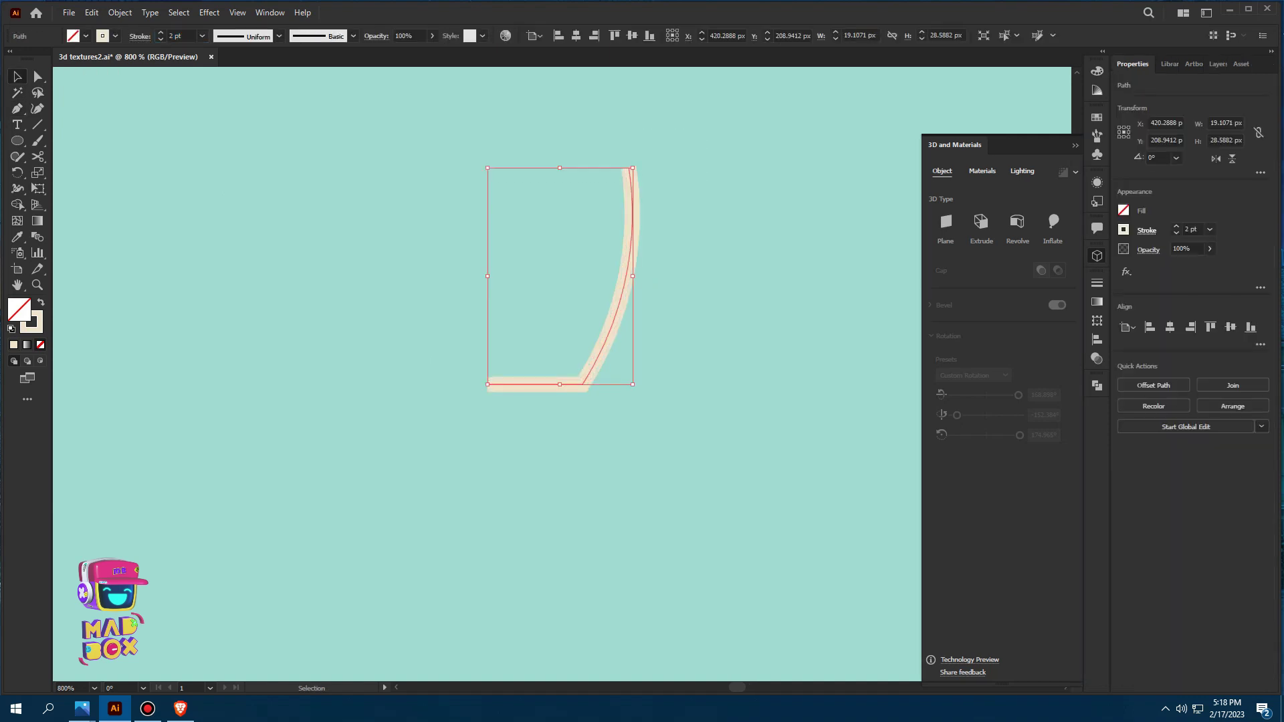
left_click(1147, 230)
left_click(1075, 265)
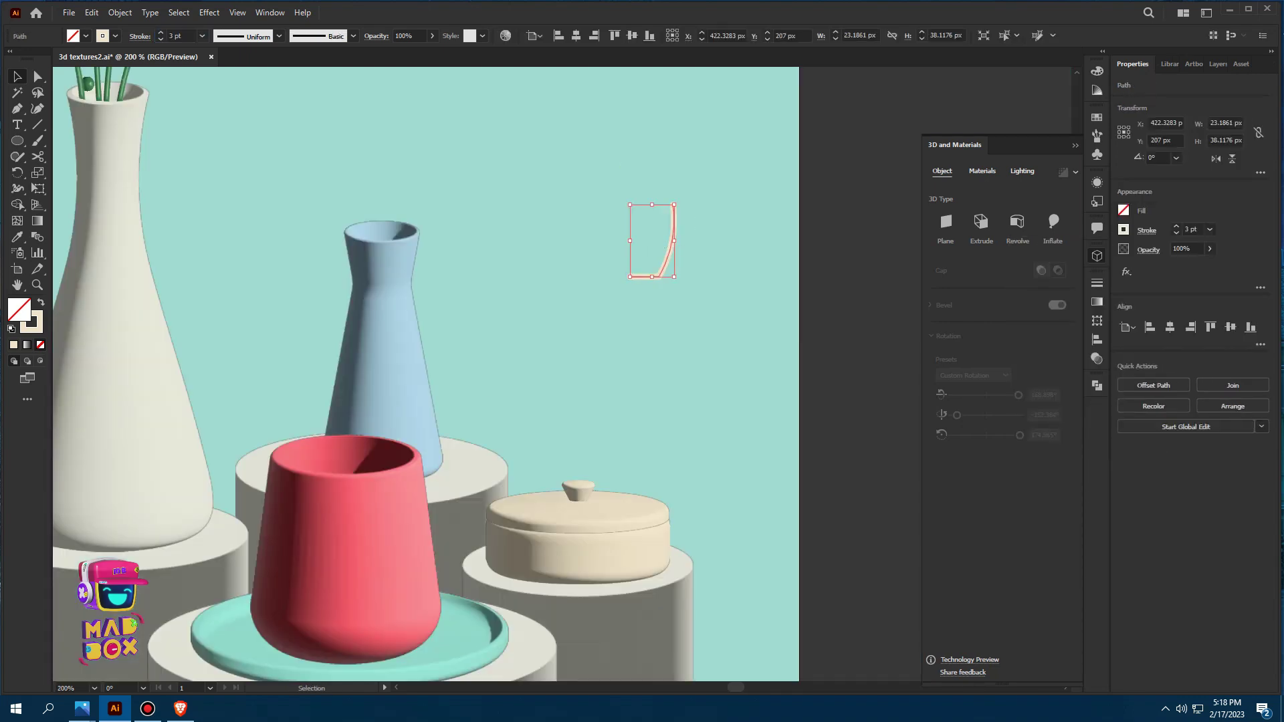
Revolve the profile into a 42 px-tall cup coloured like the white vase
left_click(1017, 223)
left_click_drag(653, 276, 652, 284)
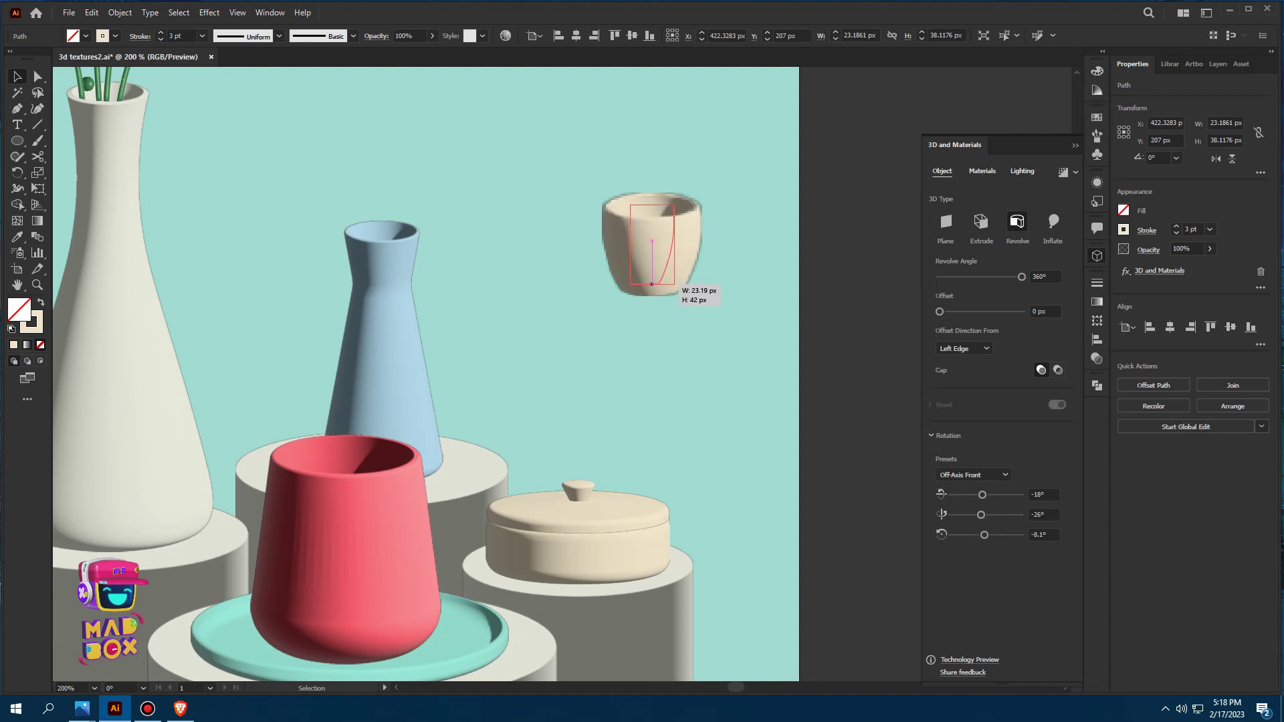
key("i")
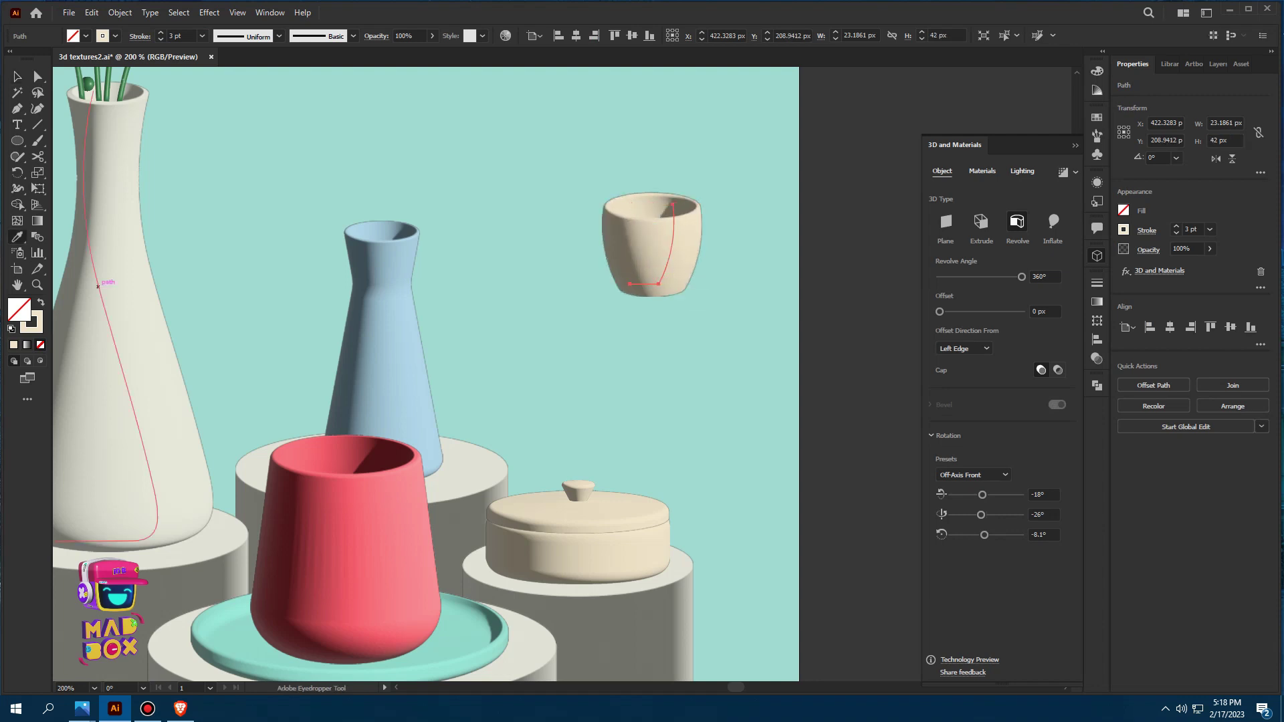
left_click(101, 296)
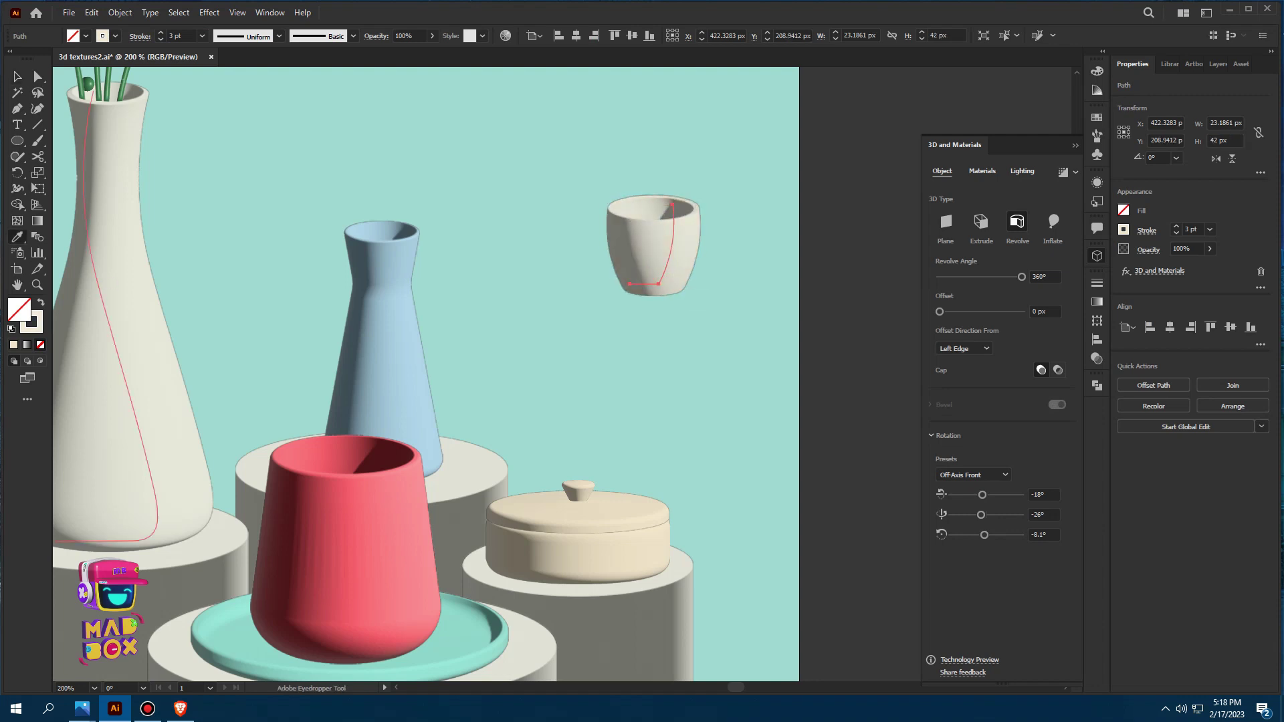
Alt-drag a copy of the cup down-right and colour it orange from the swatches
left_click_drag(653, 252, 725, 312)
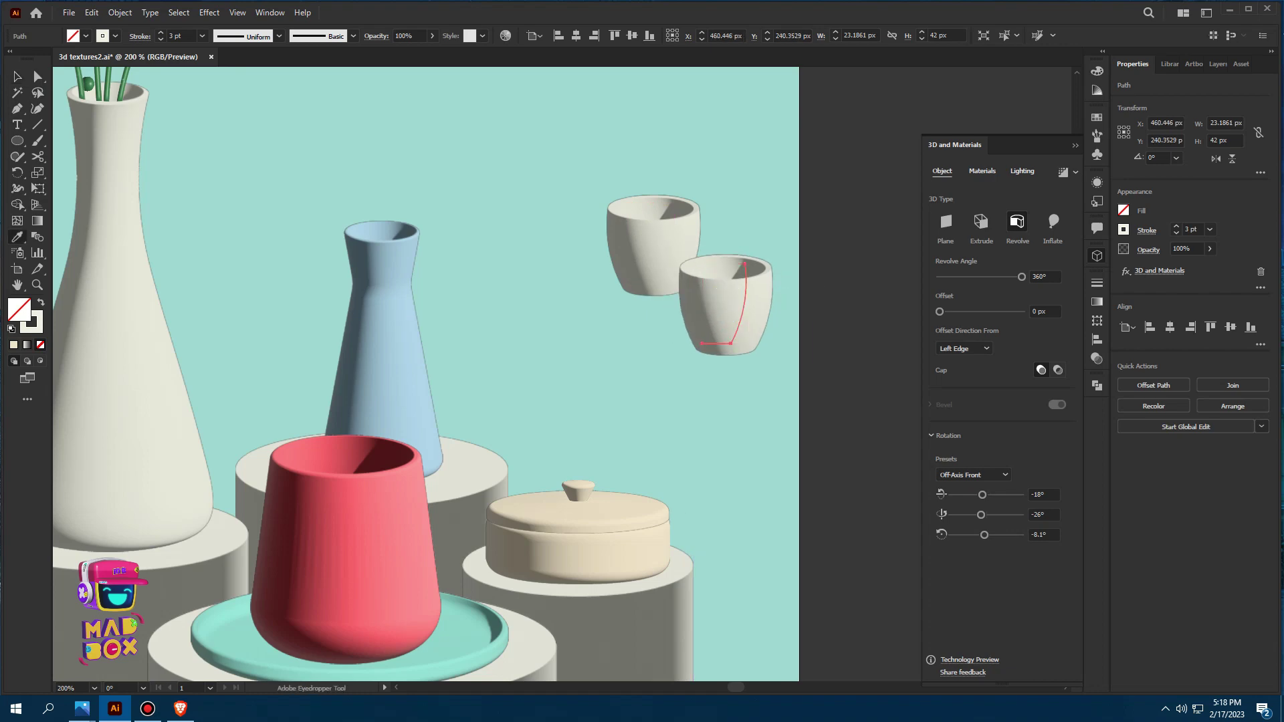
key("ctrl+minus")
mouse_move(468, 334)
left_mouse_down()
mouse_move(591, 434)
mouse_move(607, 431)
left_mouse_up()
left_click(73, 534)
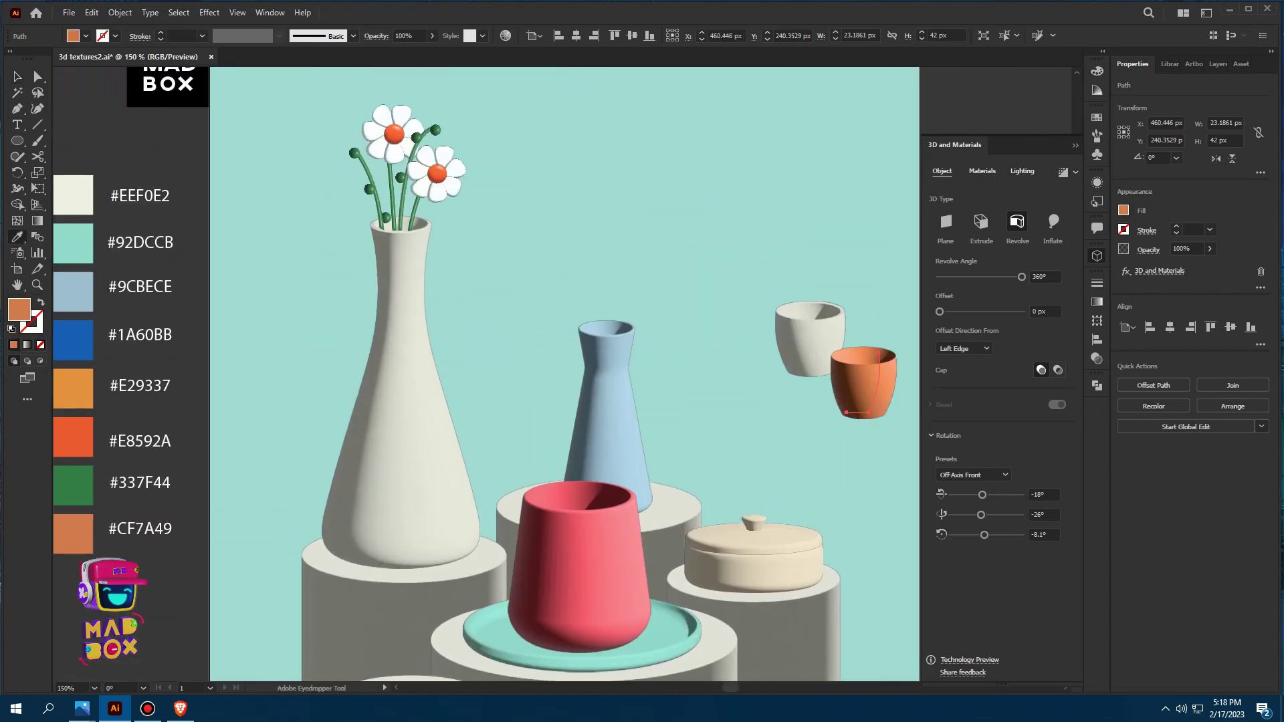
key("ctrl+plus")
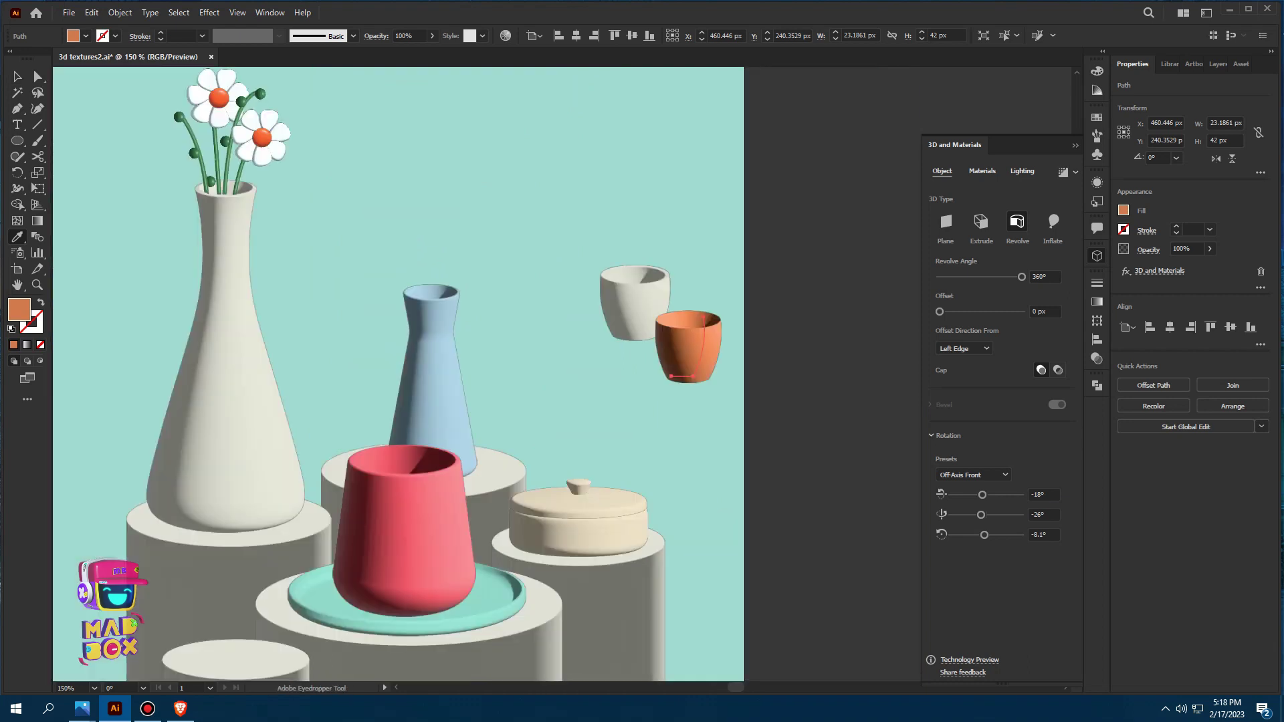
Make orange the orange cup's thicker stroke and tip the white cup onto its side
key("v")
key("shift+x")
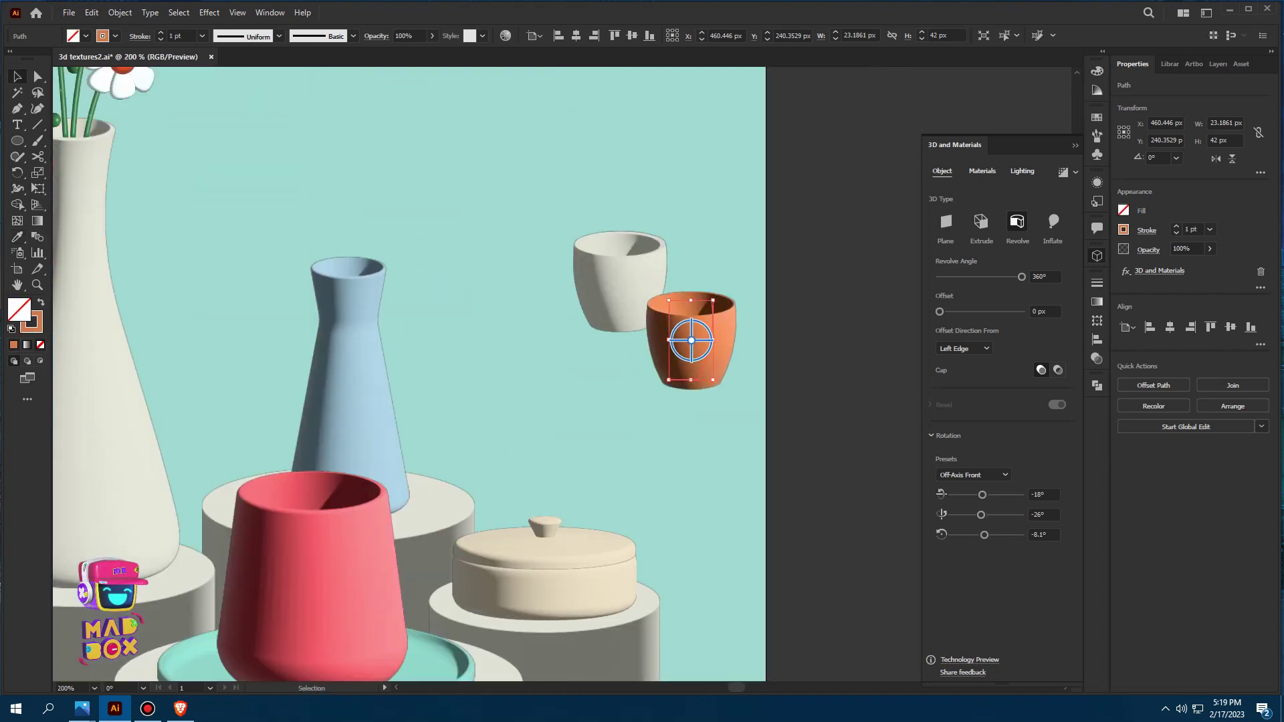
left_click(161, 32)
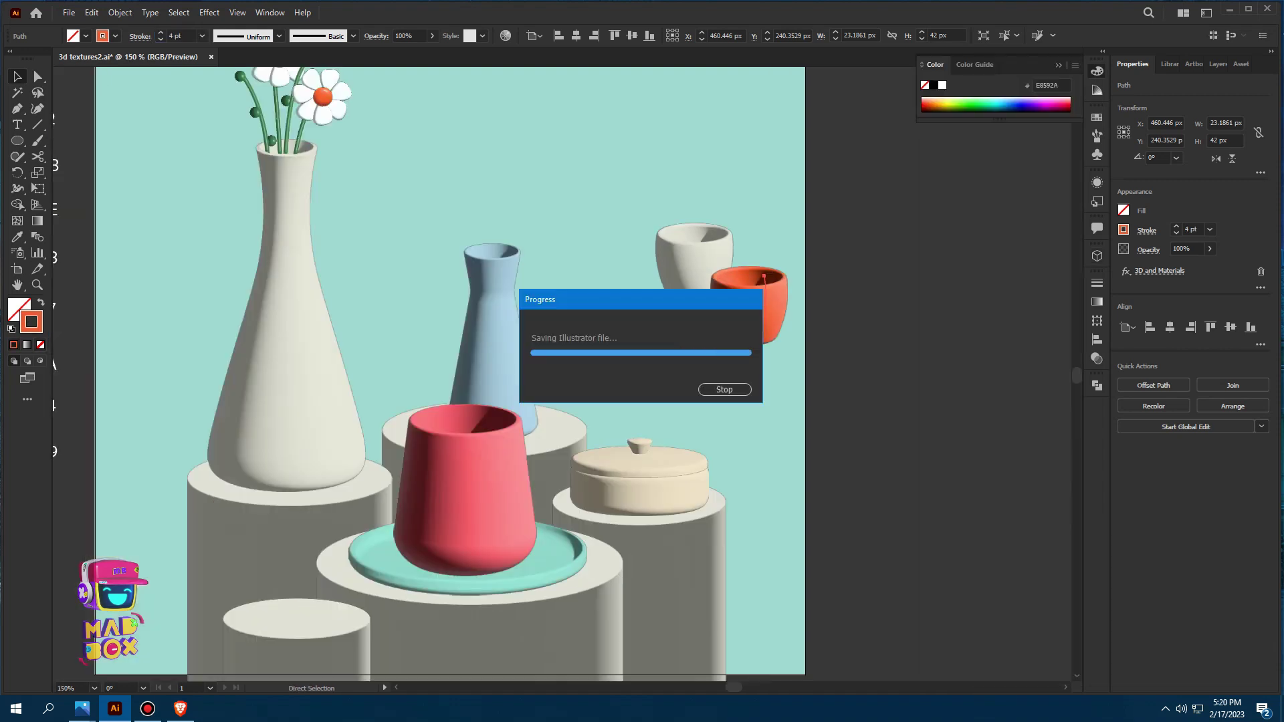
key("v")
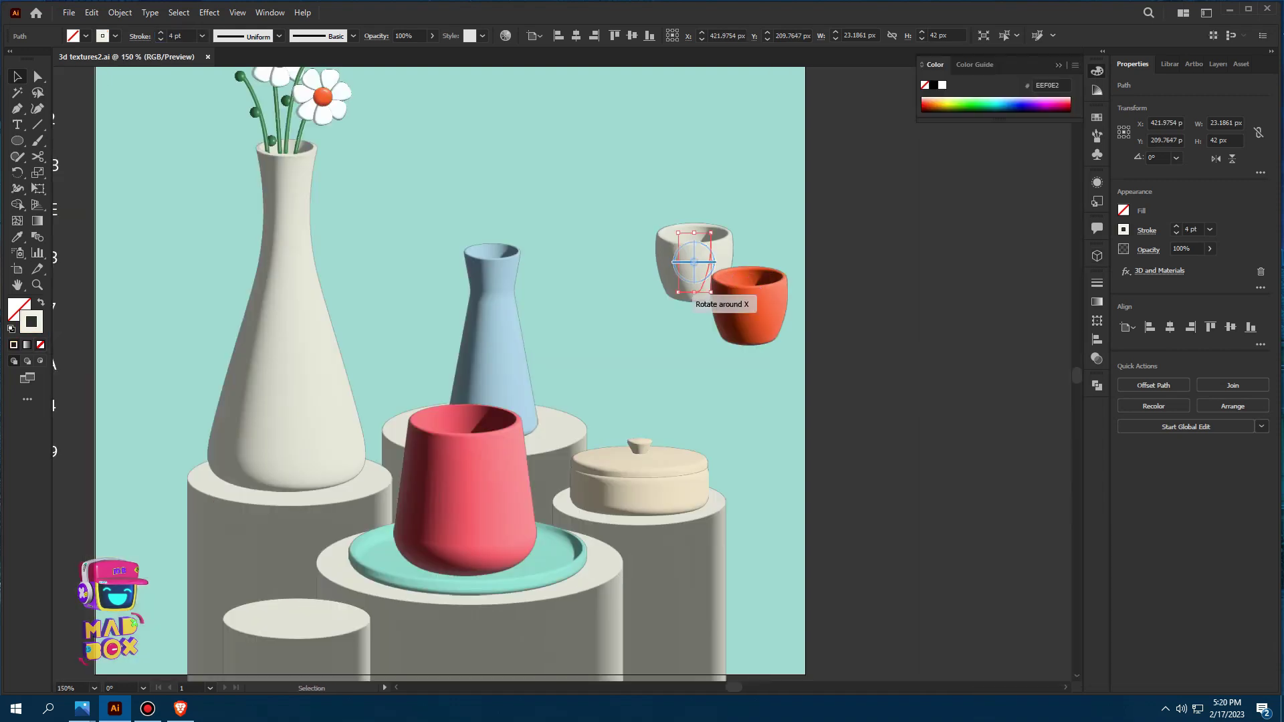
mouse_move(716, 289)
left_mouse_down()
mouse_move(695, 311)
mouse_move(725, 301)
left_mouse_up()
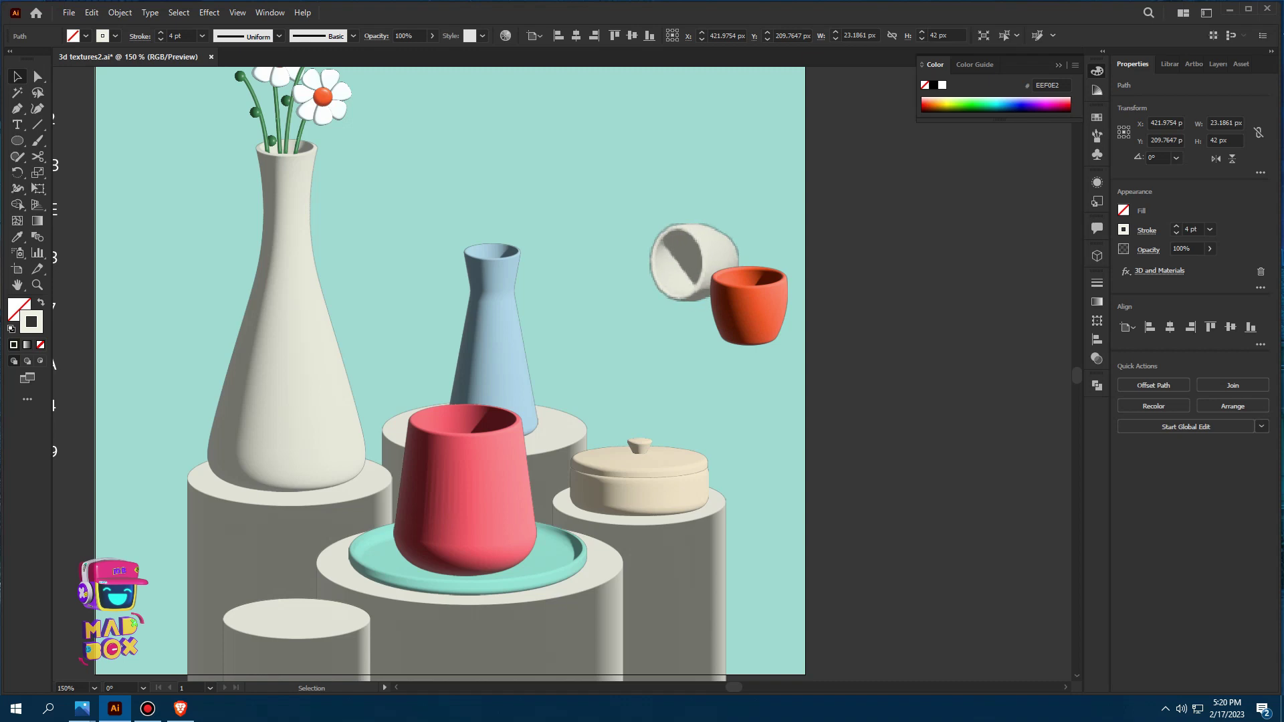
Move both cups onto the front-left pedestal and resize them to fit
left_click(676, 261)
left_click(750, 304, "shift")
left_click_drag(722, 284, 295, 552)
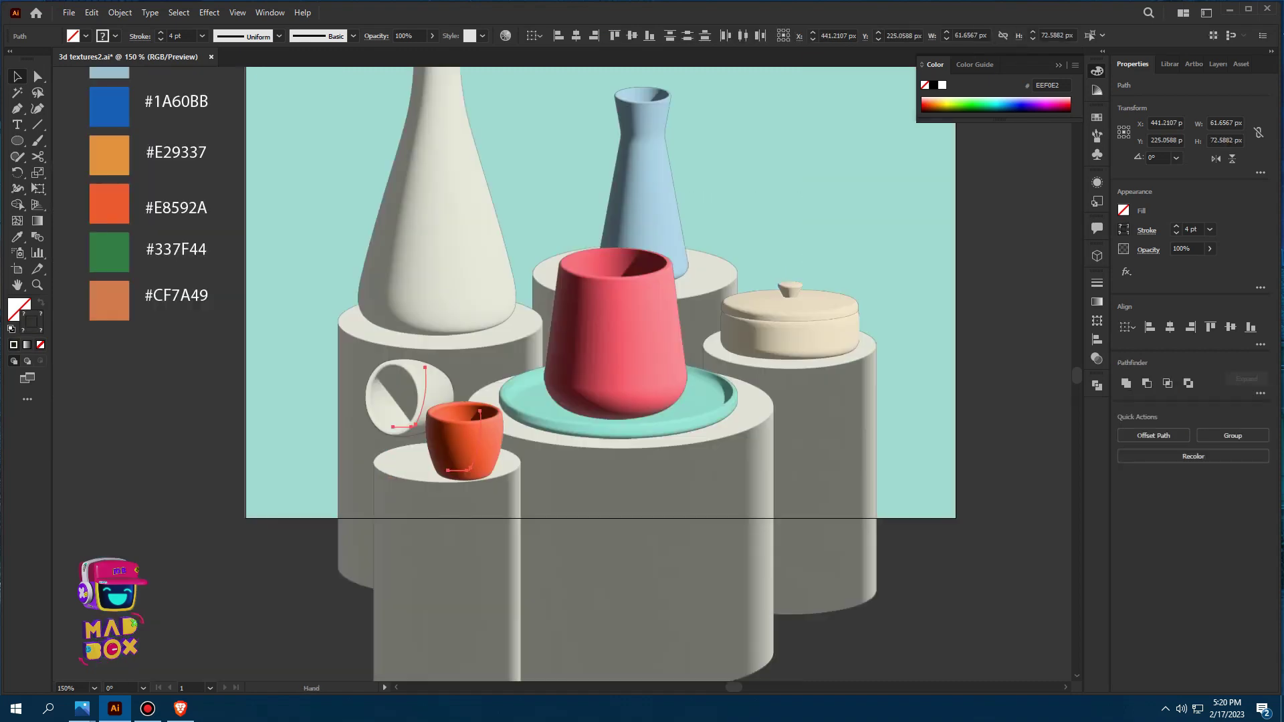
scroll(294, 553, "up", 3)
mouse_move(372, 382)
left_mouse_down()
mouse_move(462, 325)
mouse_move(472, 361)
left_mouse_up()
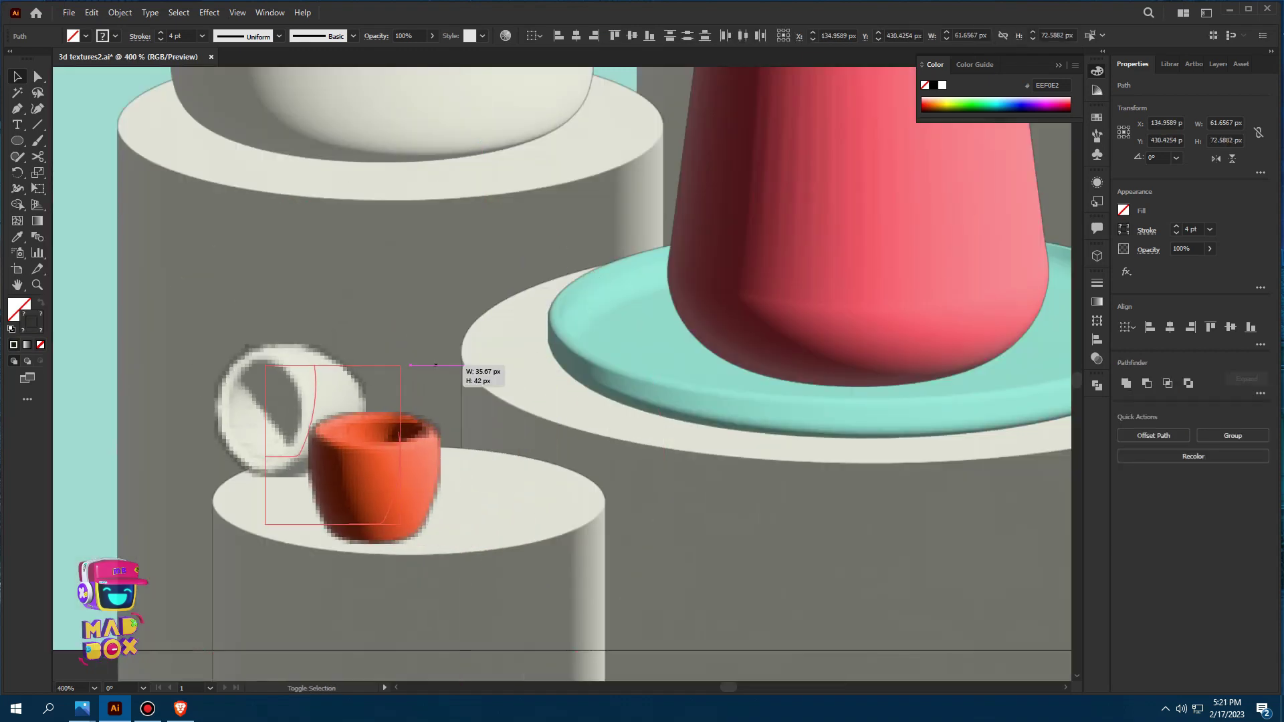
left_click_drag(330, 444, 509, 449)
scroll(419, 447, "down", 1)
scroll(420, 446, "down", 2)
Place a pedestal-wide circle on the pedestal top and nudge the cups left
key("l")
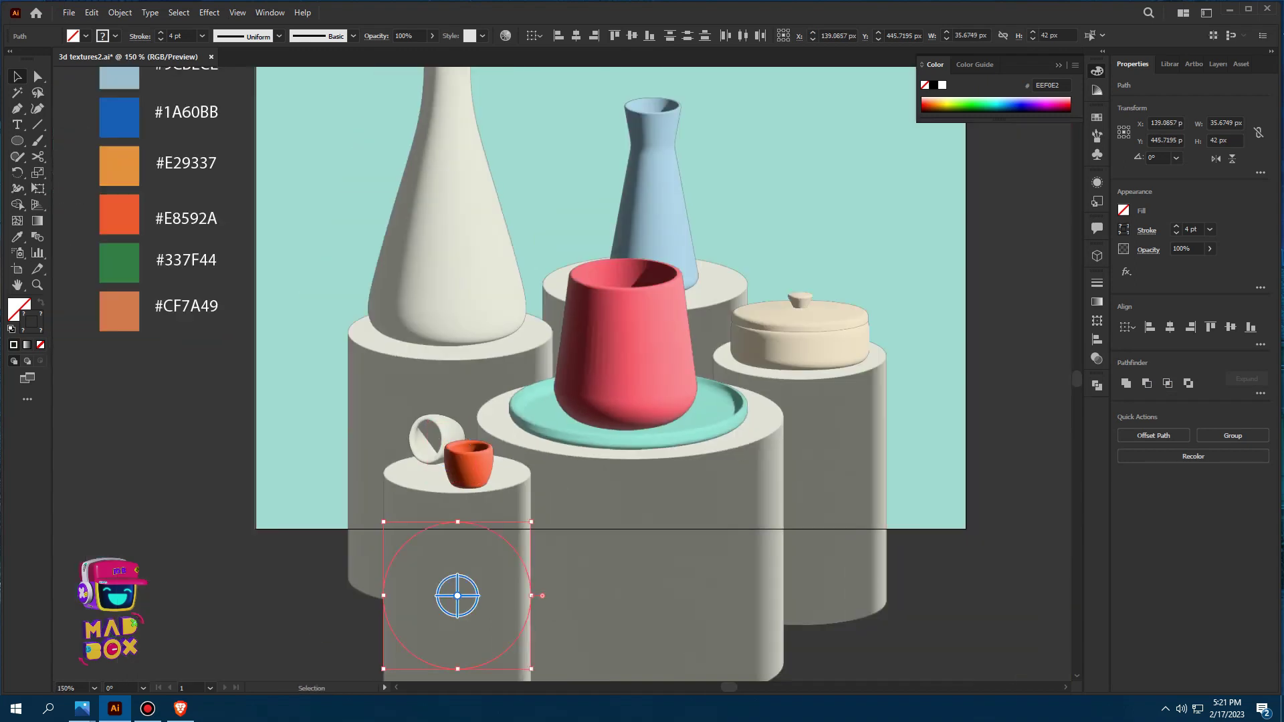
left_click_drag(531, 499, 338, 600)
scroll(385, 498, "up", 2)
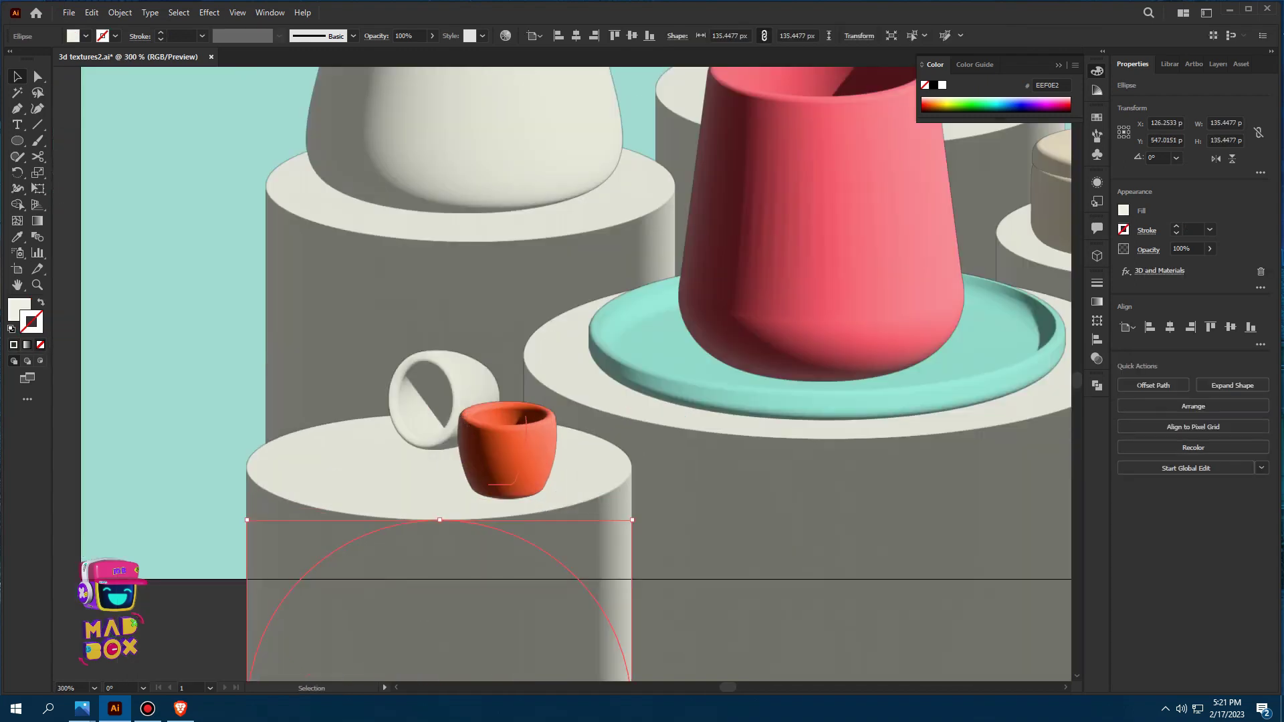
left_click_drag(426, 484, 583, 300)
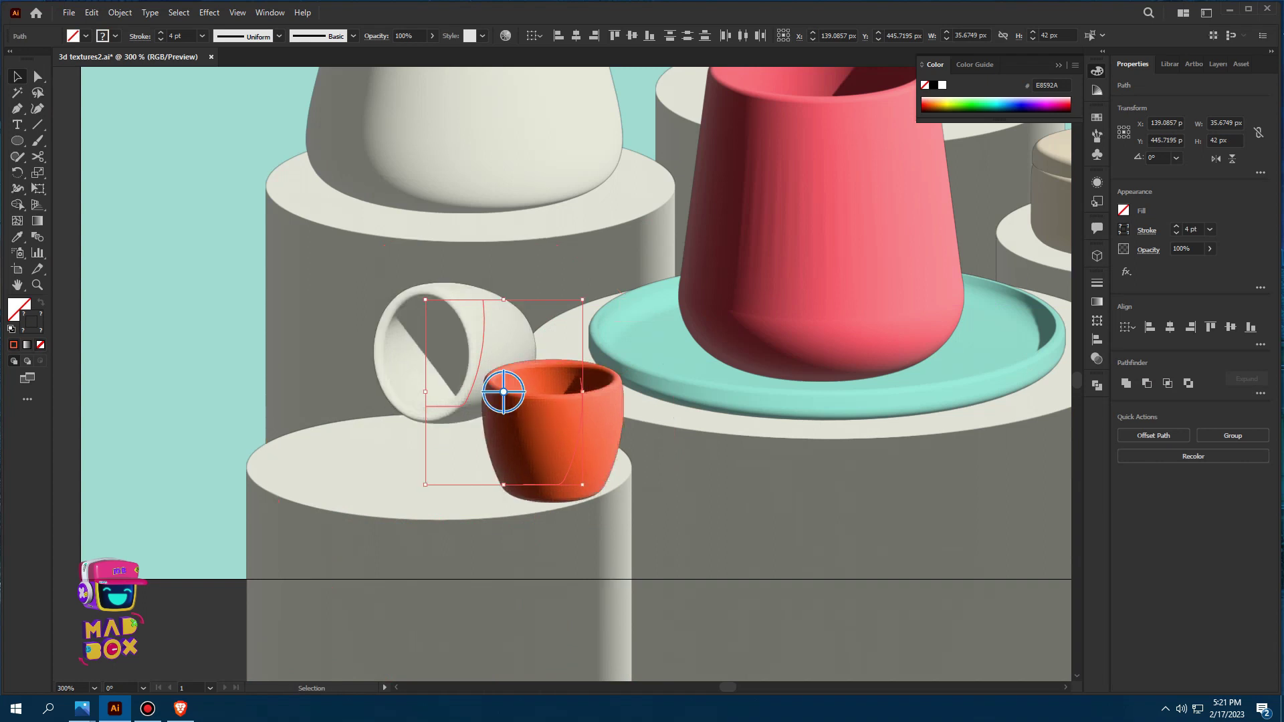
left_click_drag(501, 390, 439, 389)
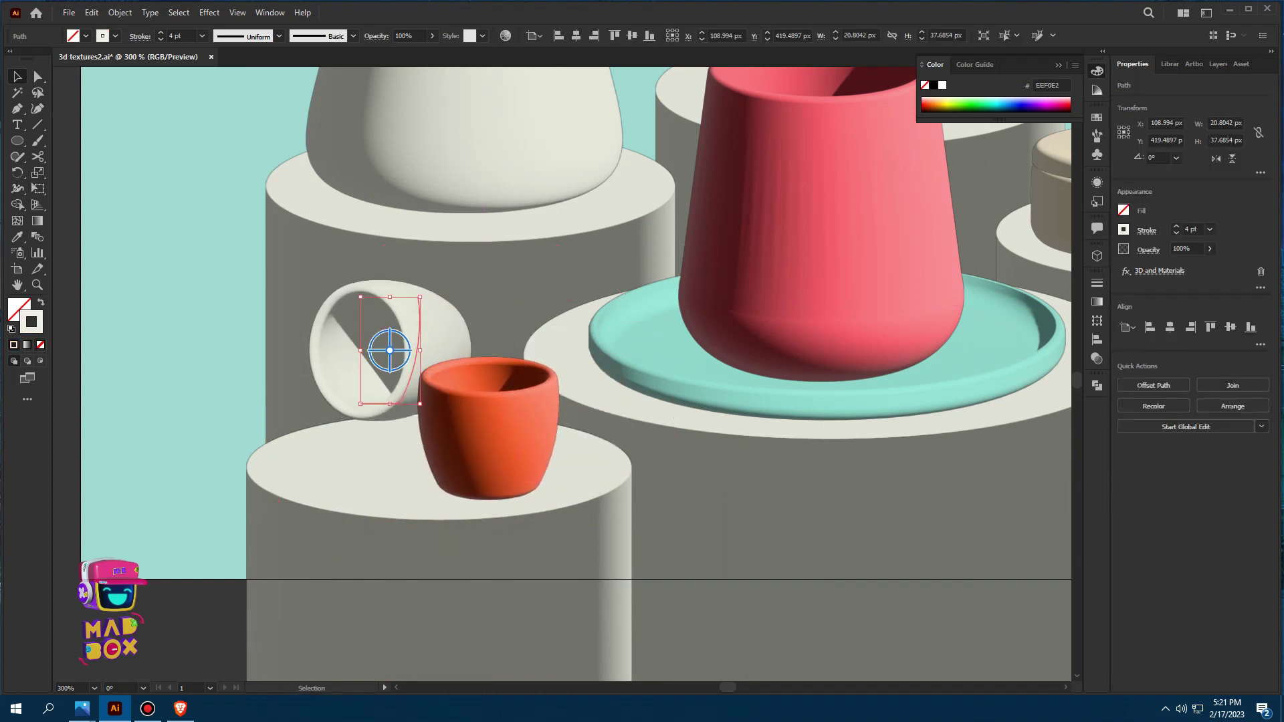
key("ctrl+shift+a")
scroll(682, 347, "down", 2)
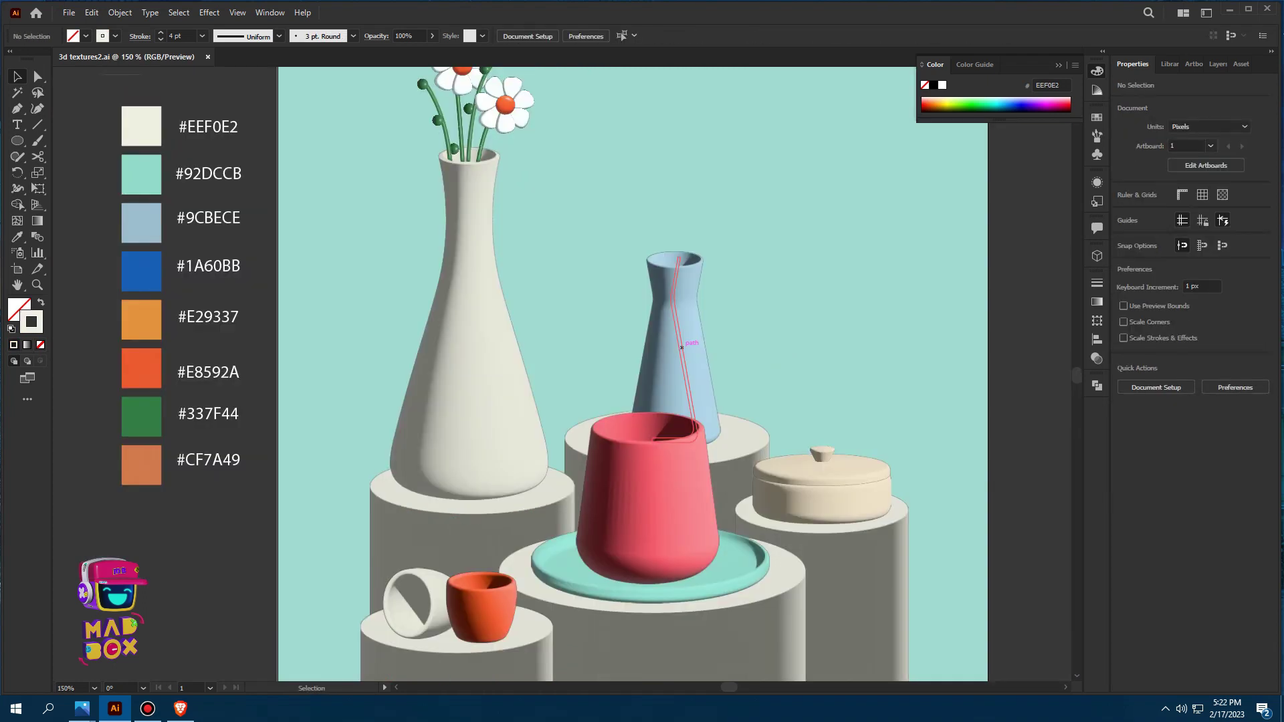
Mirror the blue vase, recolour it #1A60BB, lift it, then remove it
left_click(681, 347)
key("o")
left_click_drag(674, 308, 675, 350)
key("v")
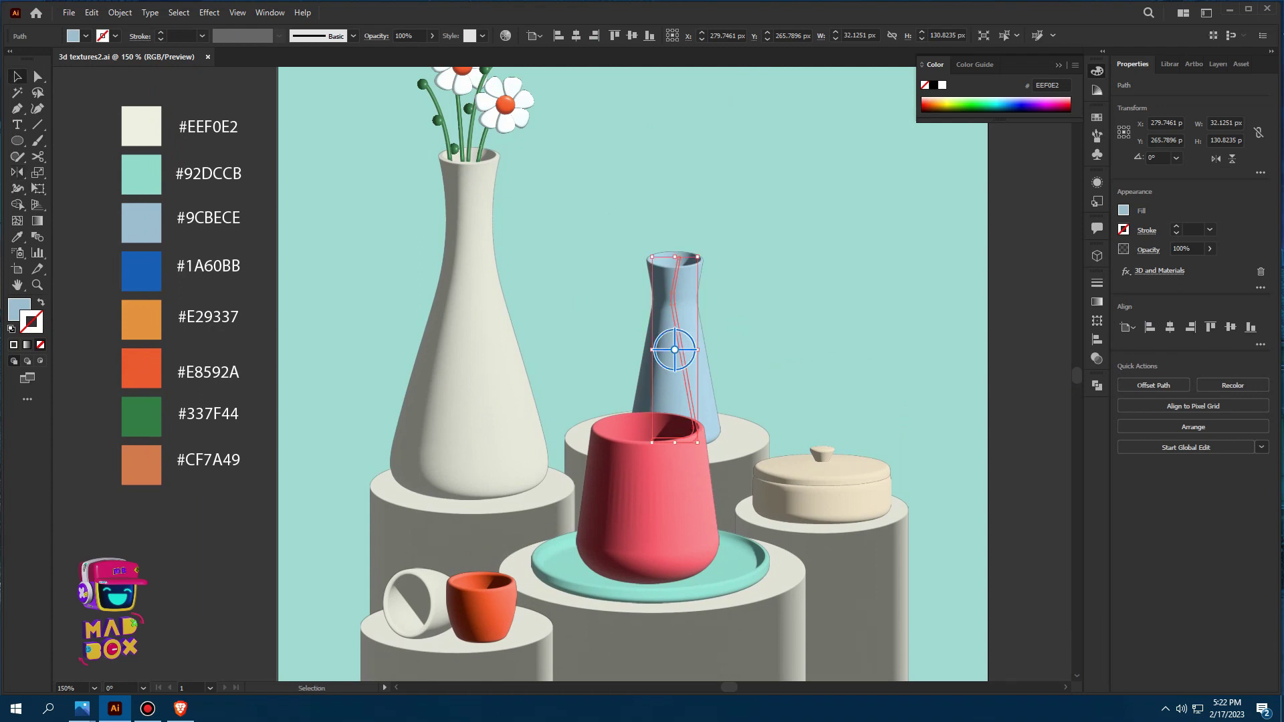
left_click(141, 271)
left_click_drag(576, 329, 586, 239)
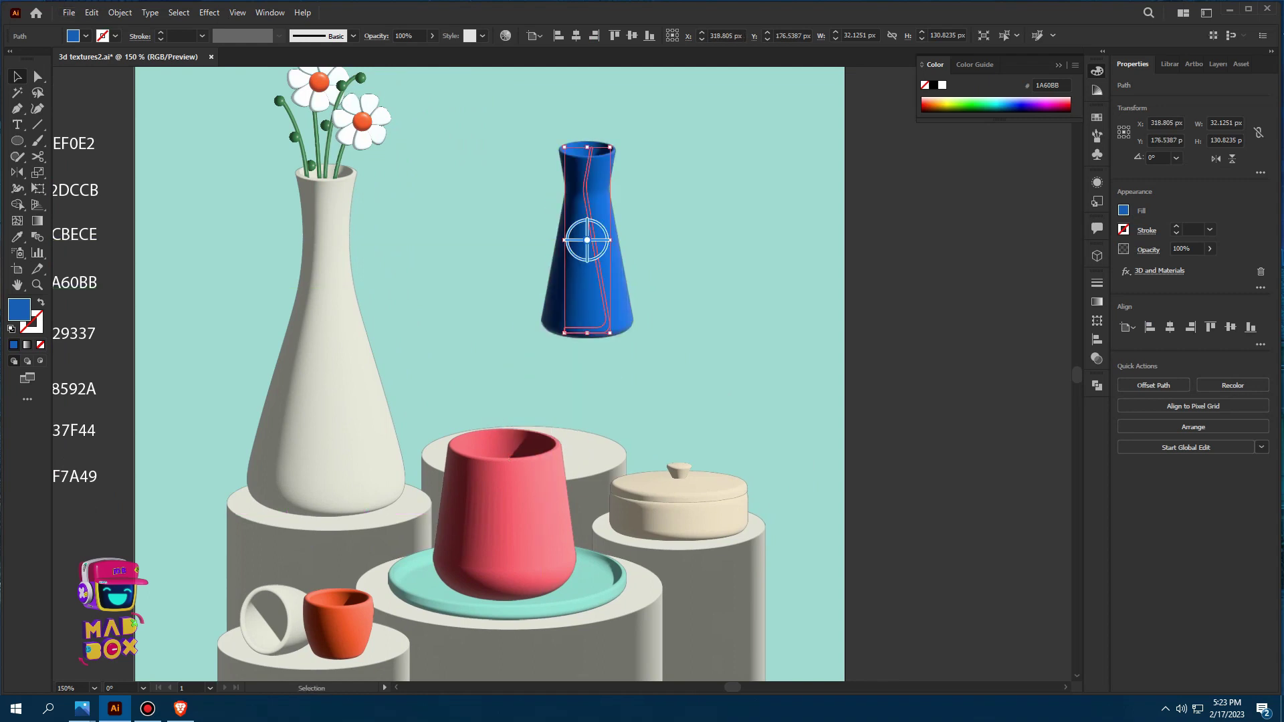
key("Delete")
Pen-draw a closed L-shaped bottle profile with a narrow top strip and wide base
key("p")
scroll(639, 315, "up", 1)
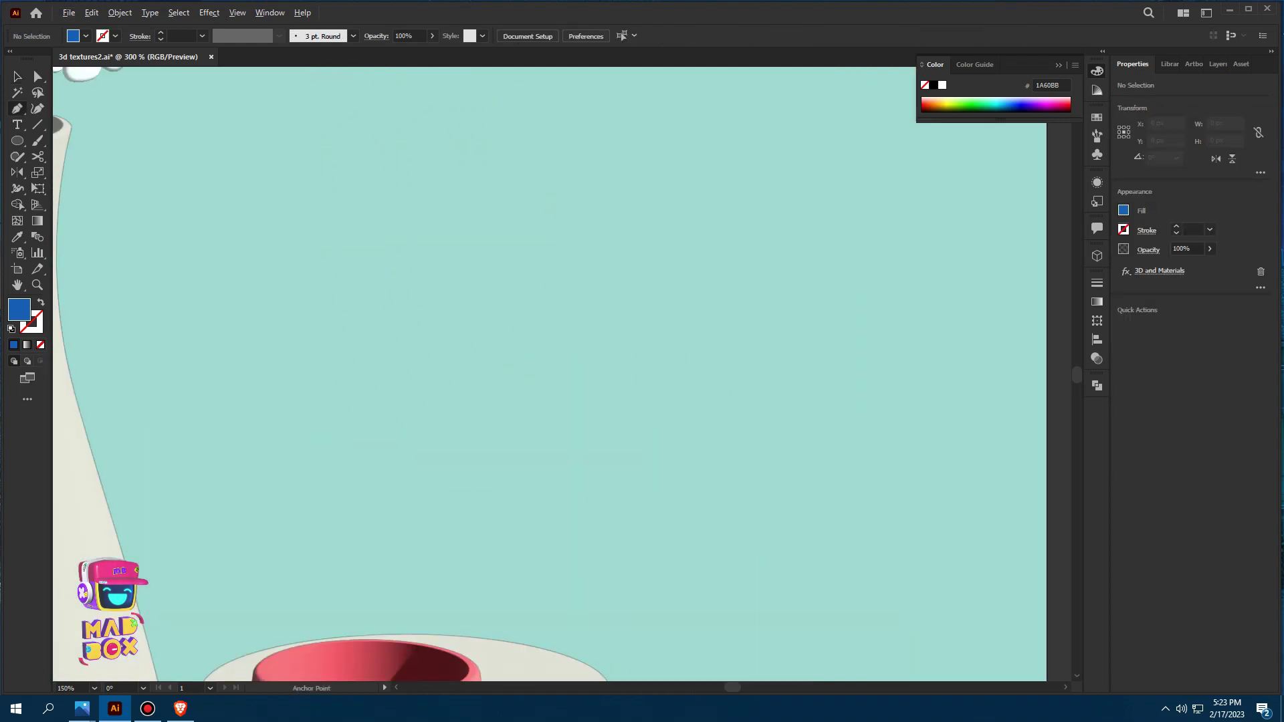
left_click(645, 192)
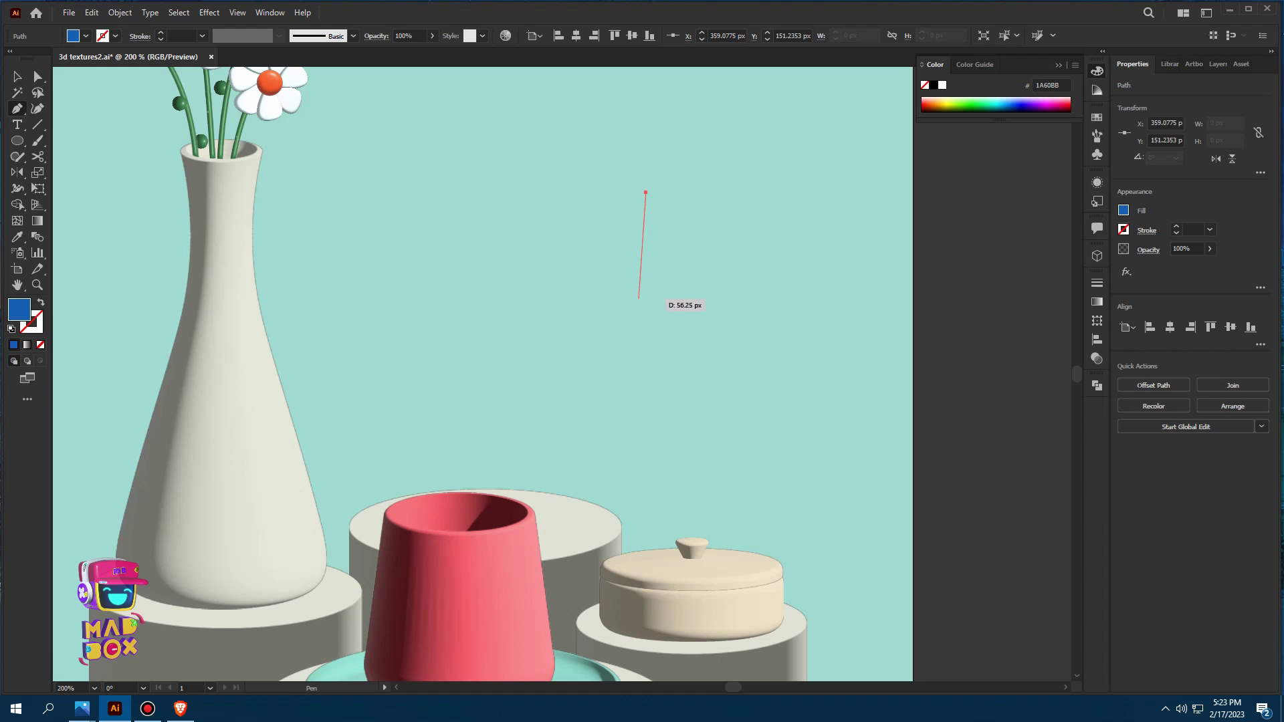
left_click(646, 287)
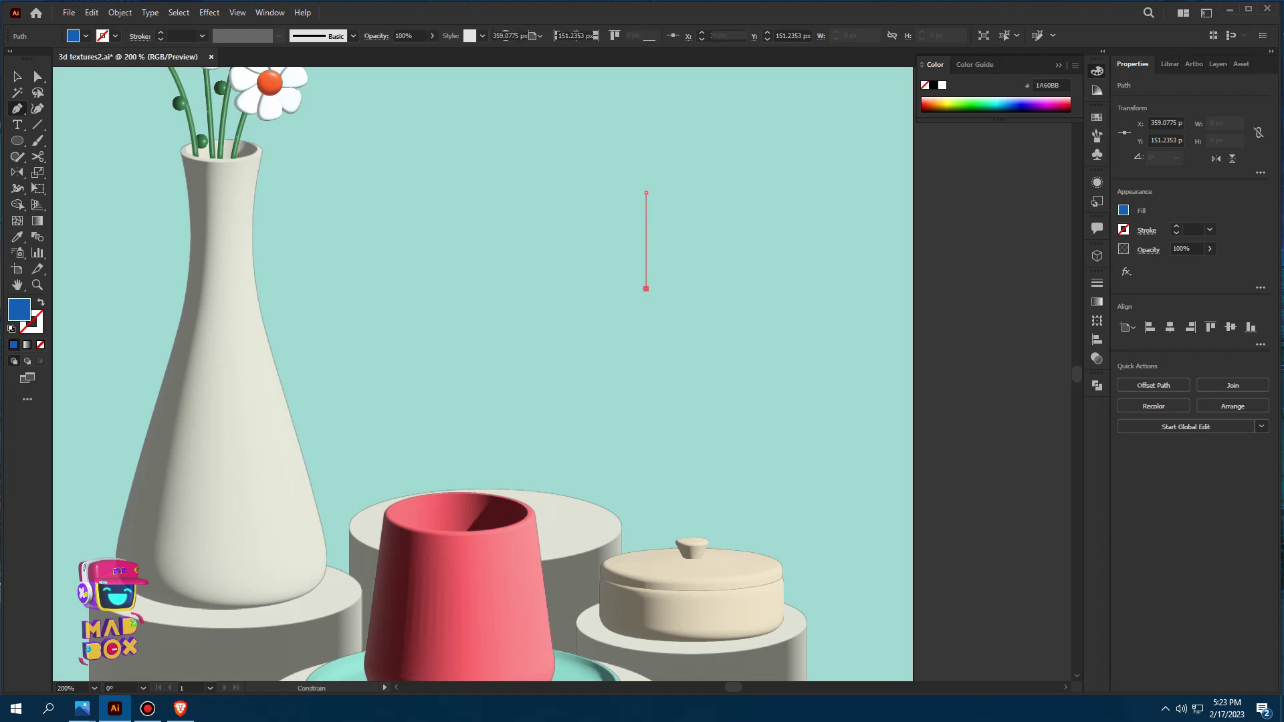
left_click(729, 300)
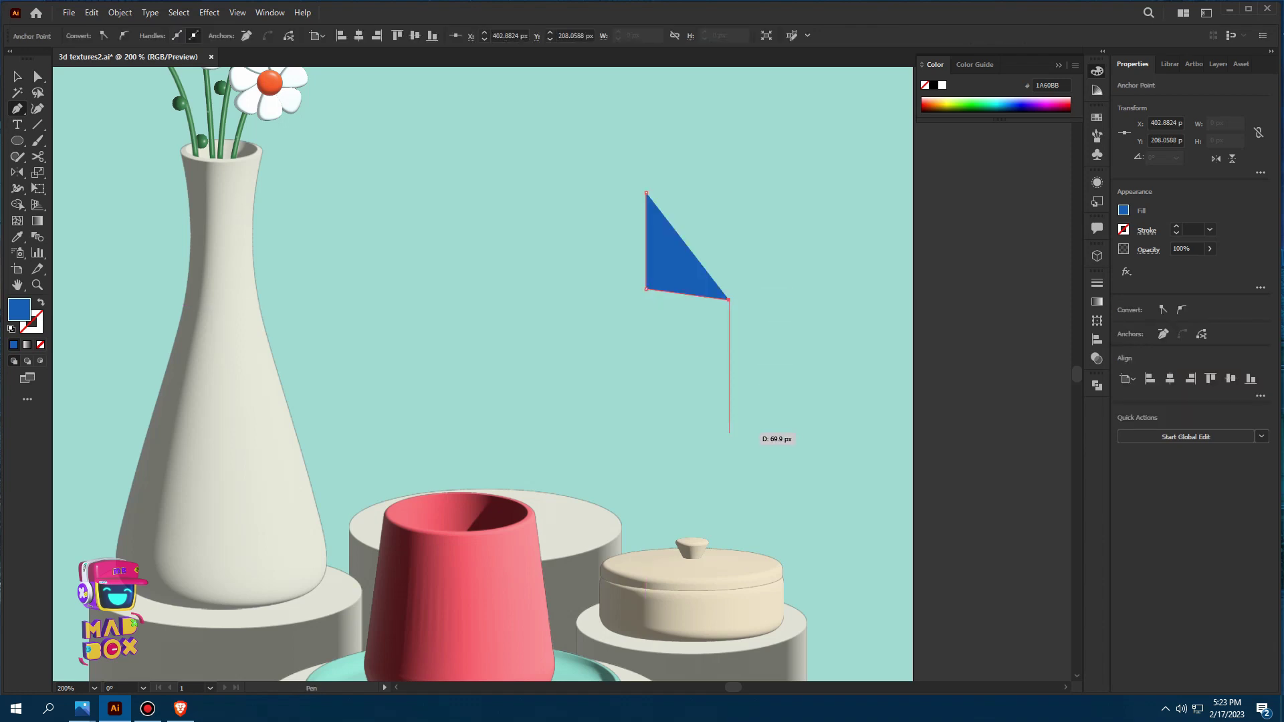
left_click(719, 465)
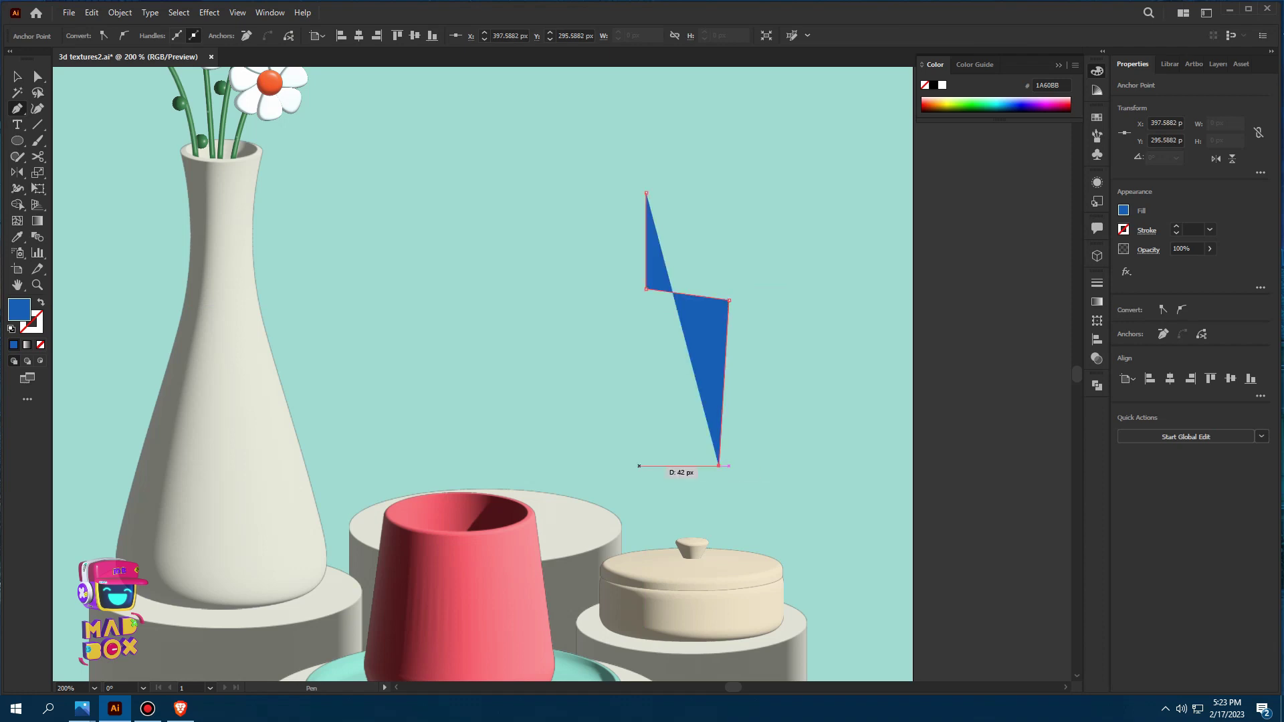
left_click(610, 465)
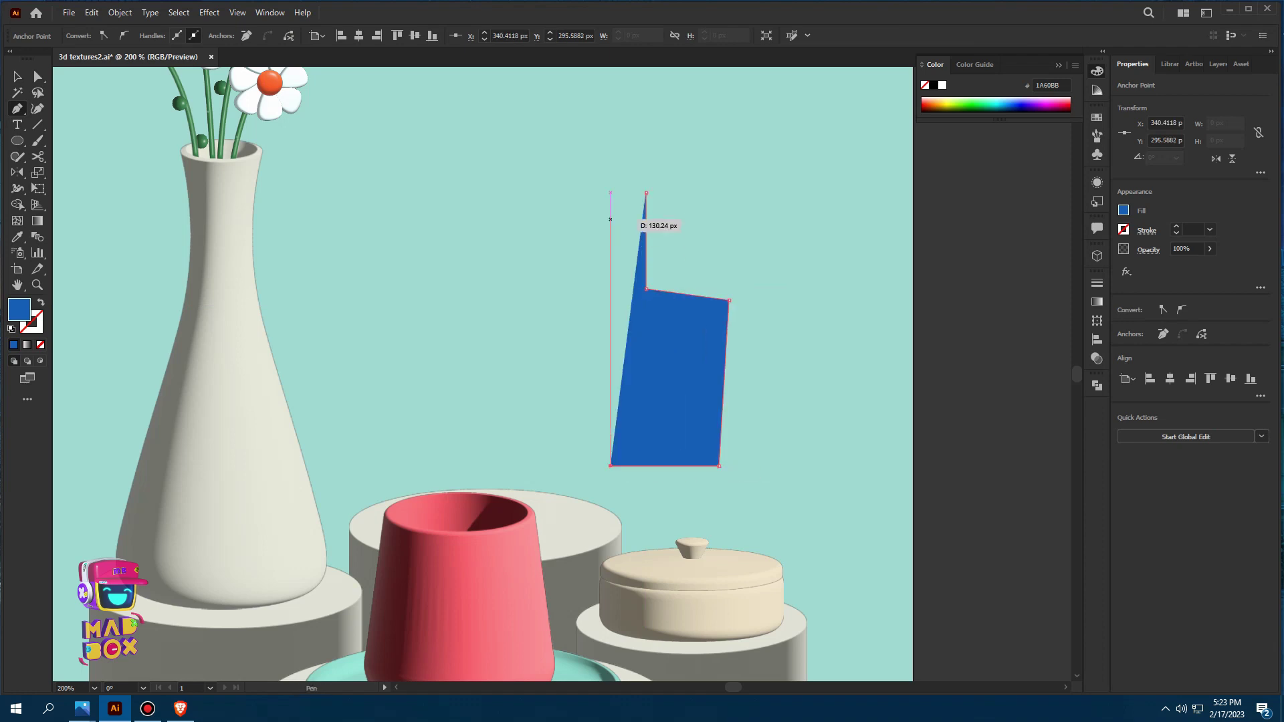
key("ctrl+z")
left_click(619, 466)
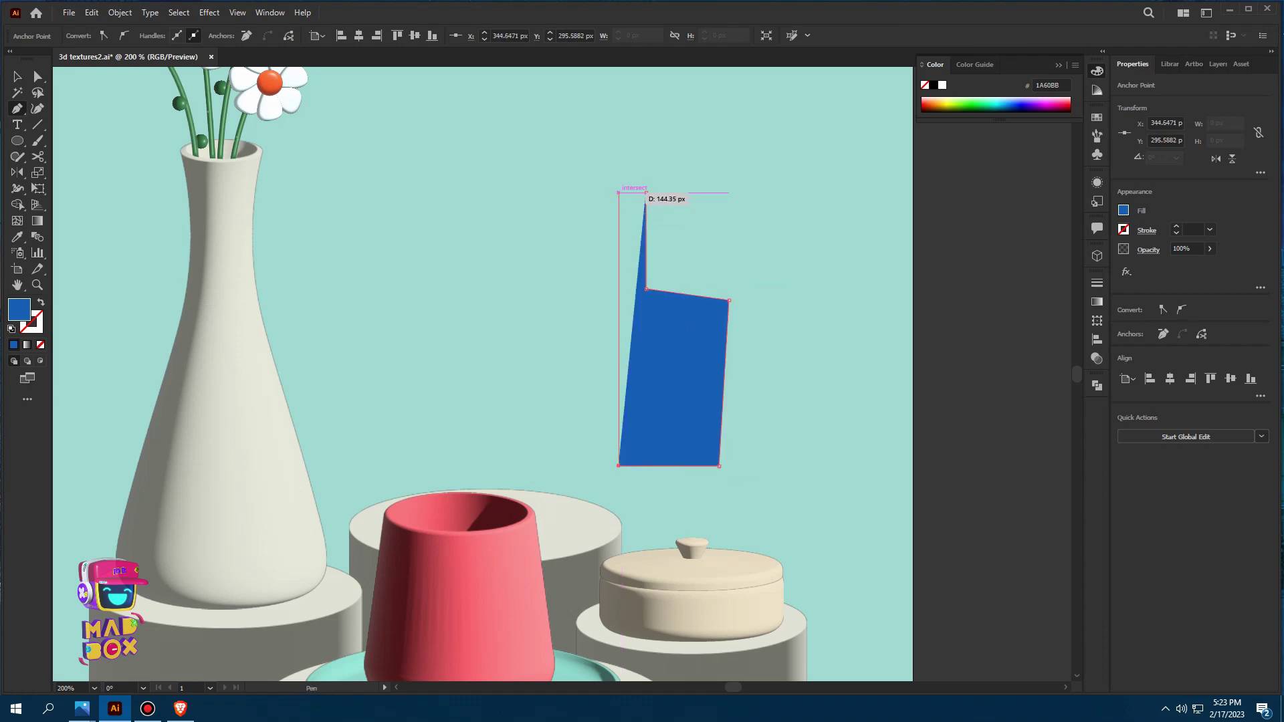
left_click(619, 192)
key("v")
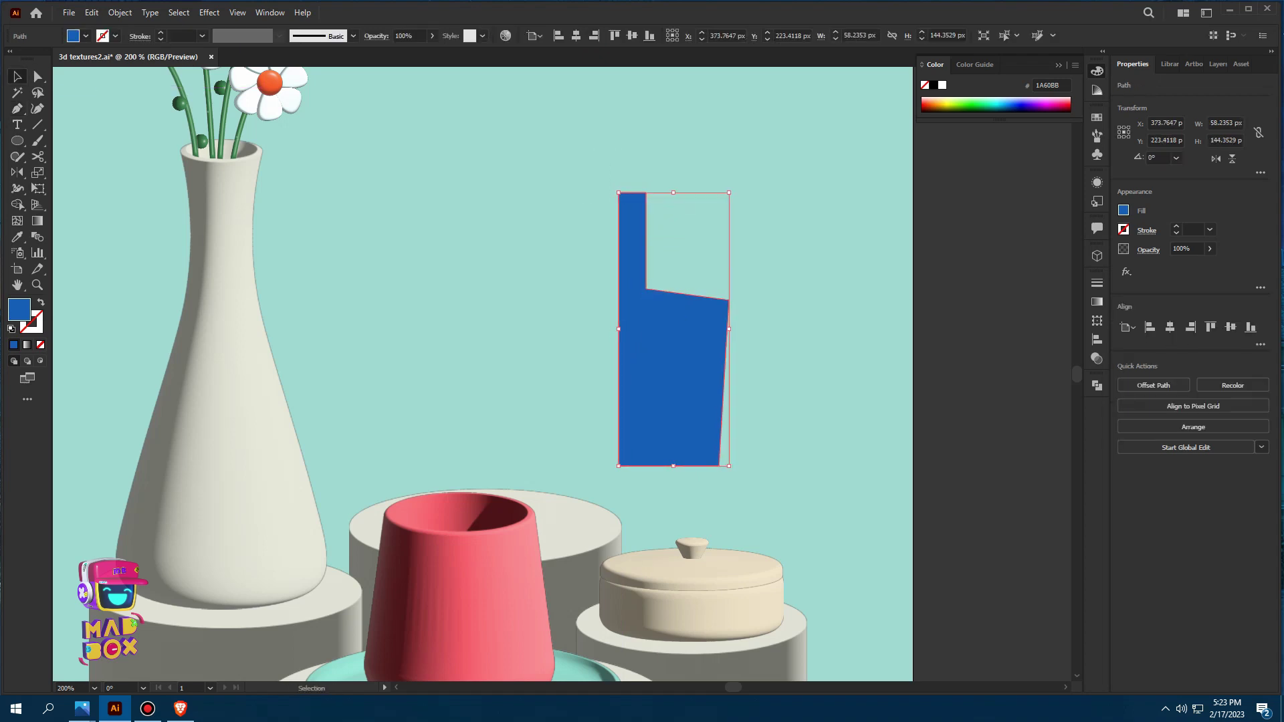
Shift the left-edge anchors right, nudge the inner corner left, and round the base corner
key("a")
left_click_drag(625, 496, 635, 462)
left_click(648, 289)
key("Left")
key("Left")
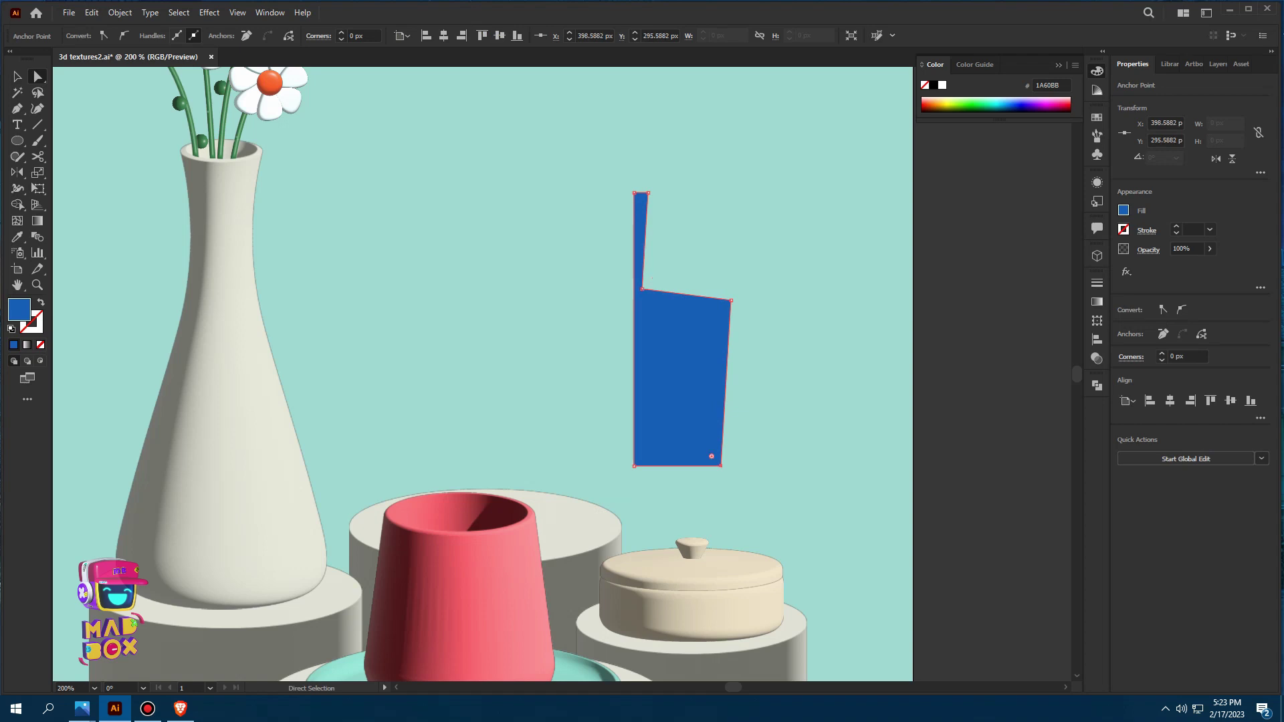
left_click_drag(712, 456, 712, 456)
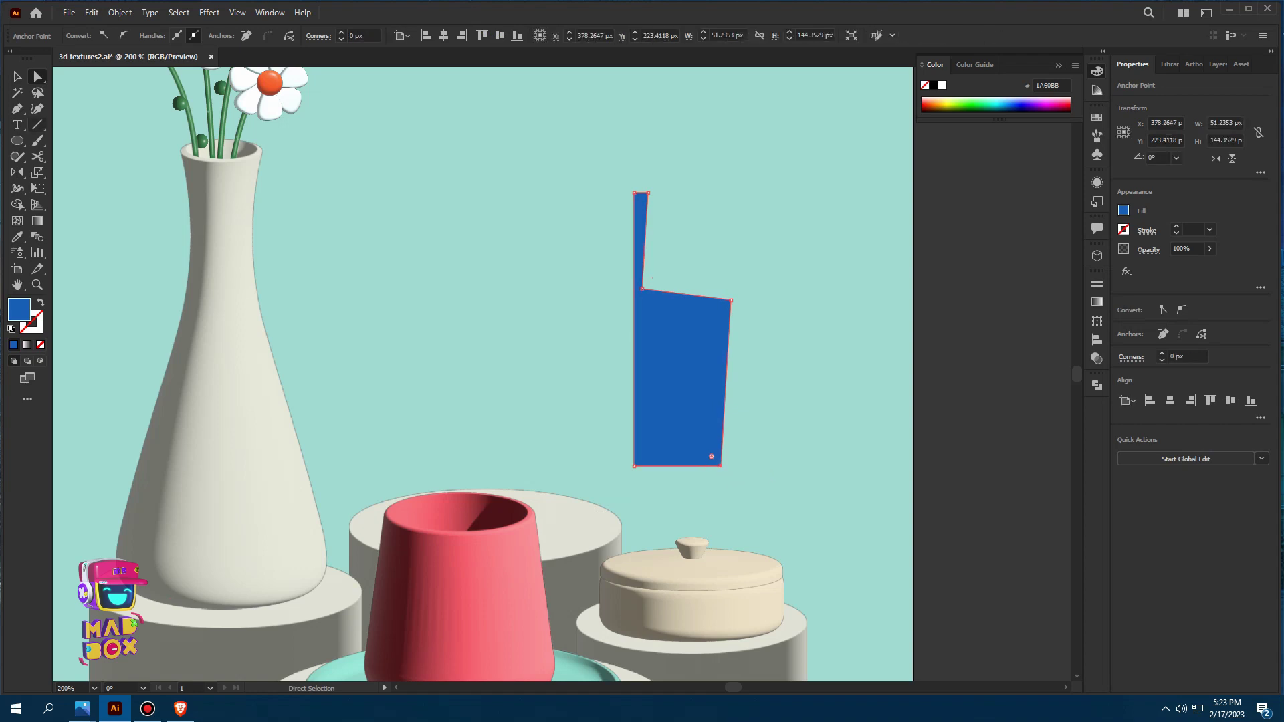
Curve the right edge and round the base, shoulder and neck corners
left_click(37, 76)
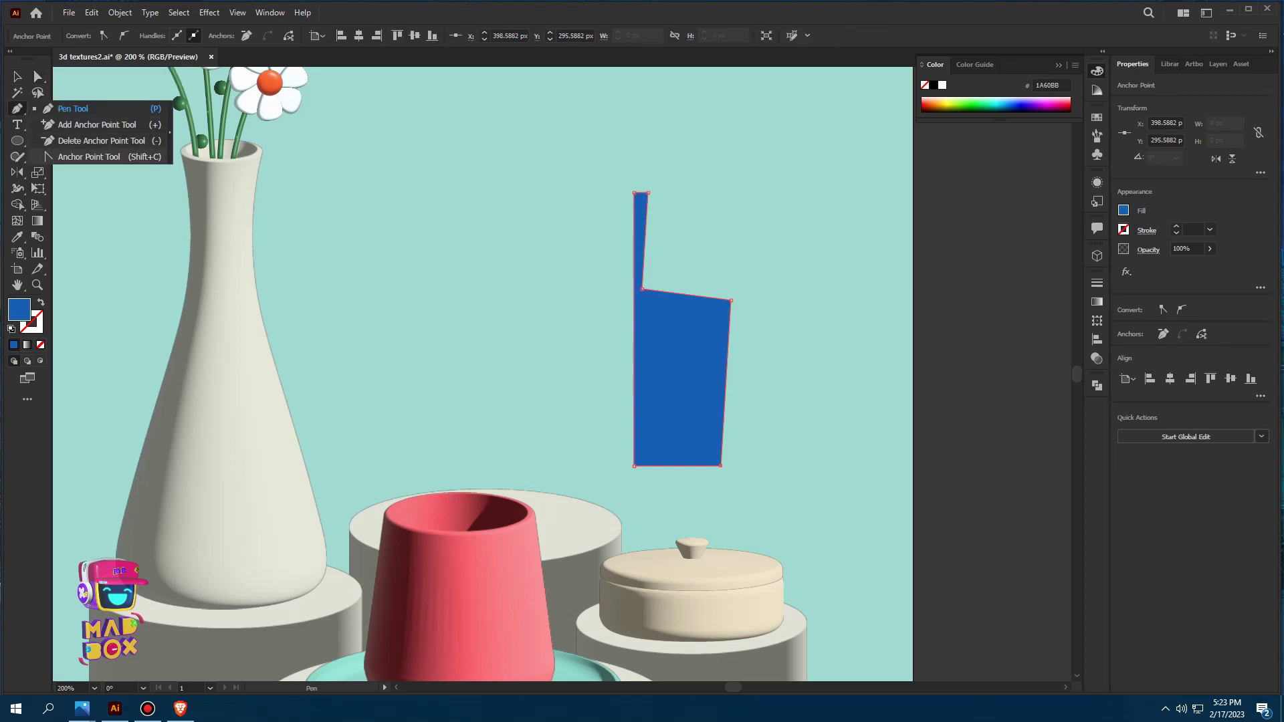
left_click_drag(17, 109, 87, 157)
left_click_drag(727, 380, 731, 385)
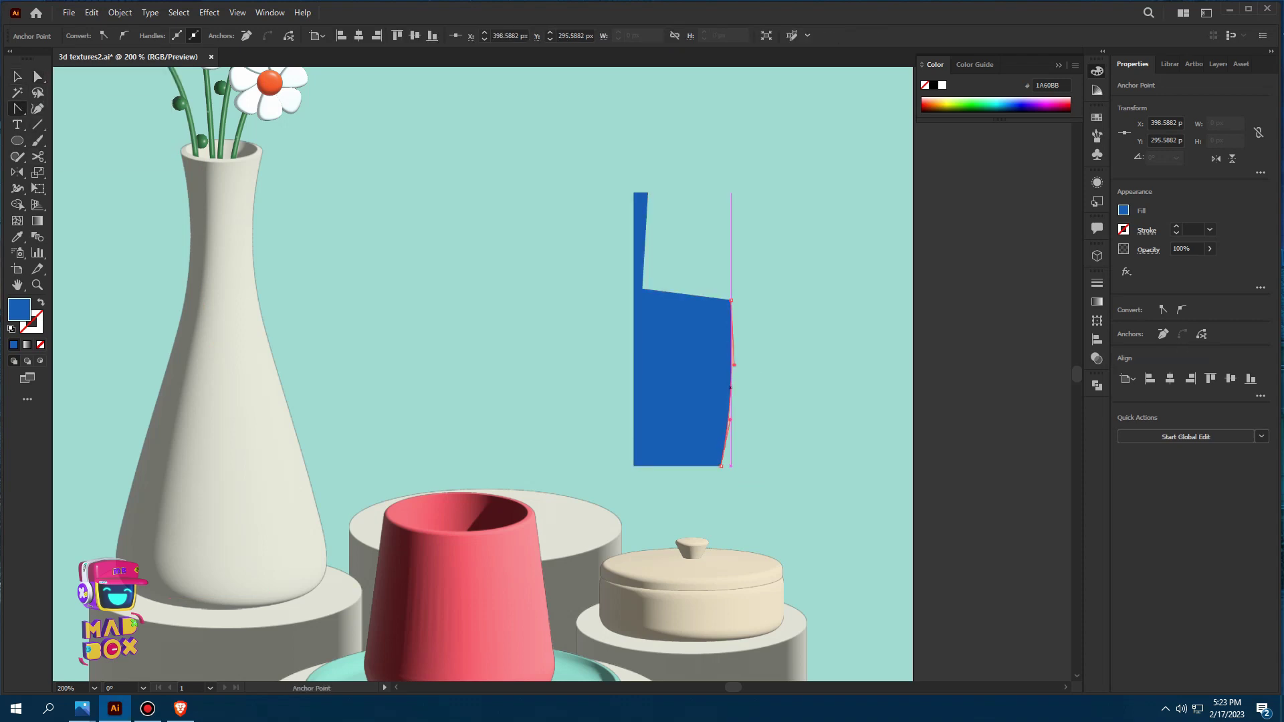
key("a")
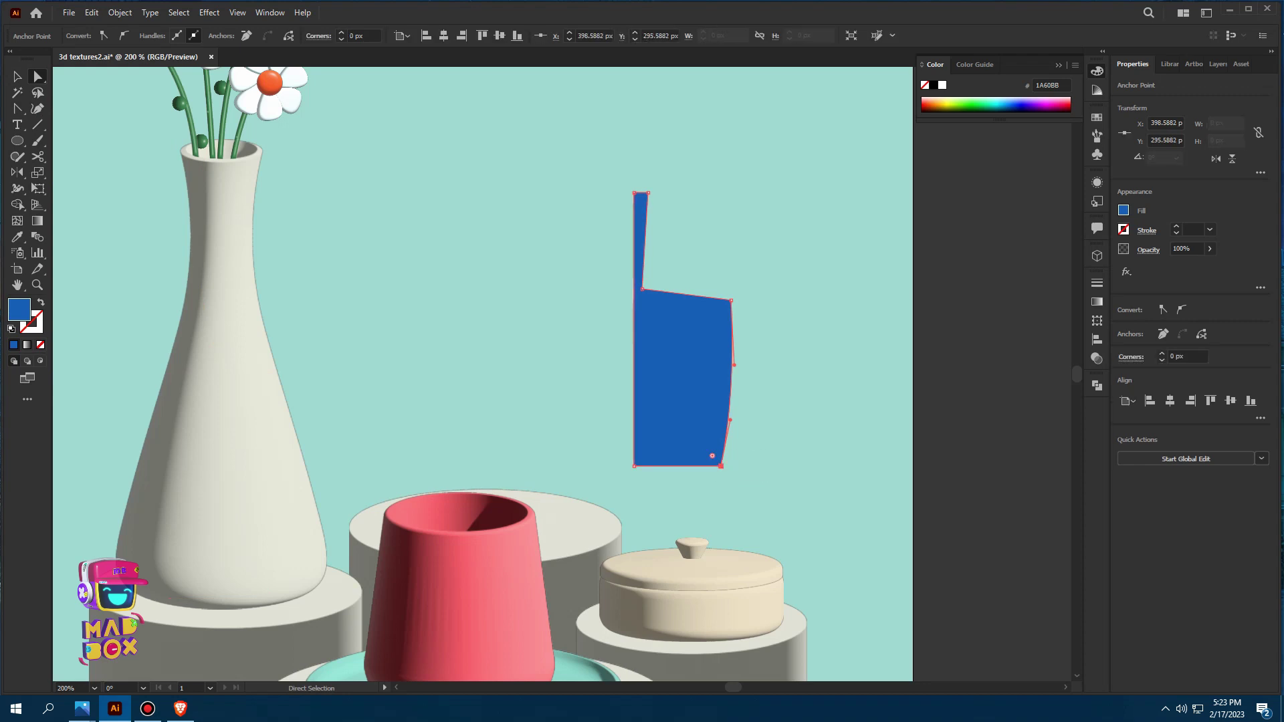
left_click_drag(713, 456, 739, 468)
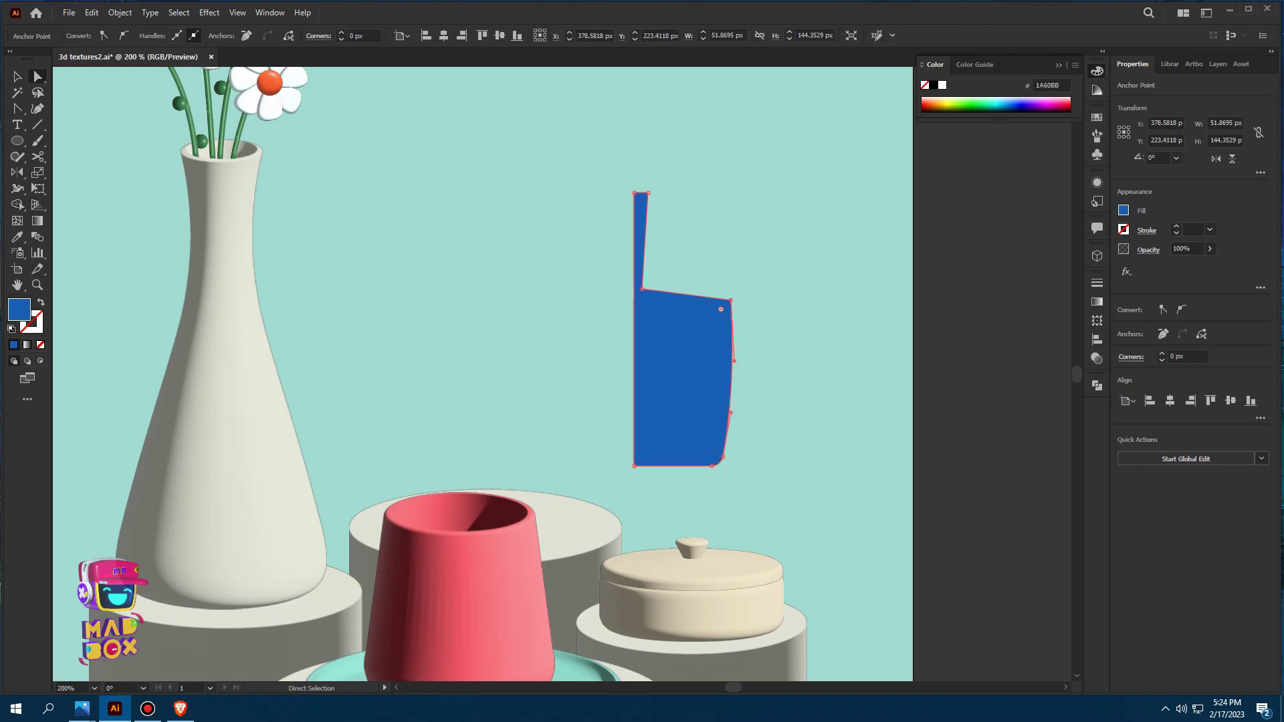
left_click_drag(720, 309, 689, 339)
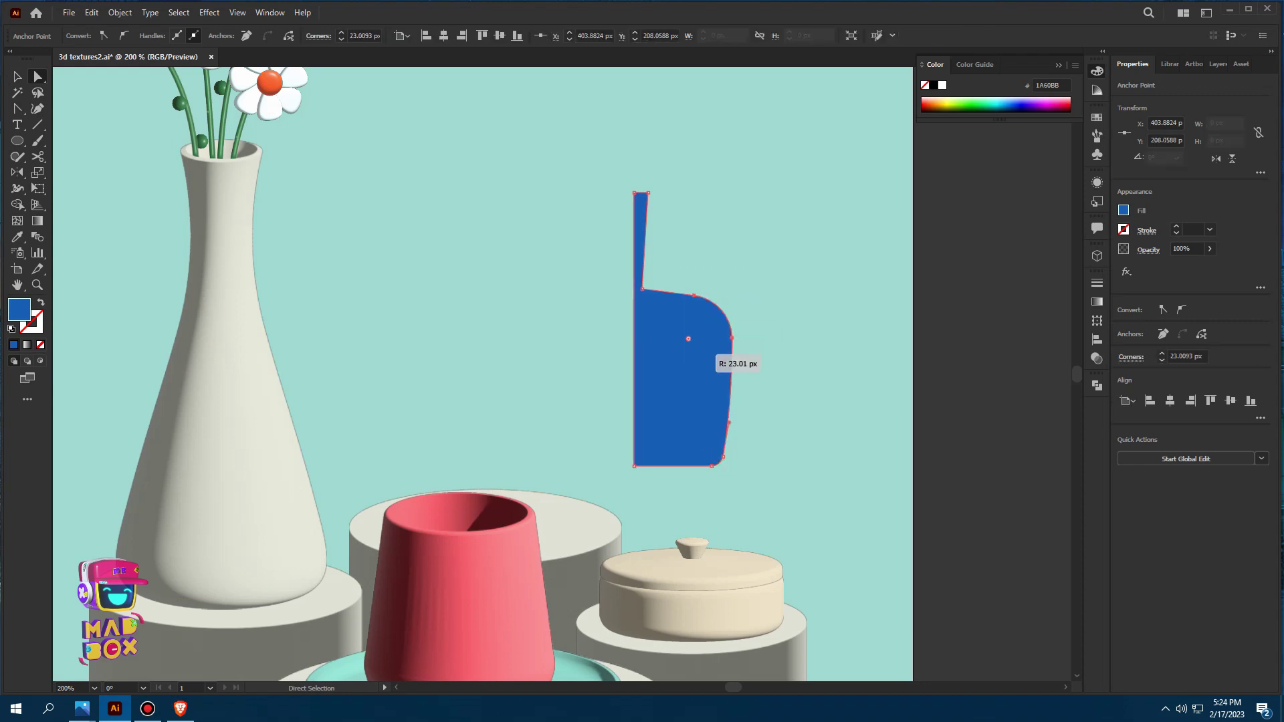
mouse_move(662, 266)
left_mouse_down()
mouse_move(643, 291)
mouse_move(676, 258)
left_mouse_up()
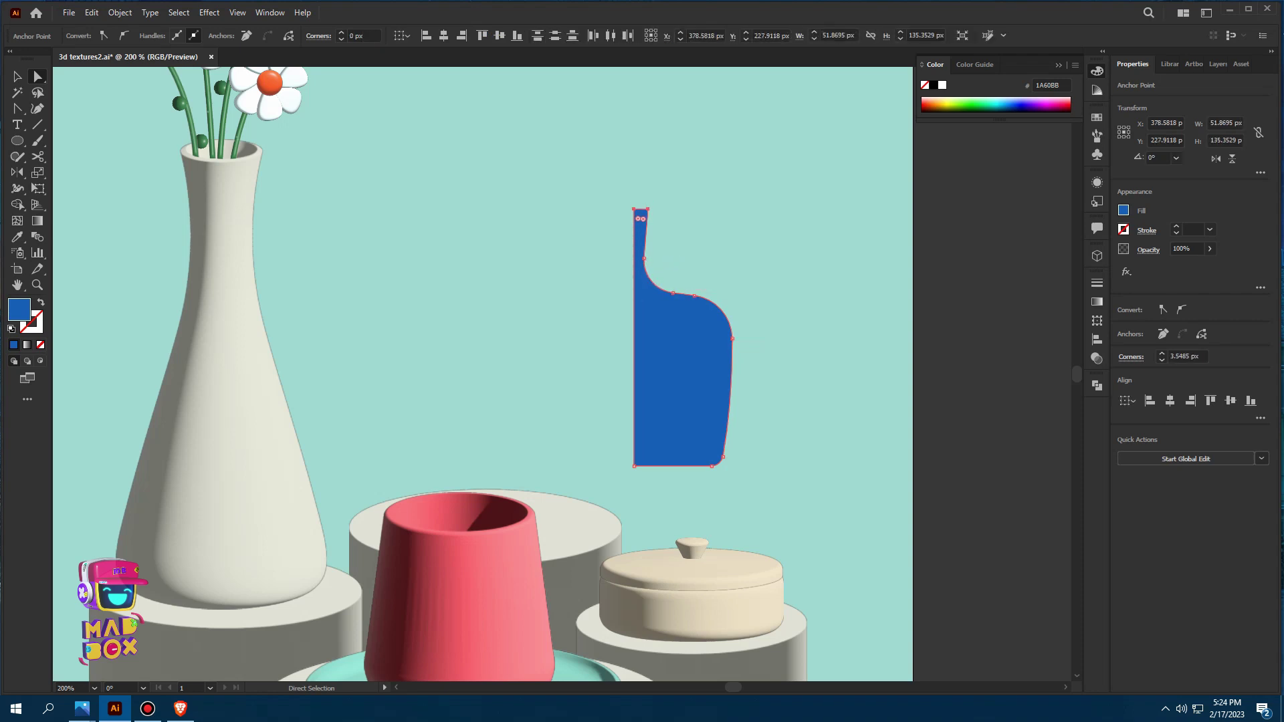
key("ctrl+z")
key("v")
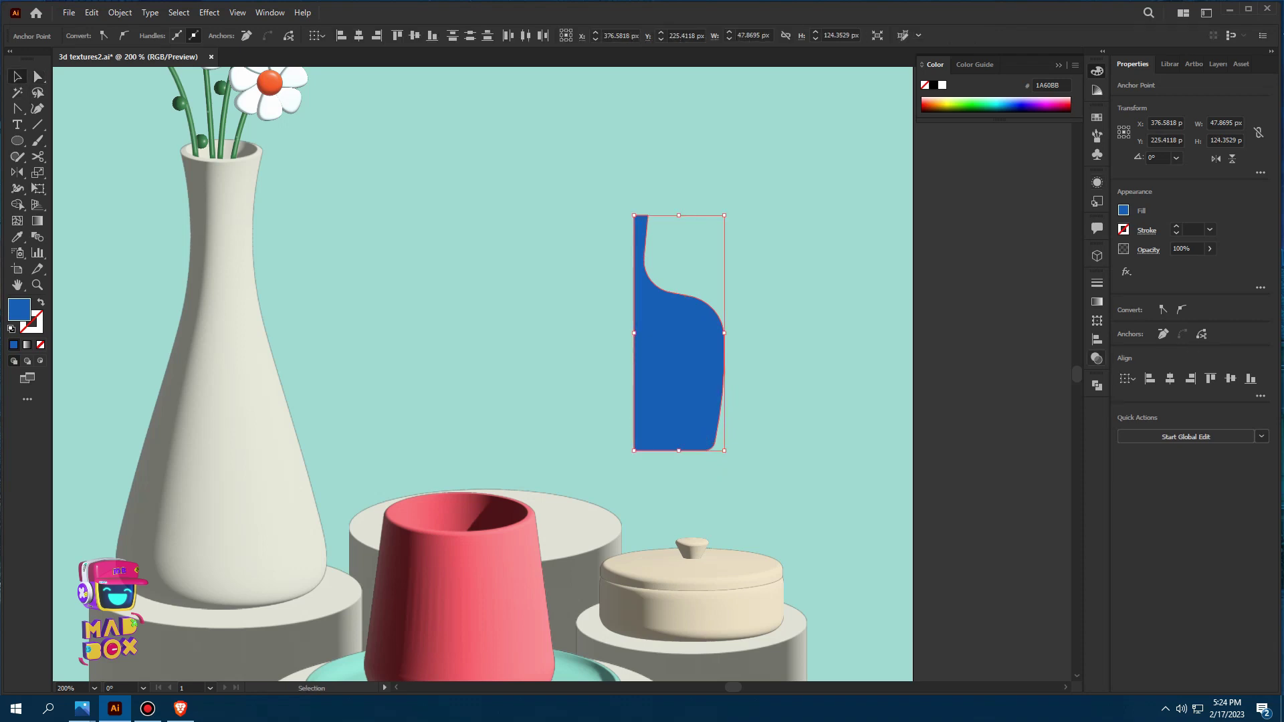
Apply 3D Revolve to the blue profile and save the file
left_click(1097, 256)
left_click(1018, 221)
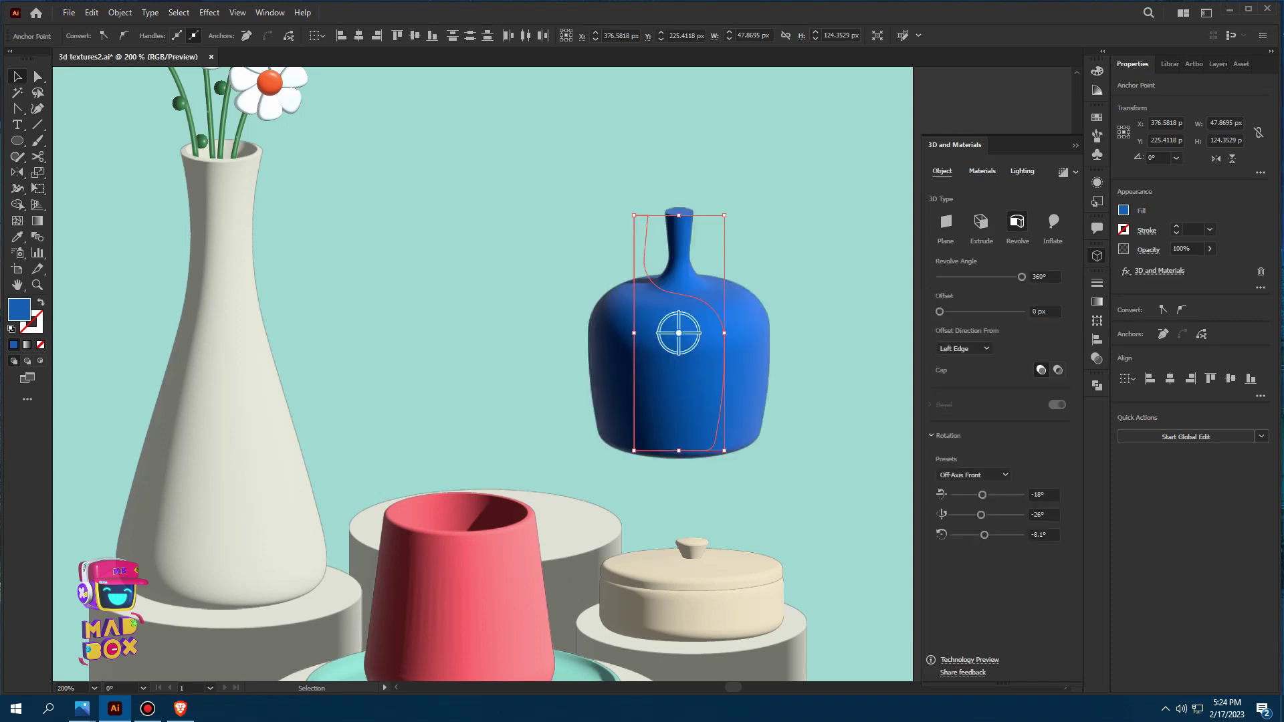
key("a")
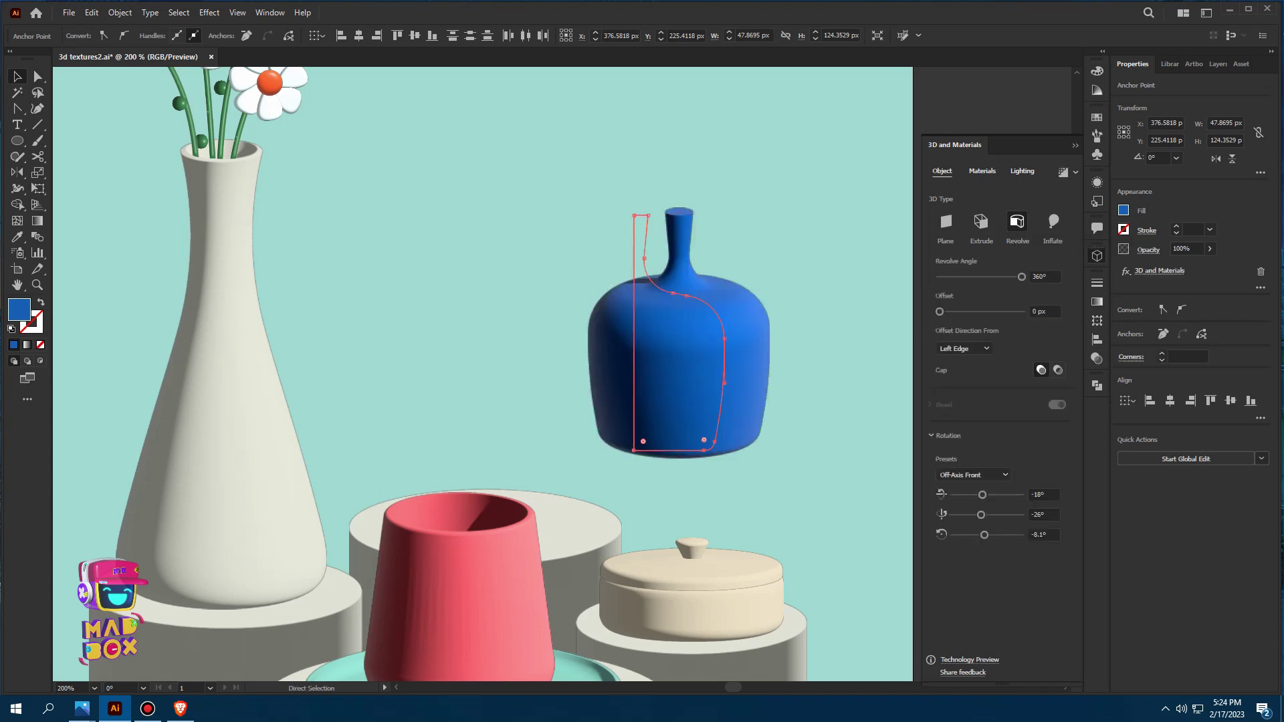
key("ctrl+s")
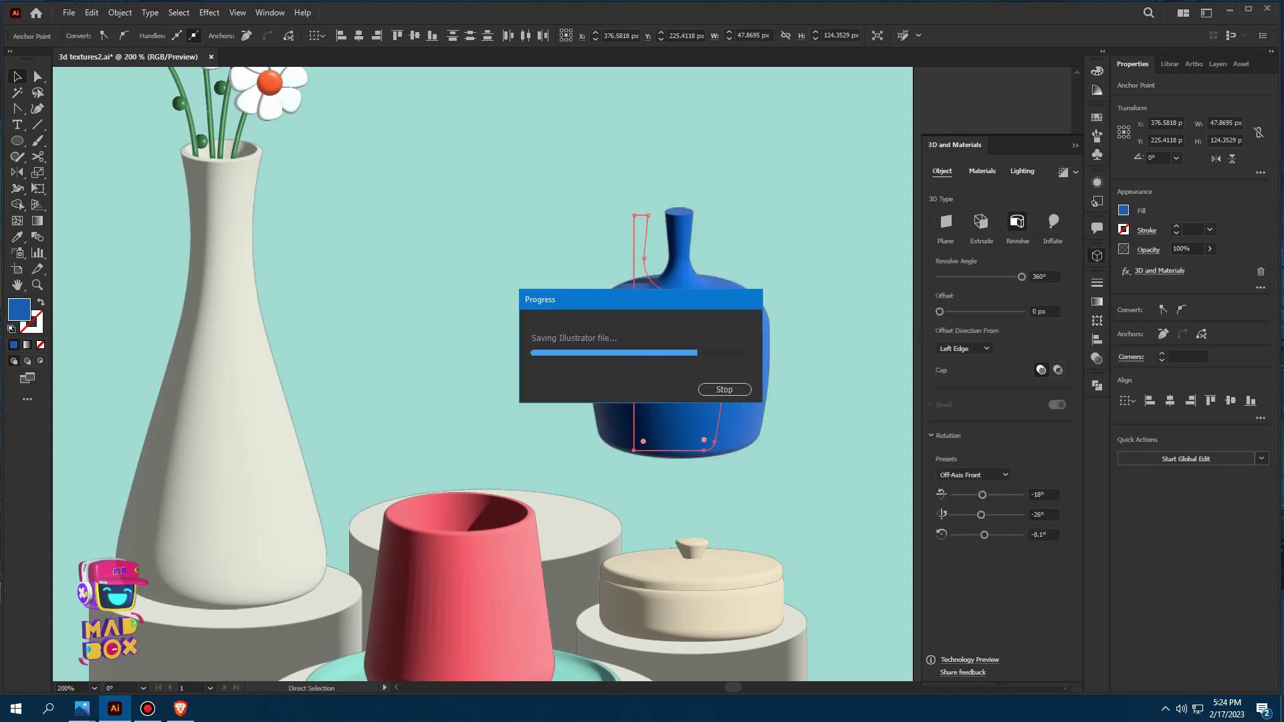
Drag the profile's shoulder anchor outward to widen the bottle body
key("v")
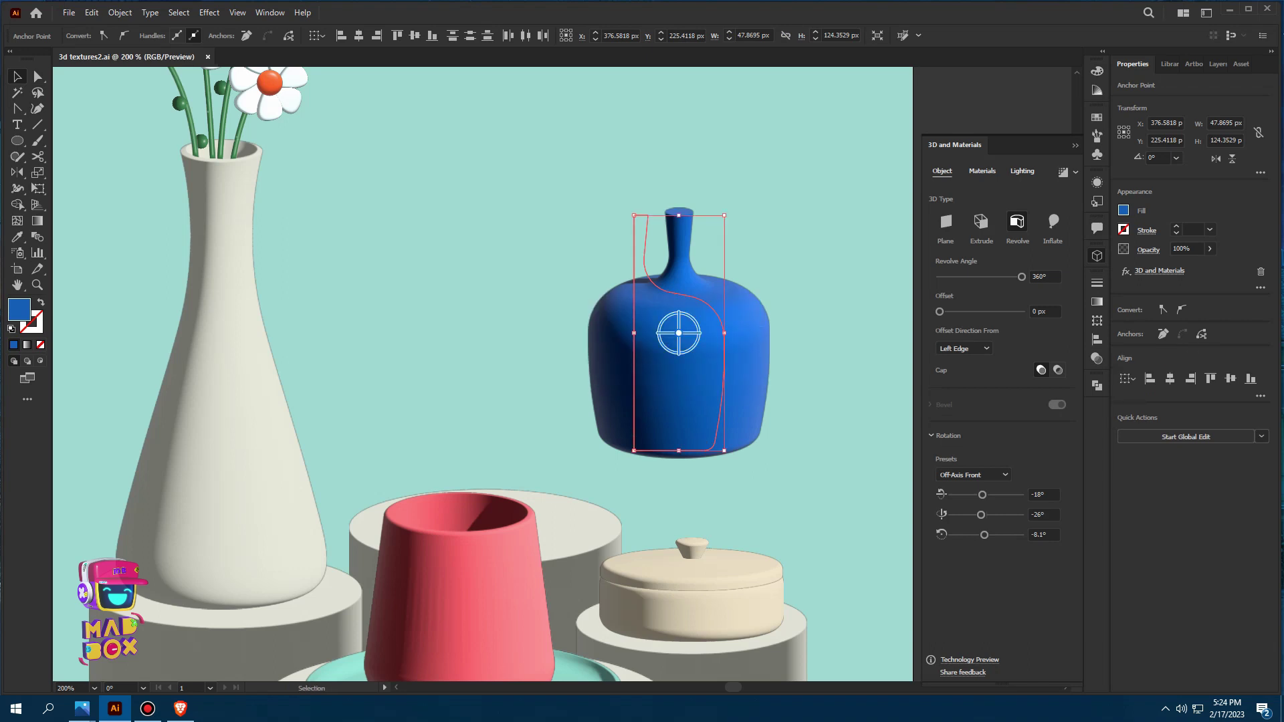
key("a")
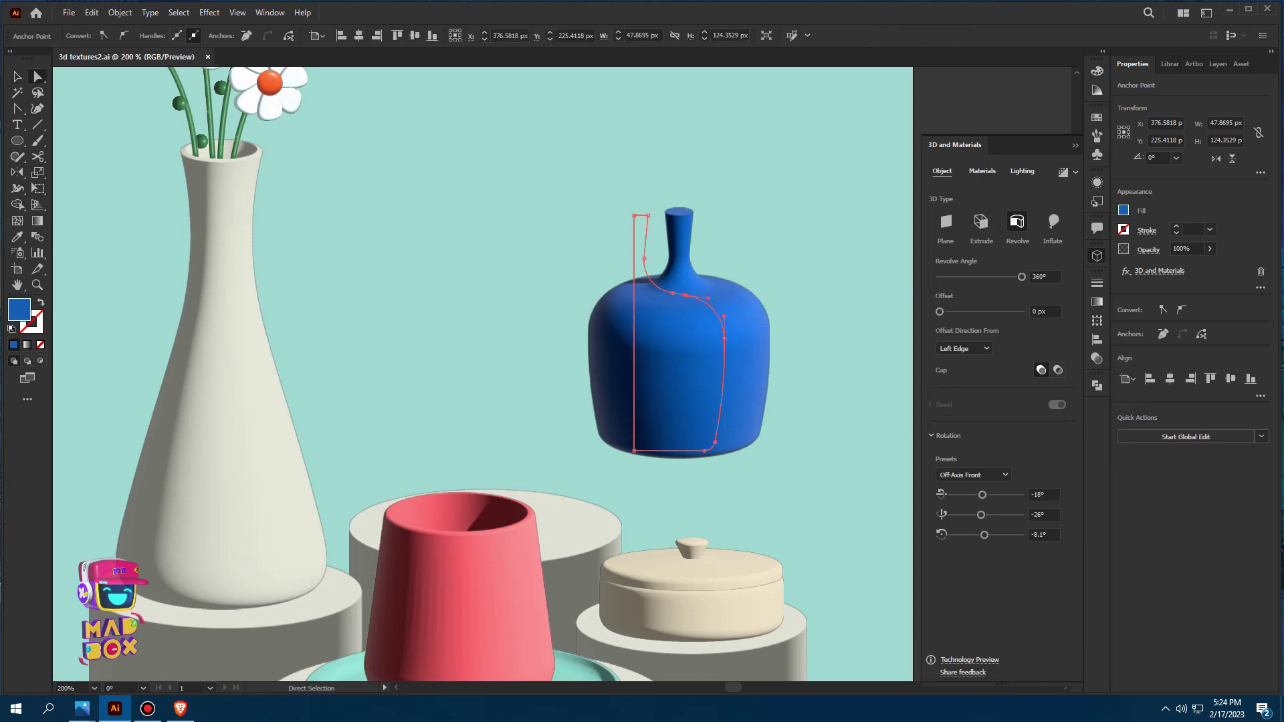
key("ctrl+shift+a")
key("ctrl+z")
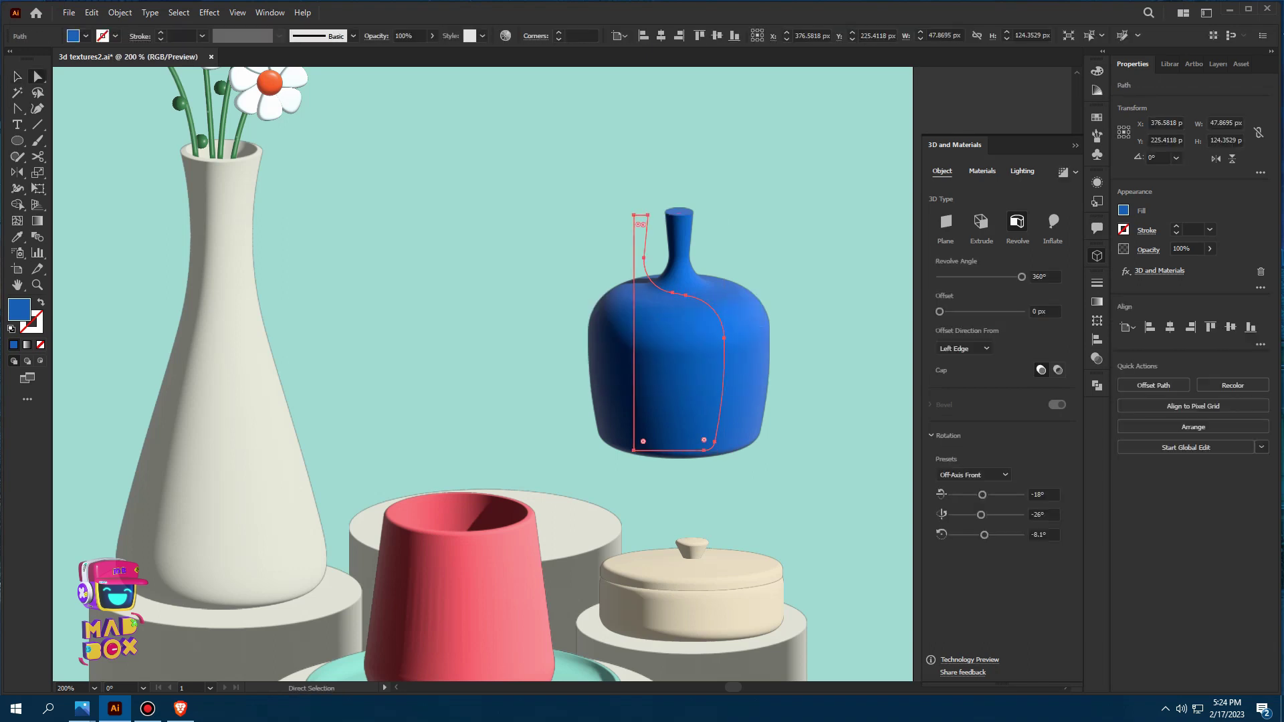
left_click(724, 337)
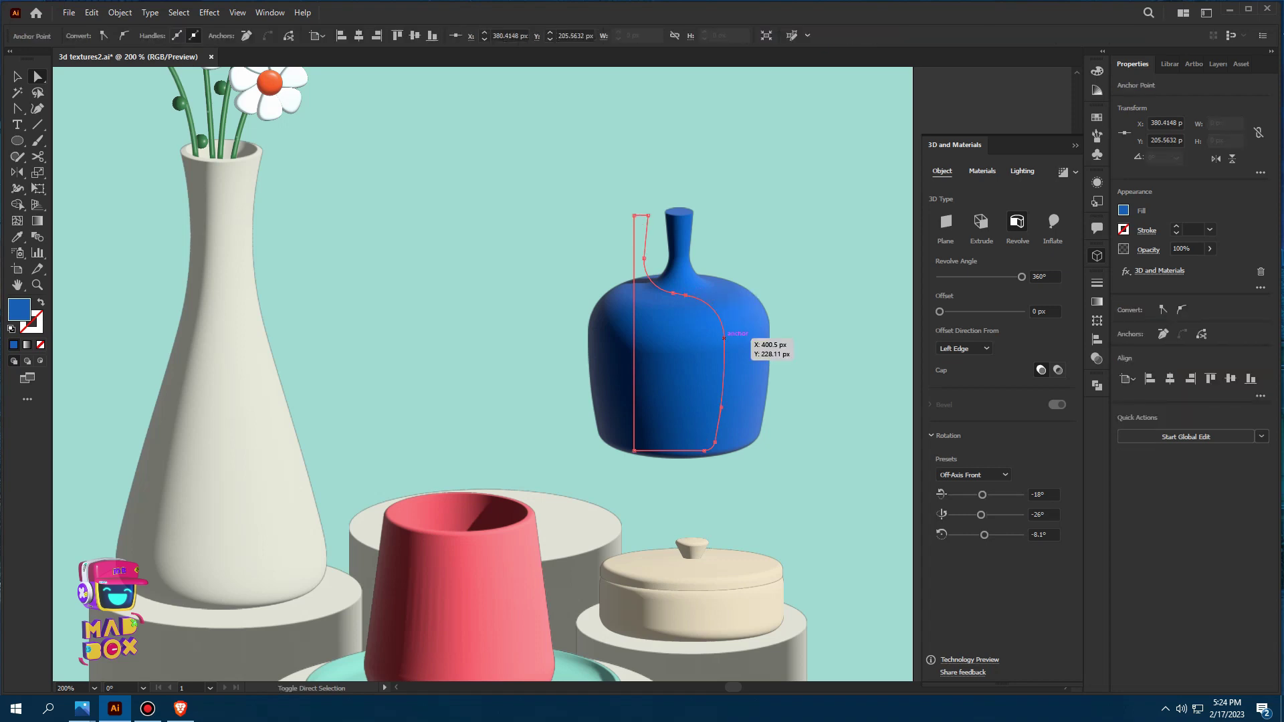
mouse_move(724, 342)
left_mouse_down()
mouse_move(731, 327)
mouse_move(707, 309)
left_mouse_up()
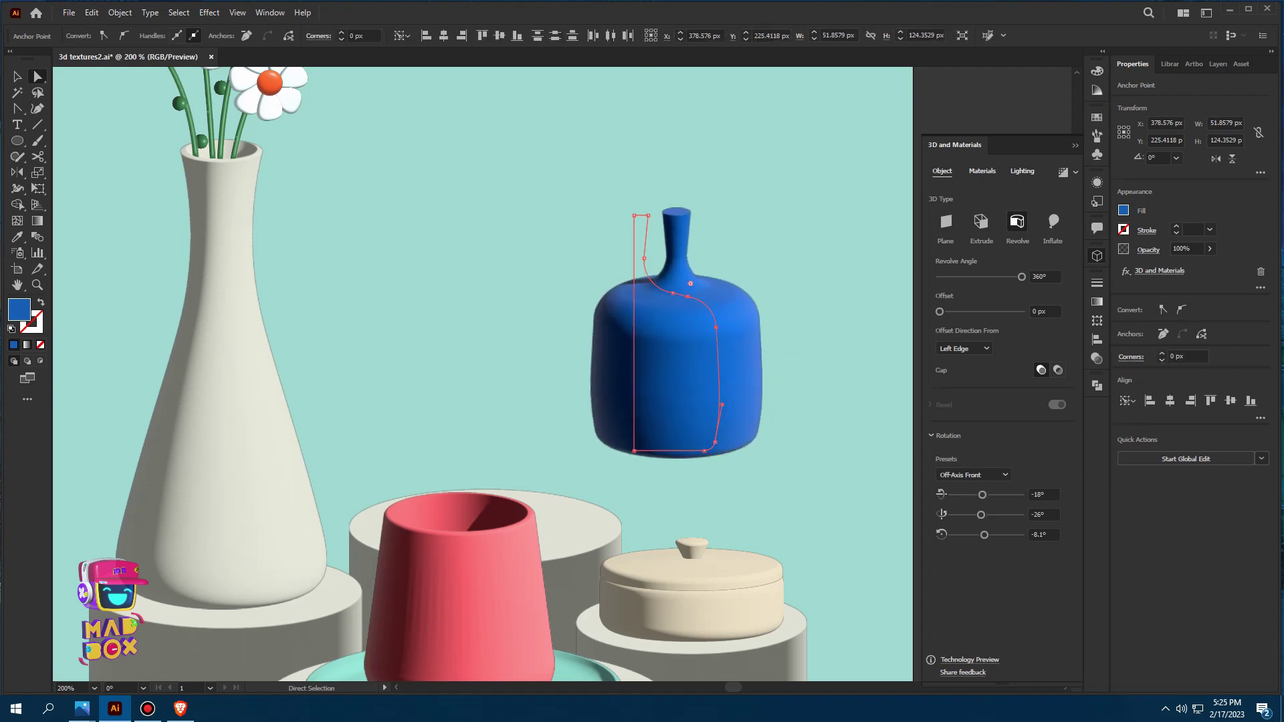
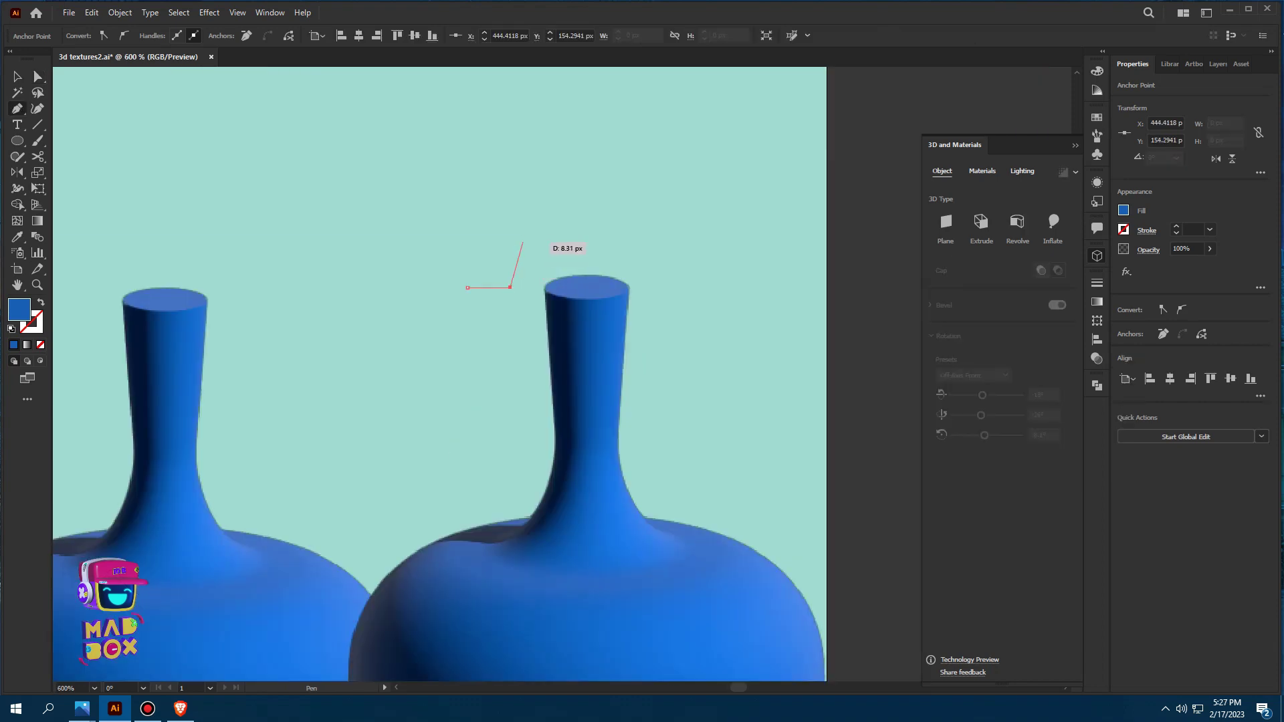
Draw a small four-sided shape with the Pen tool beside the blue bottle
left_click(516, 238)
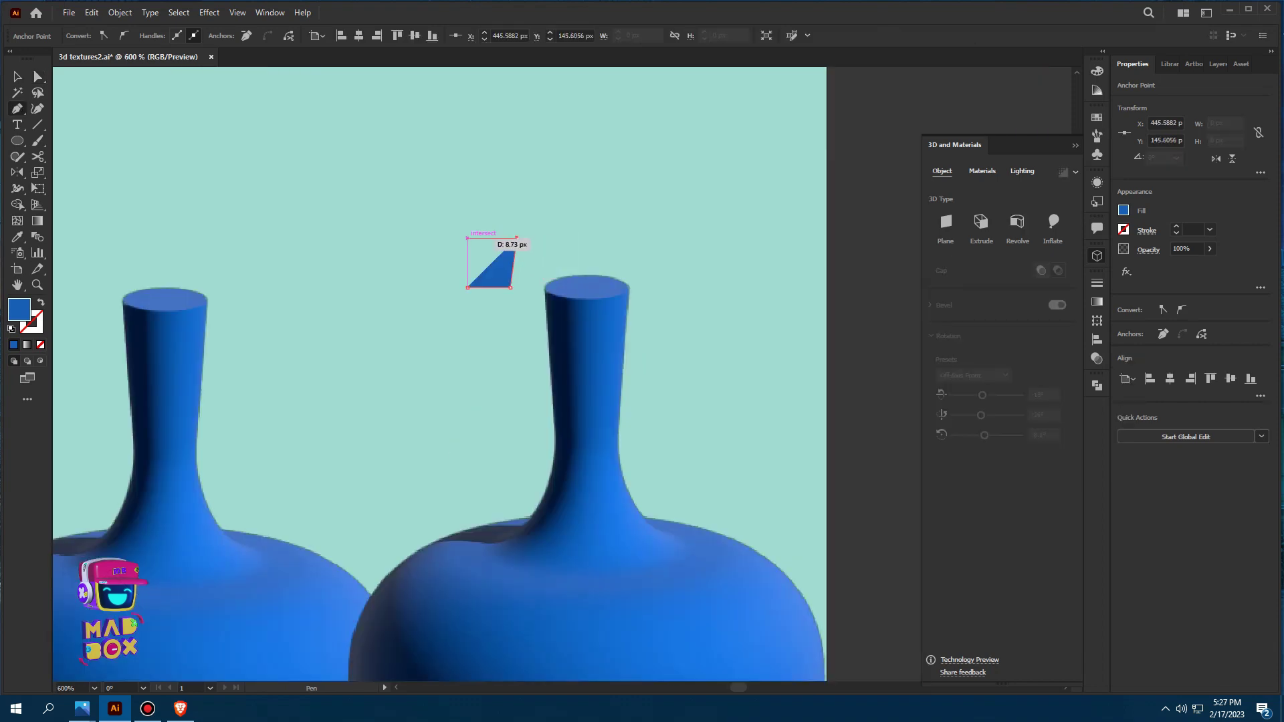
left_click(465, 238)
key("ctrl+z")
left_click(467, 238)
left_click(467, 287)
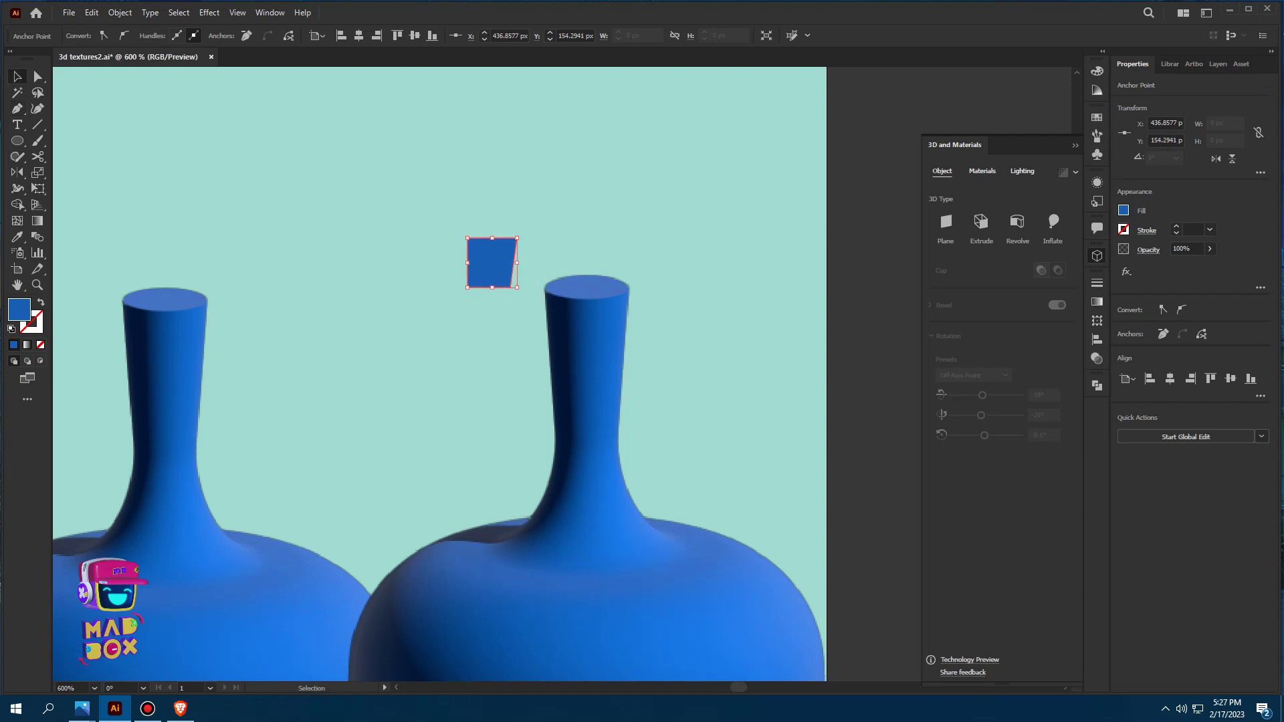
key("v")
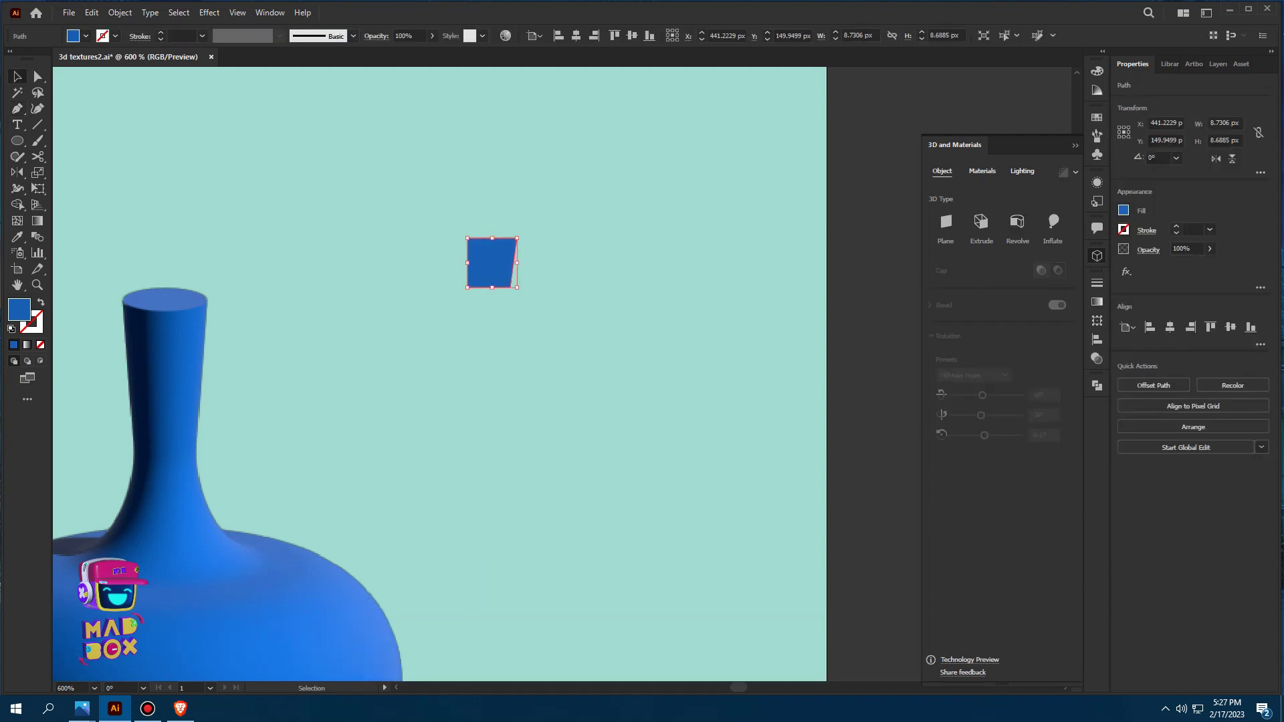
Fill the new shape with the white vase's cream colour using the Eyedropper
scroll(532, 304, "down", 3)
key("i")
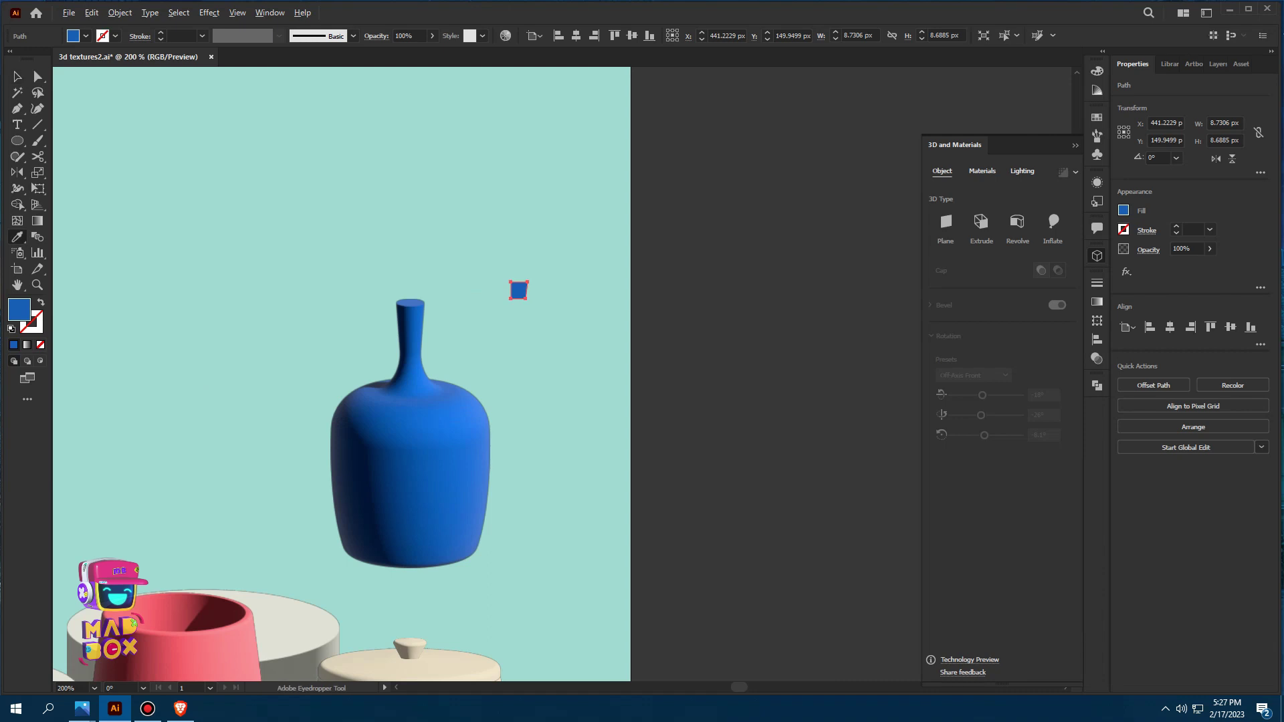
key("ctrl+minus")
left_click(220, 468)
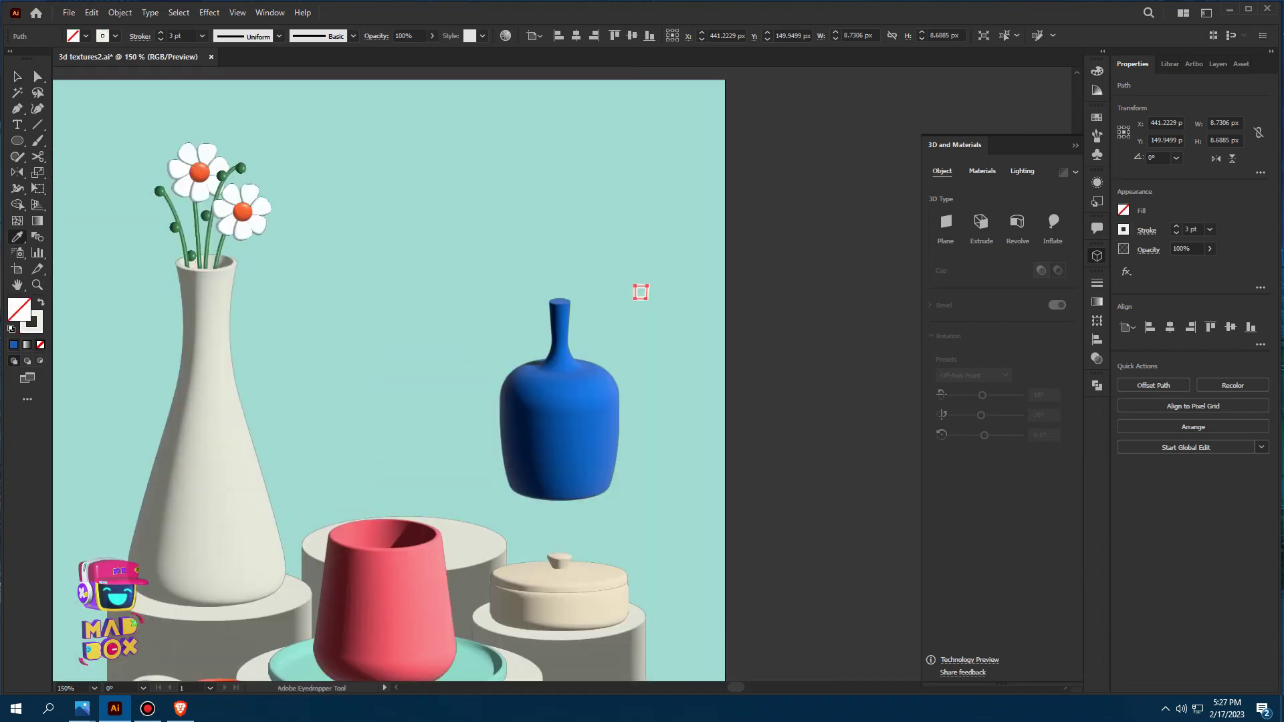
key("ctrl+plus")
key("ctrl+plus")
key("ctrl+plus")
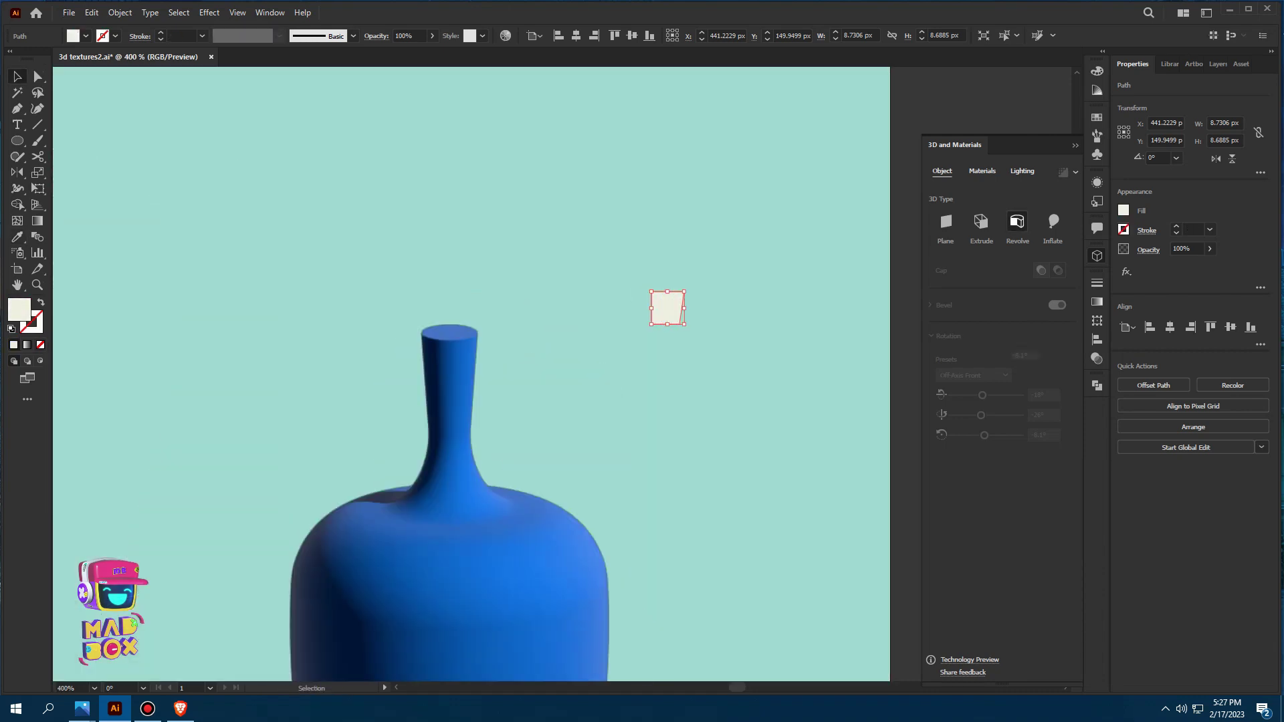
Revolve the square into a 3D cylinder and set it on the blue bottle's neck
left_click(1017, 222)
left_click_drag(642, 327, 206, 342)
key("ctrl+plus")
key("ctrl+plus")
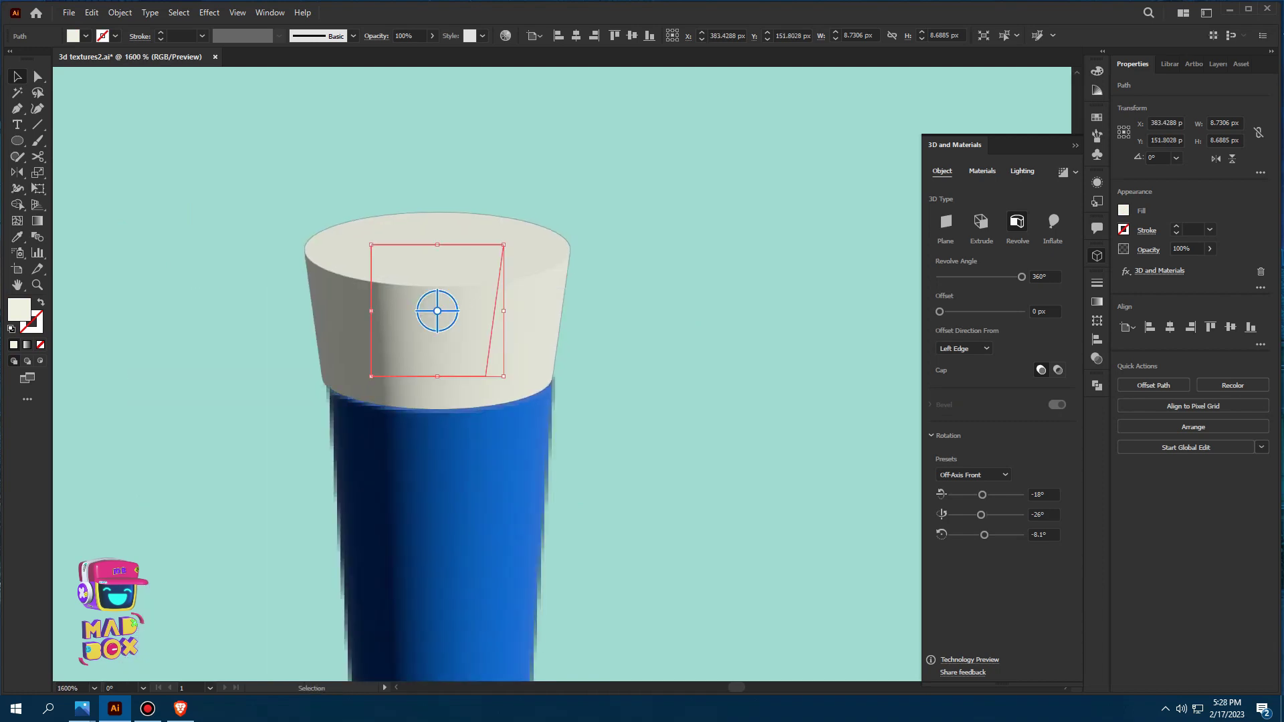
left_click_drag(439, 301, 441, 301)
key("ctrl+minus")
key("ctrl+plus")
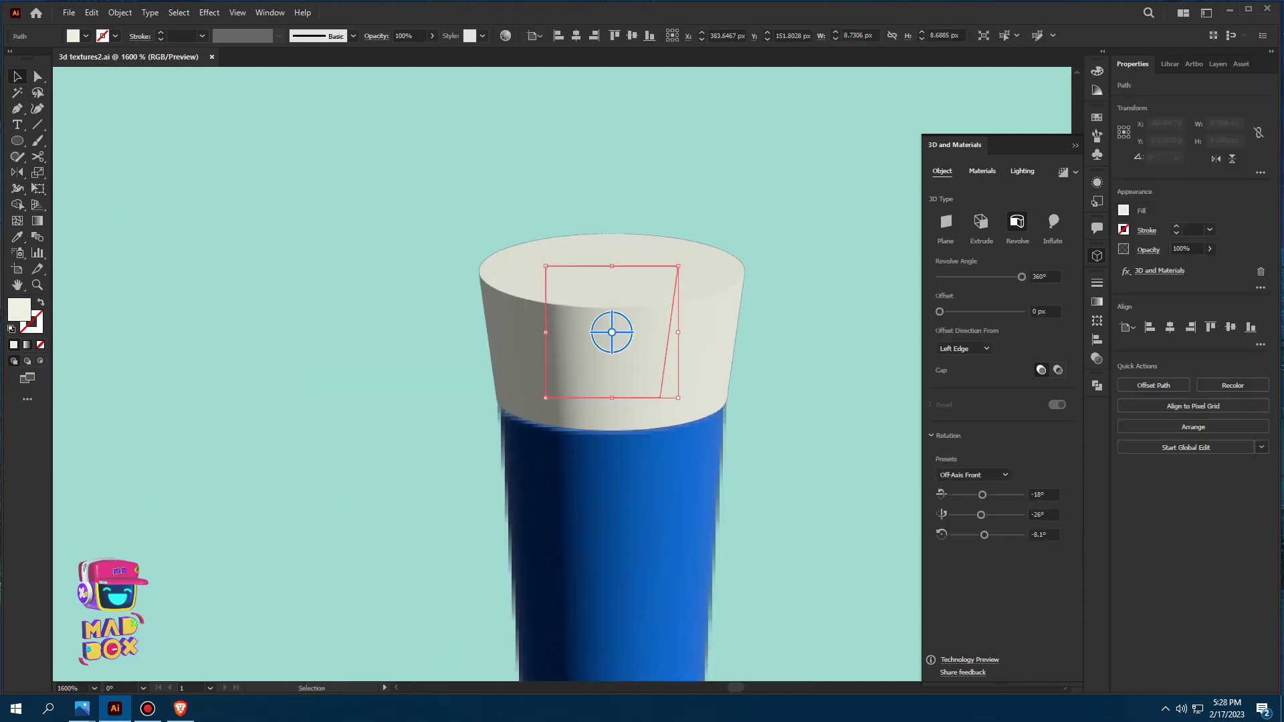
Round the stopper profile's top-right corner and widen it slightly
key("a")
left_click(678, 267)
left_click_drag(670, 273, 696, 284)
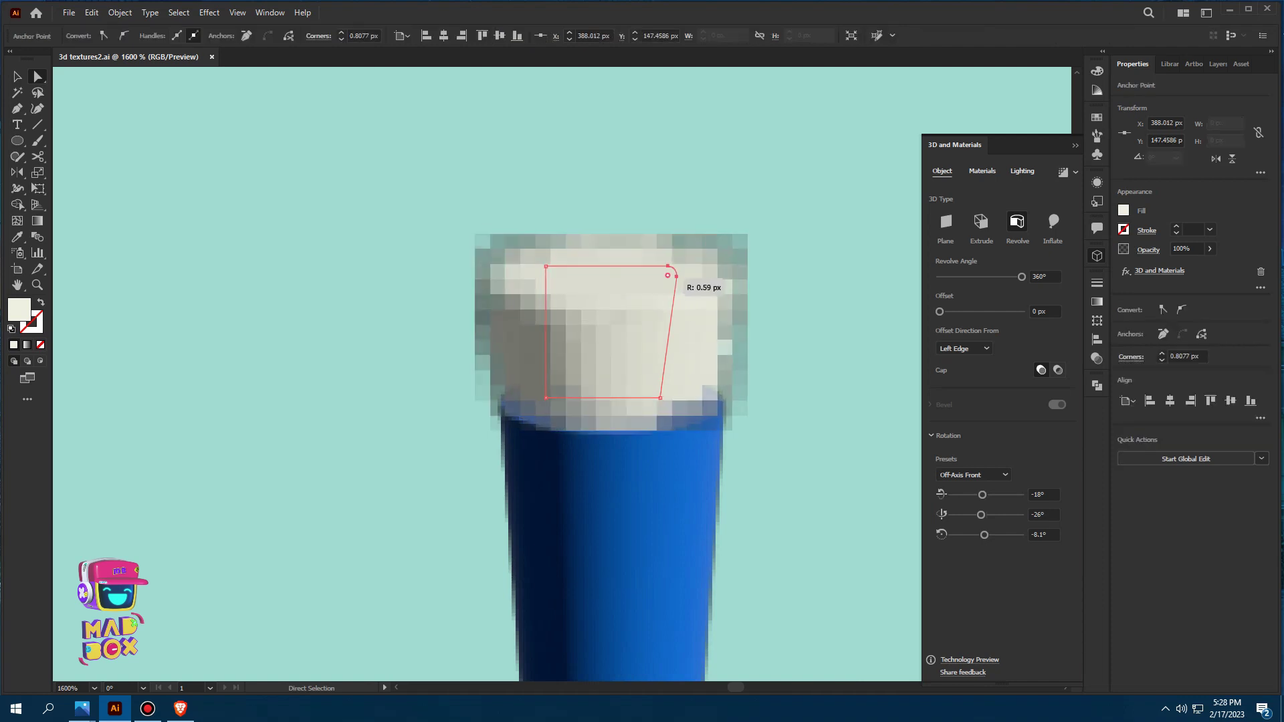
key("v")
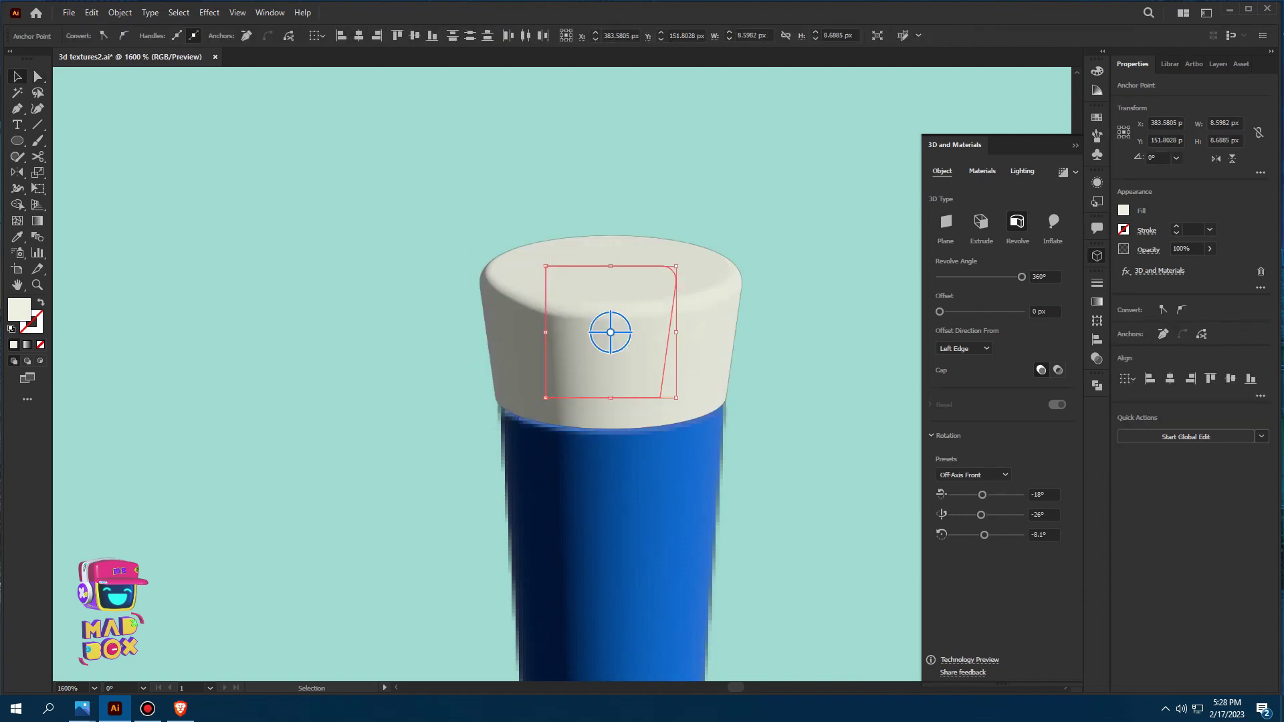
left_click_drag(676, 275, 678, 274)
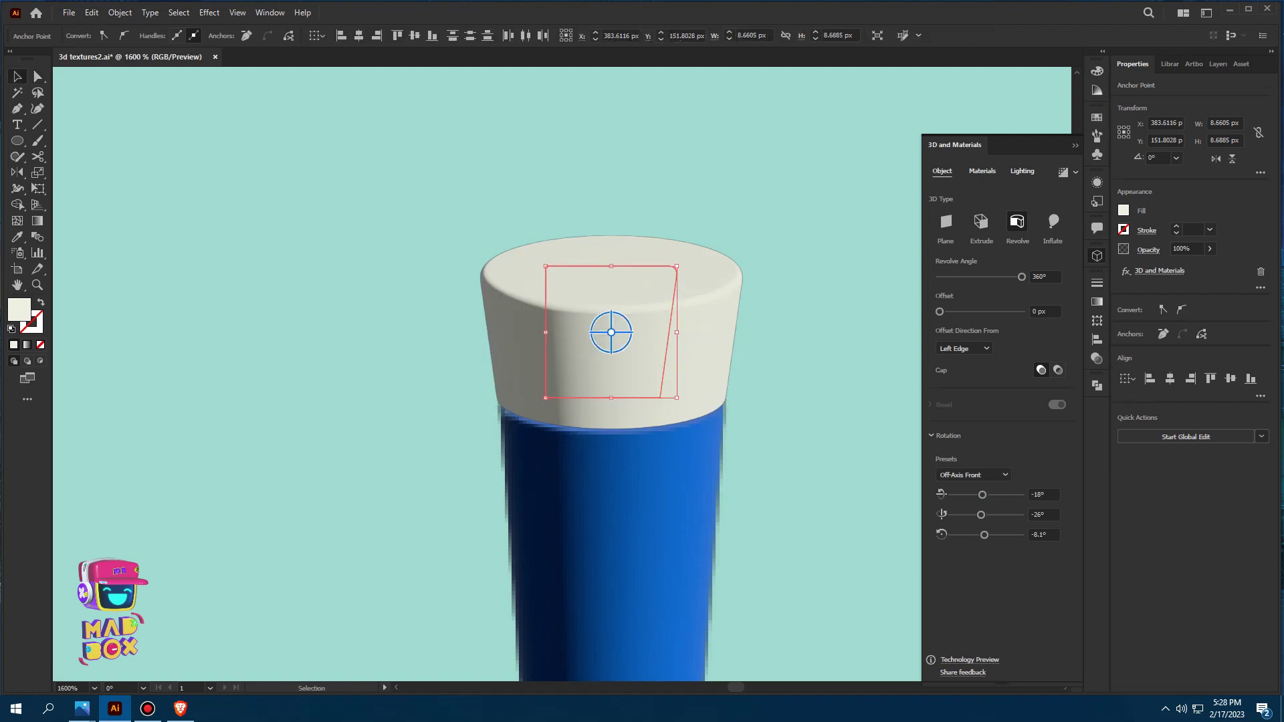
left_click(981, 171)
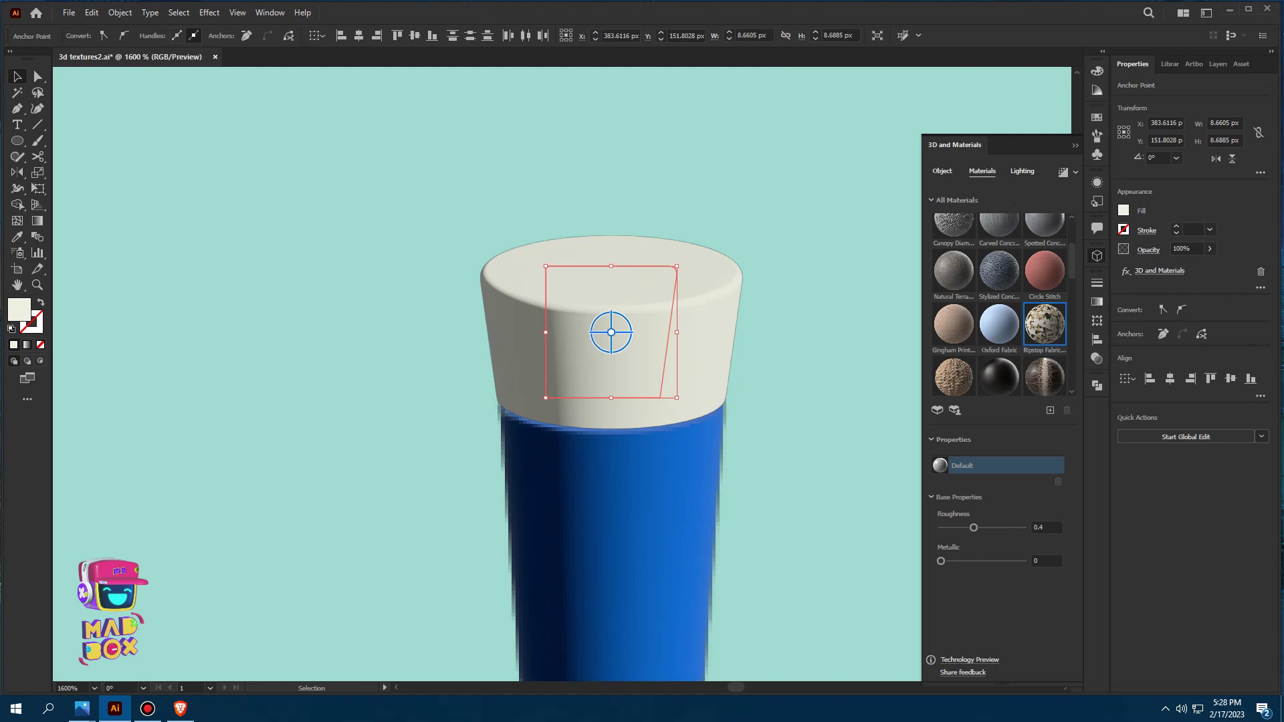
Try Ripstop Fabric and Sand Step Dunes, then apply Cork Natural to the stopper
left_click(1045, 324)
left_click(953, 377)
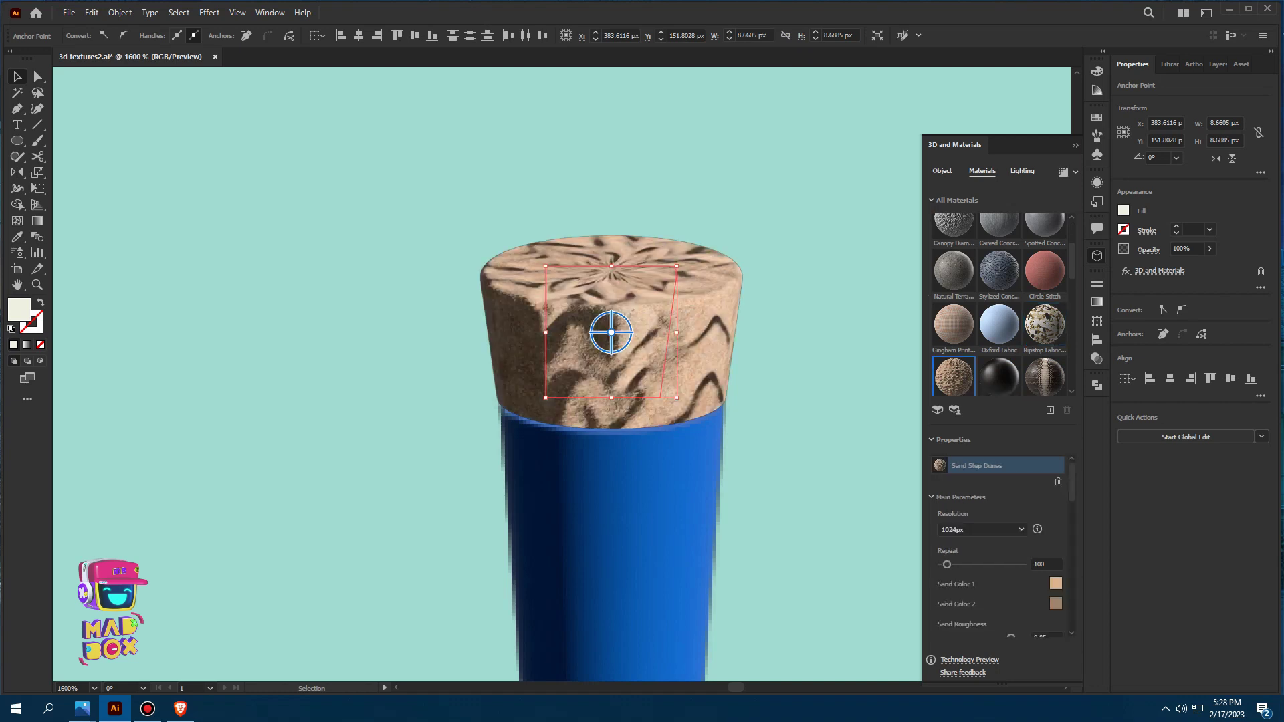
scroll(956, 381, "down", 2)
scroll(956, 382, "down", 2)
scroll(957, 381, "down", 2)
scroll(1000, 301, "down", 2)
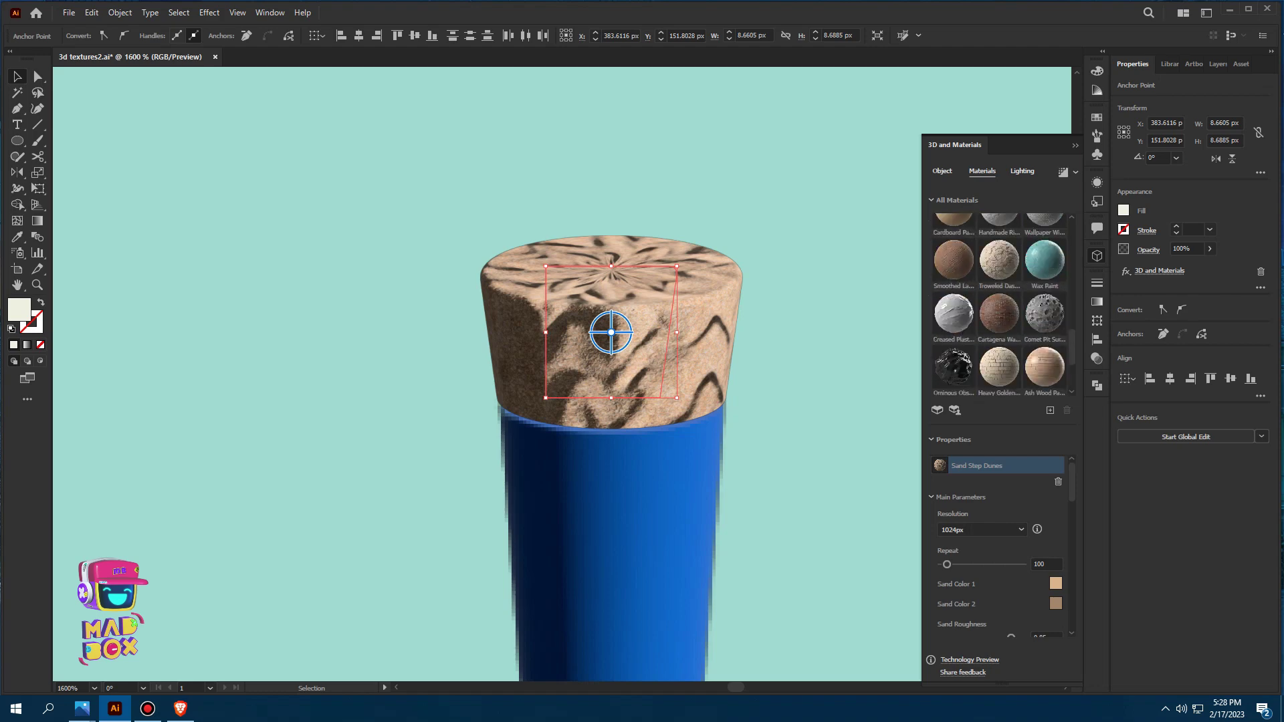
scroll(1000, 301, "up", 1)
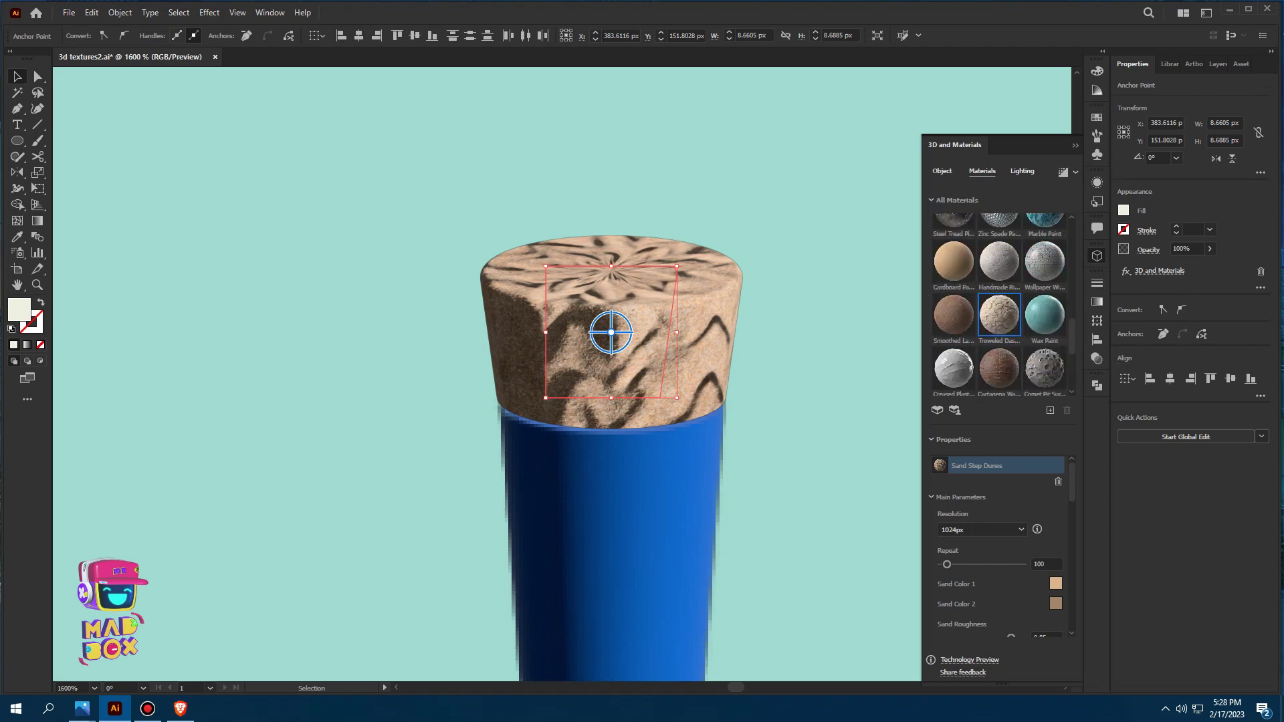
scroll(999, 314, "down", 3)
left_click(954, 306)
Lower the cork Repeat to 45 for larger grains and edit its colour
scroll(1000, 535, "down", 2)
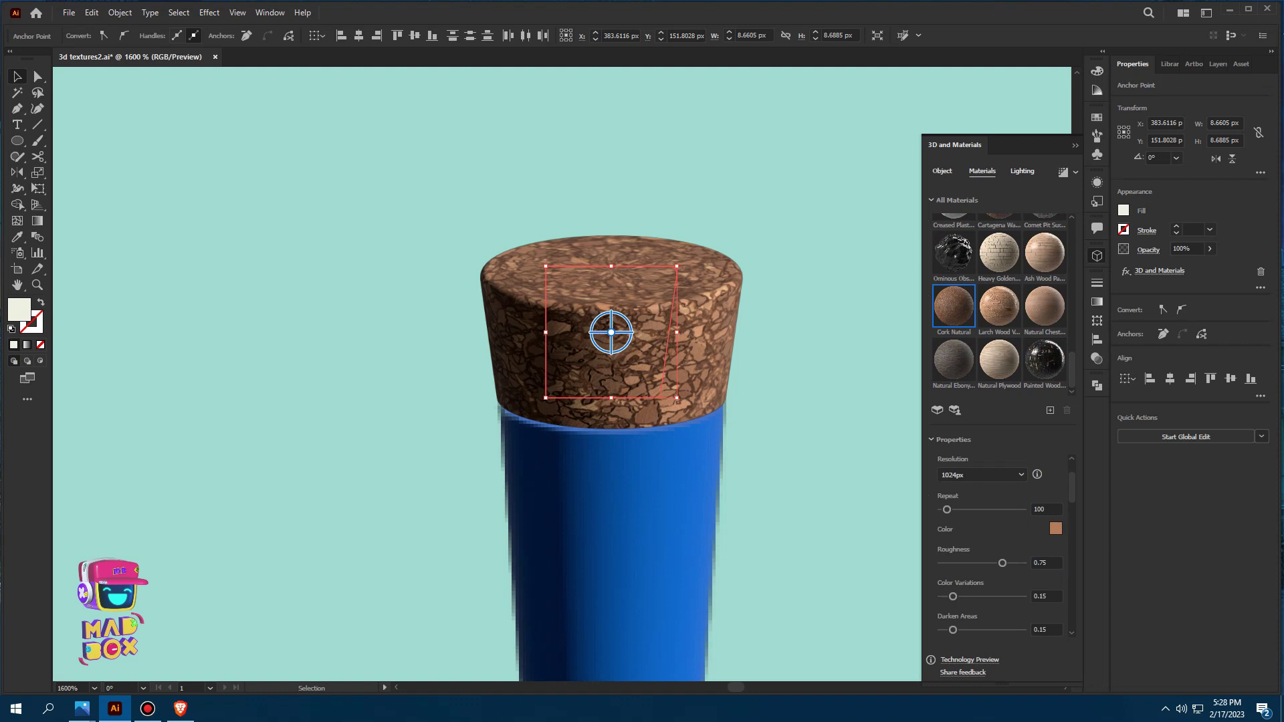
left_click_drag(947, 510, 943, 509)
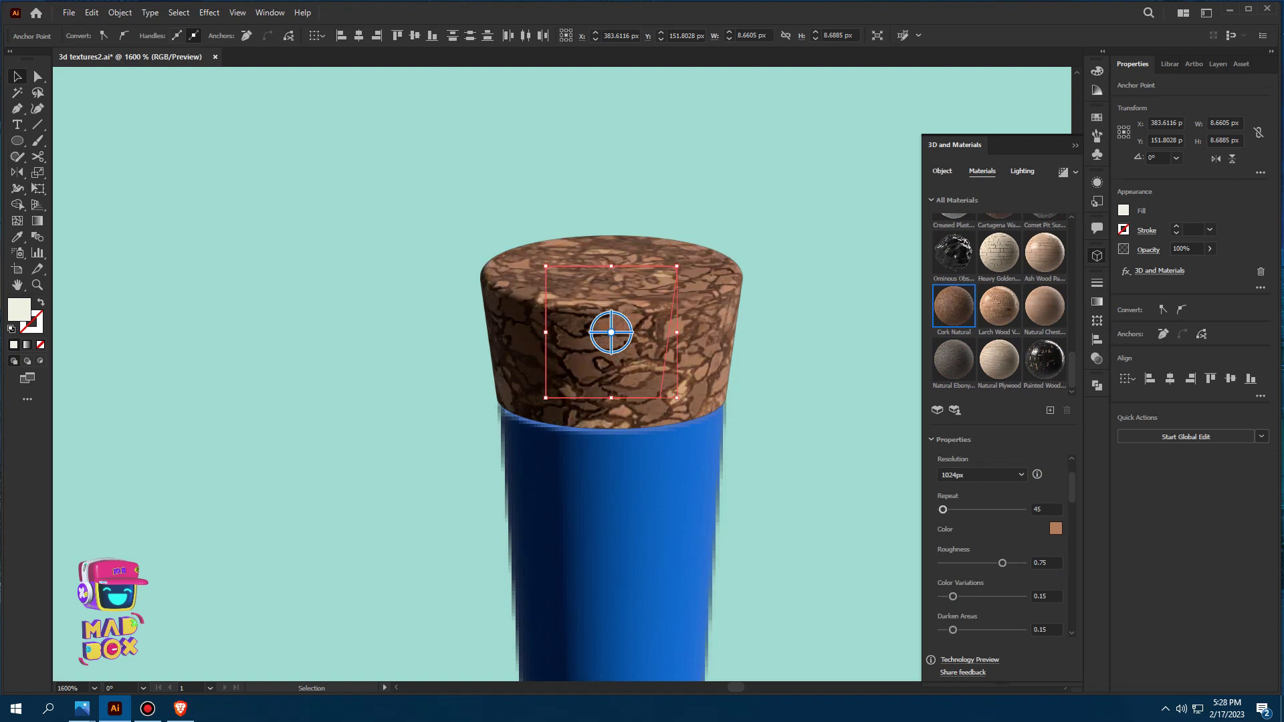
scroll(1000, 535, "down", 2)
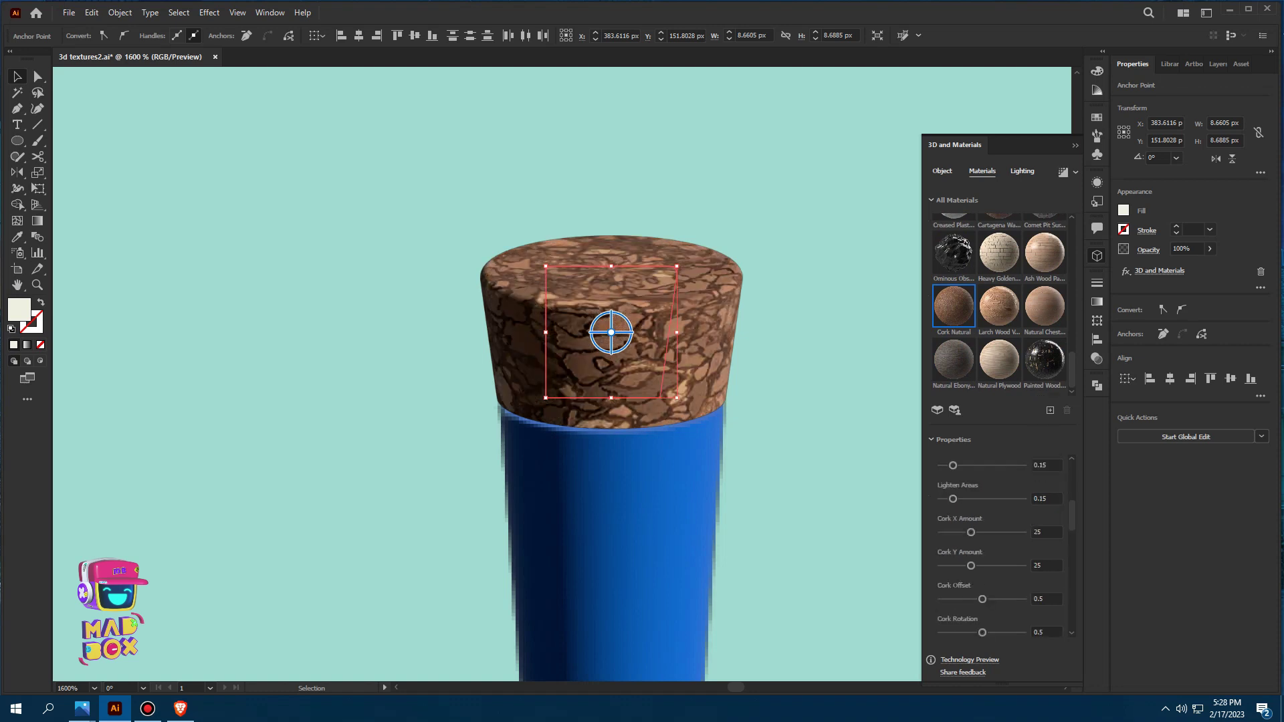
left_click(1056, 474)
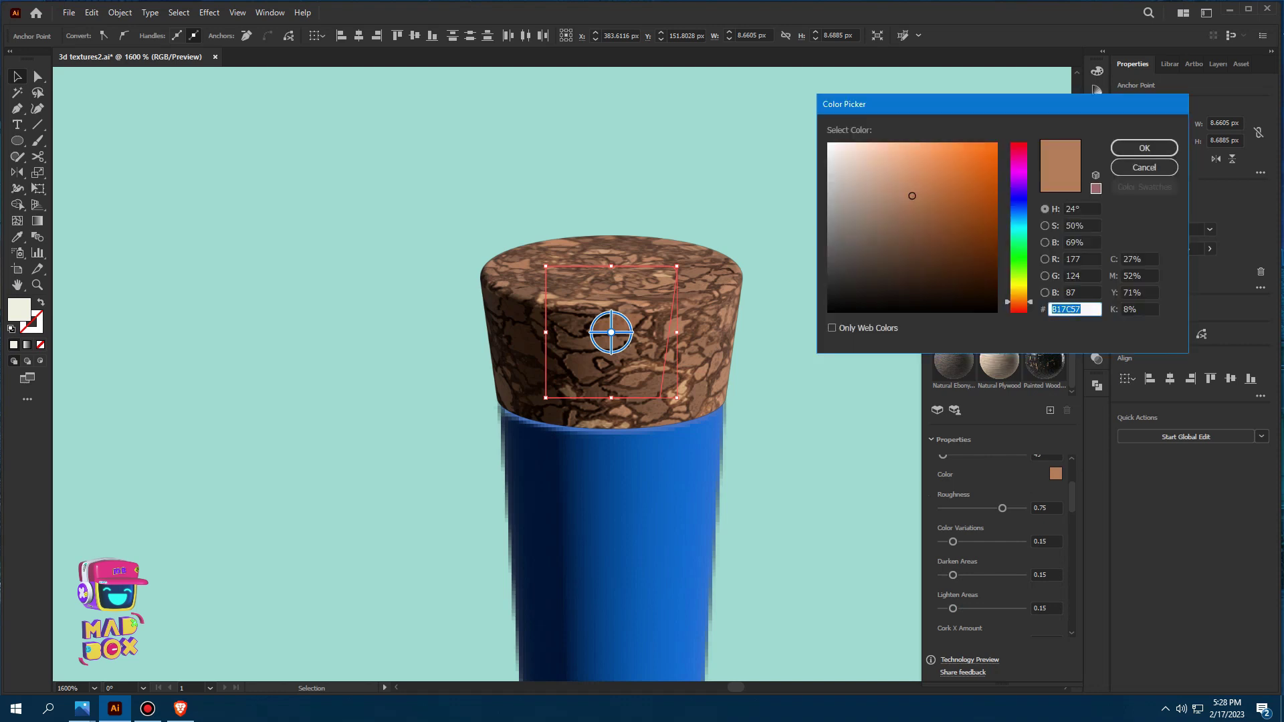
Set the cork colour to E0A47C and raise the texture contrast slightly
type("E0A47C")
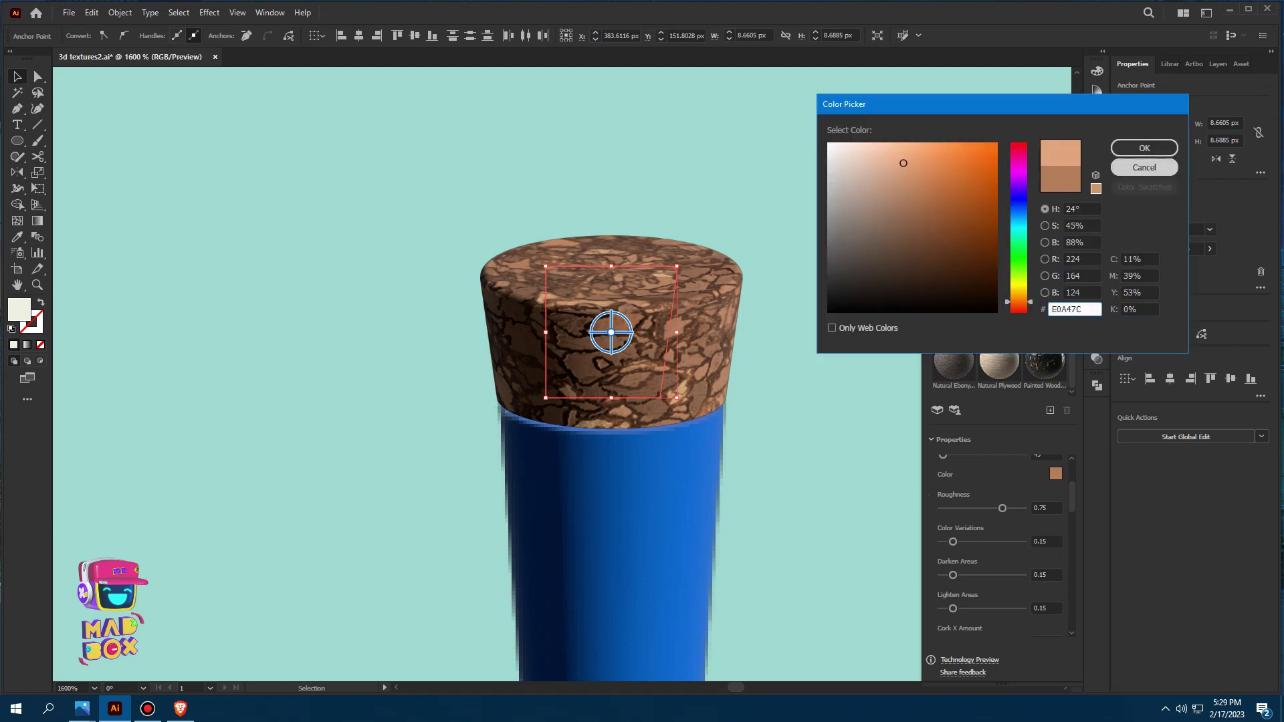
key("Return")
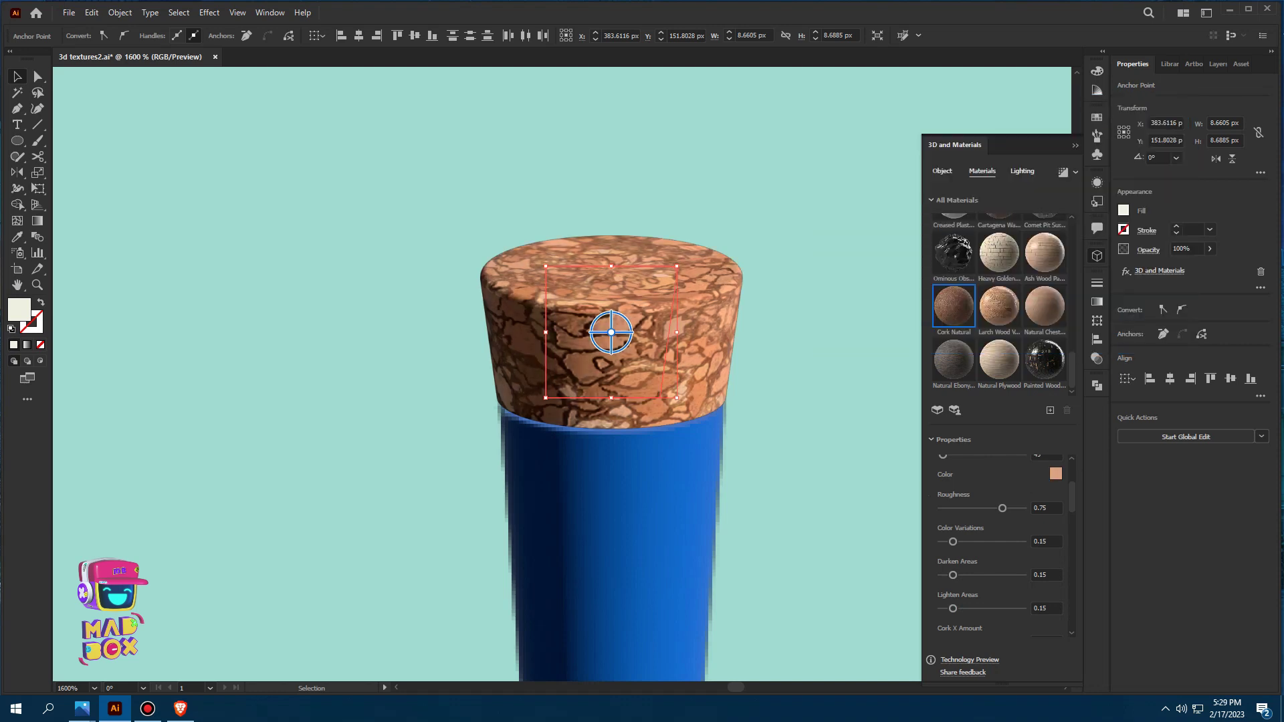
scroll(1000, 535, "down", 3)
scroll(1000, 535, "down", 3)
scroll(1000, 535, "down", 3)
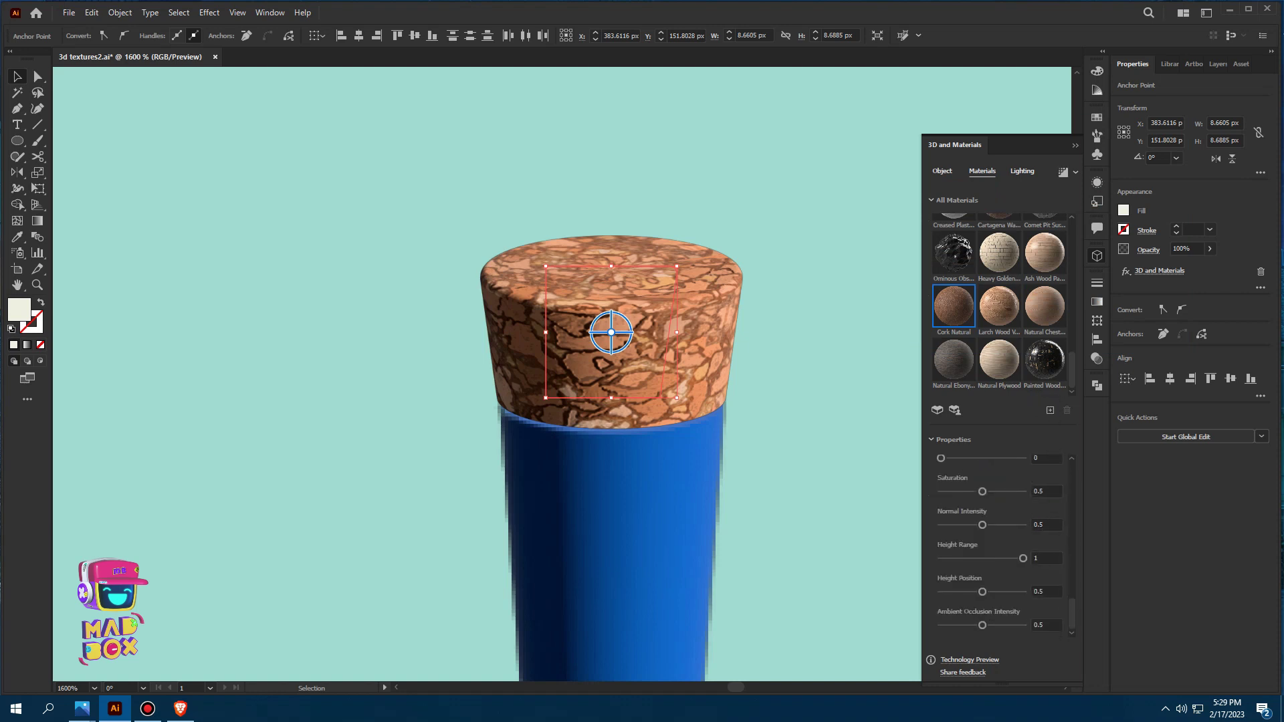
scroll(1000, 535, "up", 2)
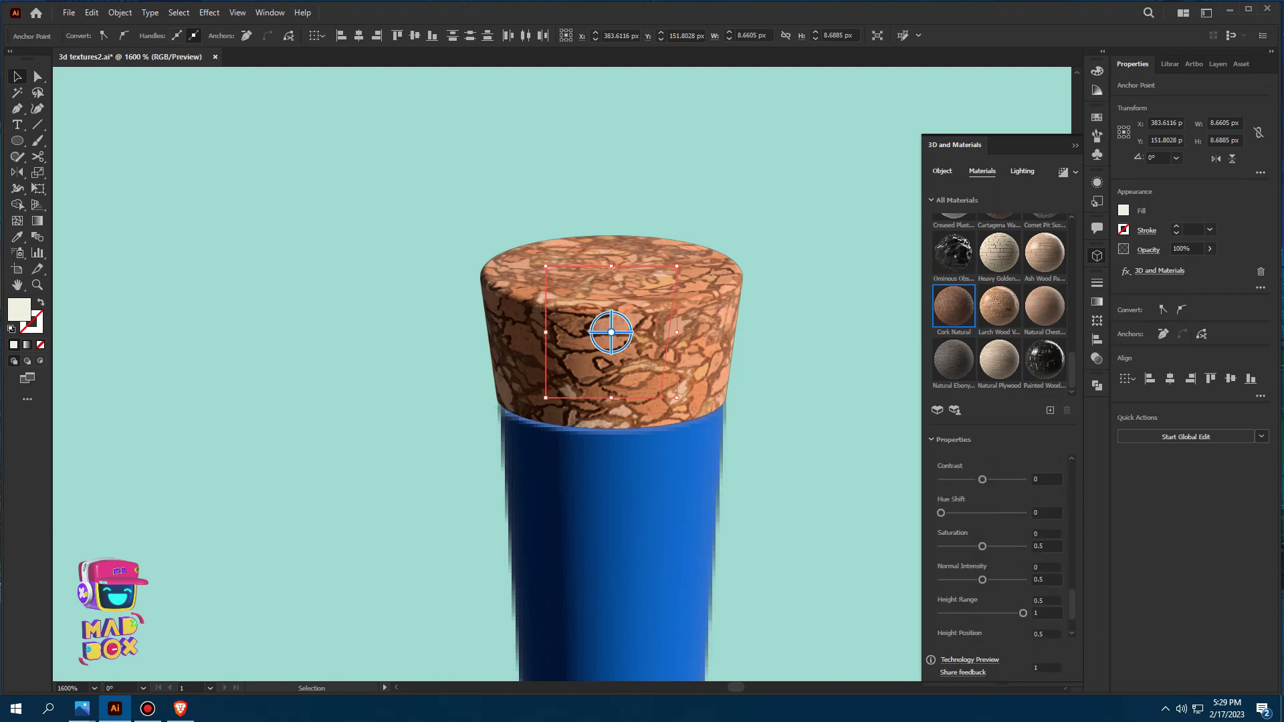
scroll(1000, 535, "up", 1)
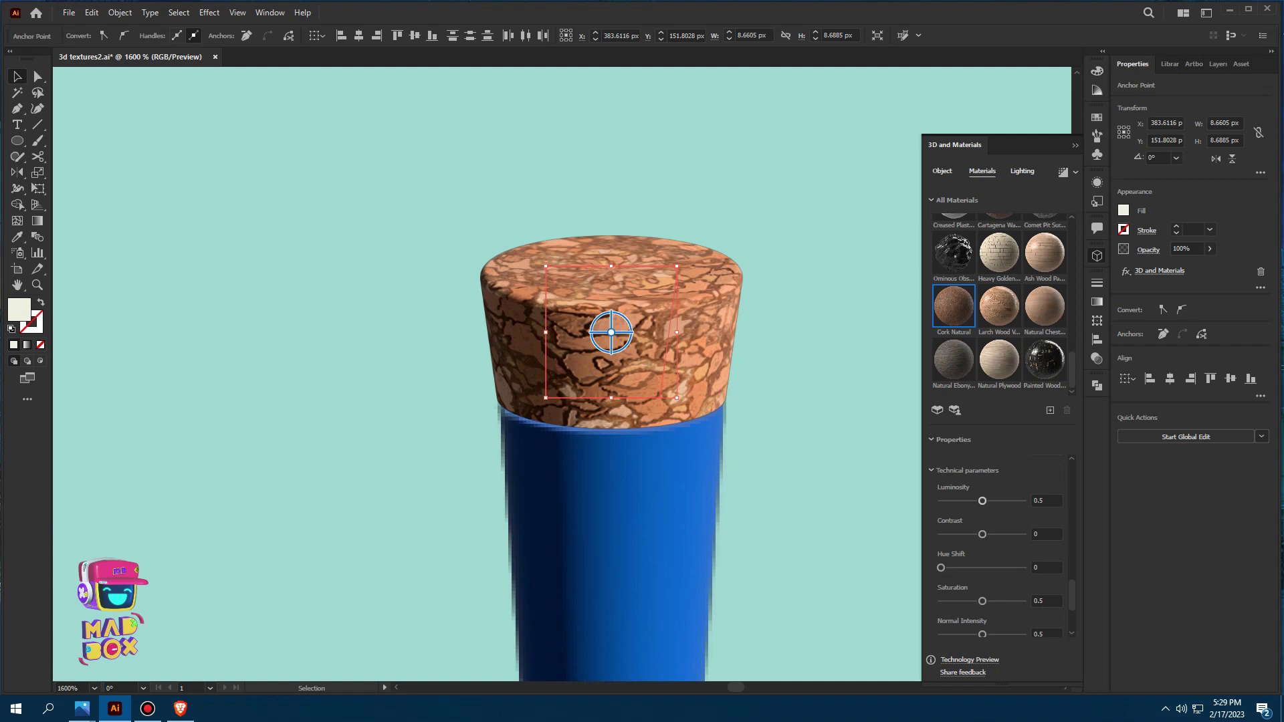
left_click_drag(983, 534, 980, 501)
Reduce the cork Rake Amount to 3 and lower the Cork Rotation
scroll(980, 501, "up", 2)
scroll(1000, 535, "up", 2)
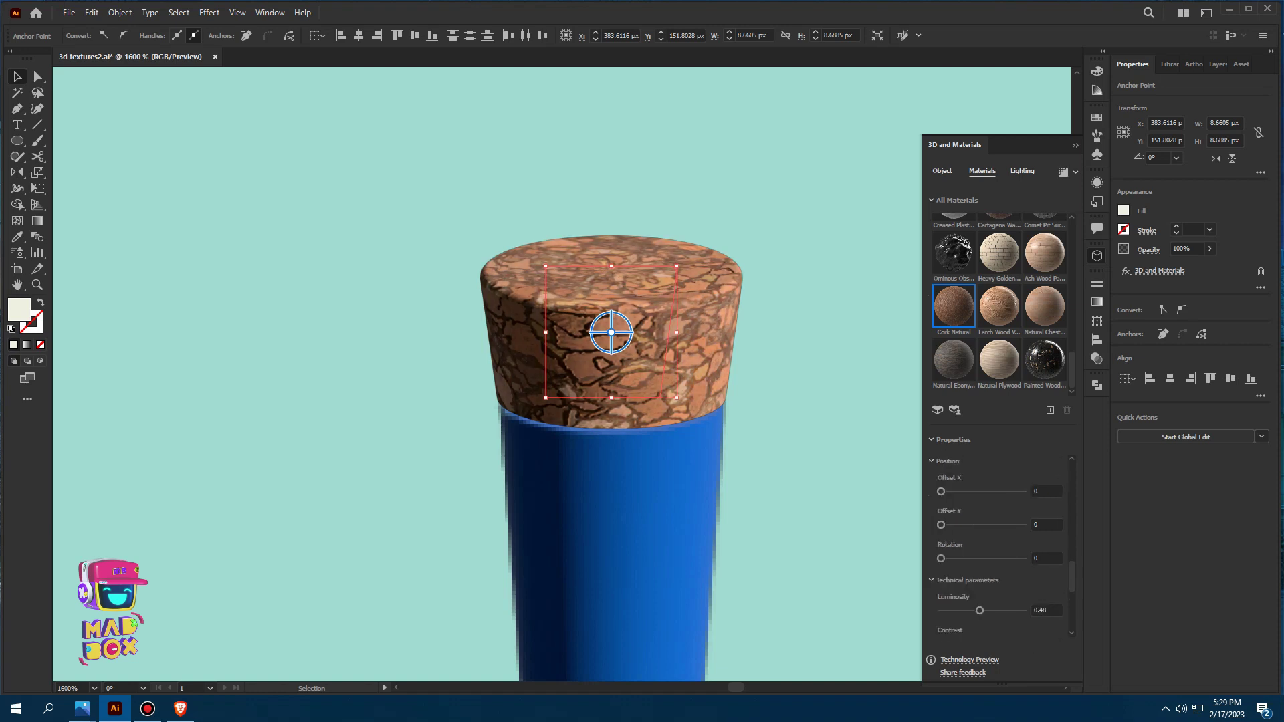
scroll(1000, 542, "up", 3)
scroll(1000, 542, "up", 2)
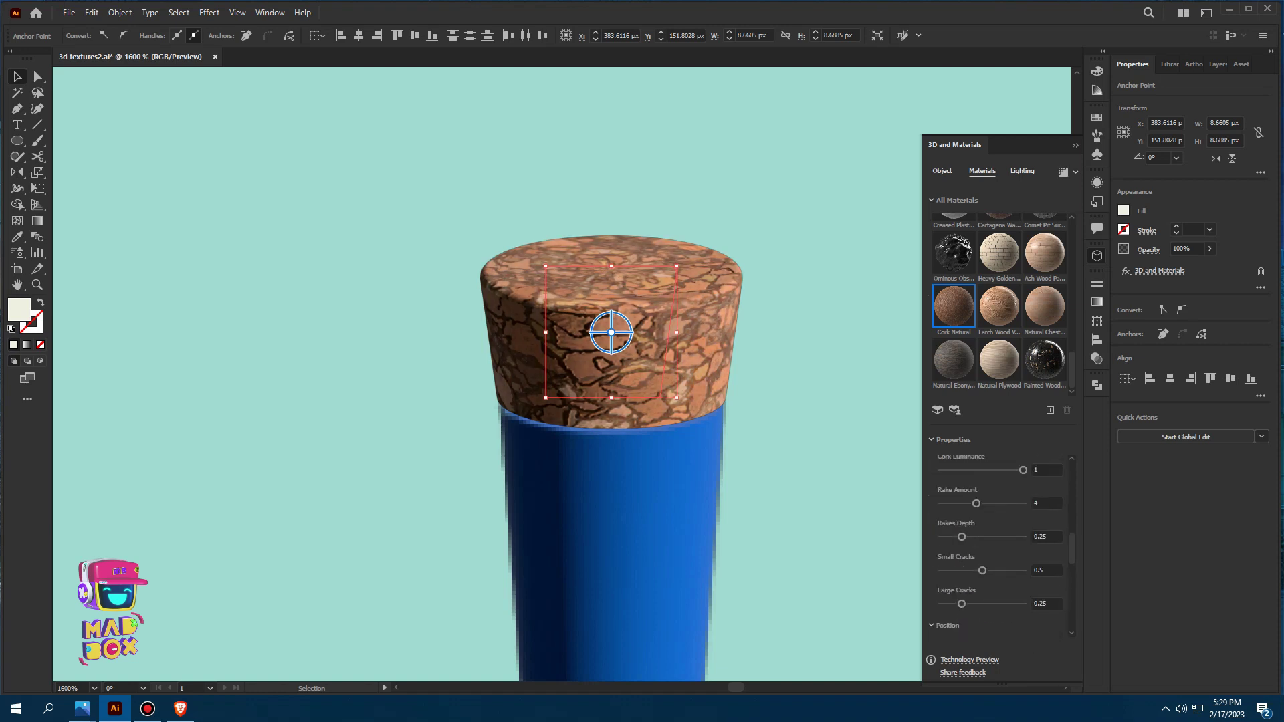
left_click_drag(976, 504, 964, 504)
scroll(1000, 542, "up", 1)
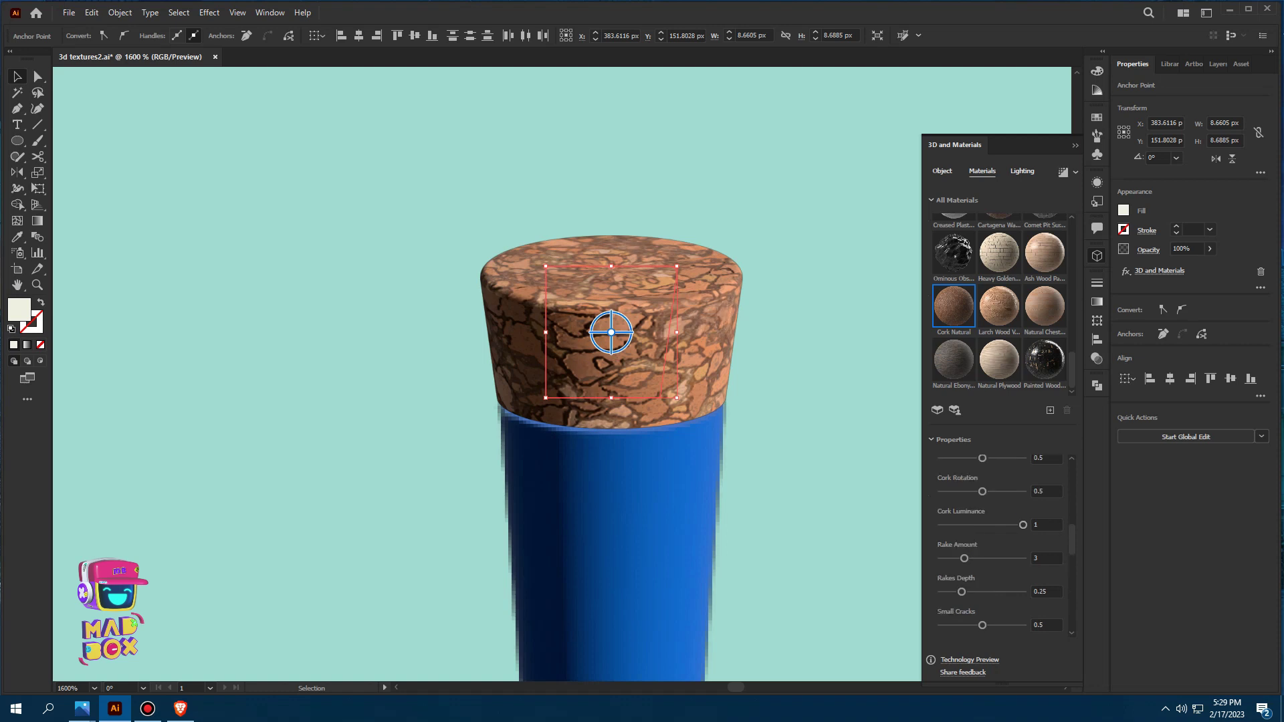
mouse_move(982, 491)
left_mouse_down()
mouse_move(941, 489)
mouse_move(1023, 522)
mouse_move(941, 510)
left_mouse_up()
Adjust the cork's Darken/Lighten Areas and make its finish rough rather than shiny
scroll(1000, 541, "up", 1)
scroll(1000, 542, "up", 3)
scroll(1000, 542, "up", 2)
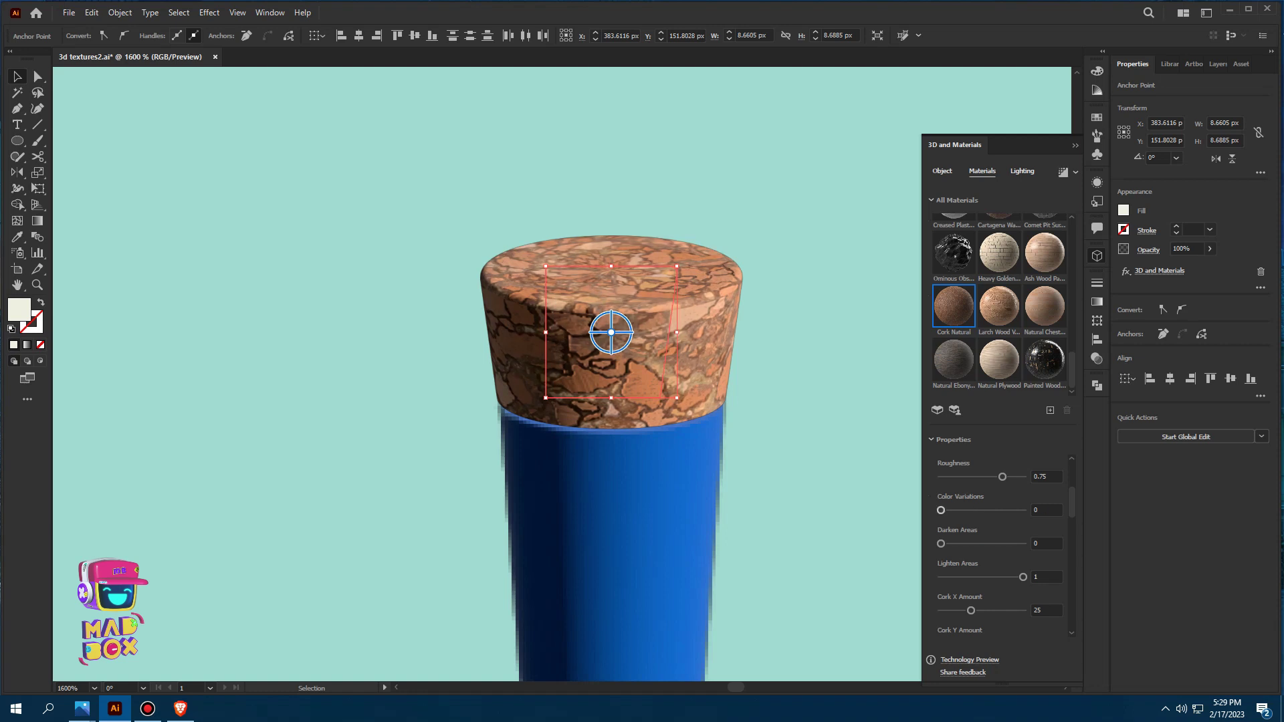
left_click_drag(1002, 477, 944, 479)
scroll(946, 477, "up", 2)
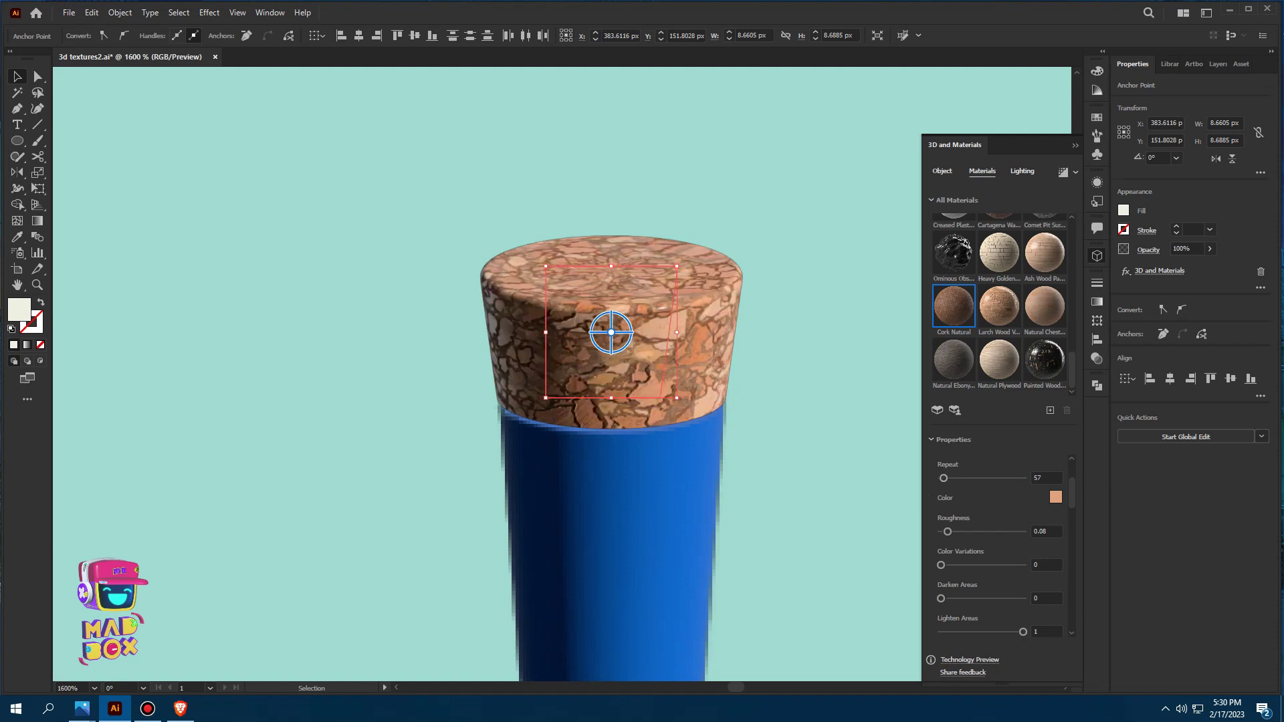
mouse_move(947, 531)
left_mouse_down()
mouse_move(1016, 532)
mouse_move(941, 532)
left_mouse_up()
Move the blue bottle left and down and group its paths
key("ctrl+shift+a")
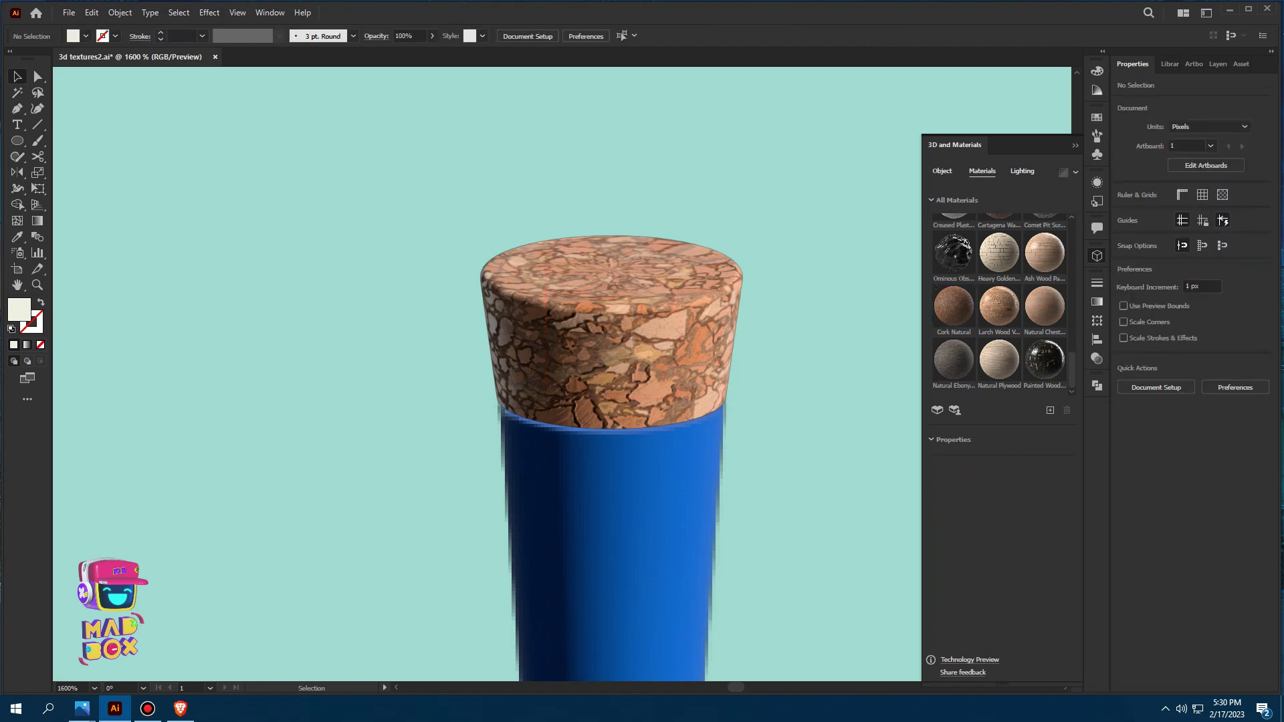
scroll(748, 330, "down", 2)
scroll(749, 330, "down", 3)
scroll(749, 330, "down", 2)
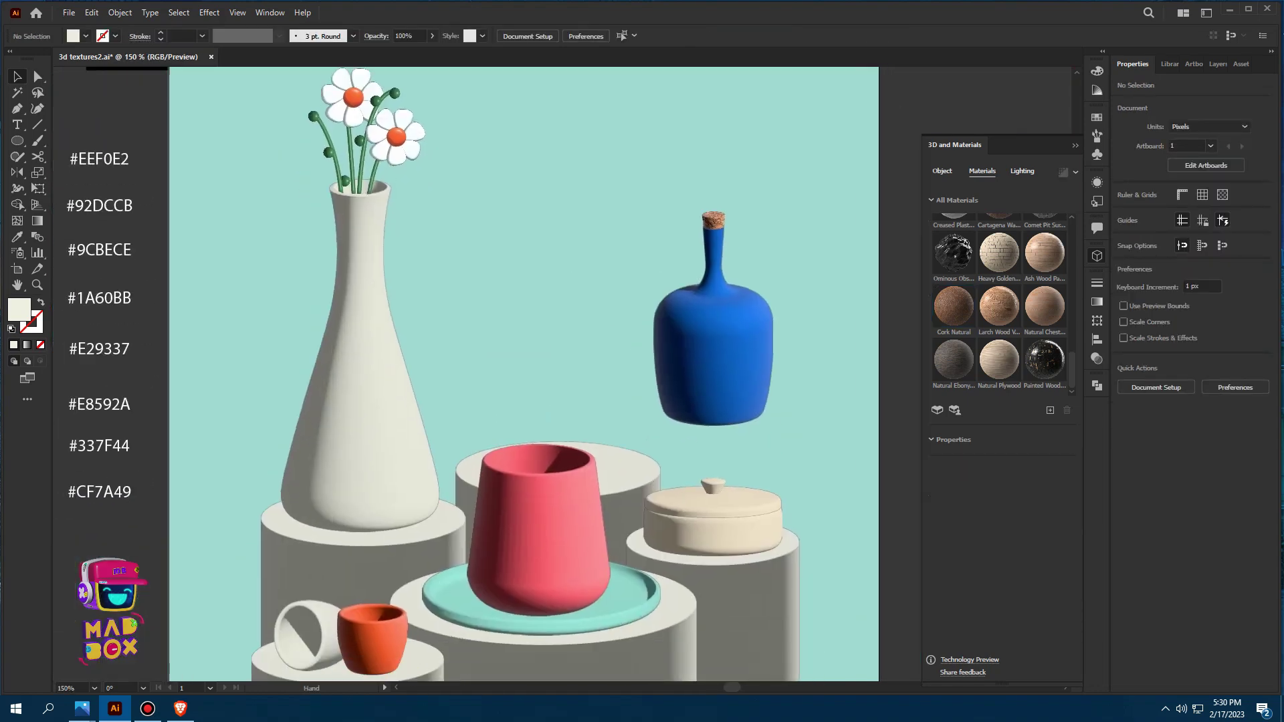
mouse_move(696, 295)
left_mouse_down()
mouse_move(667, 332)
mouse_move(580, 344)
left_mouse_up()
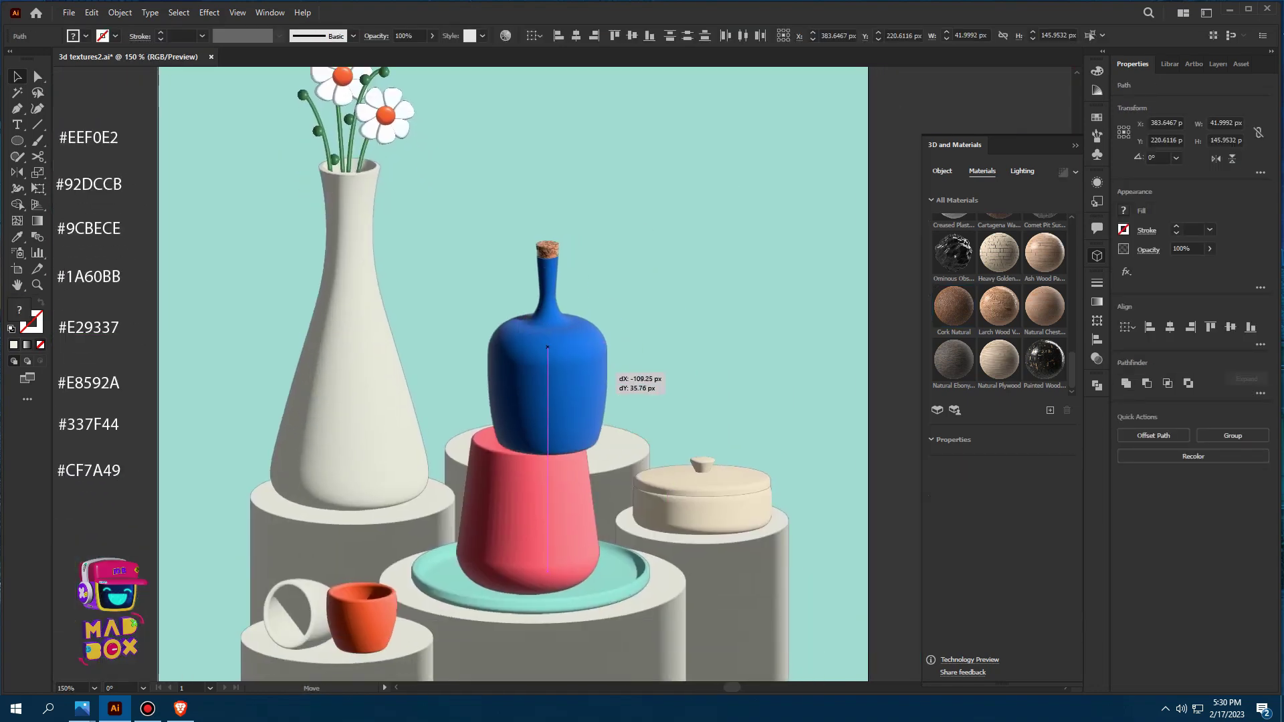
key("F7")
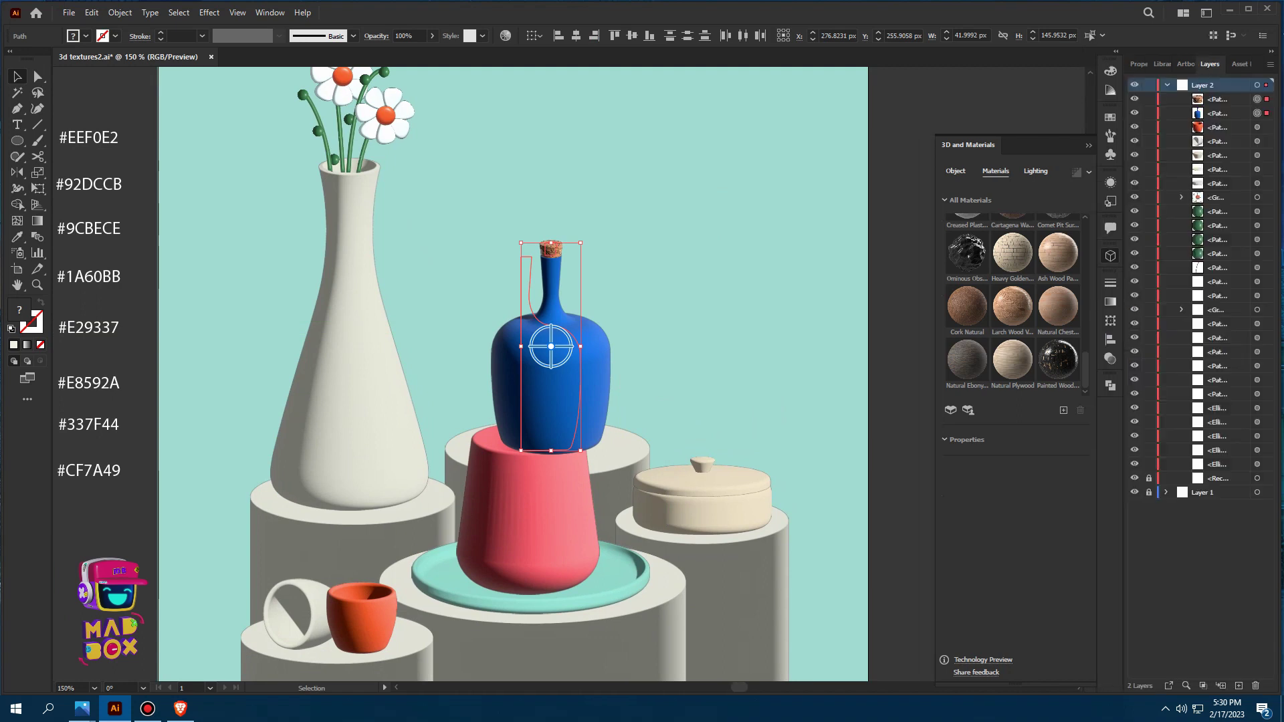
right_click(558, 359)
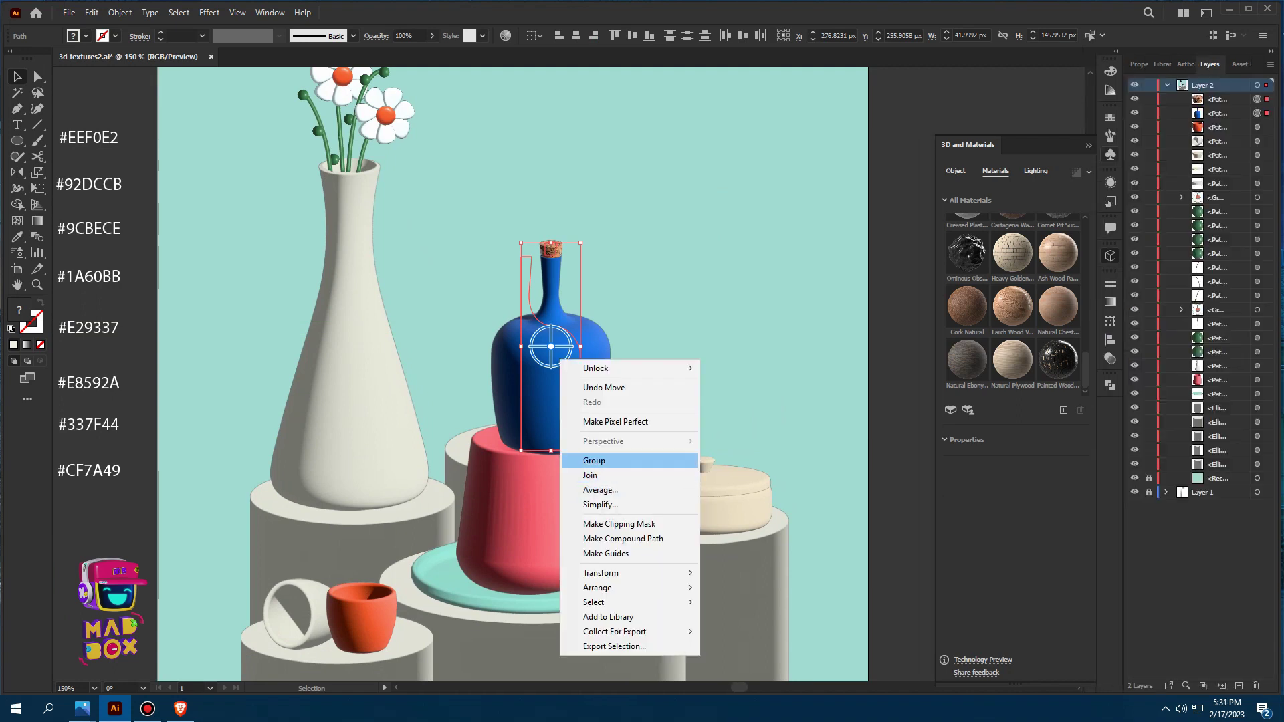
left_click(595, 461)
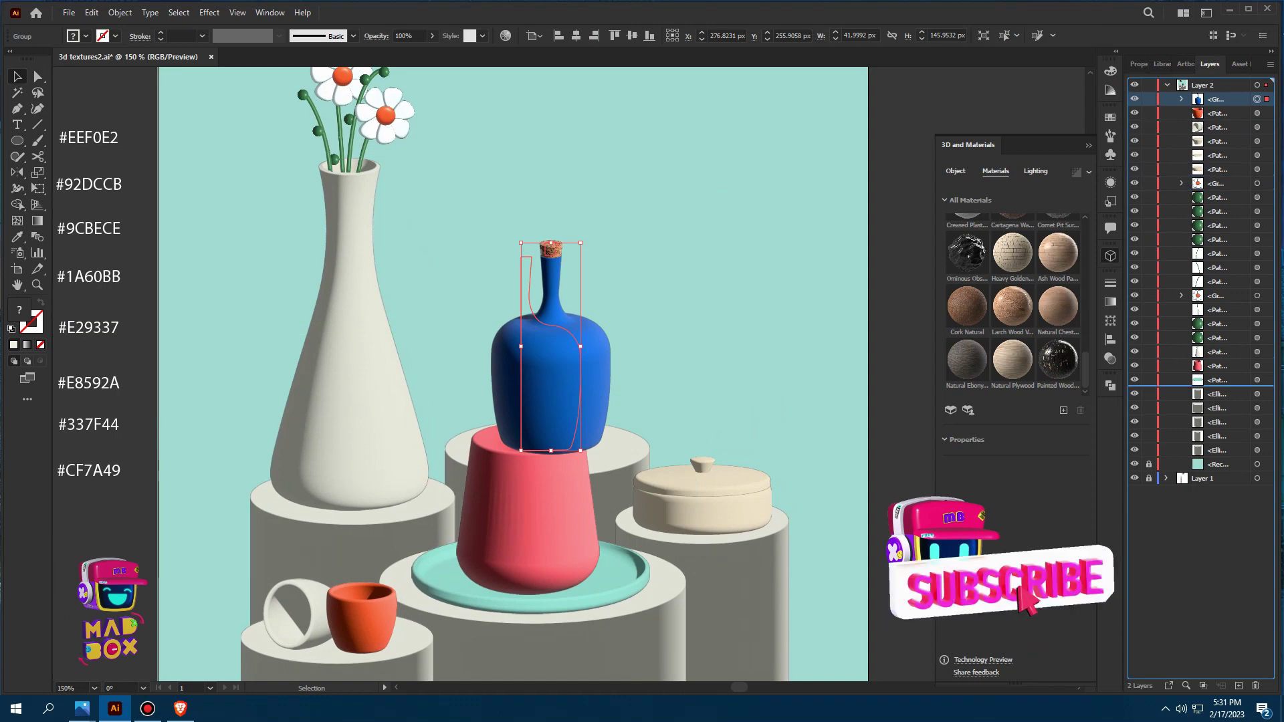
Send the bottle behind the pink cup, nudge it down, and enlarge the cup
key("ctrl+[")
key("Down")
key("Down")
key("Down")
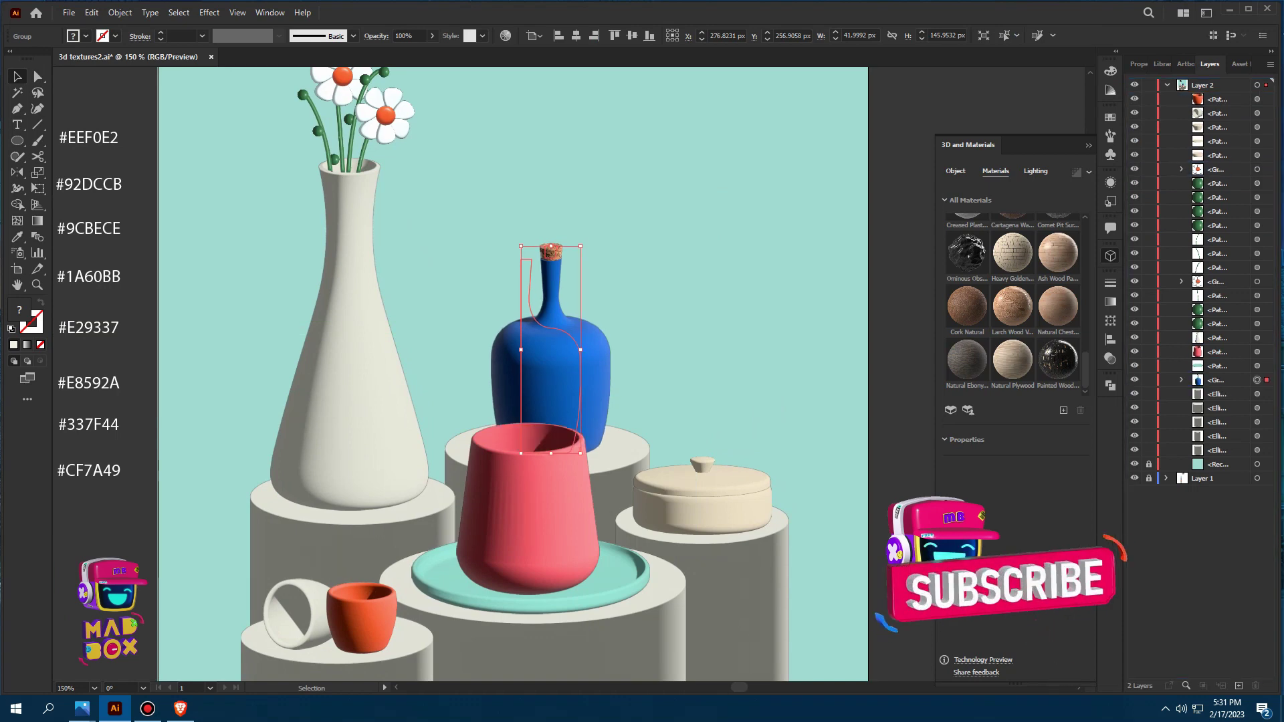
key("Down")
key("Down")
key("Down")
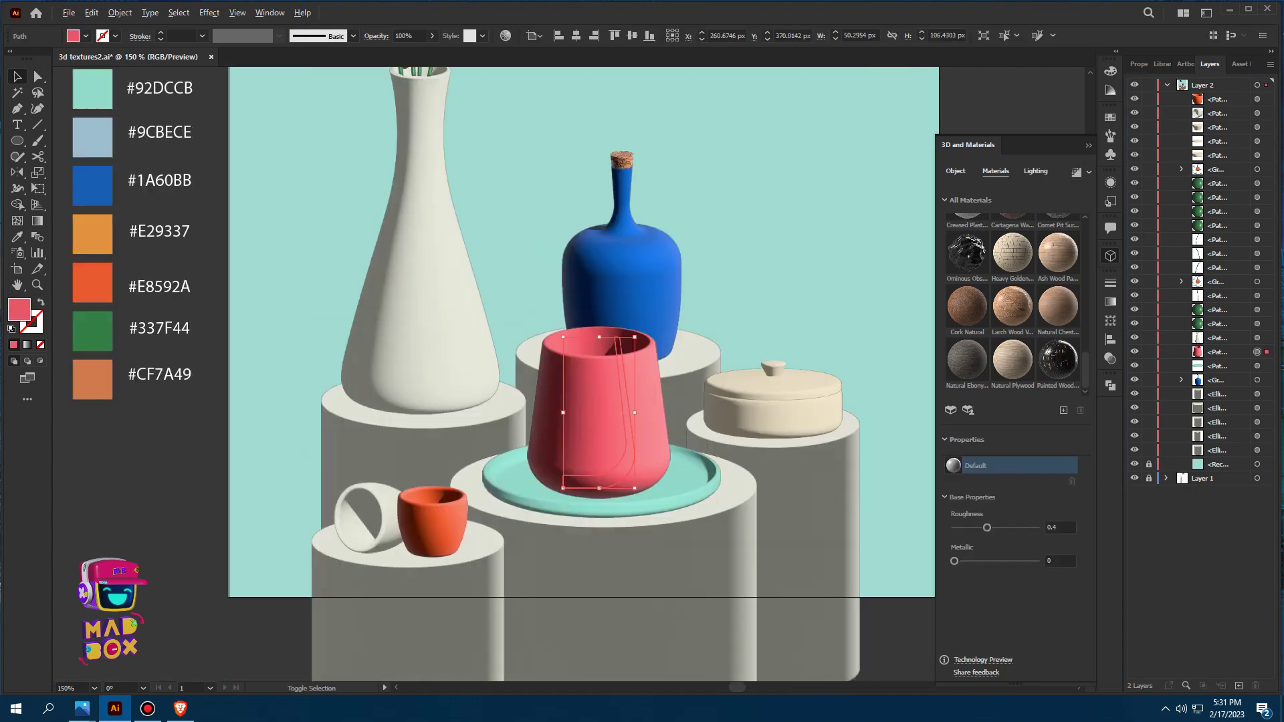
left_click_drag(637, 413, 646, 409)
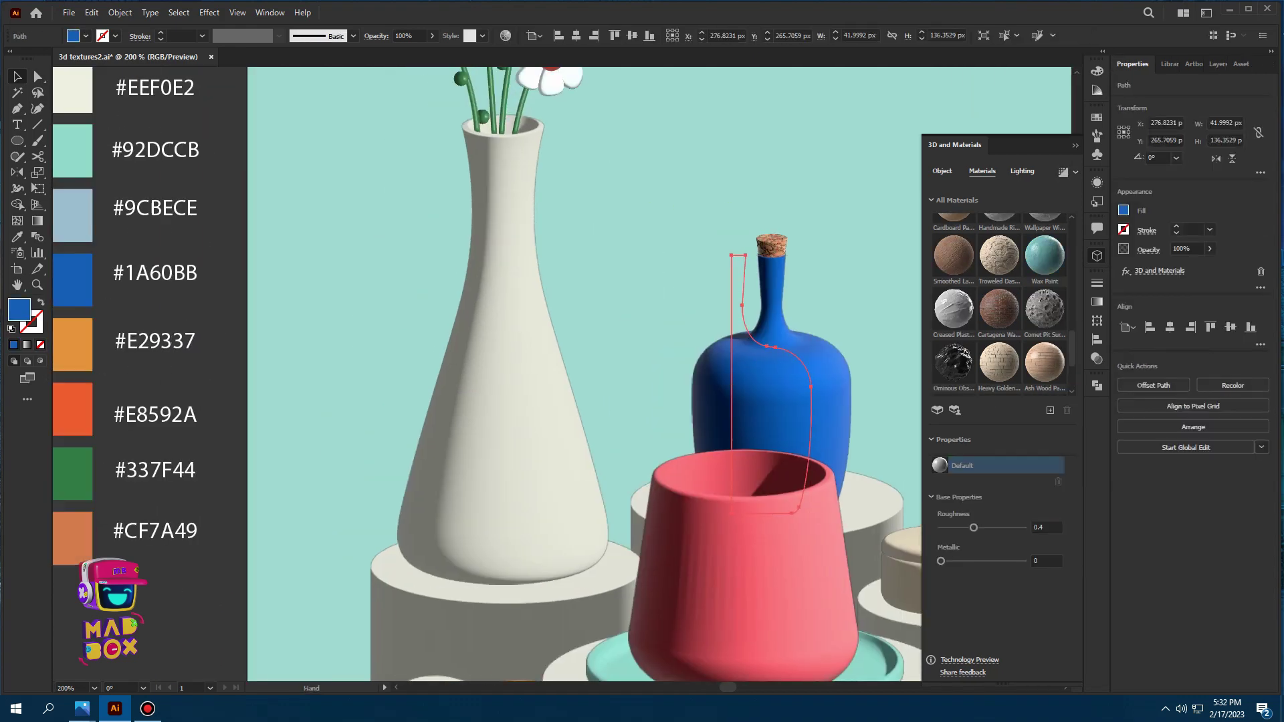
left_click_drag(602, 374, 614, 375)
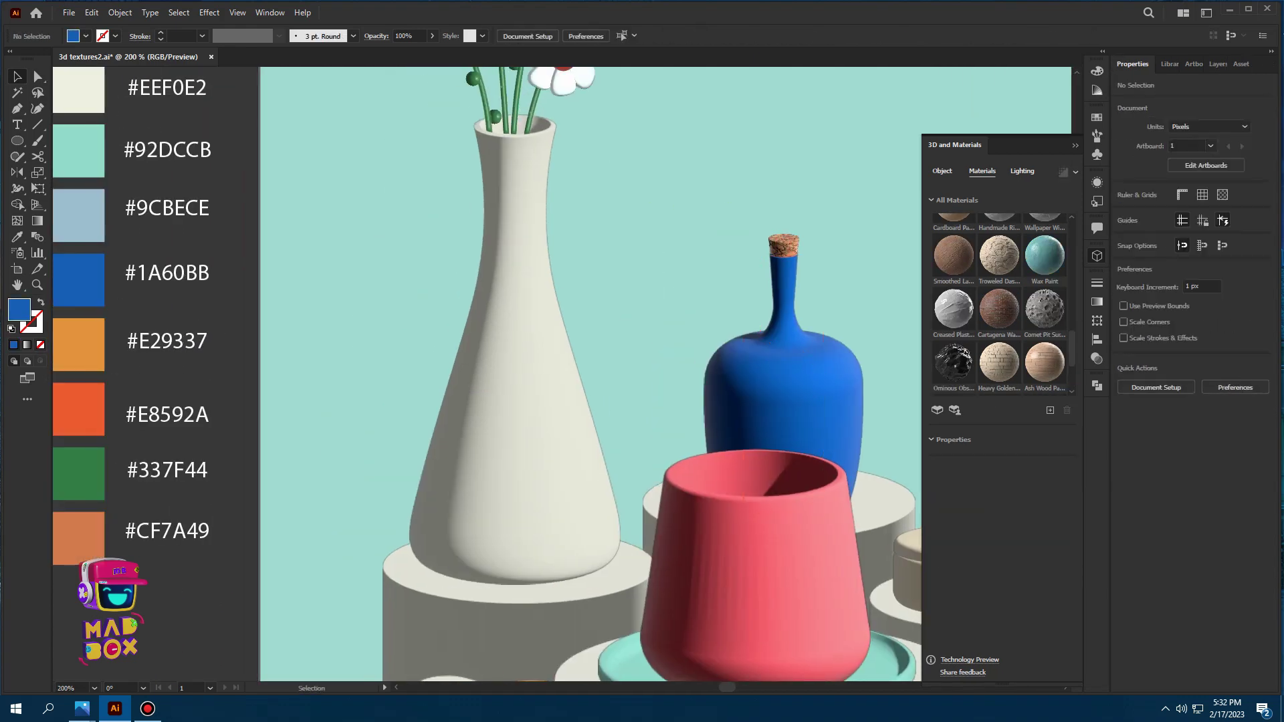
Try Wax Paint, then apply the Marble Paint material to the bottle
left_click(1045, 255)
scroll(1044, 258, "up", 2)
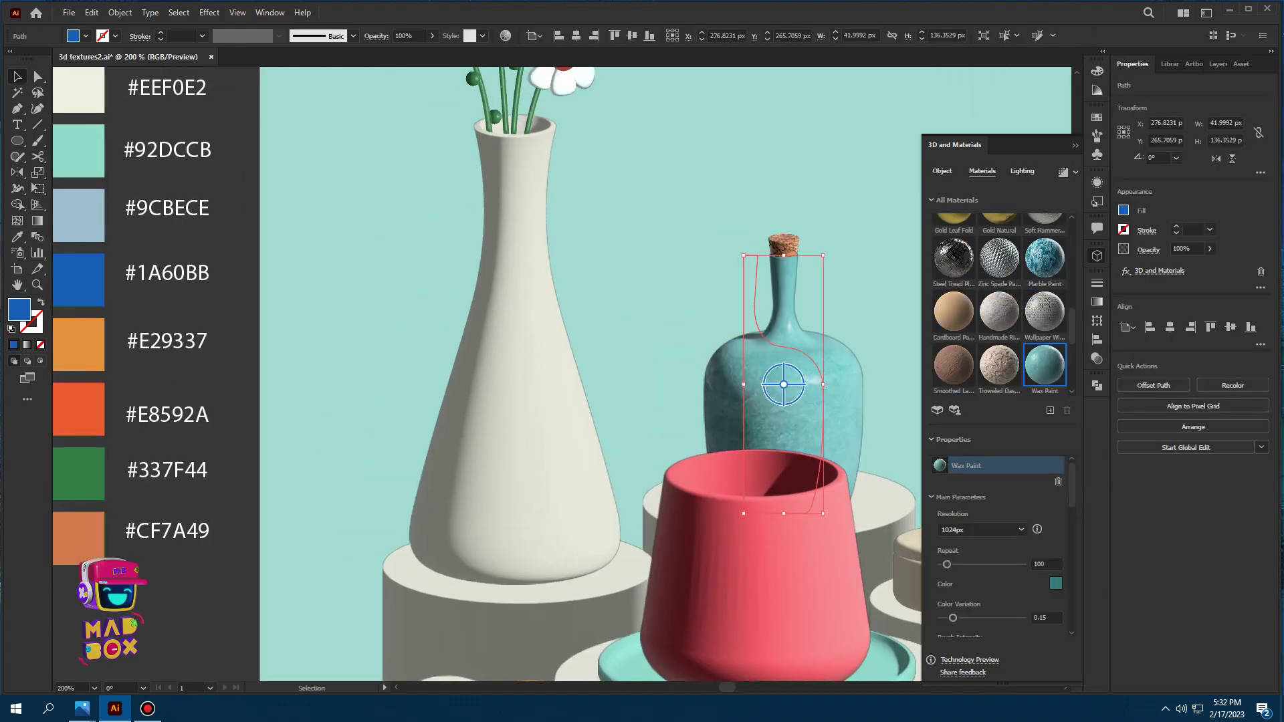
left_click(1045, 258)
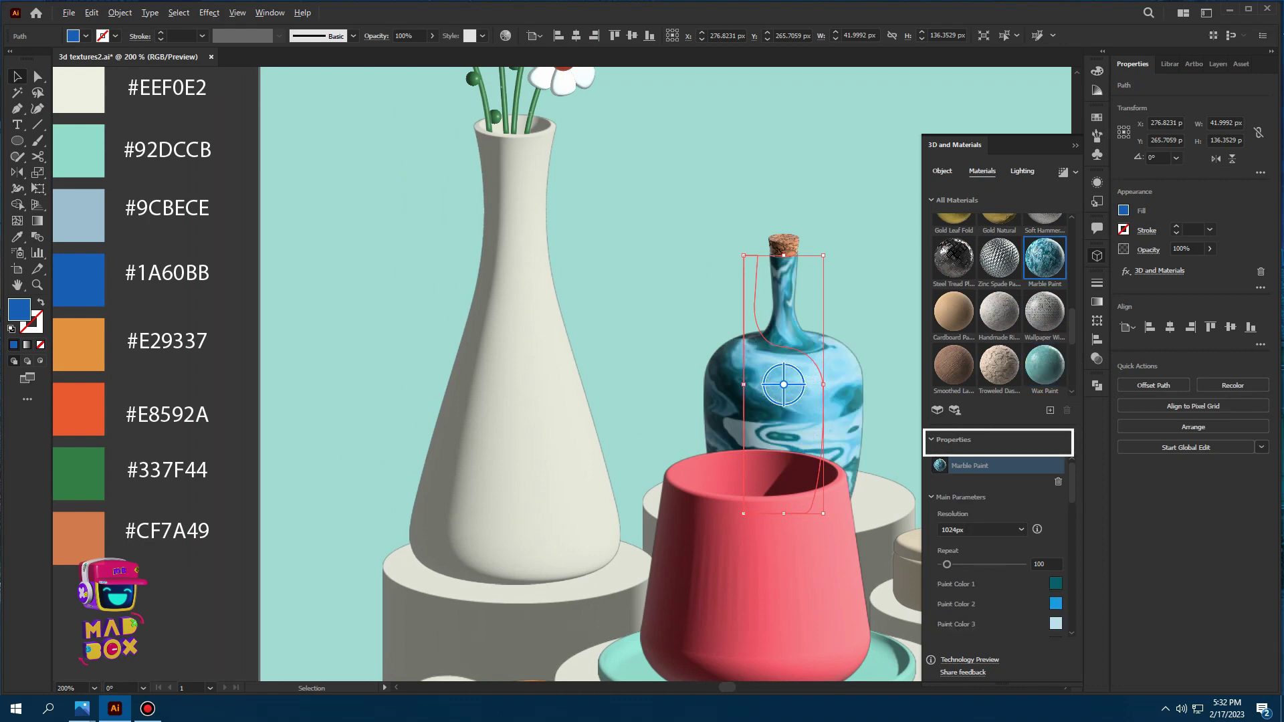
key("ctrl+plus")
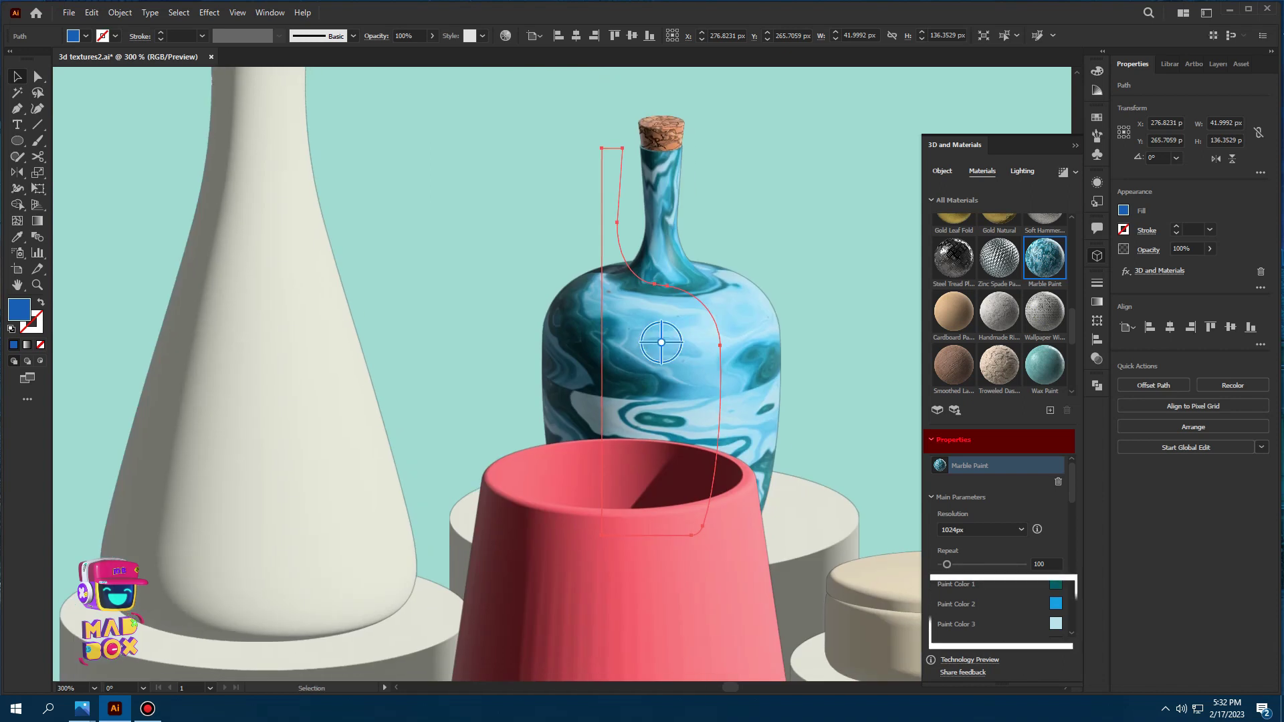
Shift the first two marble paint colours toward darker, deeper blue
left_click(1056, 584)
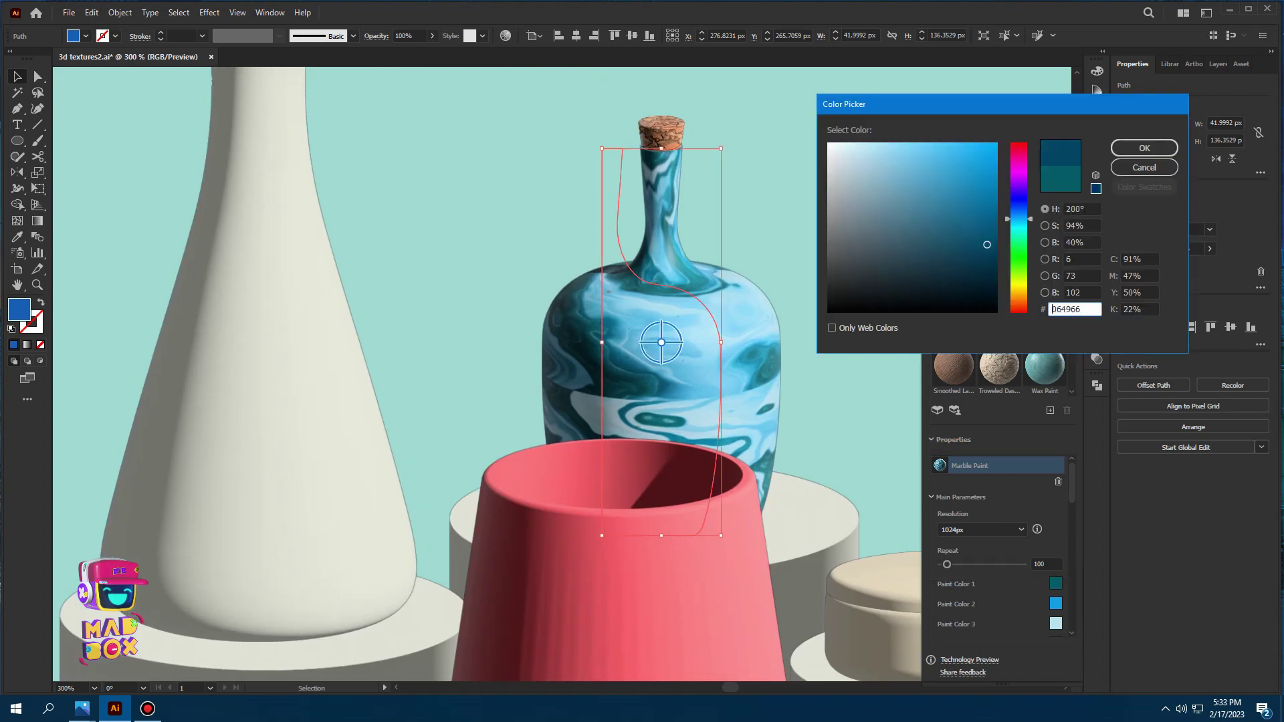
left_click_drag(1019, 228, 1019, 210)
left_click_drag(990, 153, 986, 172)
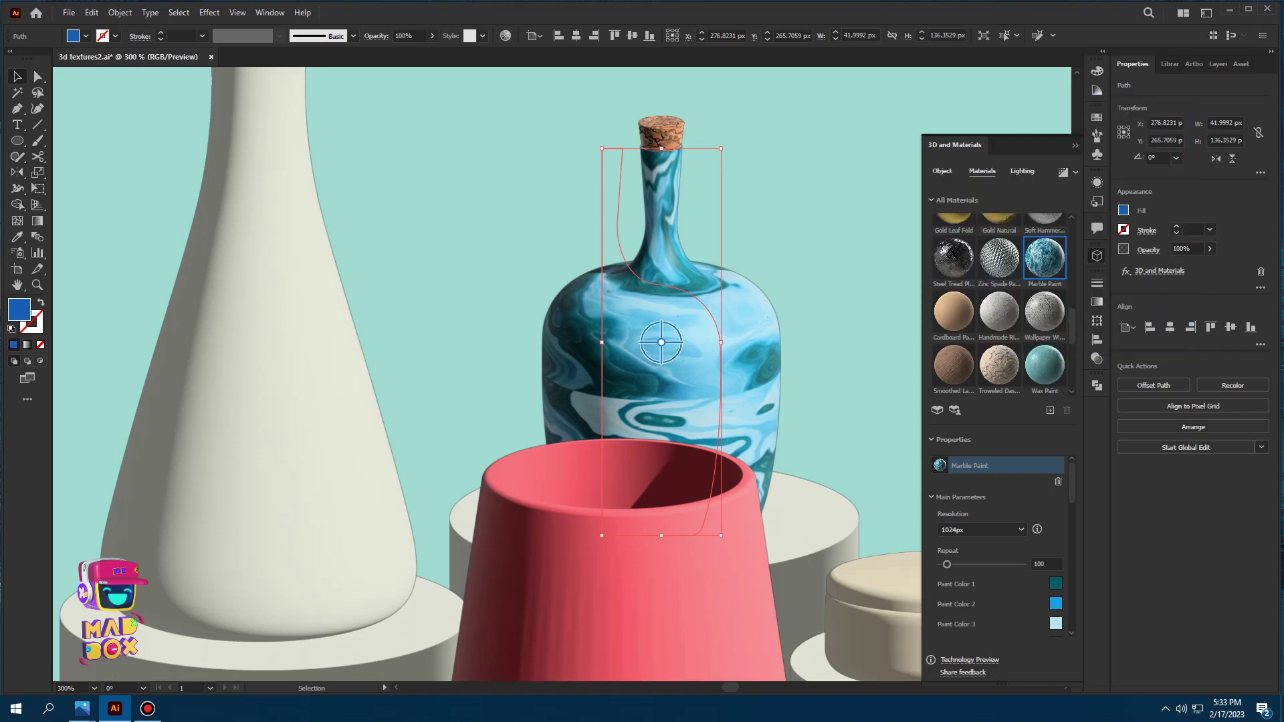
left_click(1144, 148)
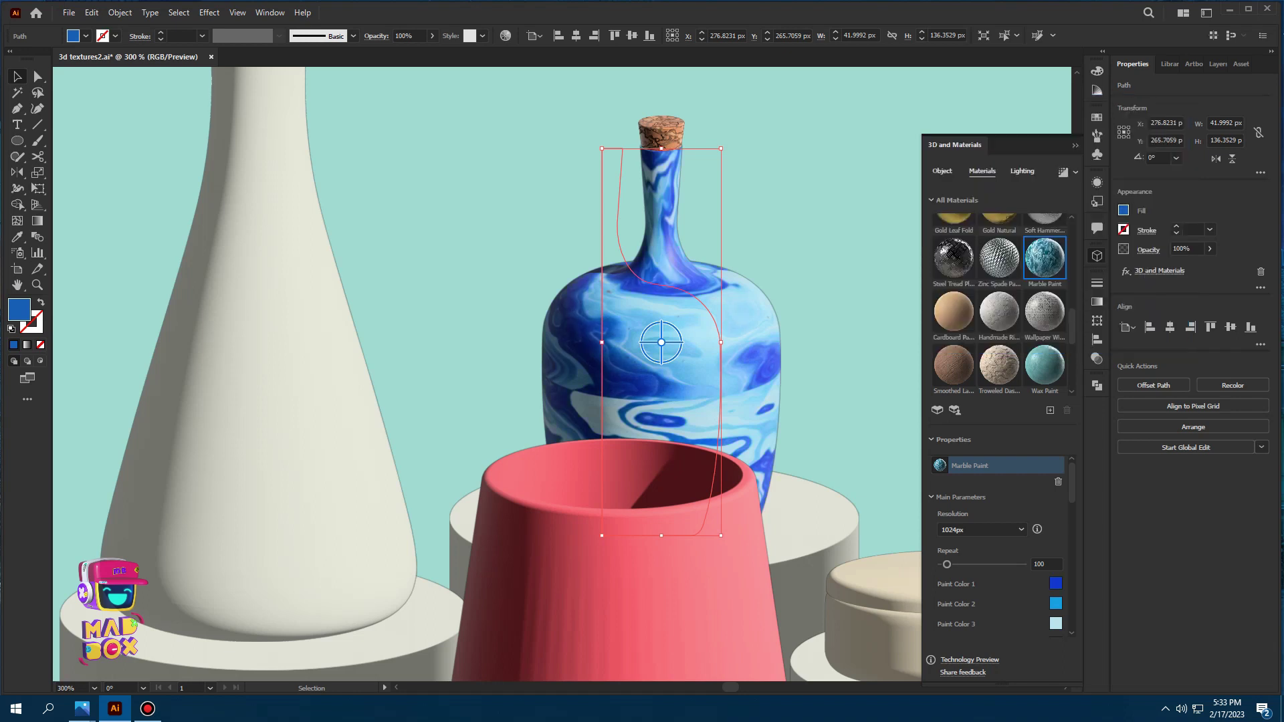
left_click(1057, 603)
left_click_drag(1019, 218, 1019, 210)
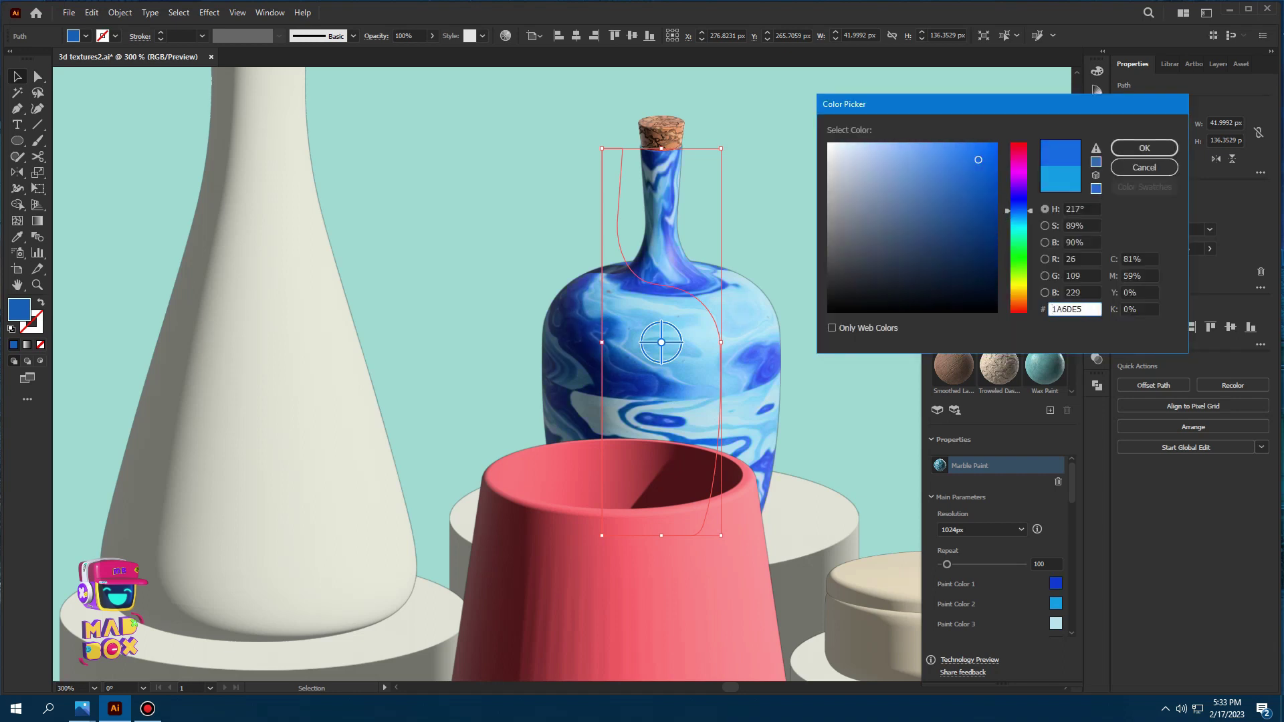
key("Return")
Set the third paint colour to 1AB0C8, then undo the marble colour changes
left_click(1056, 624)
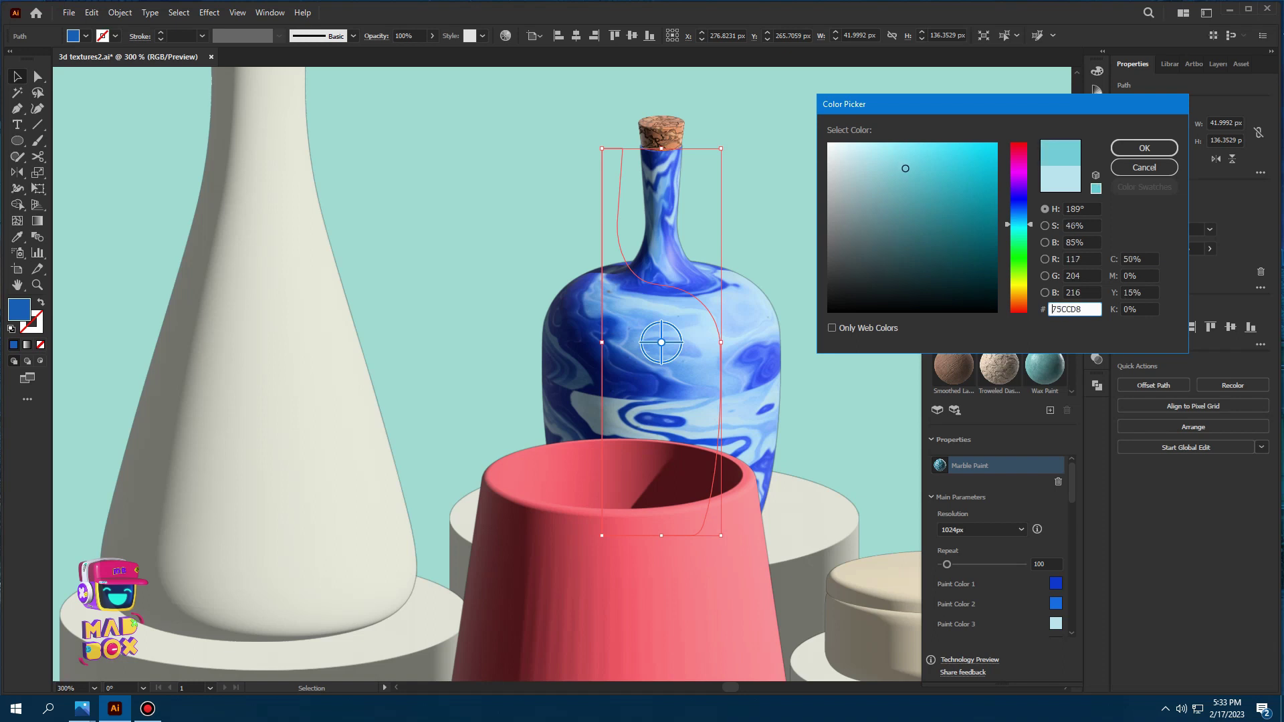
type("1AB0C8")
key("Return")
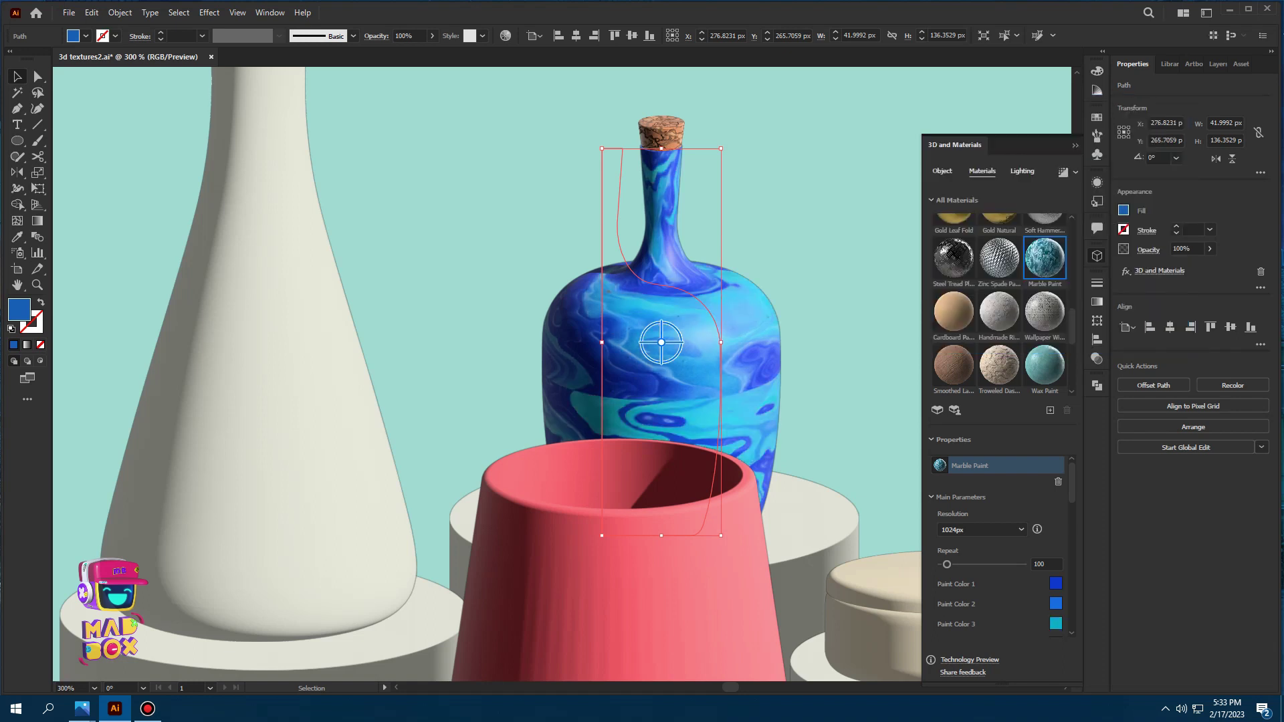
key("ctrl+z")
key("ctrl+z")
key("ctrl+z")
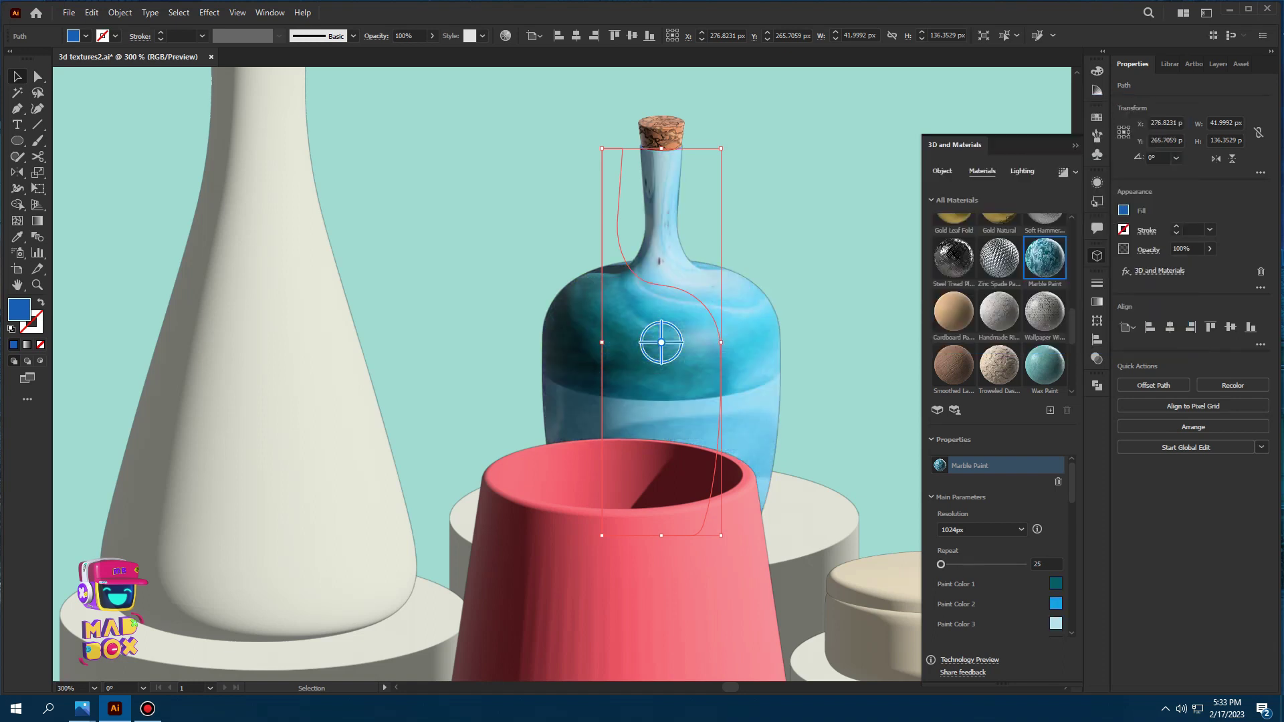
key("ctrl+z")
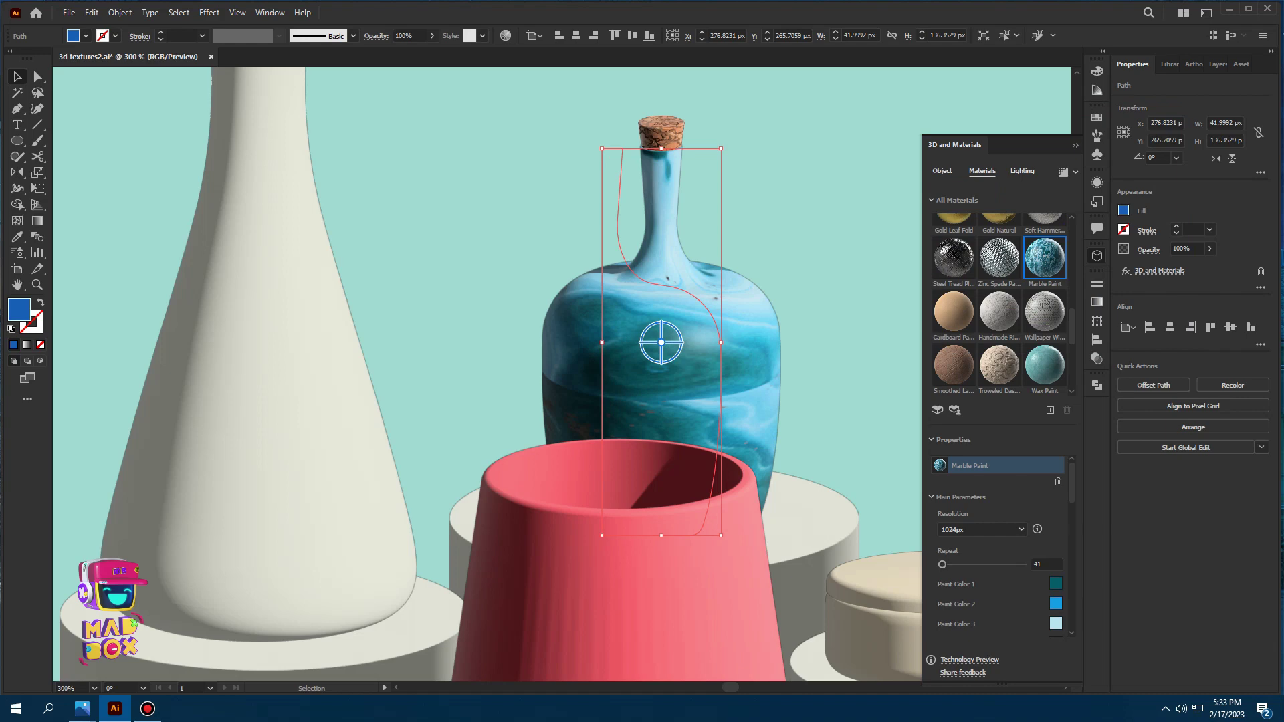
Apply the Marble Paint material to the pink cup
left_click(616, 622)
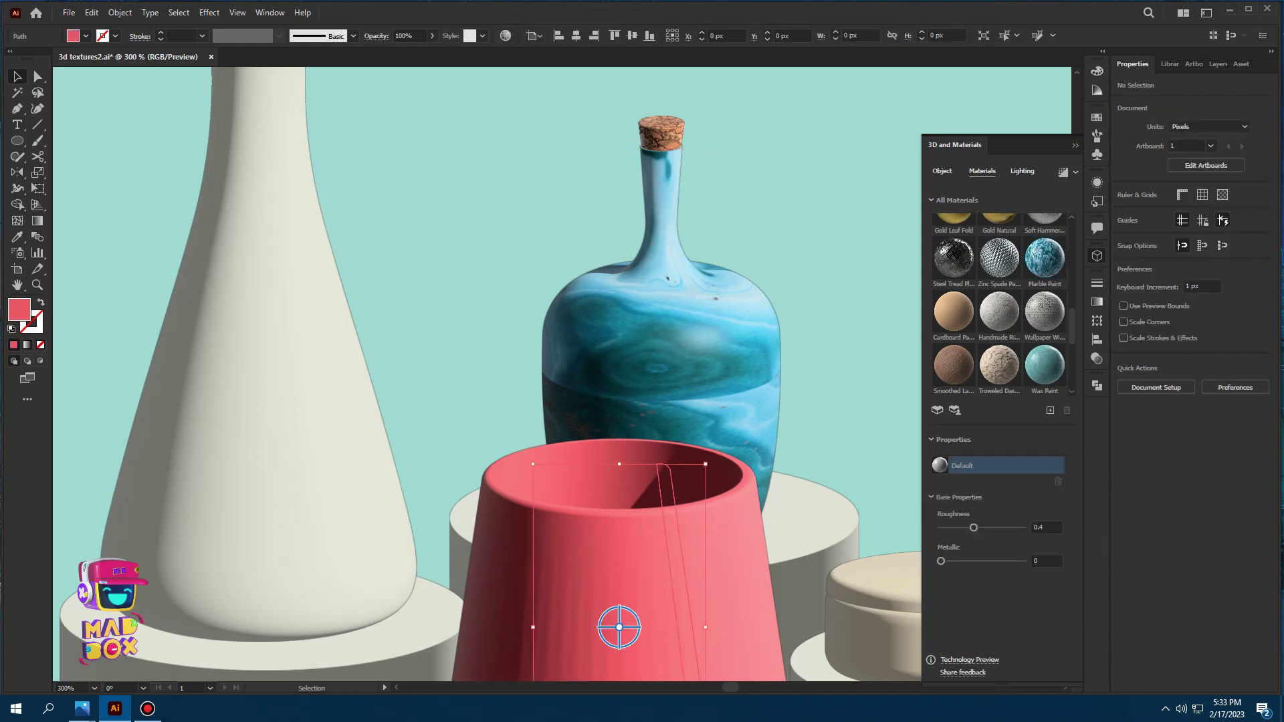
key("ctrl+minus")
scroll(999, 301, "down", 1)
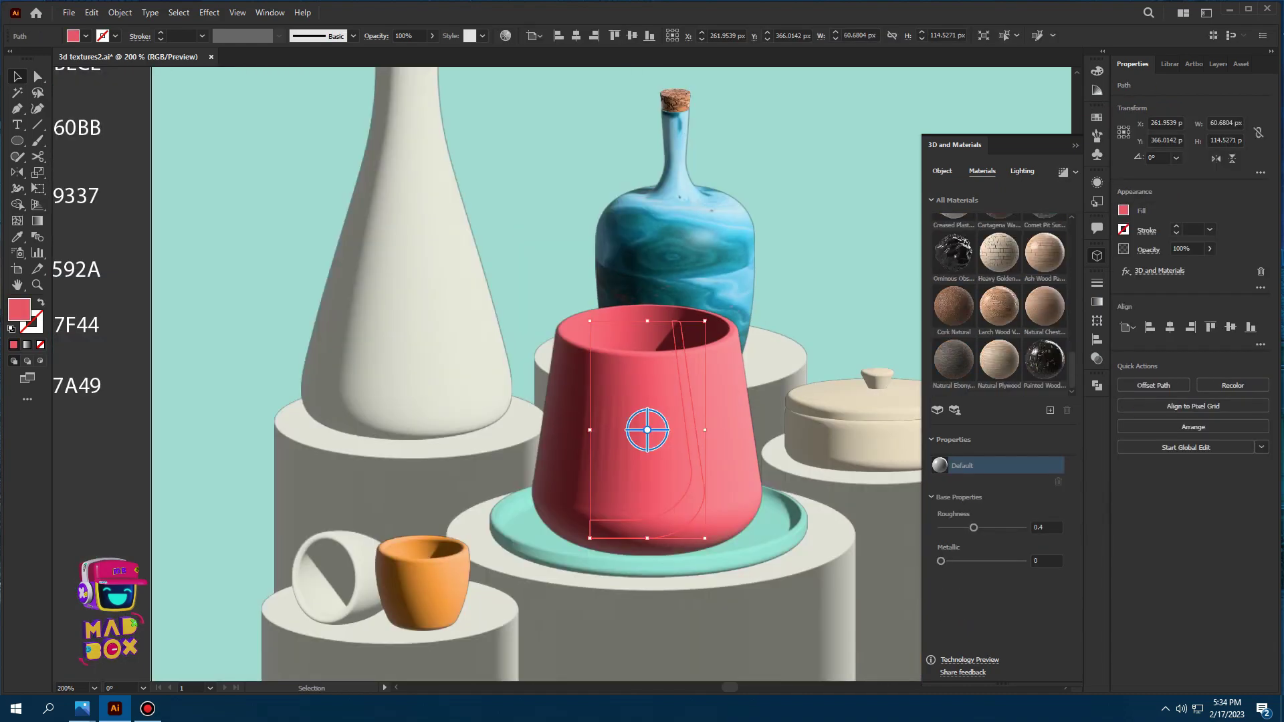
scroll(1000, 301, "down", 5)
left_click(1044, 258)
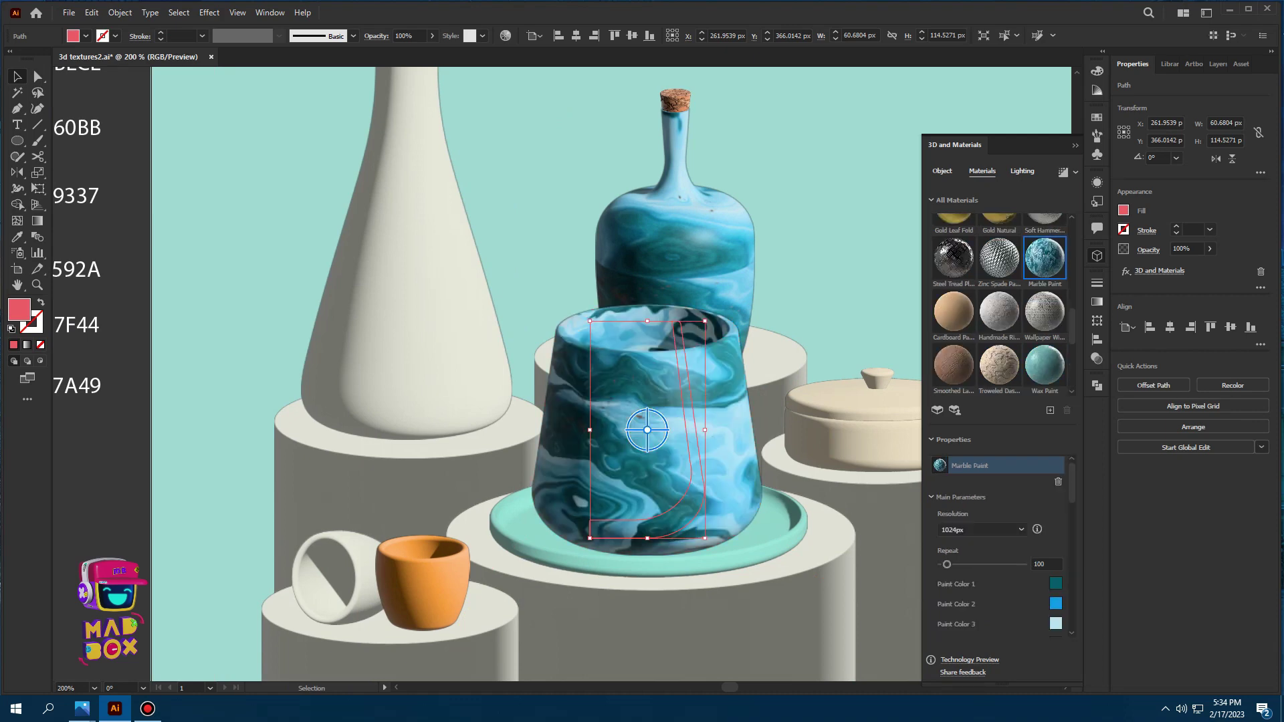
Set the cup's first marble paint colour to orange and the second to pink
left_click(1056, 583)
type("663F06")
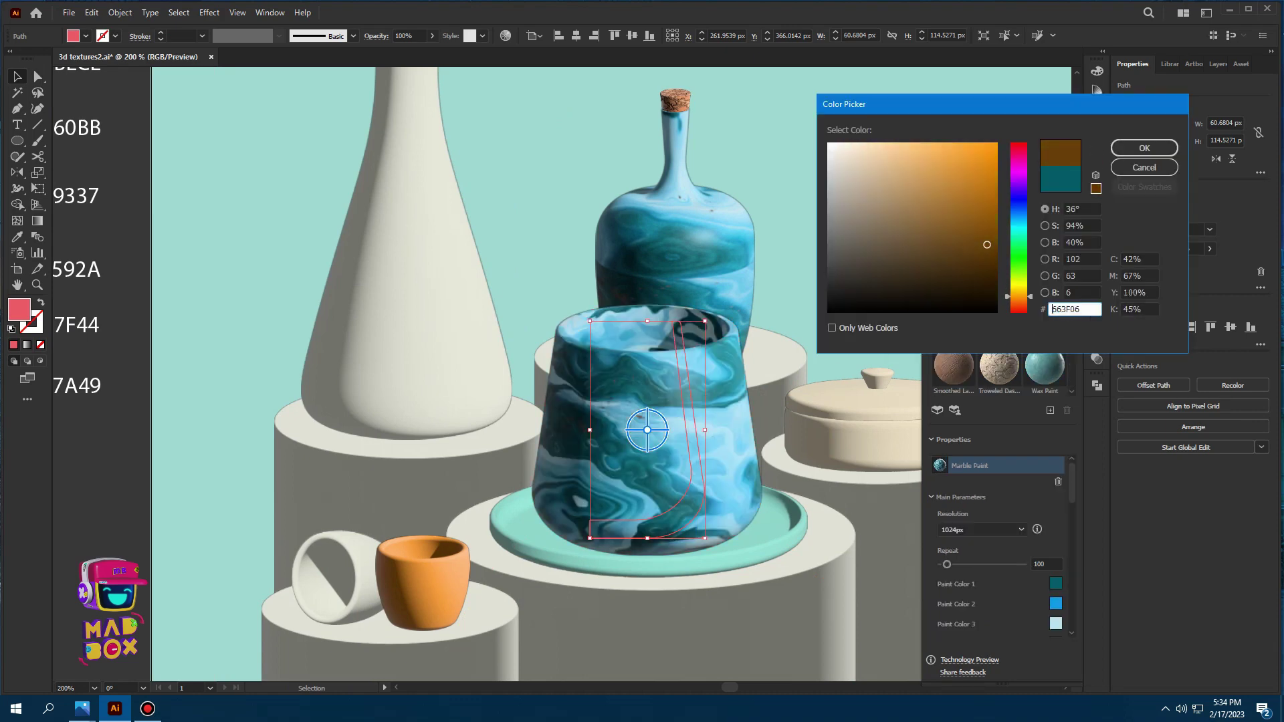
type("FF9700")
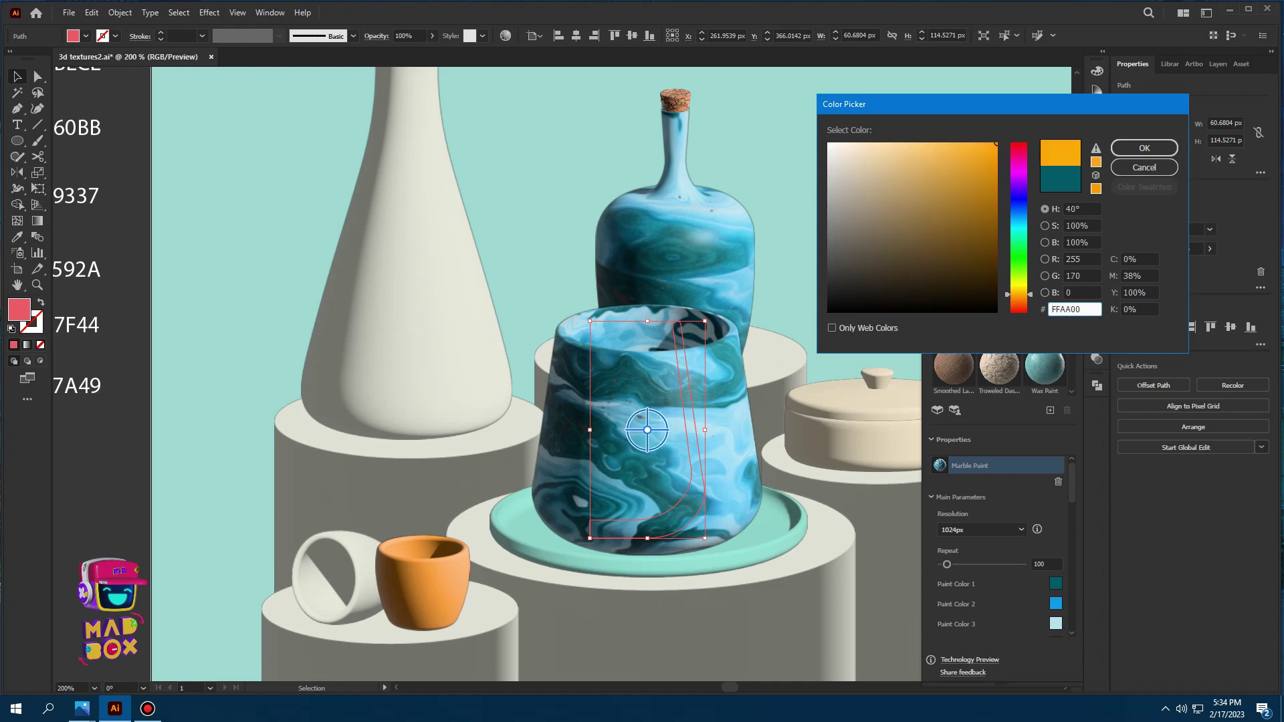
type("8500")
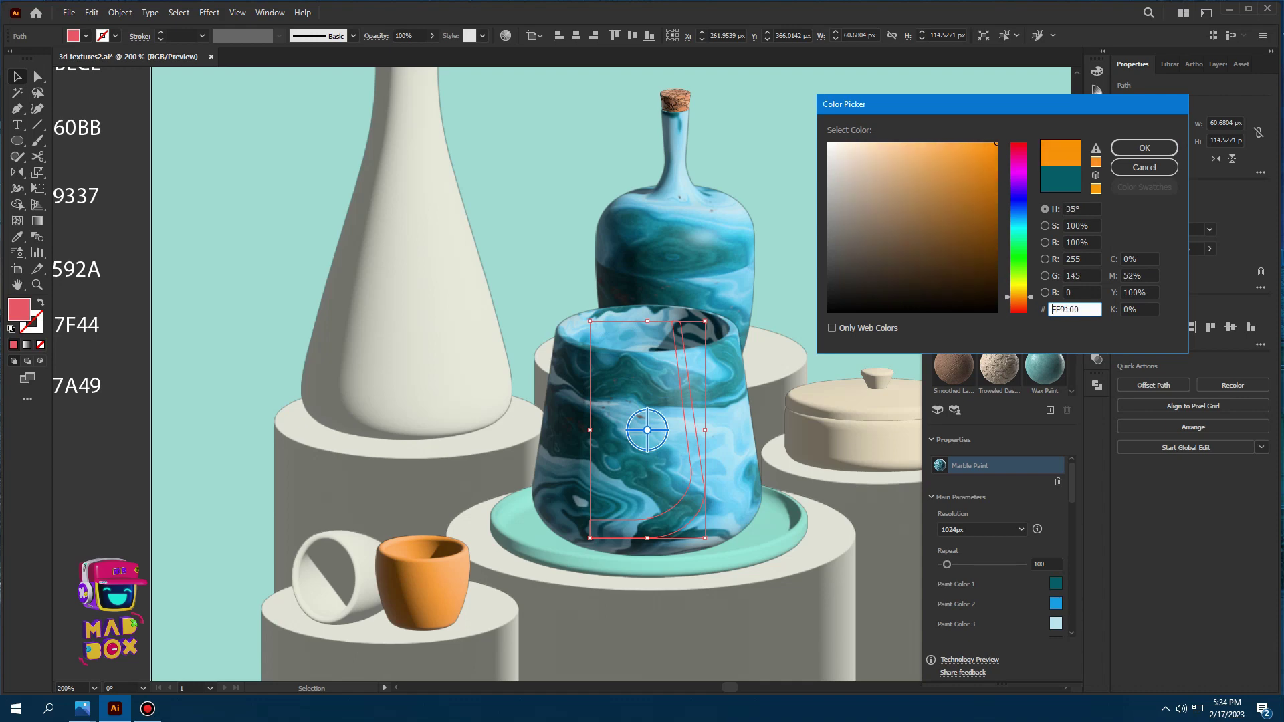
key("Return")
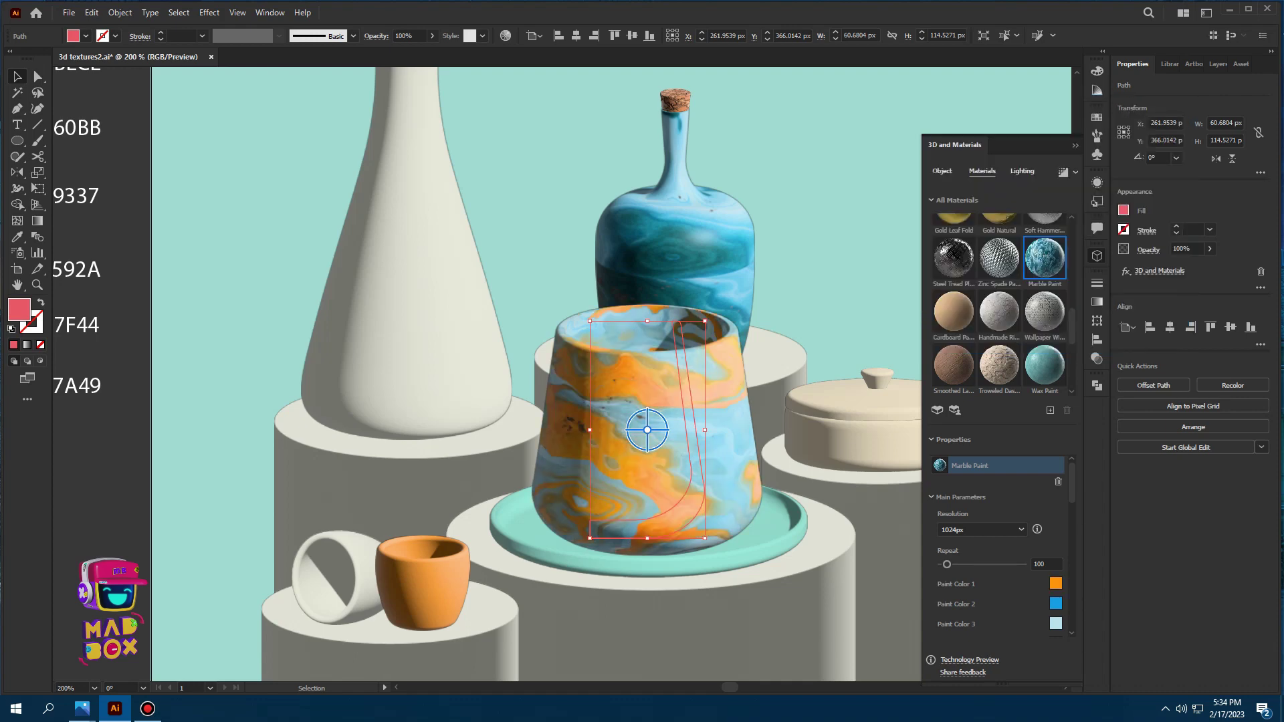
left_click(1056, 604)
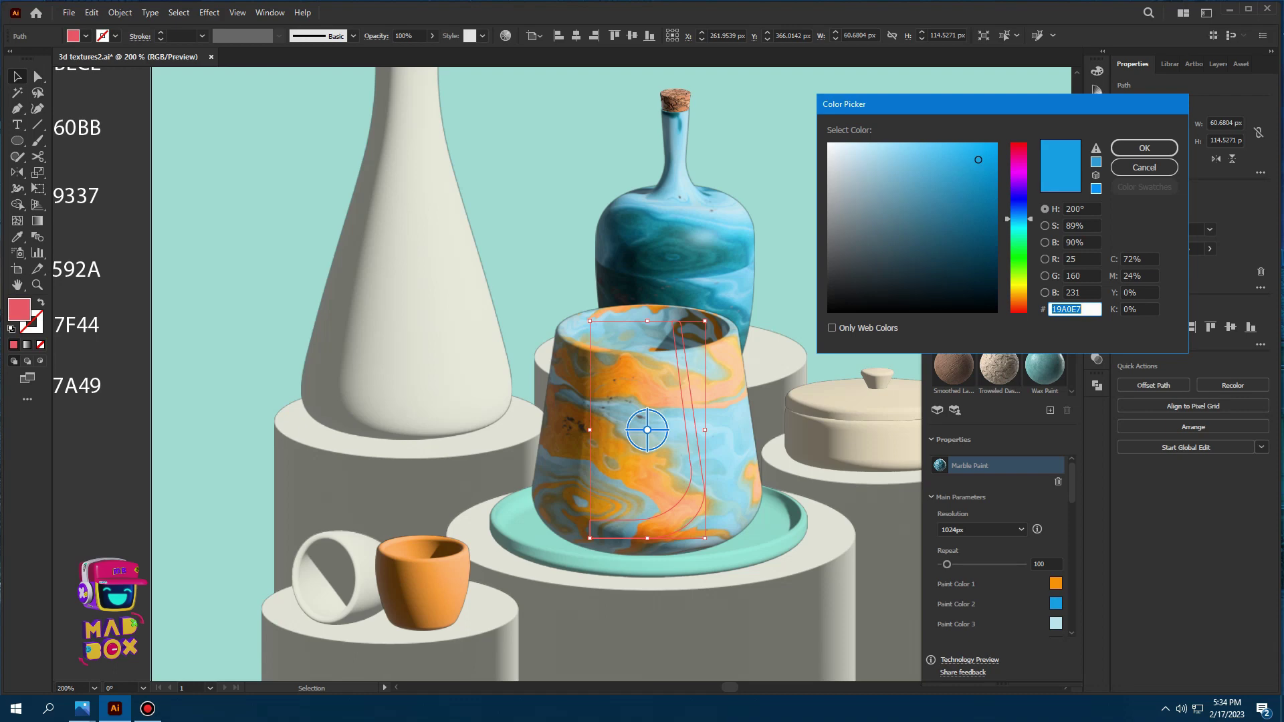
type("E51AE5")
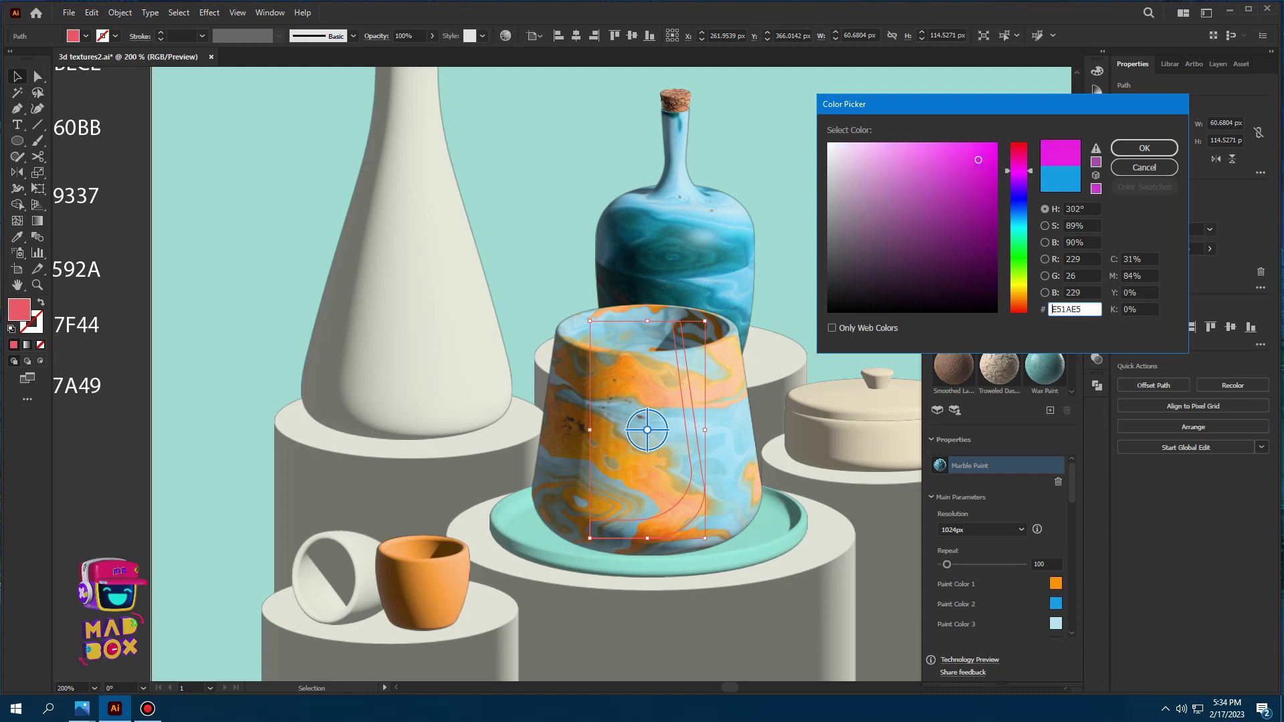
type("E01AE5")
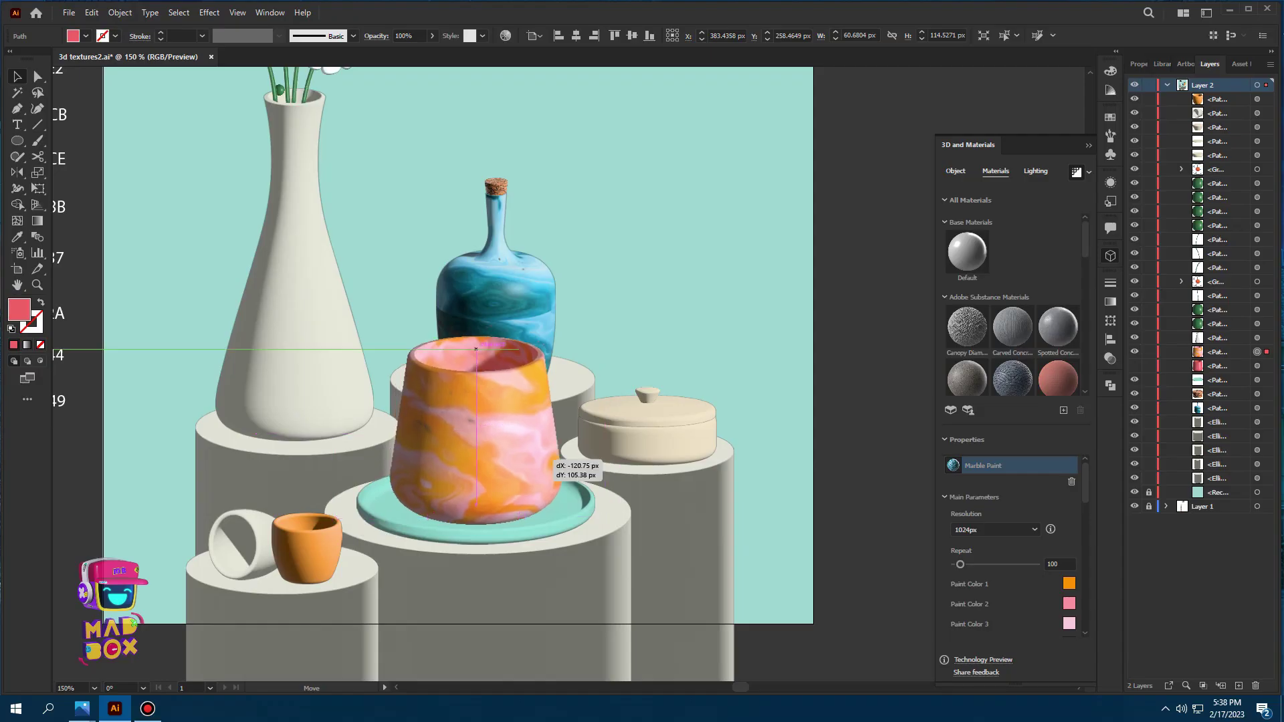
Deepen the cup's first paint colour to FF6D00
scroll(472, 433, "up", 1)
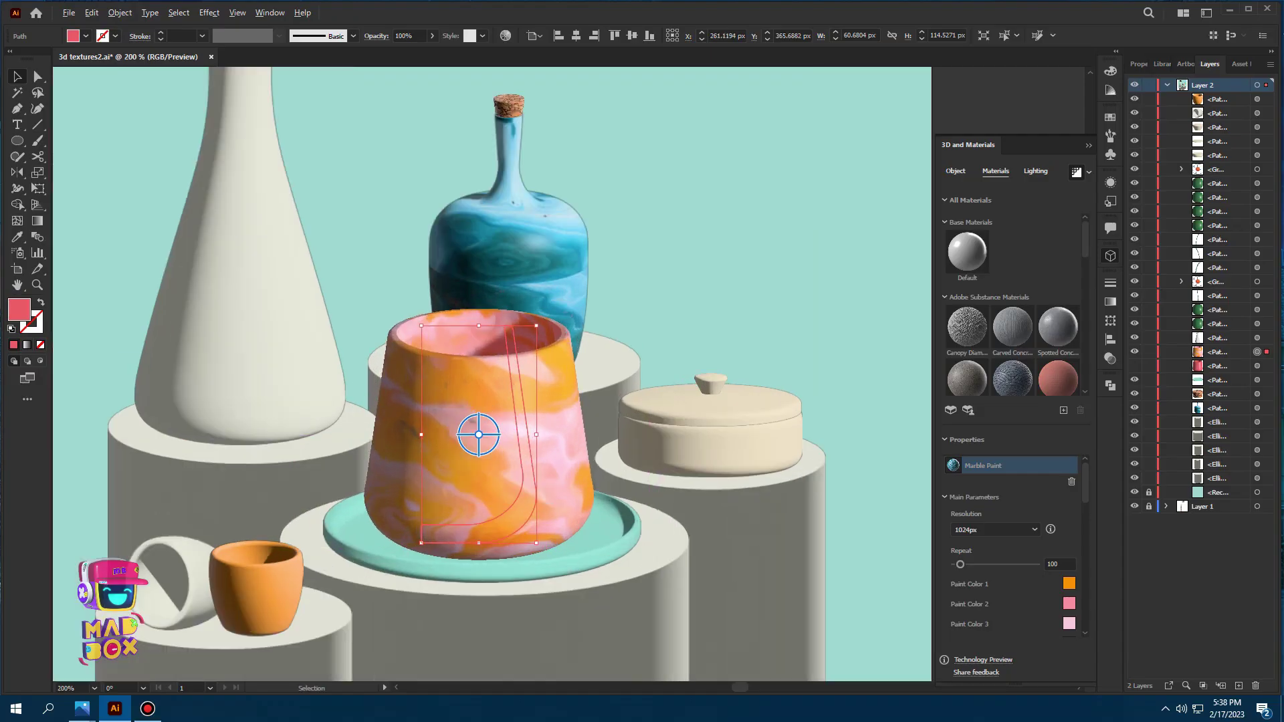
left_click(1069, 584)
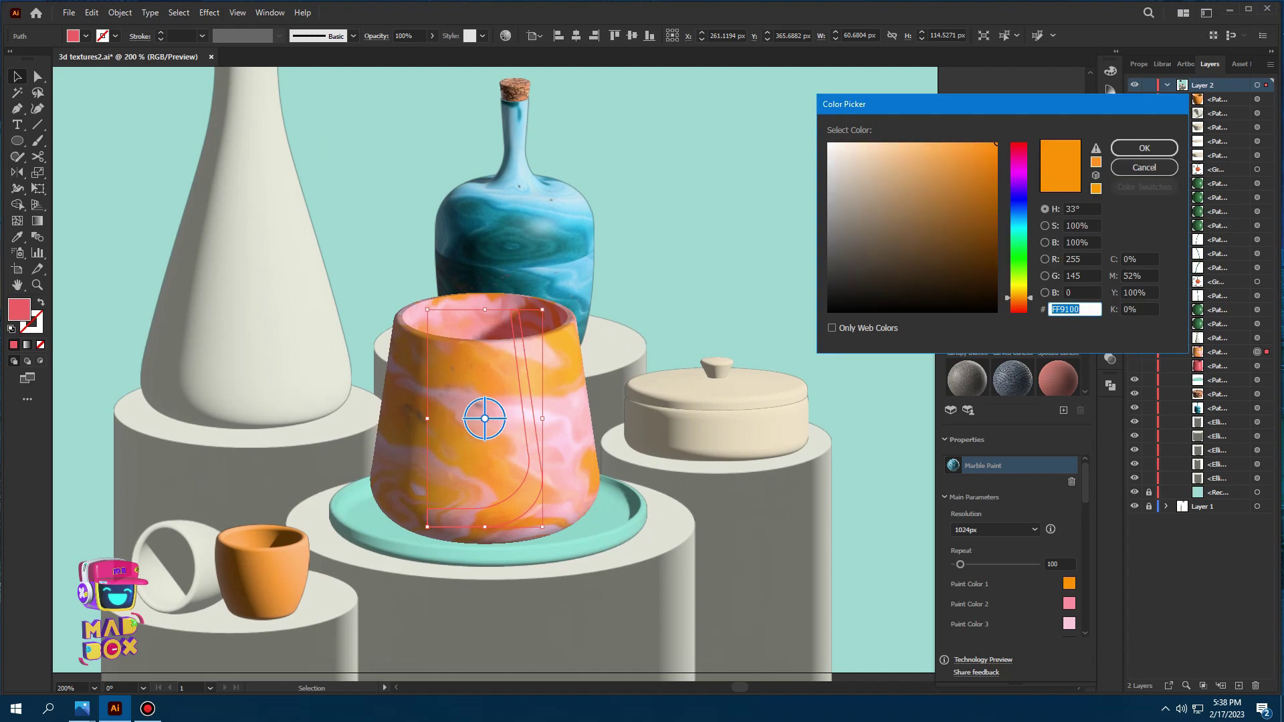
type("FF6D00")
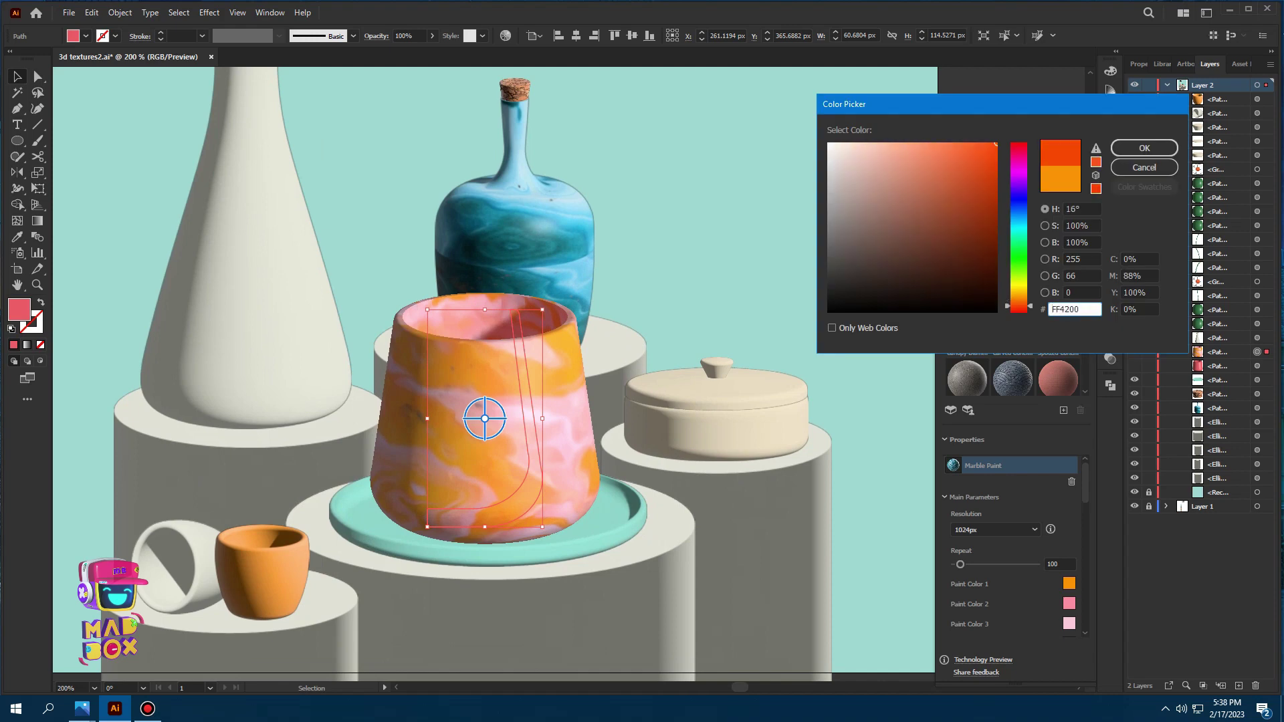
left_click(1144, 148)
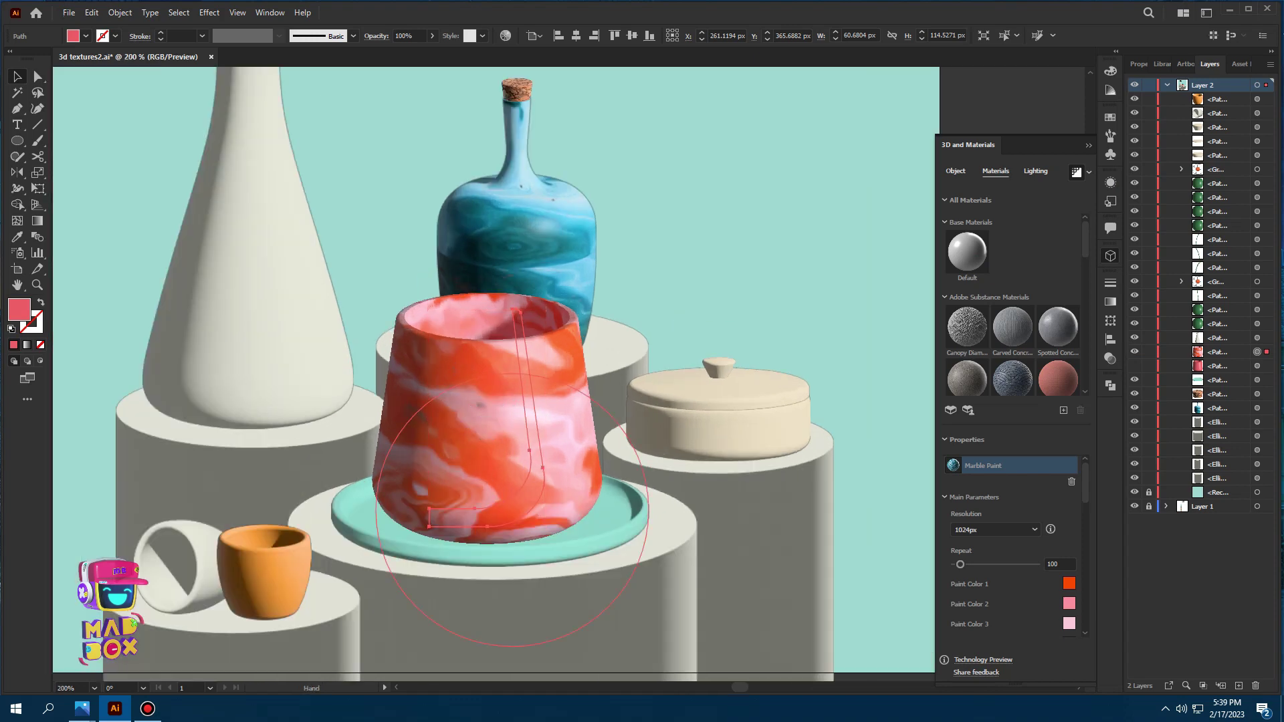
left_click(736, 452)
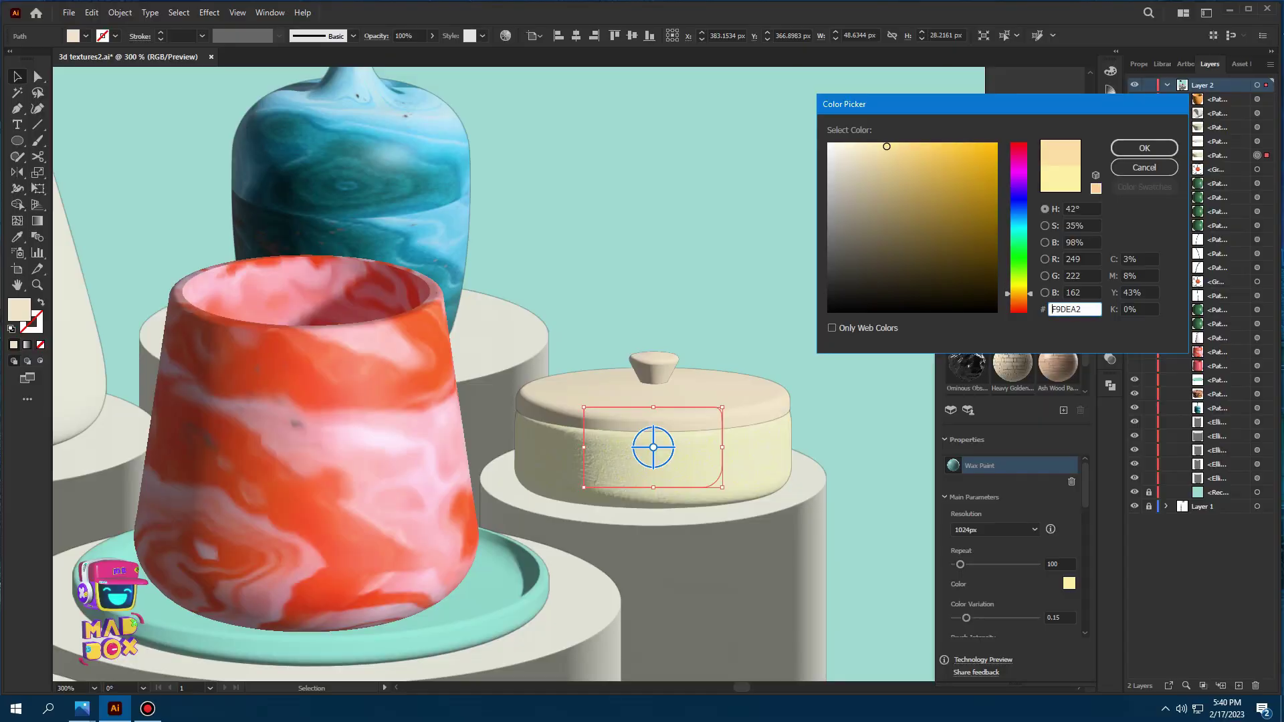
Set the box body's wax paint colour to FFCC73, deselect, and save the file
type("FFCC73")
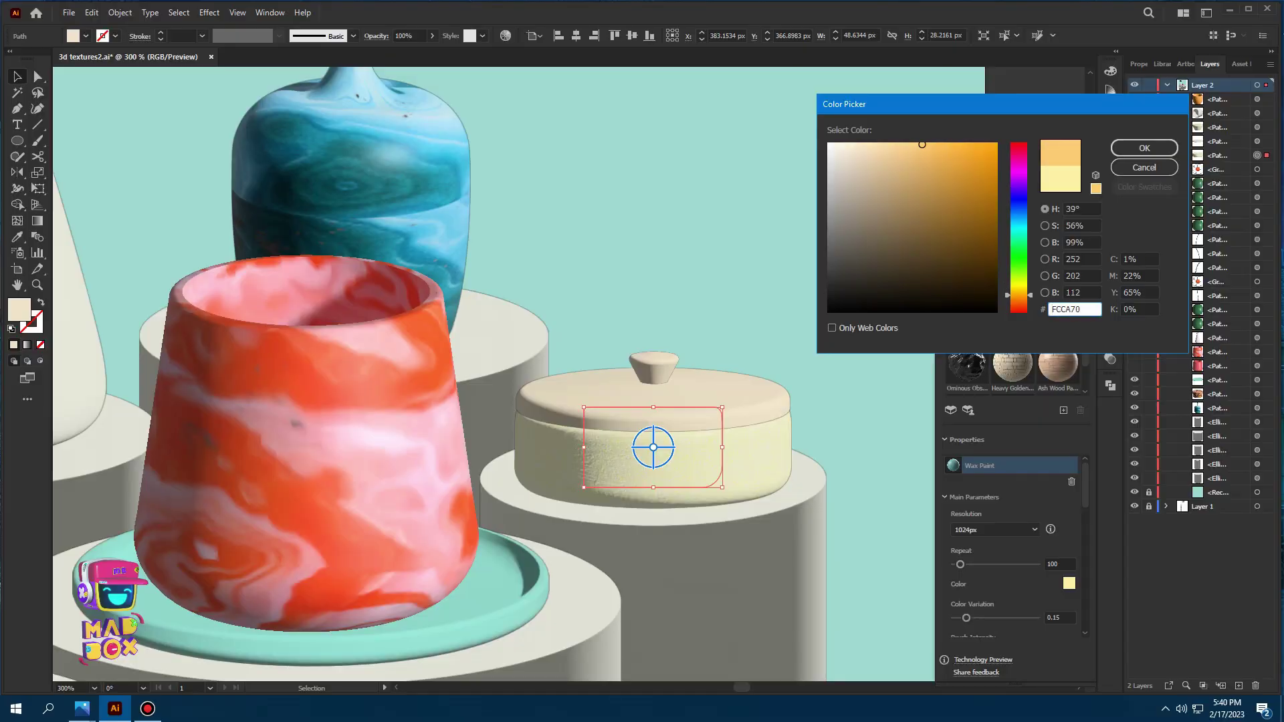
key("Return")
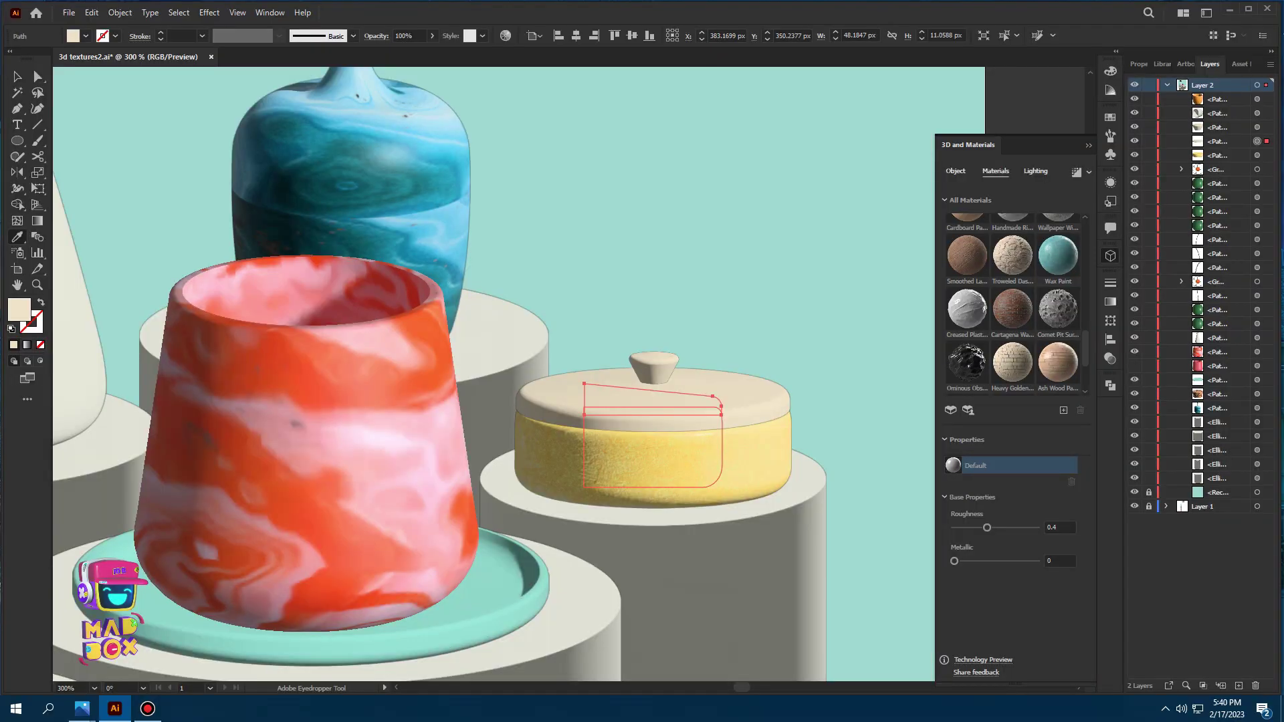
key("ctrl+shift+a")
key("ctrl+s")
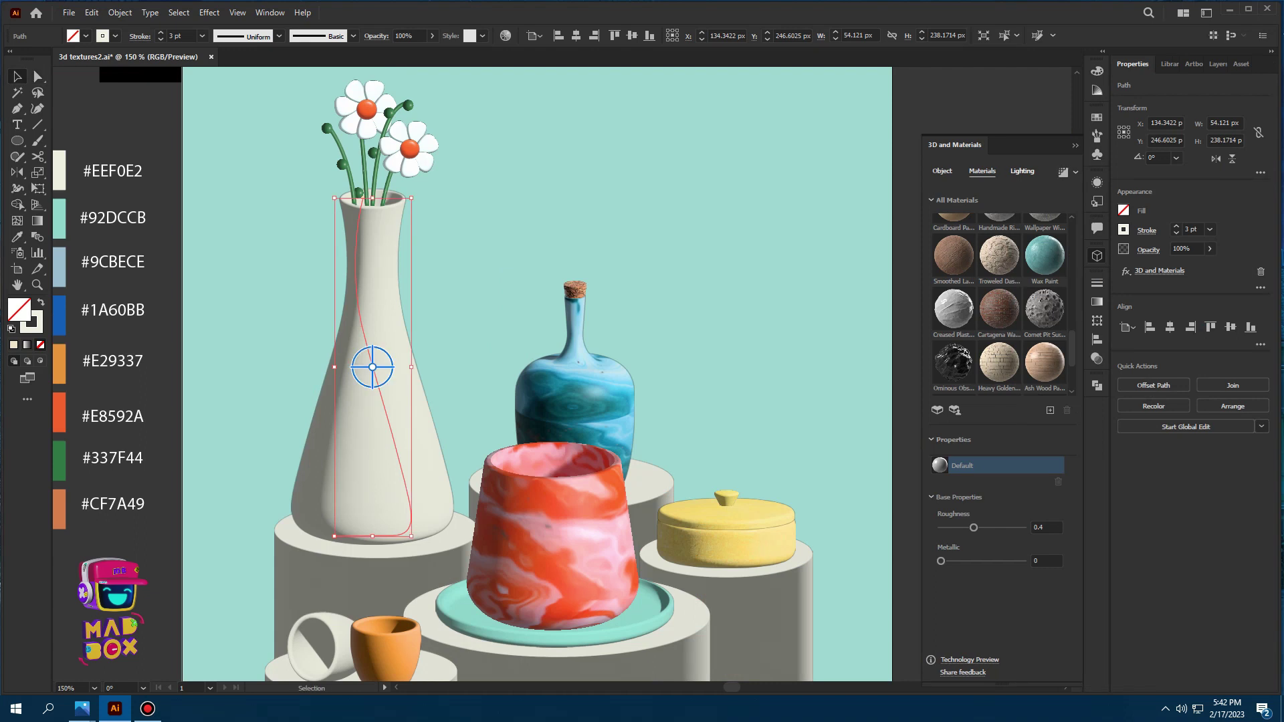
Render the white vase with Ray Tracing and rotate its light
left_click(1063, 172)
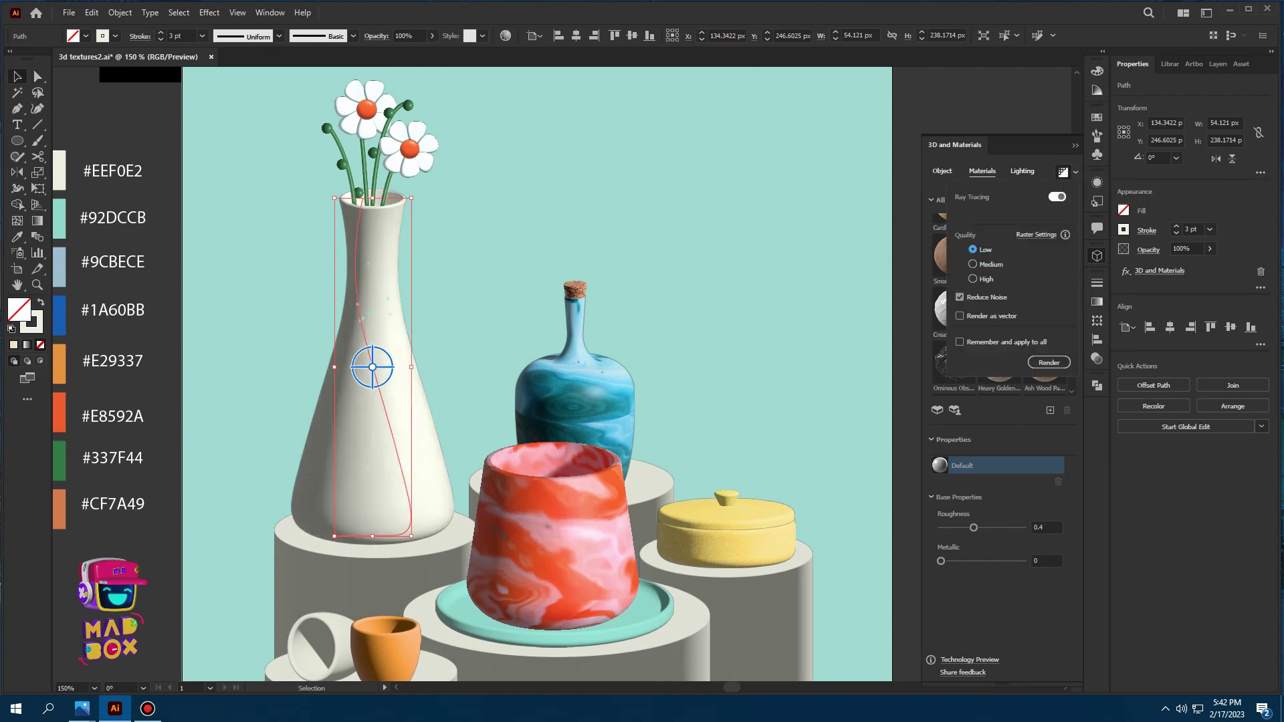
left_click(1049, 362)
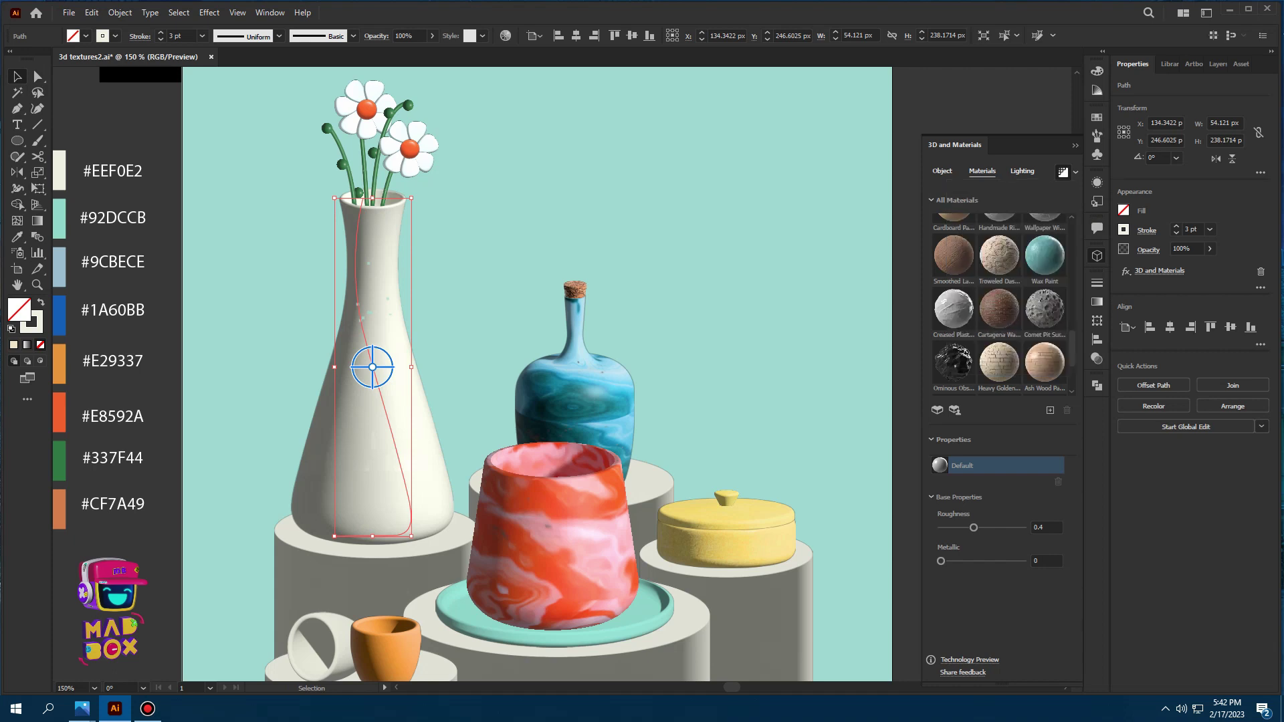
left_click(1022, 171)
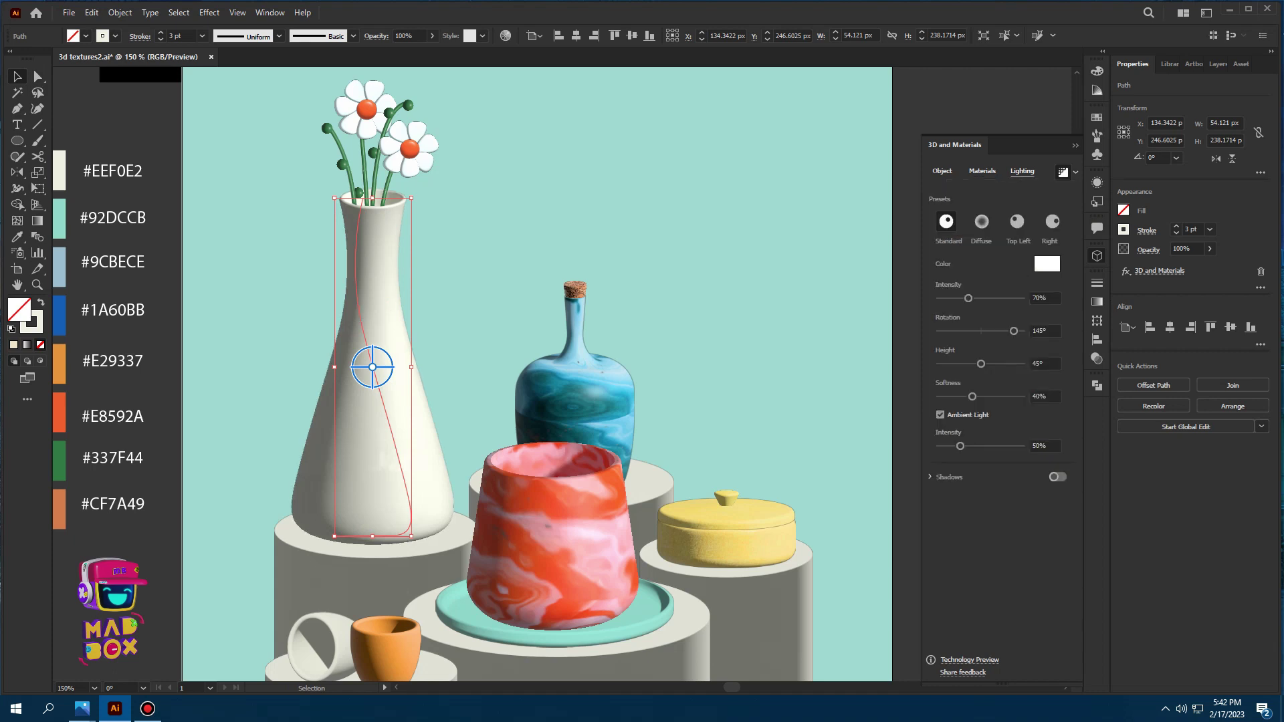
left_click_drag(1014, 331, 1007, 331)
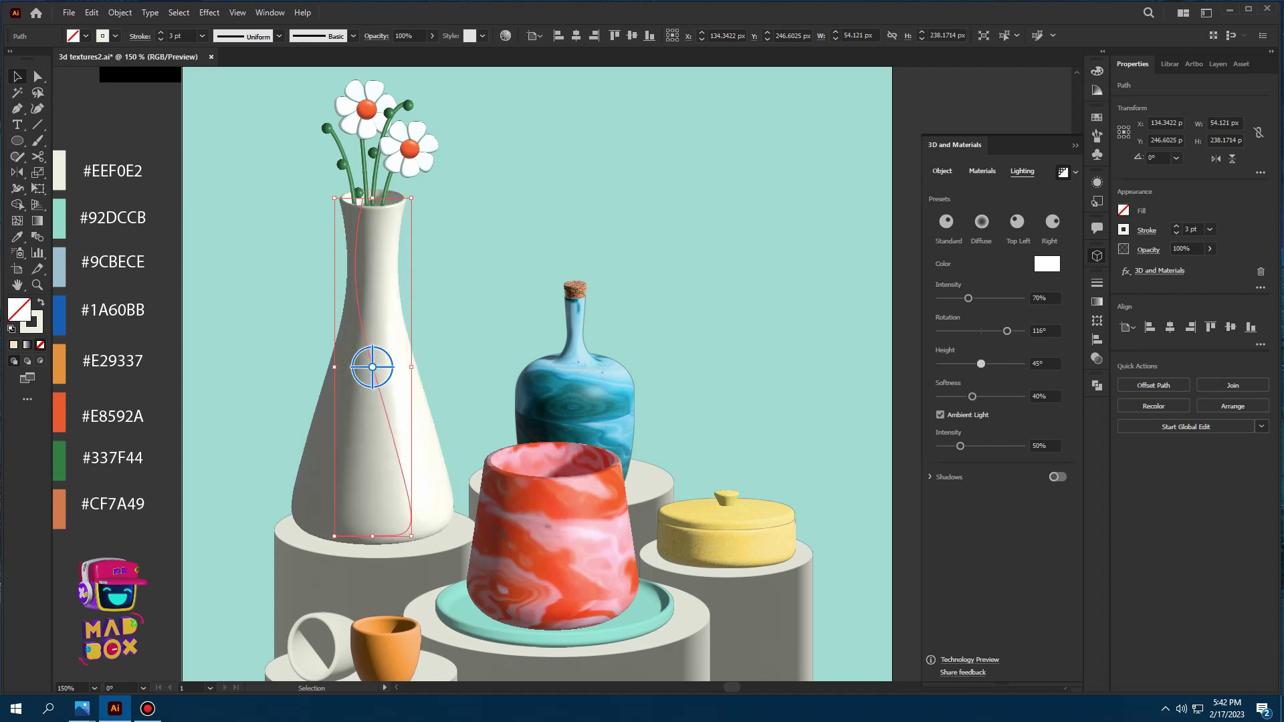
Raise the vase's light, harden its shadow edge, and brighten the ambient light
mouse_move(981, 364)
left_mouse_down()
mouse_move(999, 364)
mouse_move(992, 397)
left_mouse_up()
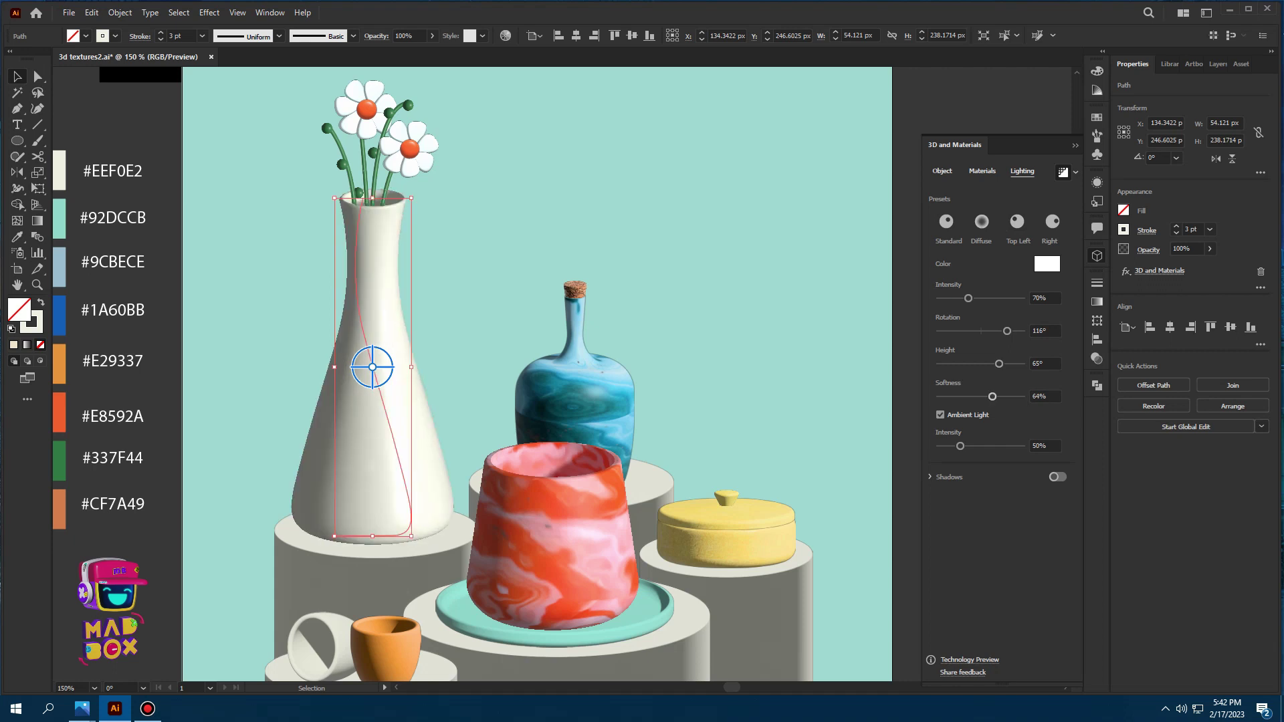
mouse_move(992, 397)
left_mouse_down()
mouse_move(968, 397)
mouse_move(1011, 397)
mouse_move(982, 397)
left_mouse_up()
left_click_drag(961, 446, 974, 446)
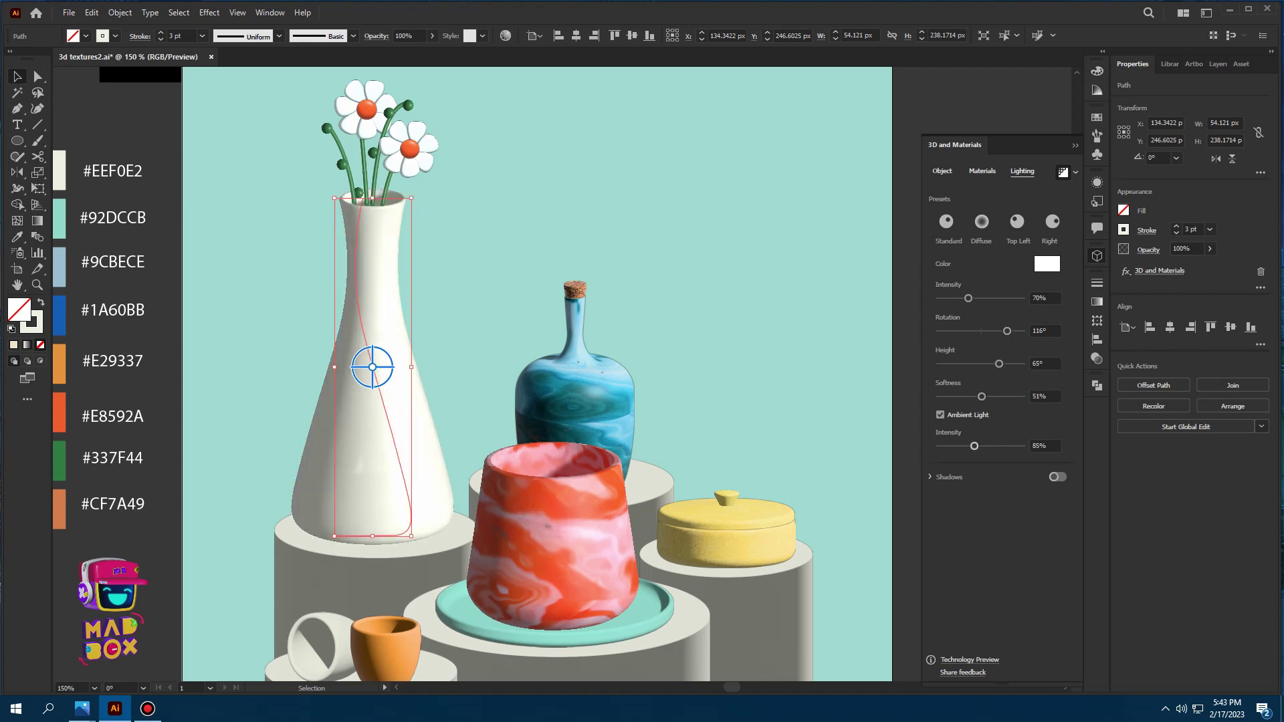
left_click(565, 374)
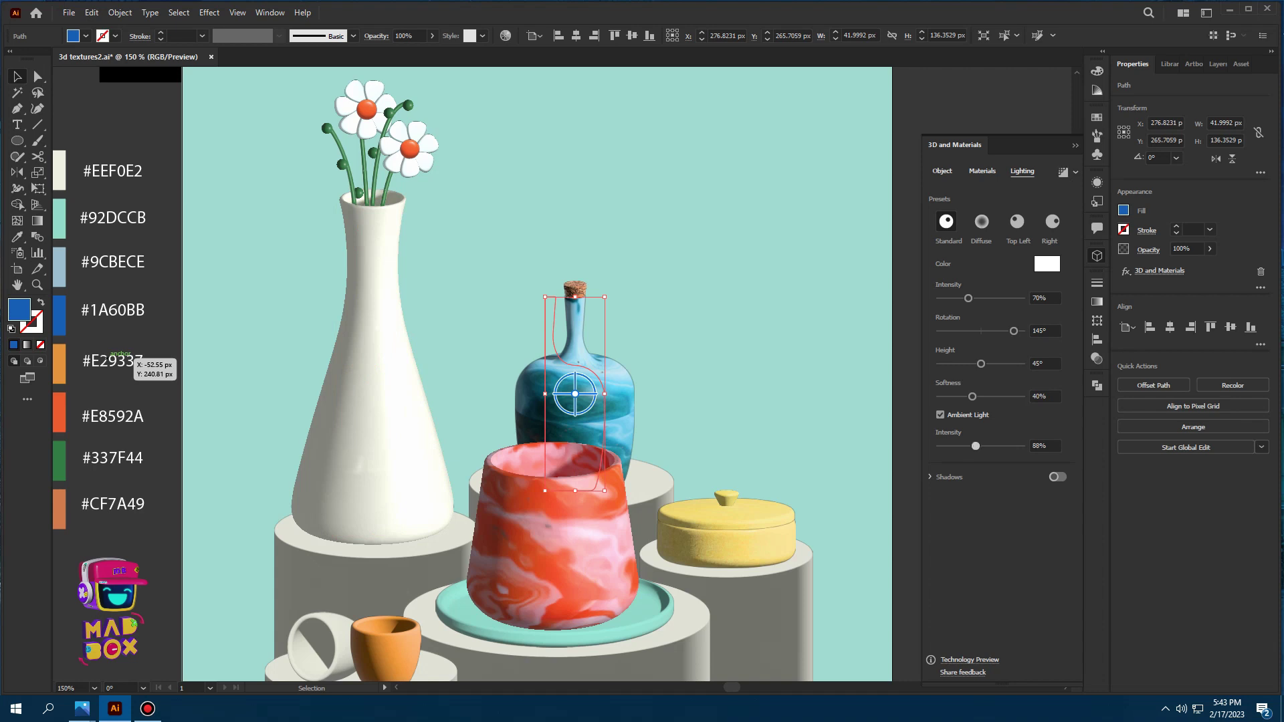
Brighten ambient and soften lighting on the red marble pot, and soften the bottle's light
left_click(553, 528)
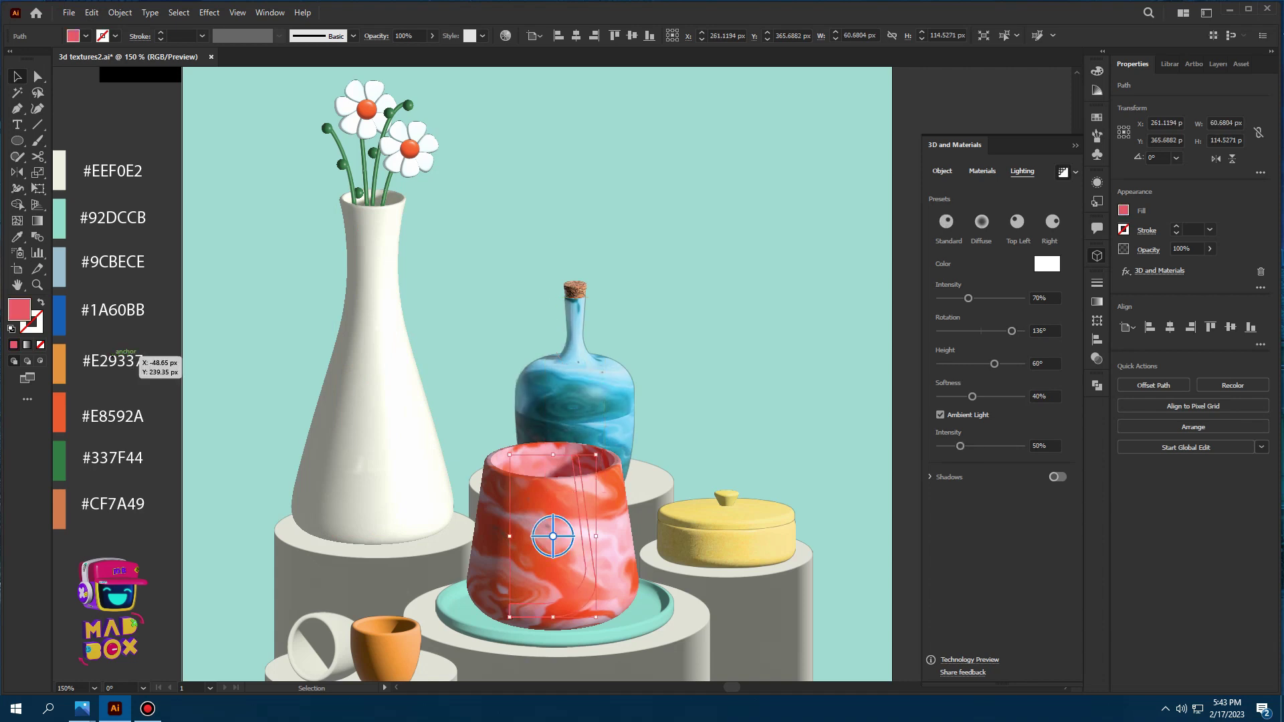
left_click_drag(961, 446, 973, 446)
left_click_drag(972, 397, 992, 396)
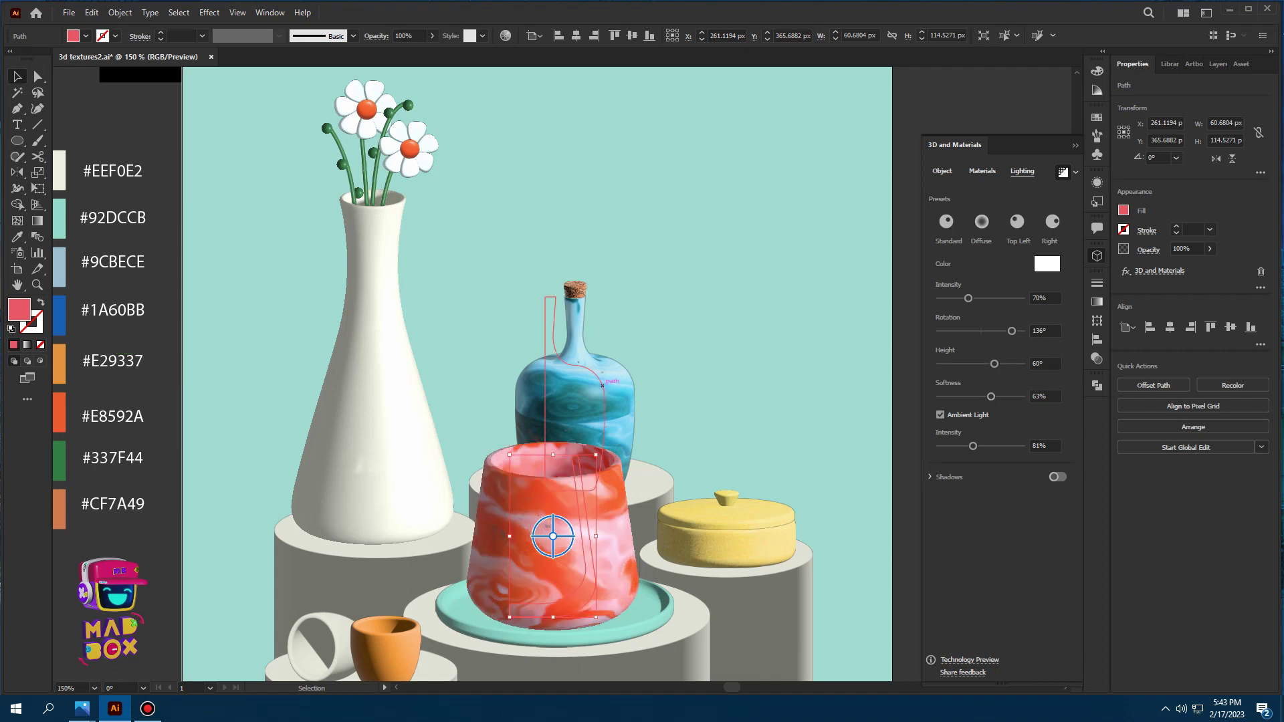
left_click(575, 401)
left_click_drag(972, 397, 984, 397)
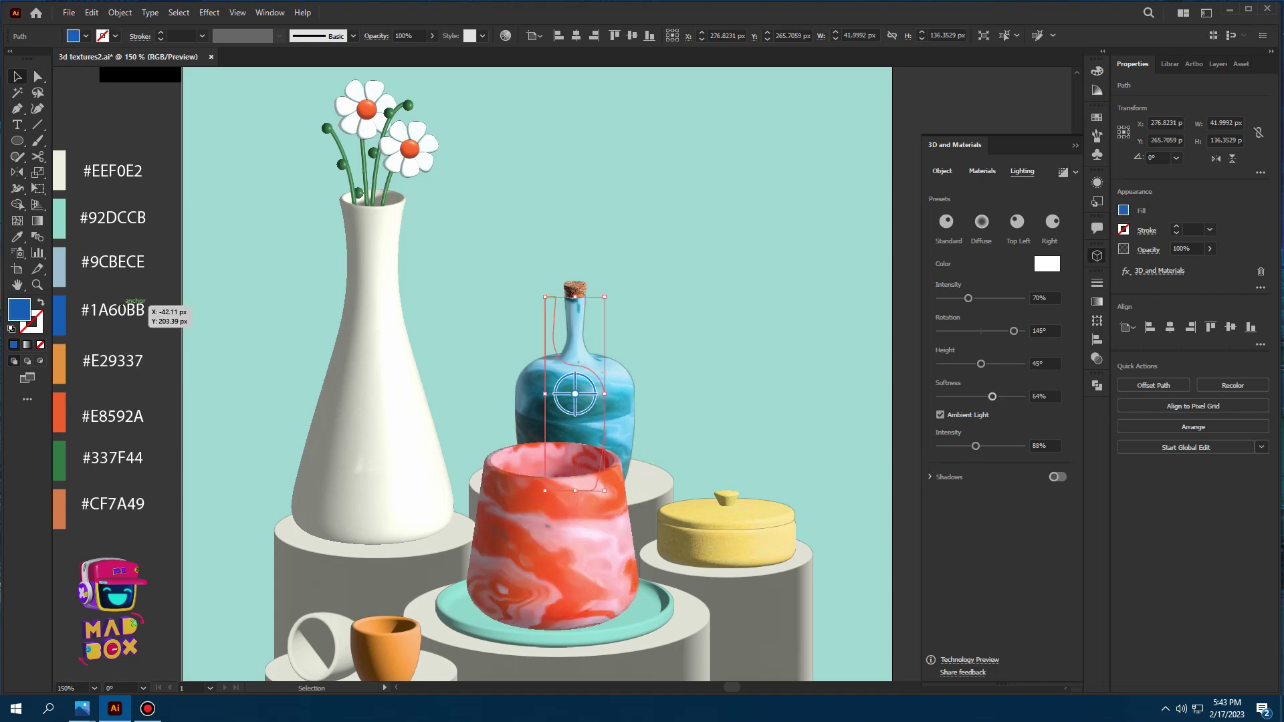
key("ctrl+shift+a")
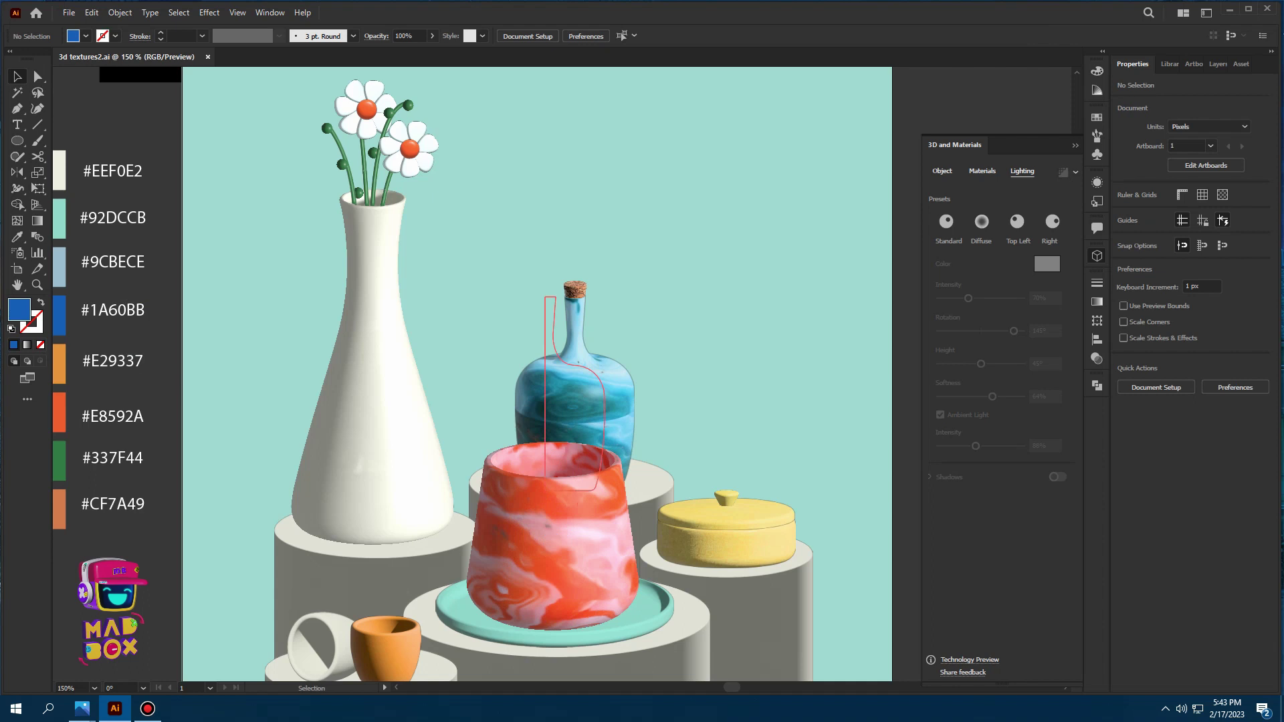
Ray-trace the bottle with a rotated, lower light, then open ray tracing for the yellow box
left_click(575, 394)
left_click(1075, 172)
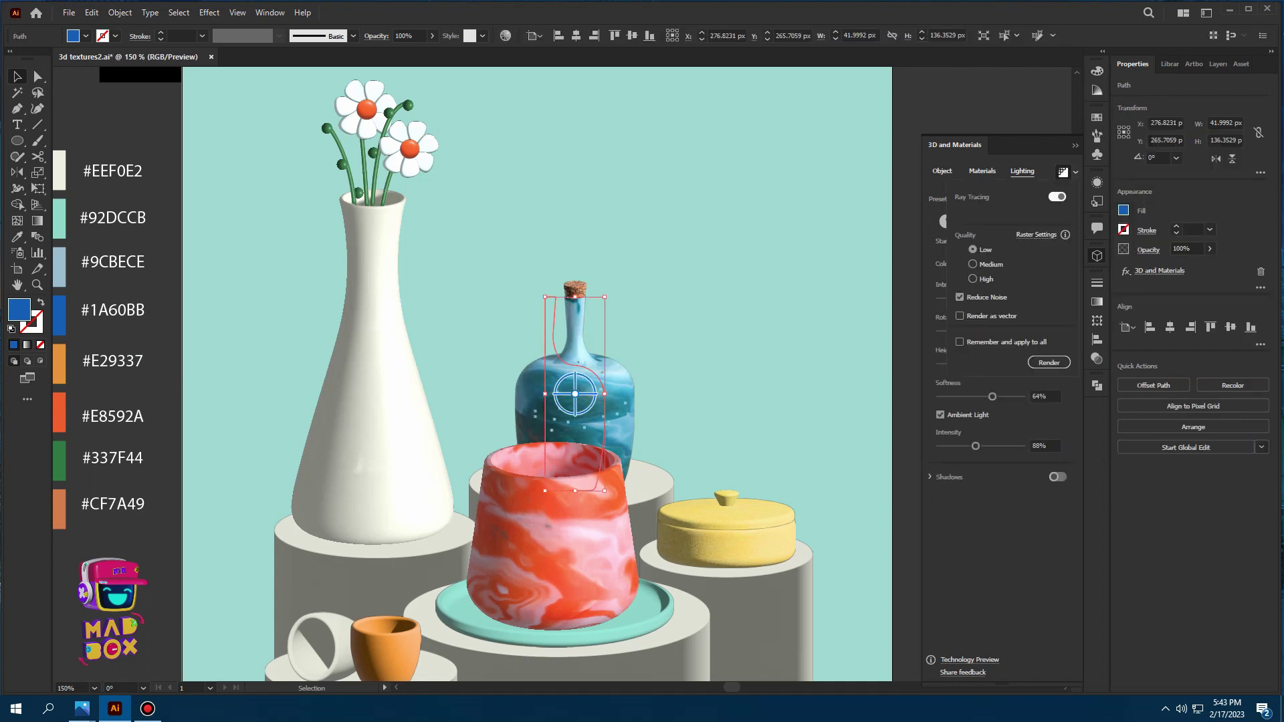
left_click(1049, 362)
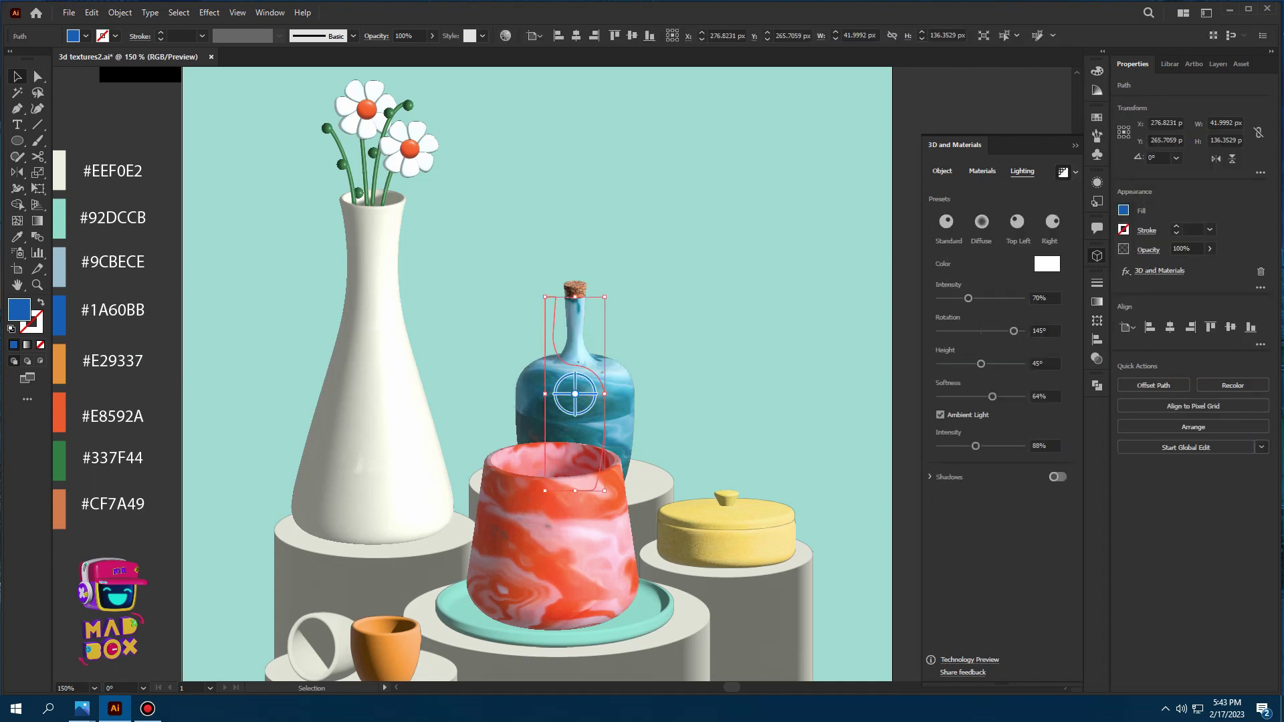
mouse_move(1014, 332)
left_mouse_down()
mouse_move(1001, 331)
mouse_move(991, 364)
left_mouse_up()
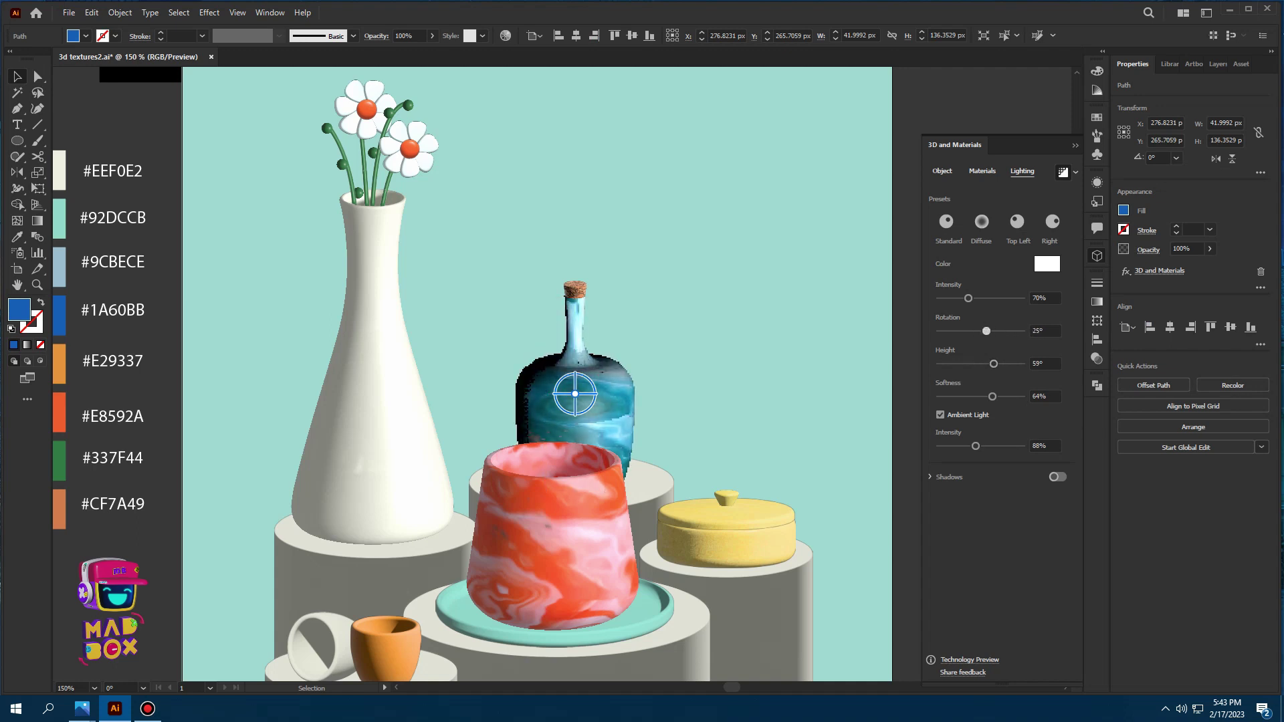
left_click_drag(970, 364, 958, 364)
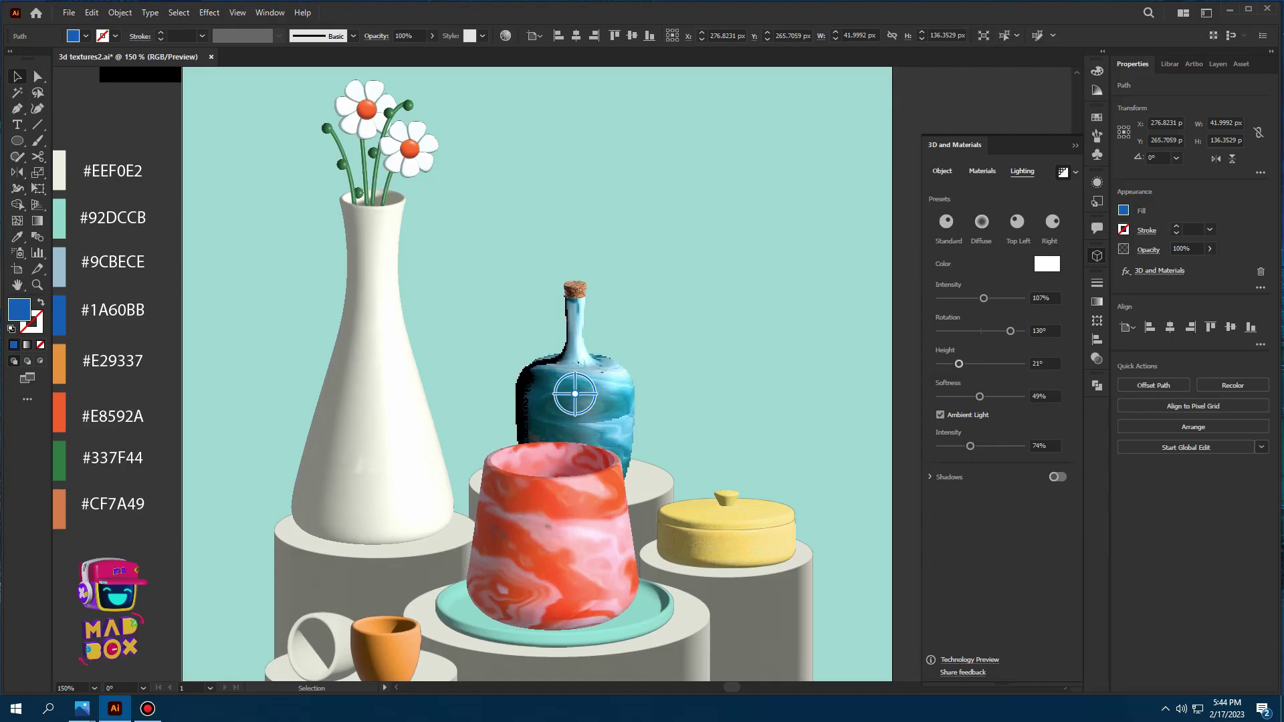
key("ctrl+shift+a")
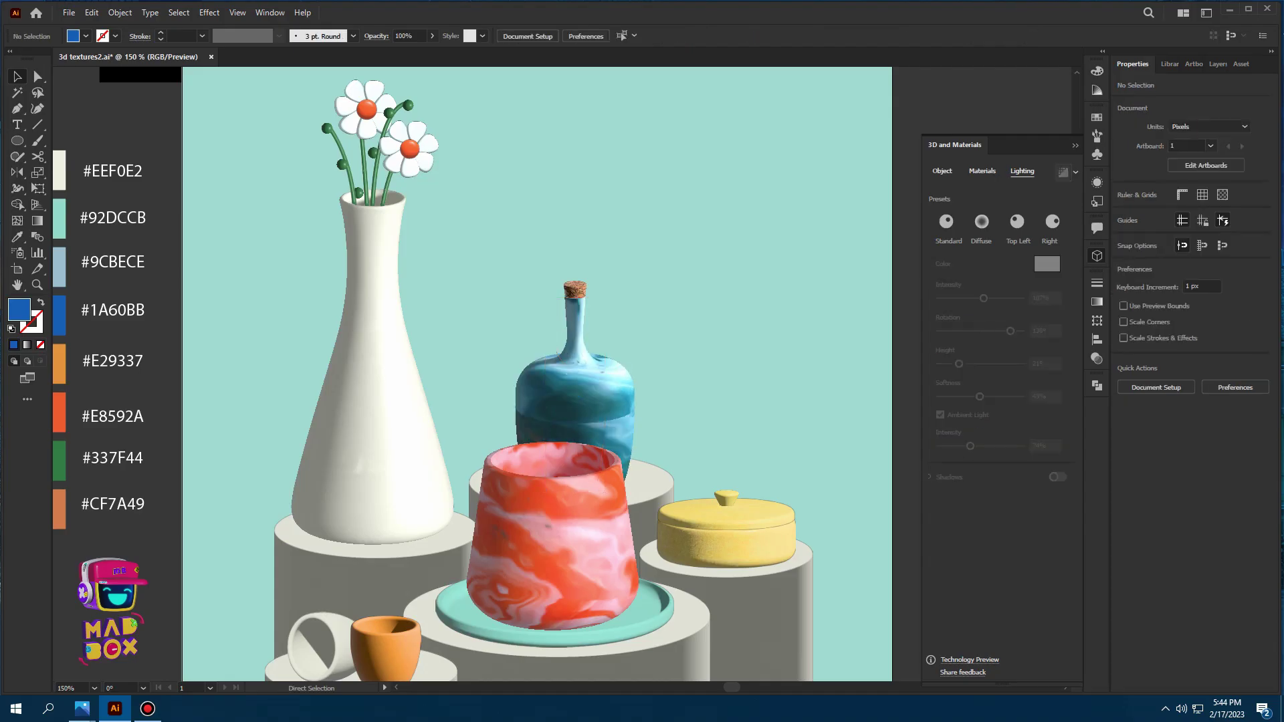
left_click(726, 535)
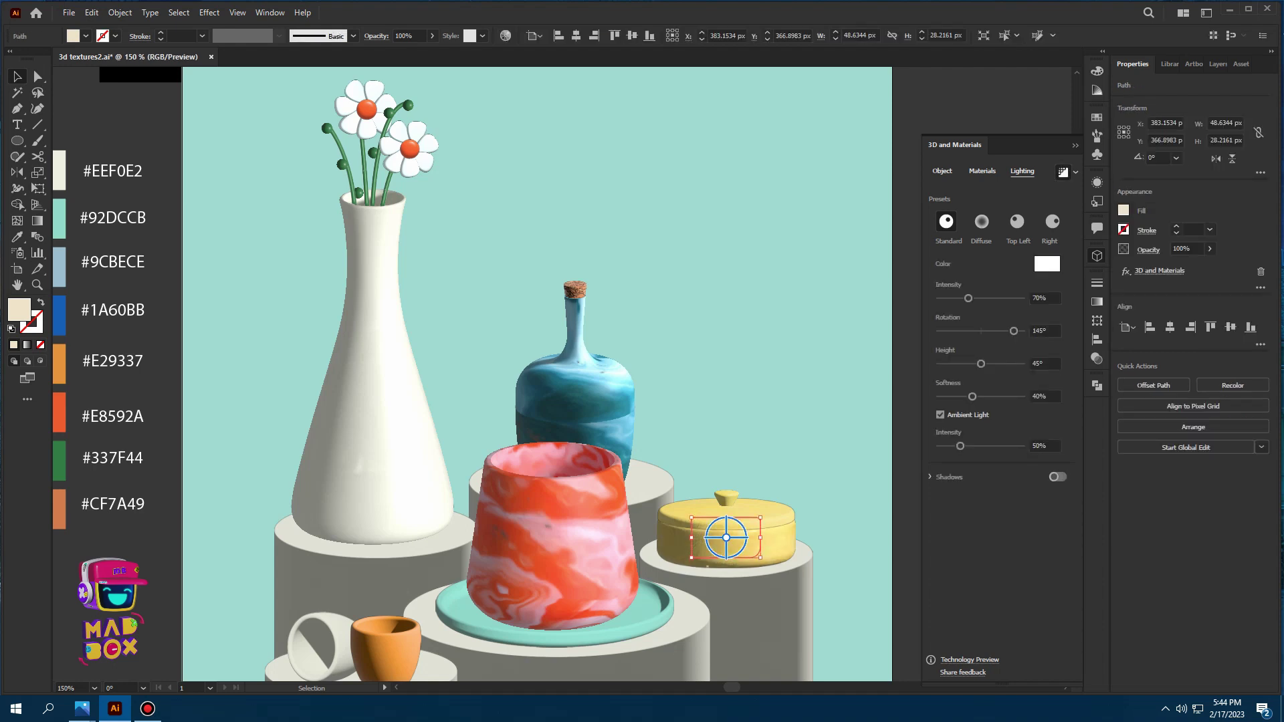
left_click(1075, 172)
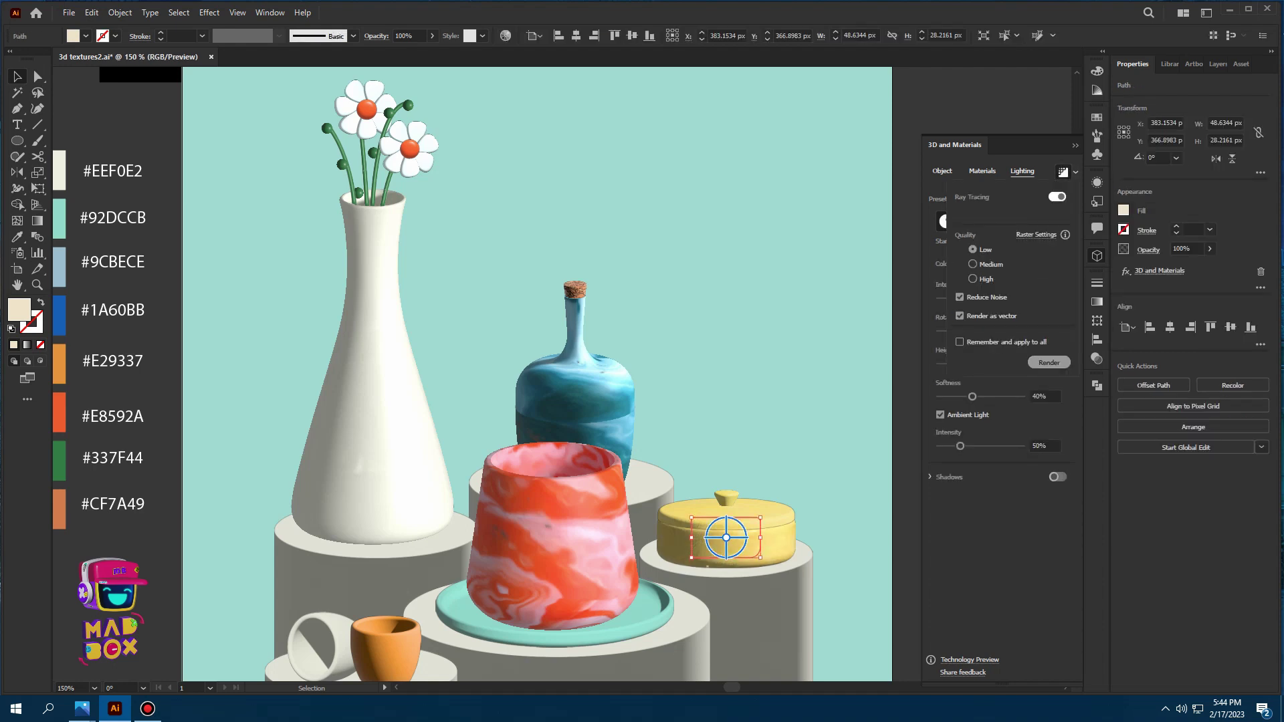
Zoom into the yellow lidded box, try light rotations, apply Standard lighting and ray-trace render it
left_click(1049, 362)
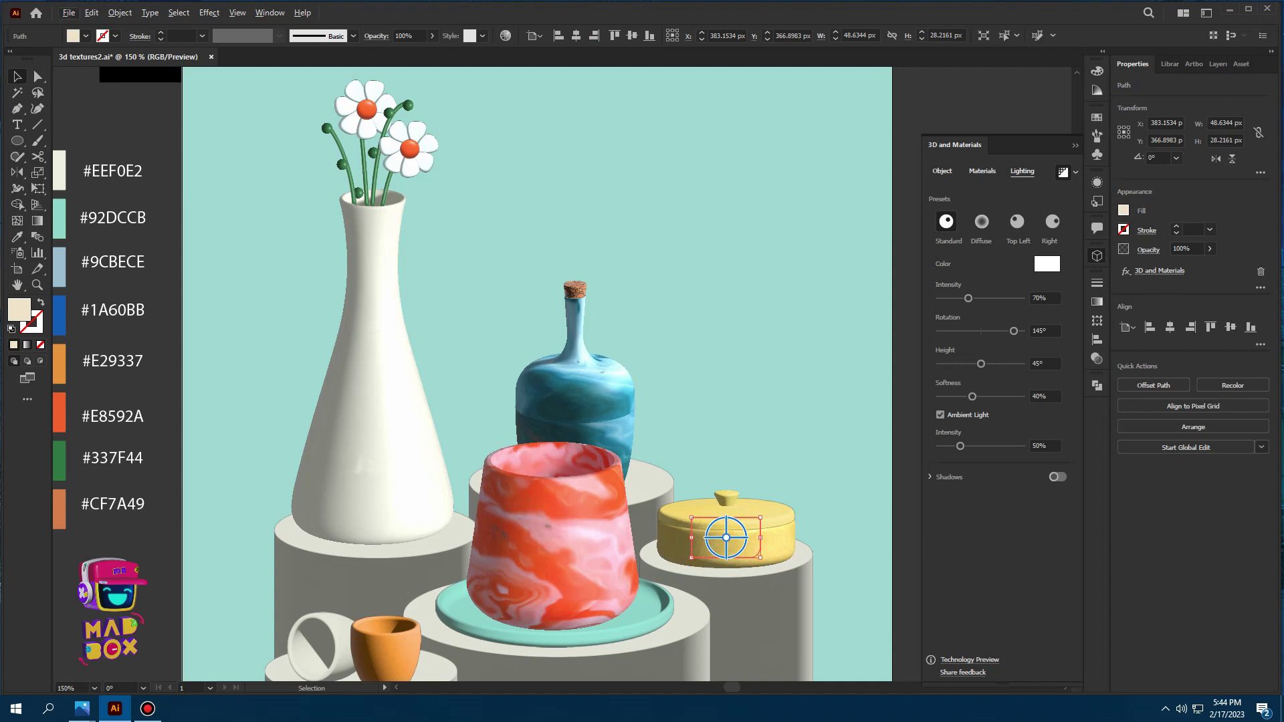
key("ctrl+plus")
key("ctrl+plus")
mouse_move(1014, 332)
left_mouse_down()
mouse_move(993, 331)
mouse_move(992, 363)
left_mouse_up()
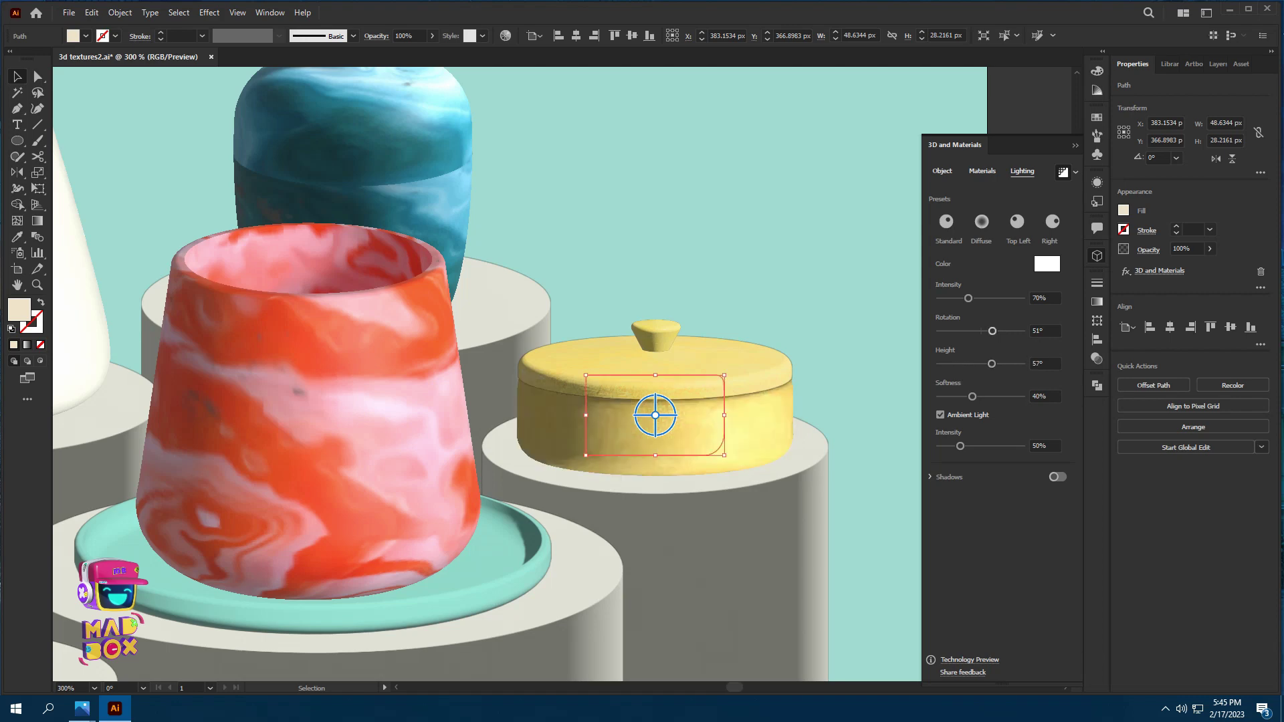
left_click_drag(992, 331, 1008, 331)
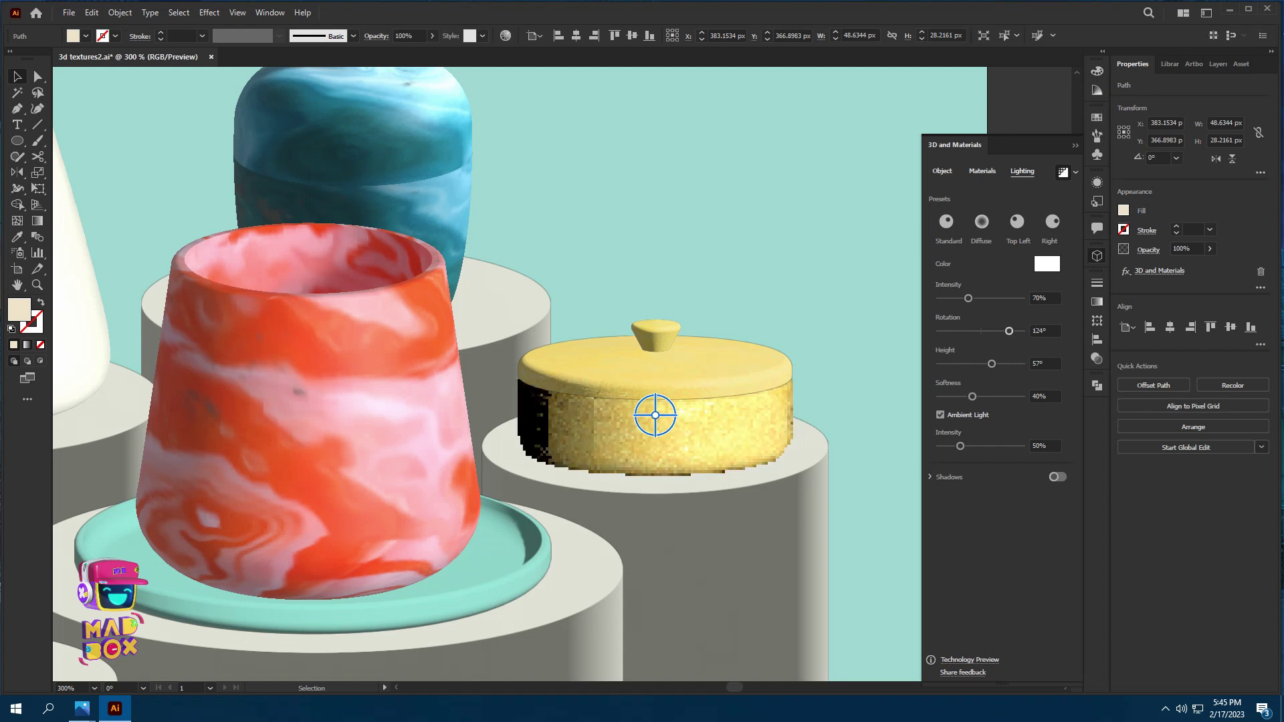
left_click(946, 221)
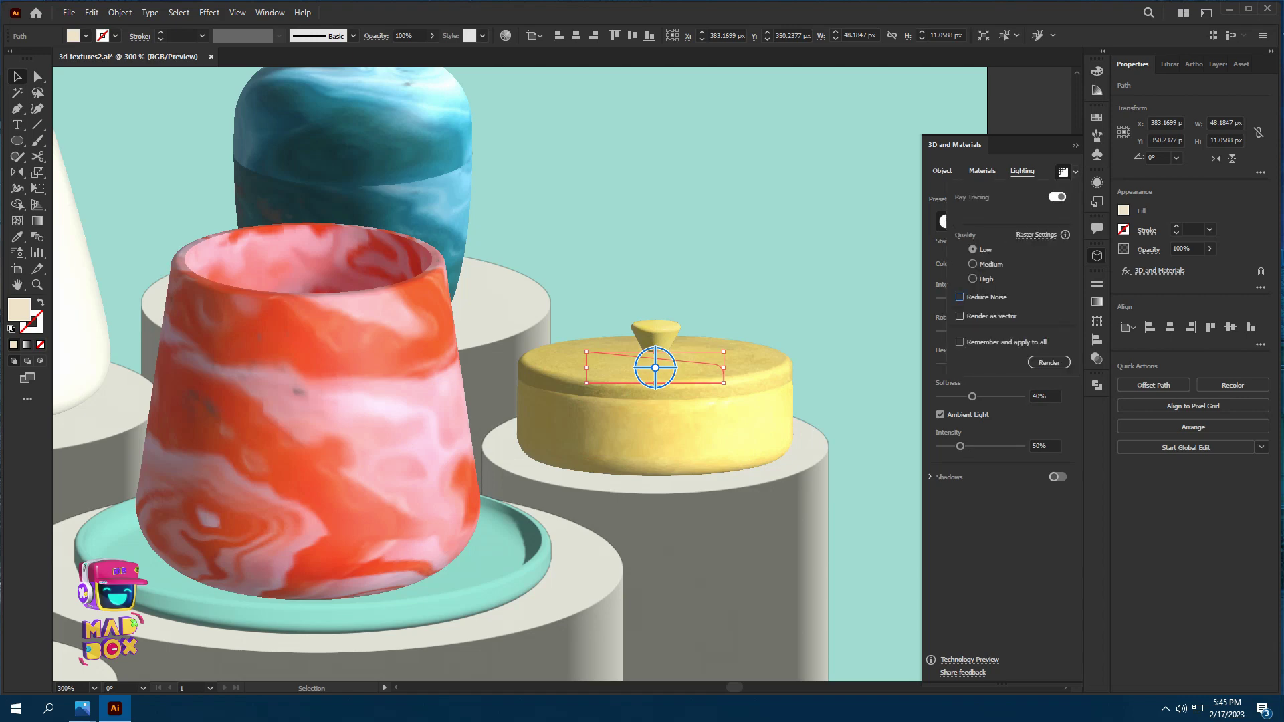
left_click(1075, 172)
left_click(1048, 362)
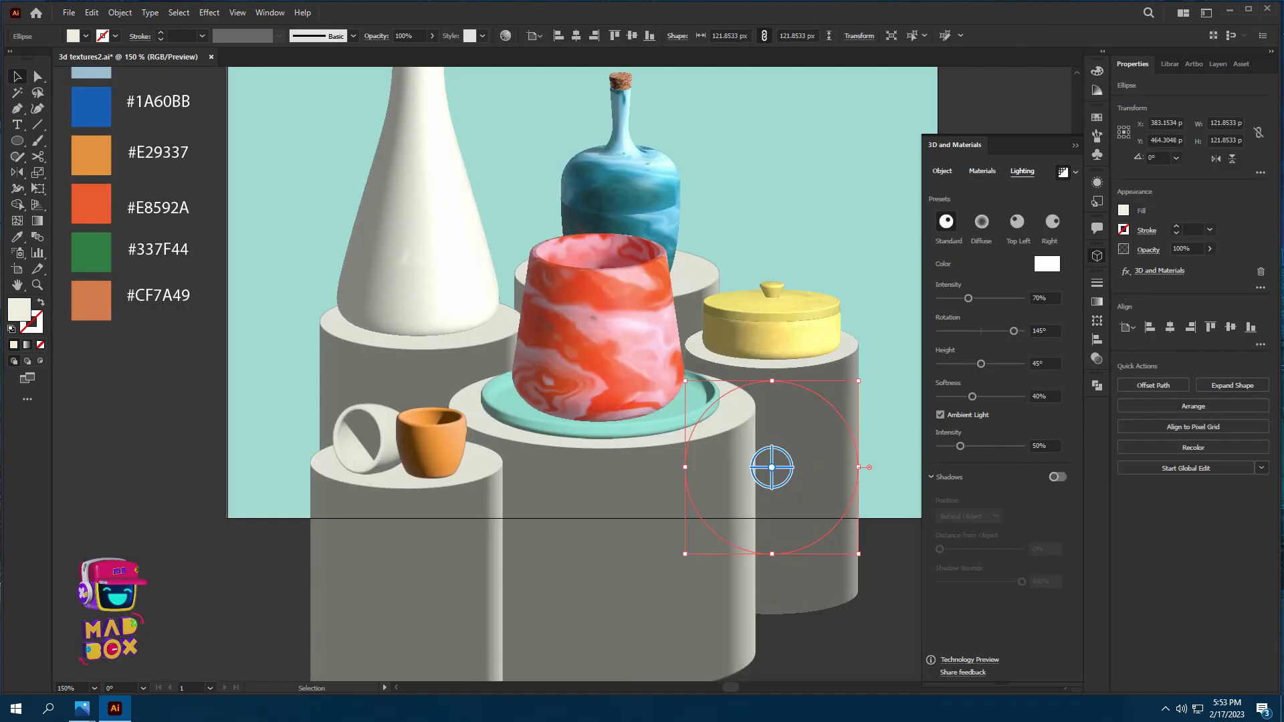
Apply Marble Paint to the large front pedestal
left_click_drag(1014, 330, 1001, 330)
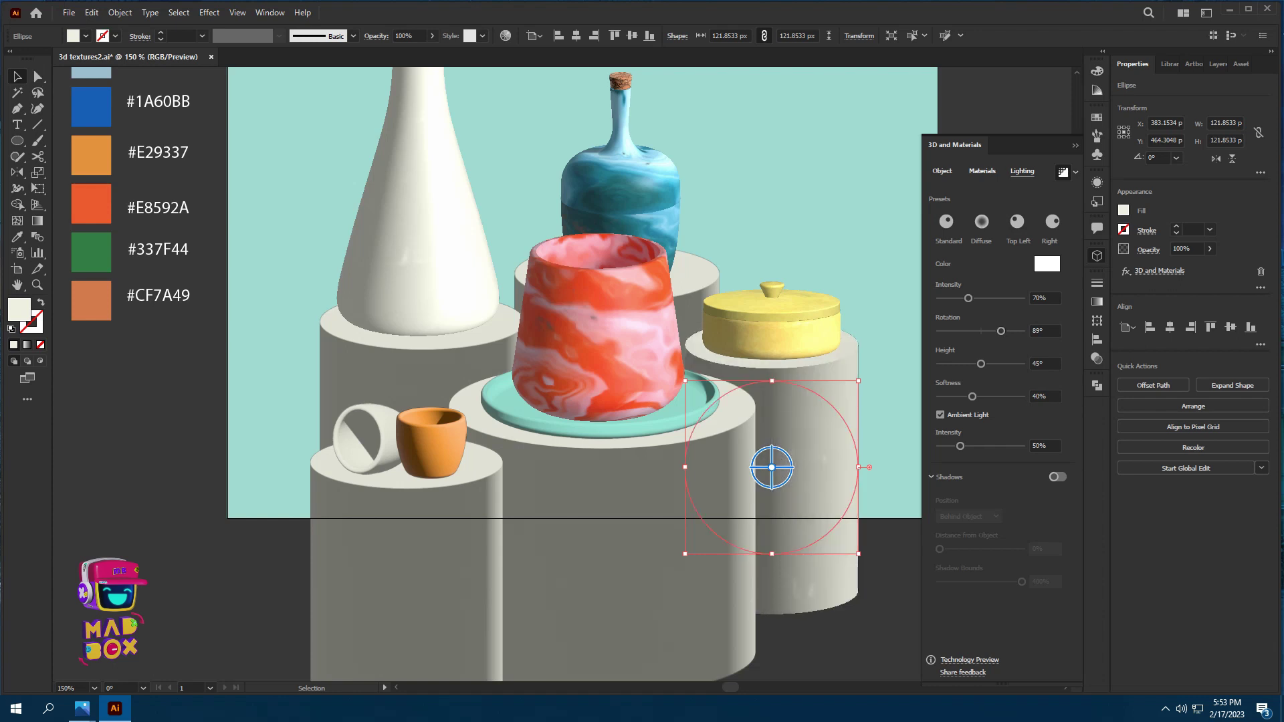
left_click(983, 171)
scroll(999, 301, "down", 2)
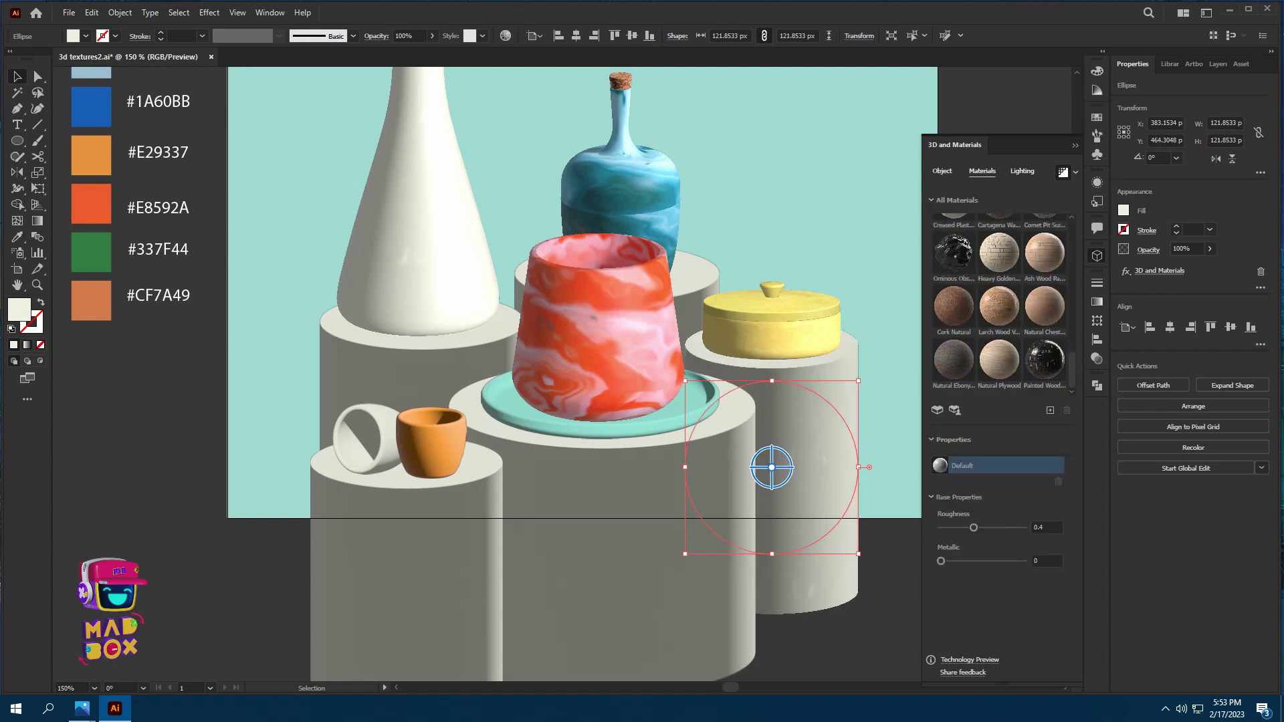
scroll(999, 301, "up", 2)
scroll(1000, 301, "up", 2)
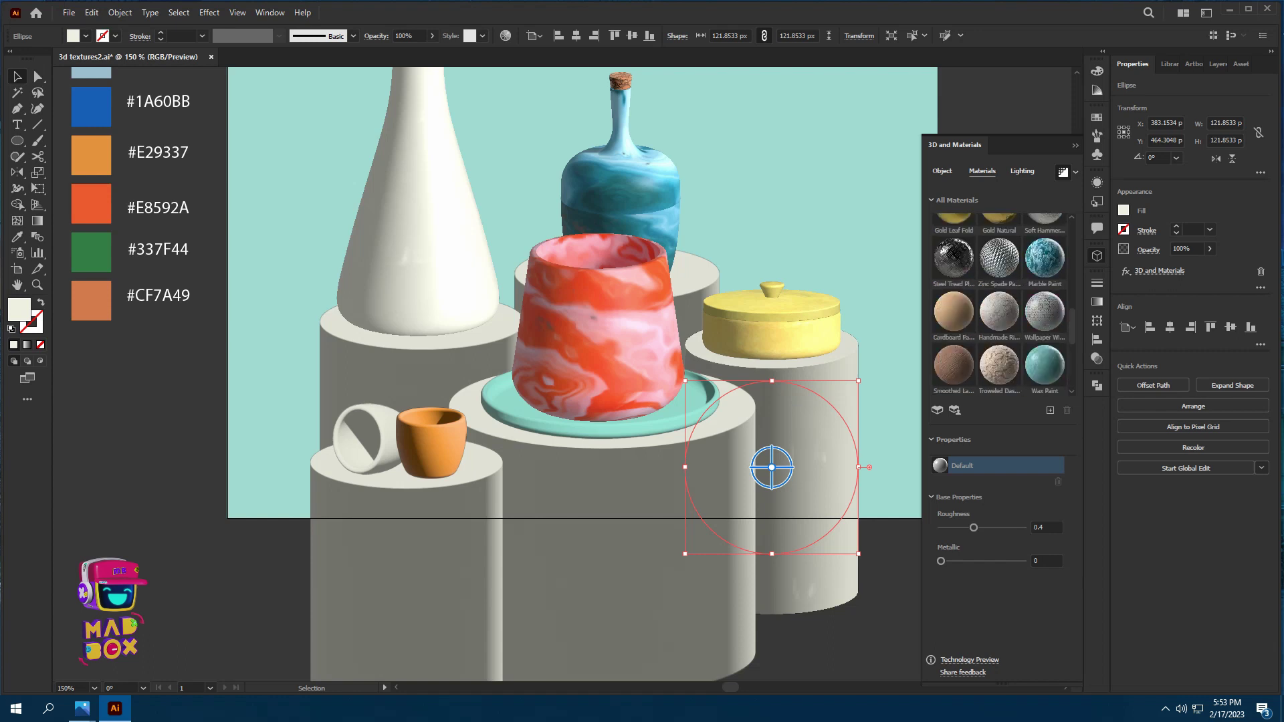
left_click(1055, 584)
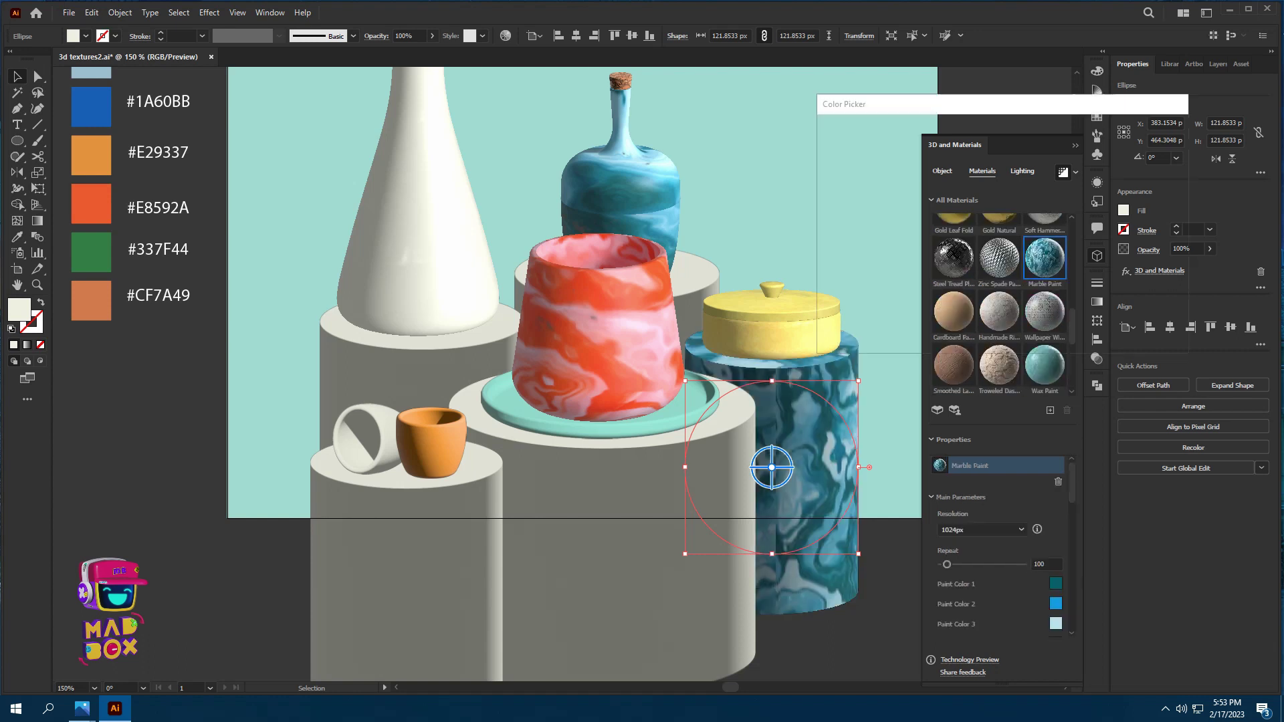
type("E5E5E5")
key("Return")
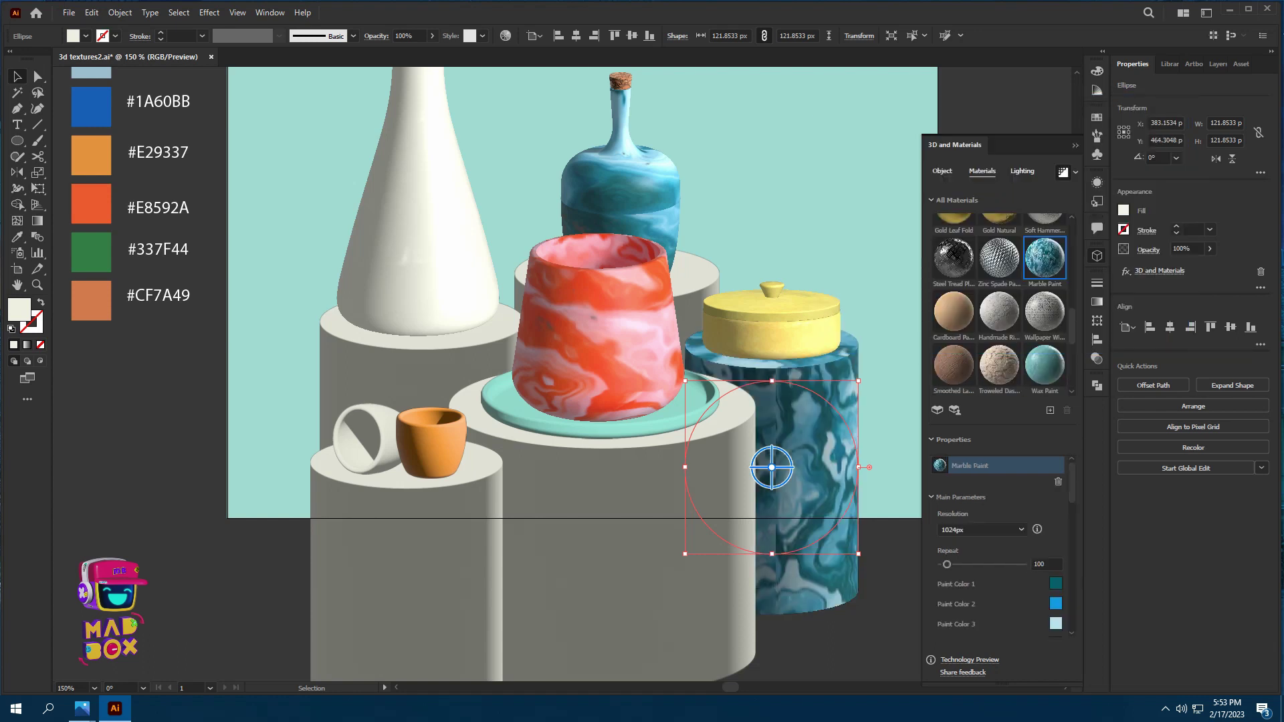
Make the first marble paint colour yellow and raise the pattern Repeat to 120
left_click(1055, 584)
key("Return")
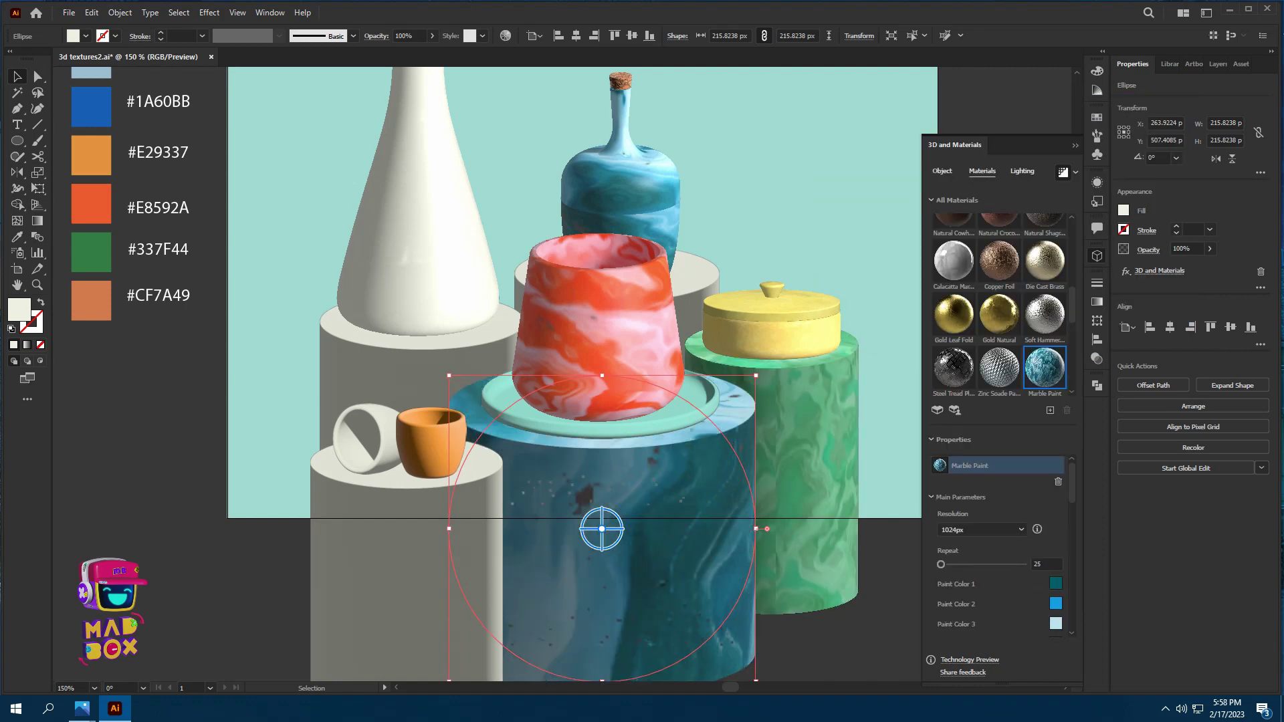
left_click_drag(941, 564, 945, 565)
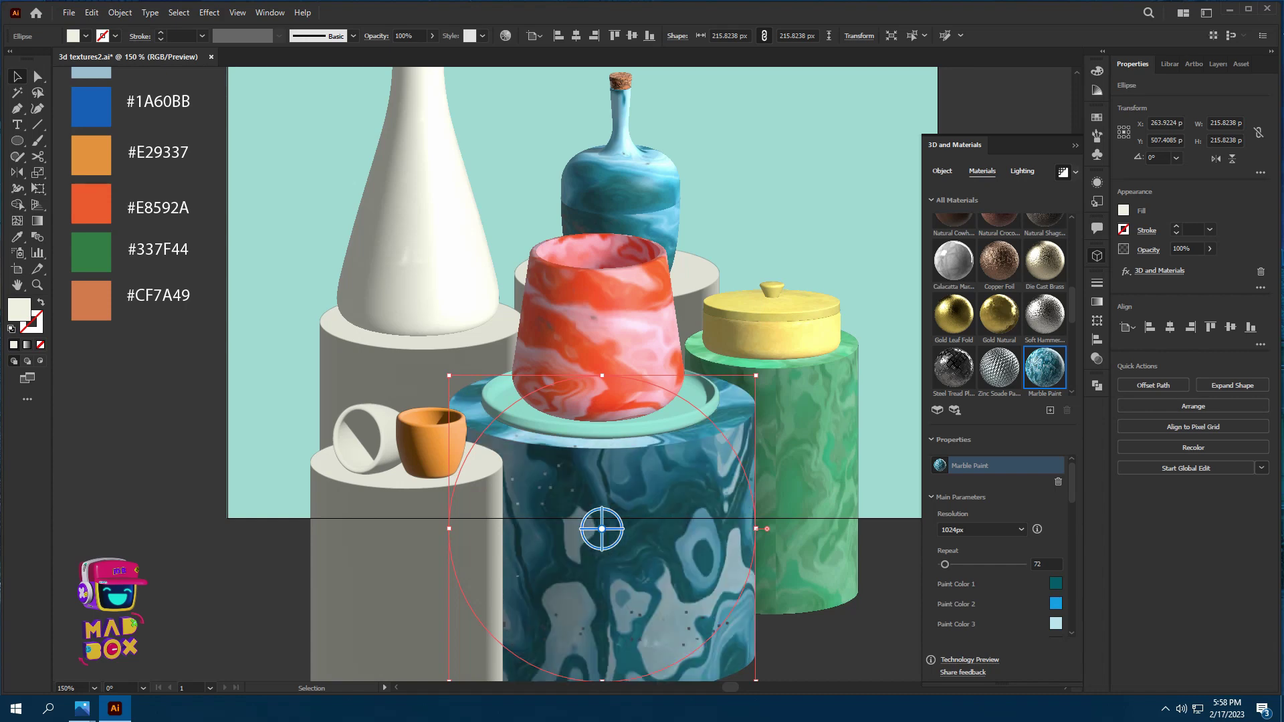
left_click(1076, 172)
key("Escape")
left_click_drag(944, 564, 949, 565)
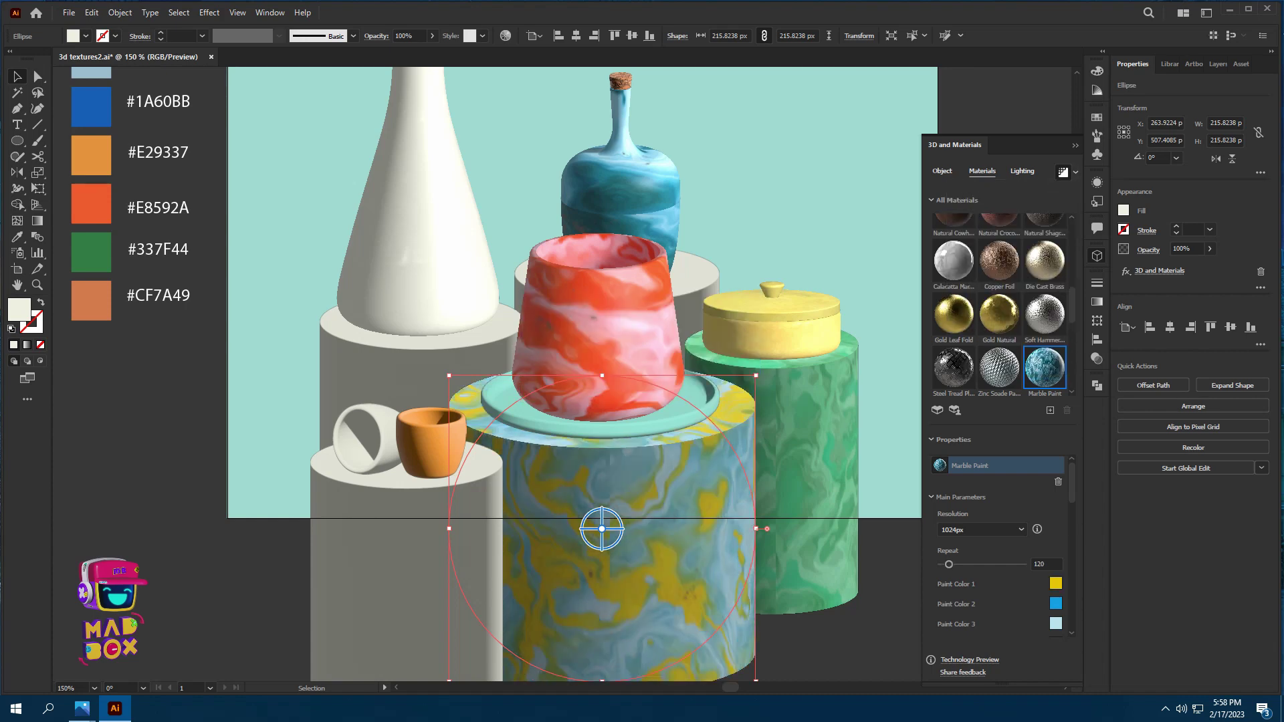
Set the second marble paint colour to pink and start editing the third, light-blue colour
left_click(1055, 603)
left_click_drag(1019, 219, 1019, 171)
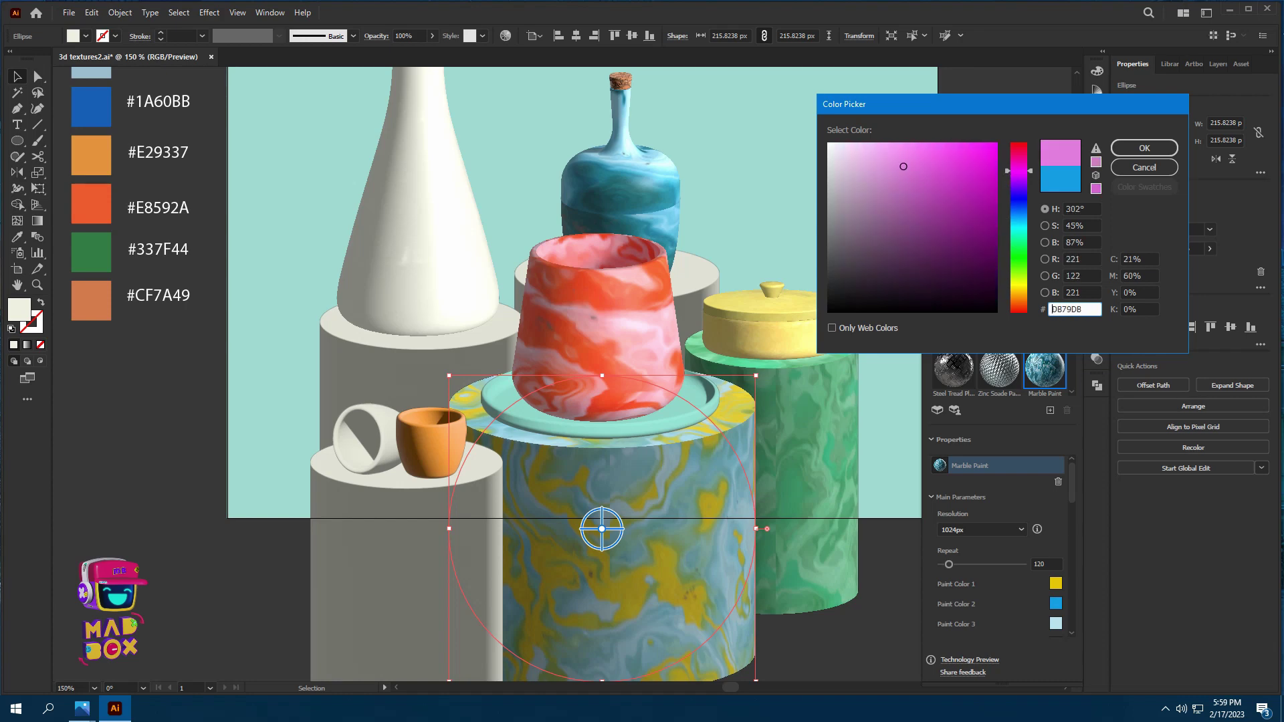
left_click(903, 164)
key("Escape")
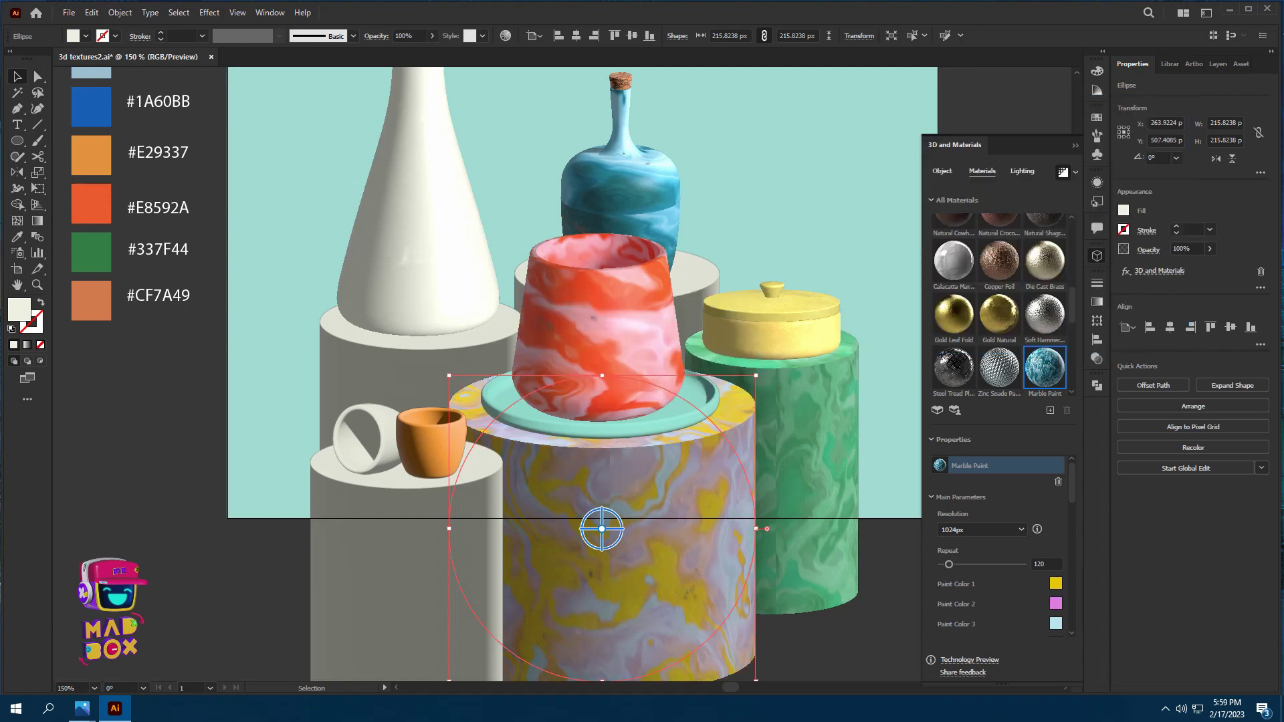
left_click(1056, 623)
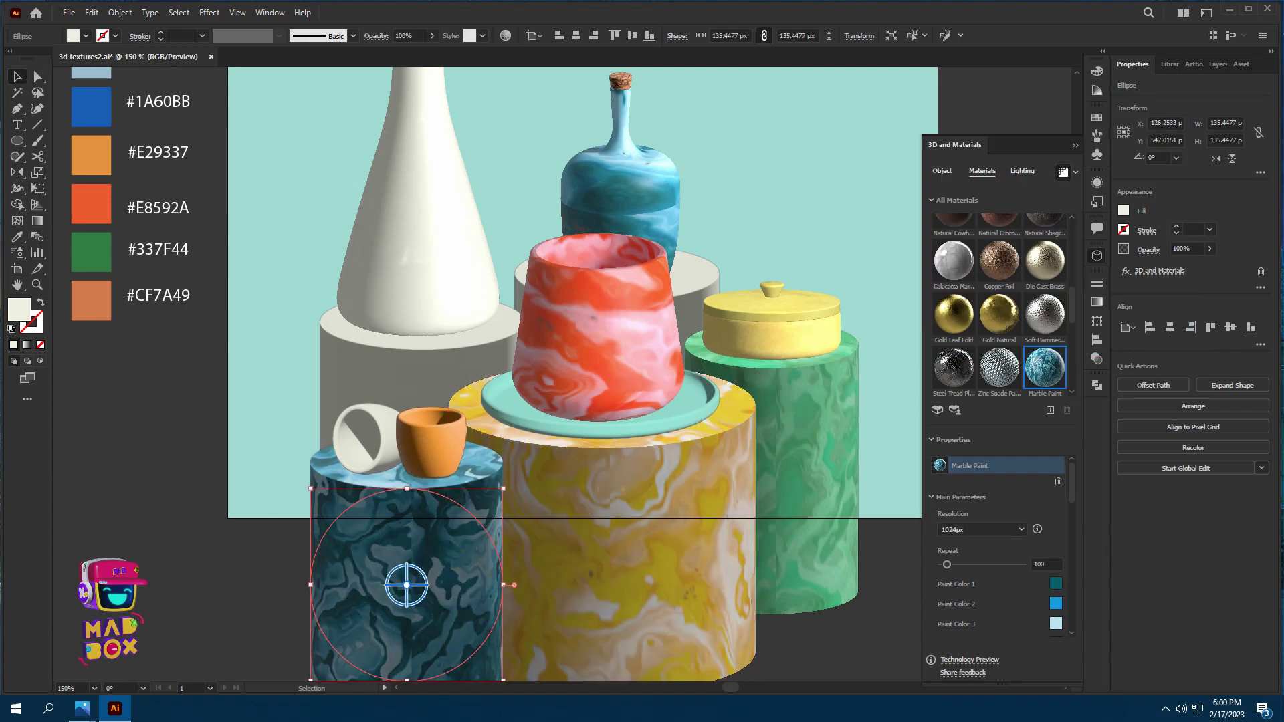
Set the small front-left pedestal's wax paint colour to F4168B
left_click_drag(992, 330, 979, 330)
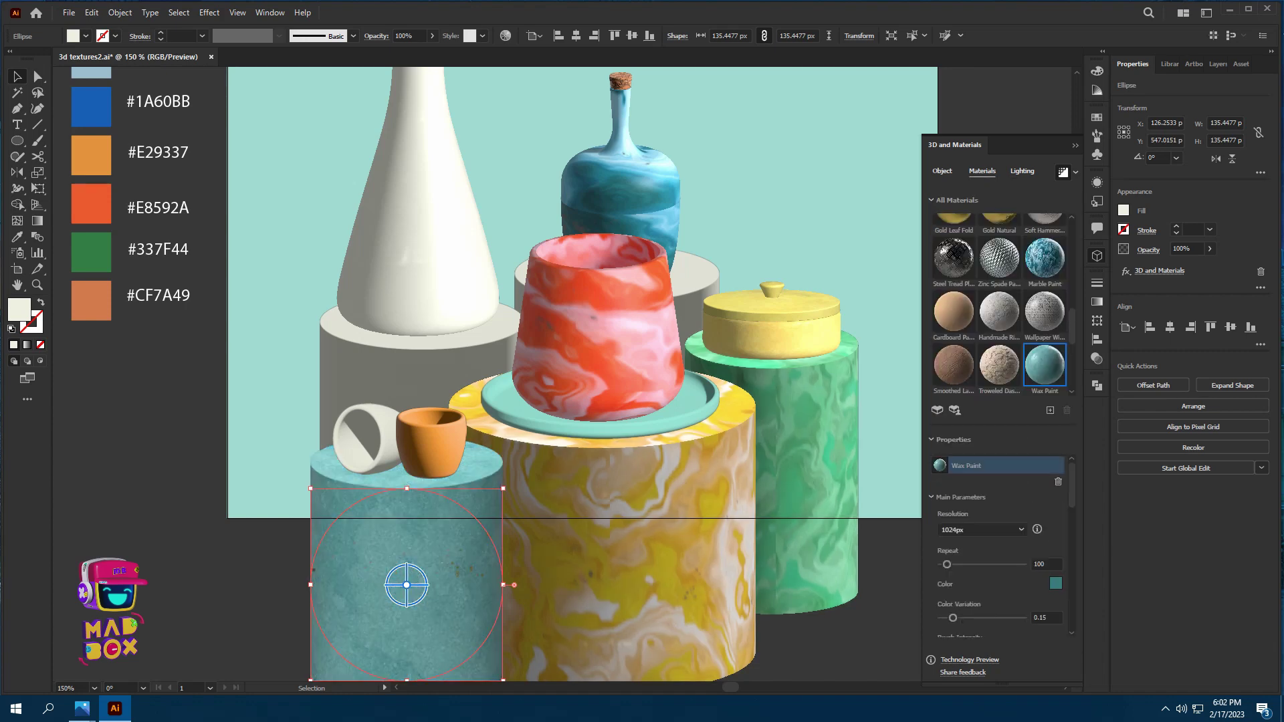
left_click(1056, 583)
type("F4168B")
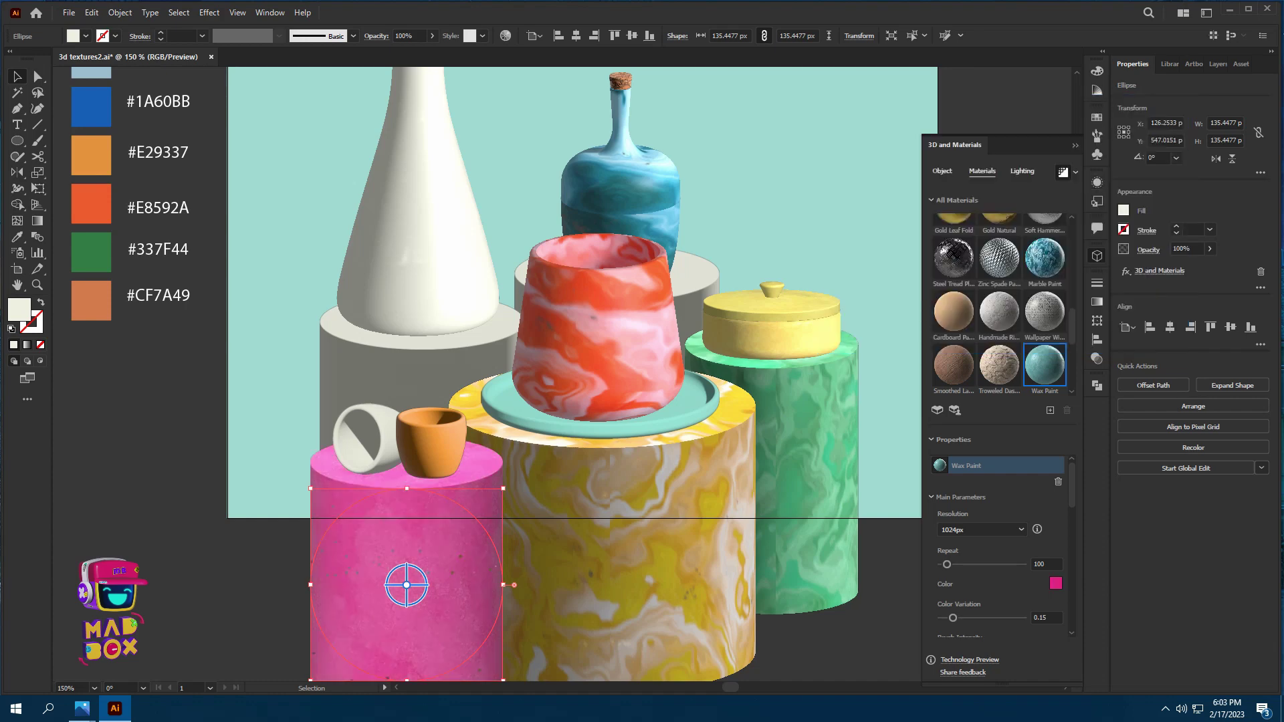
key("Return")
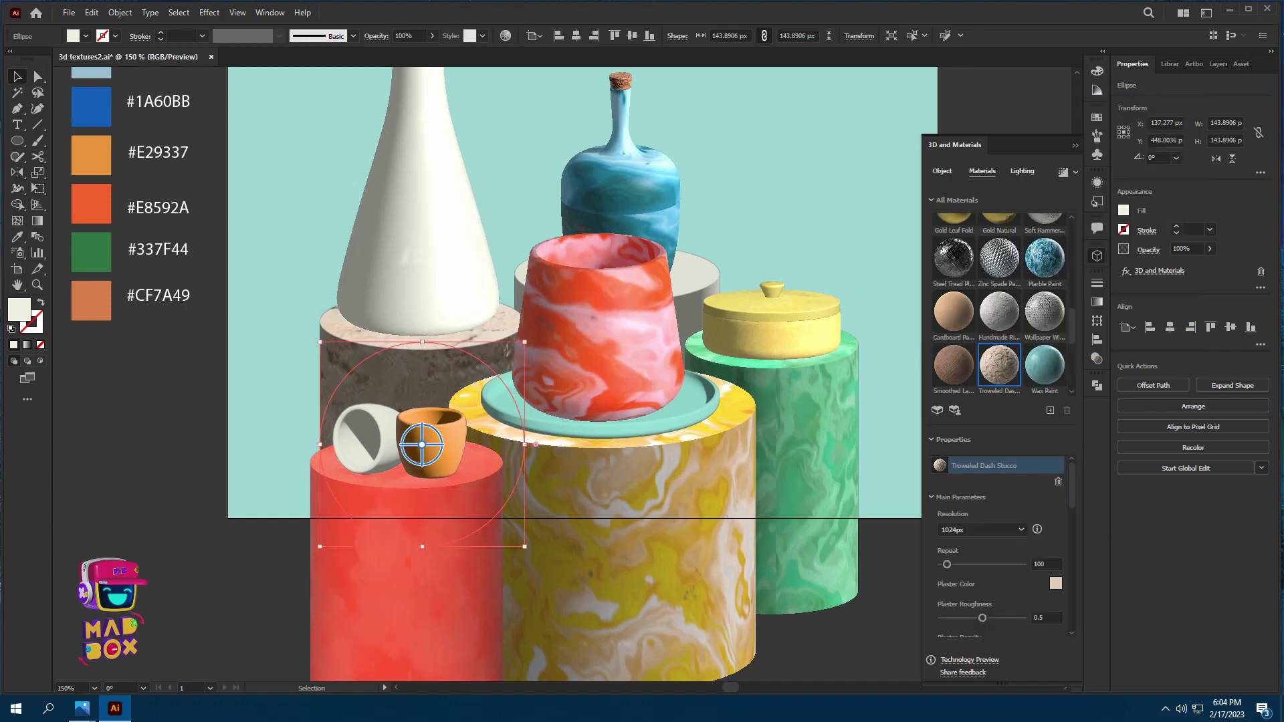
Set the back pedestal's marble paint colours to B700C1, D68CDD and F5D5F5
left_click(1055, 583)
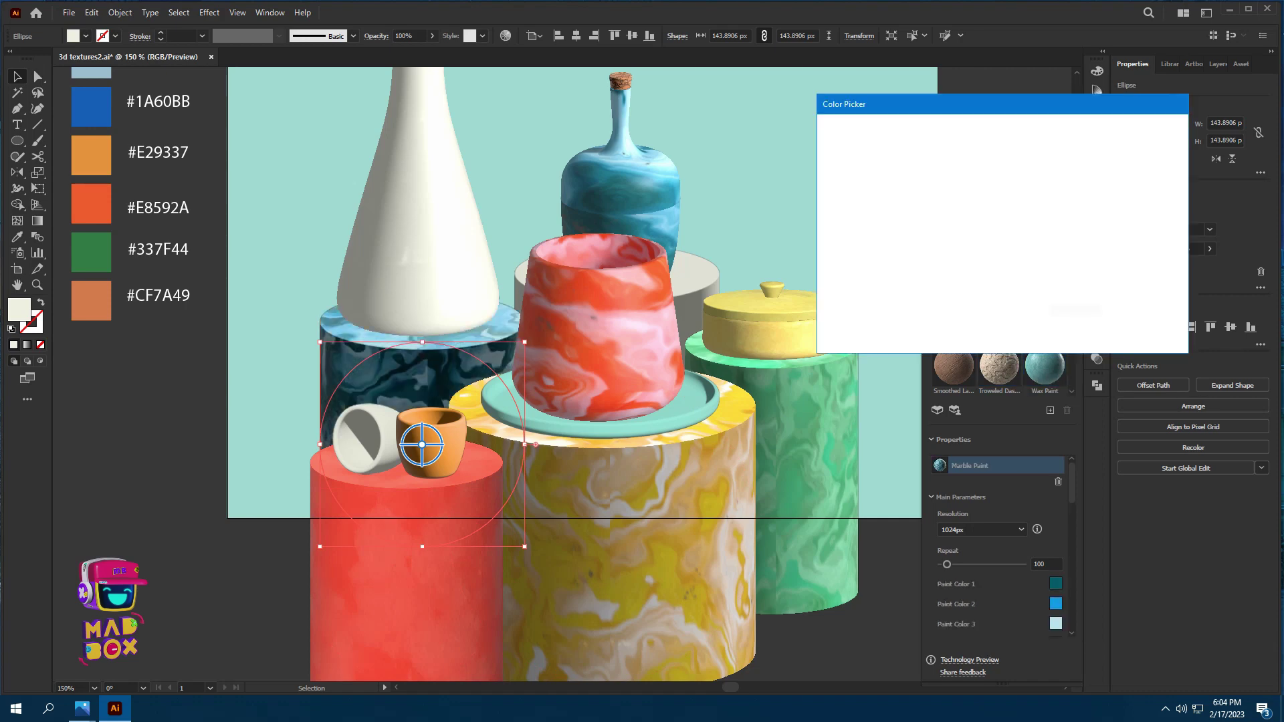
type("B700C1")
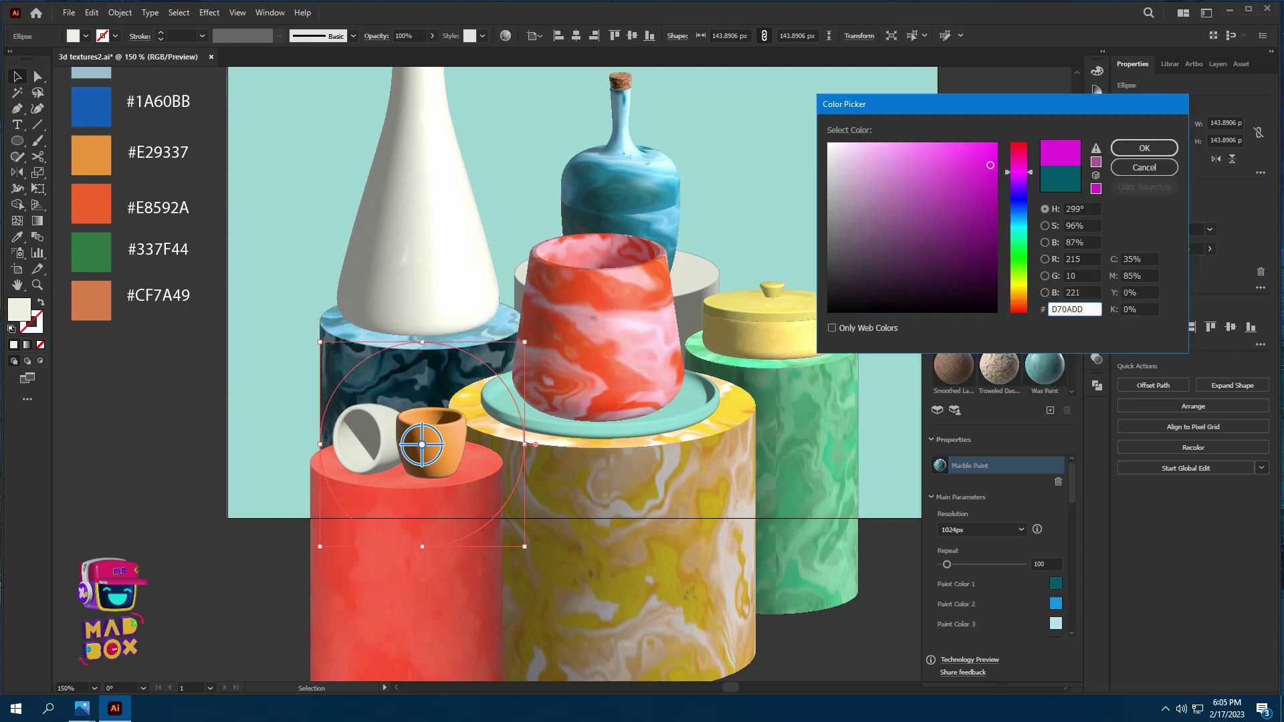
key("Return")
left_click(1056, 604)
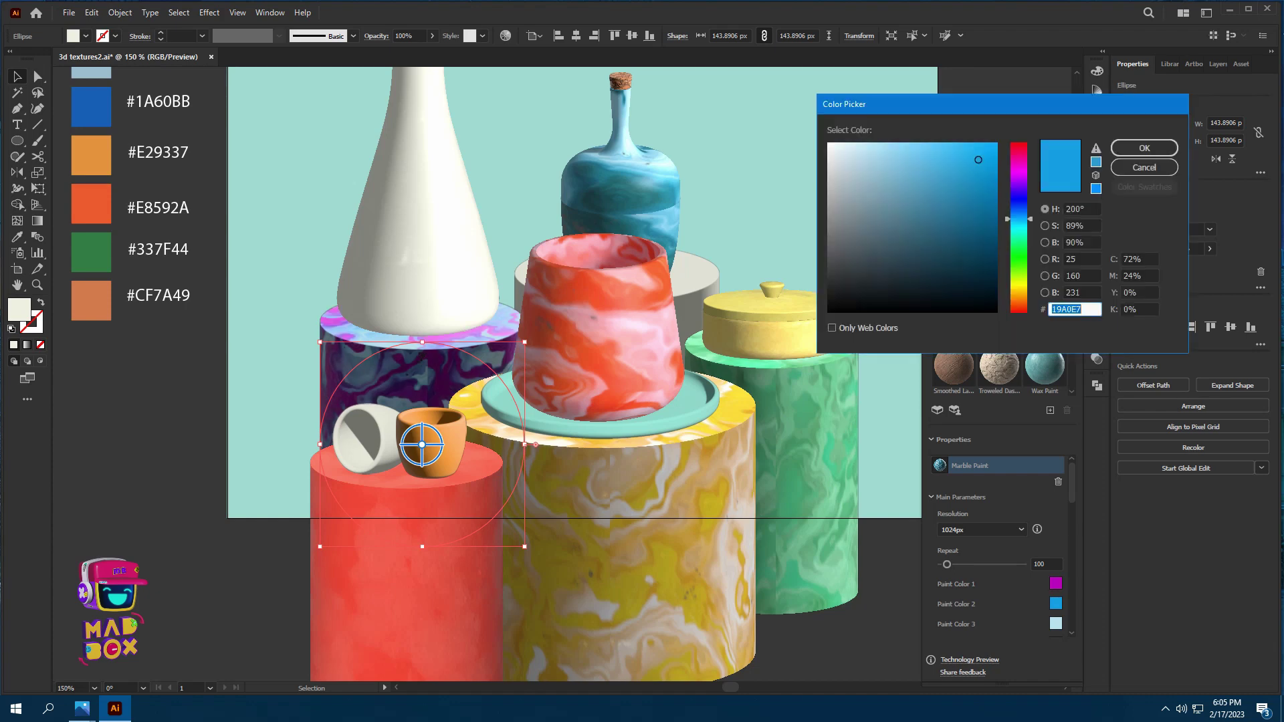
type("D68CDD")
key("Return")
left_click(1056, 623)
type("F5D5F5")
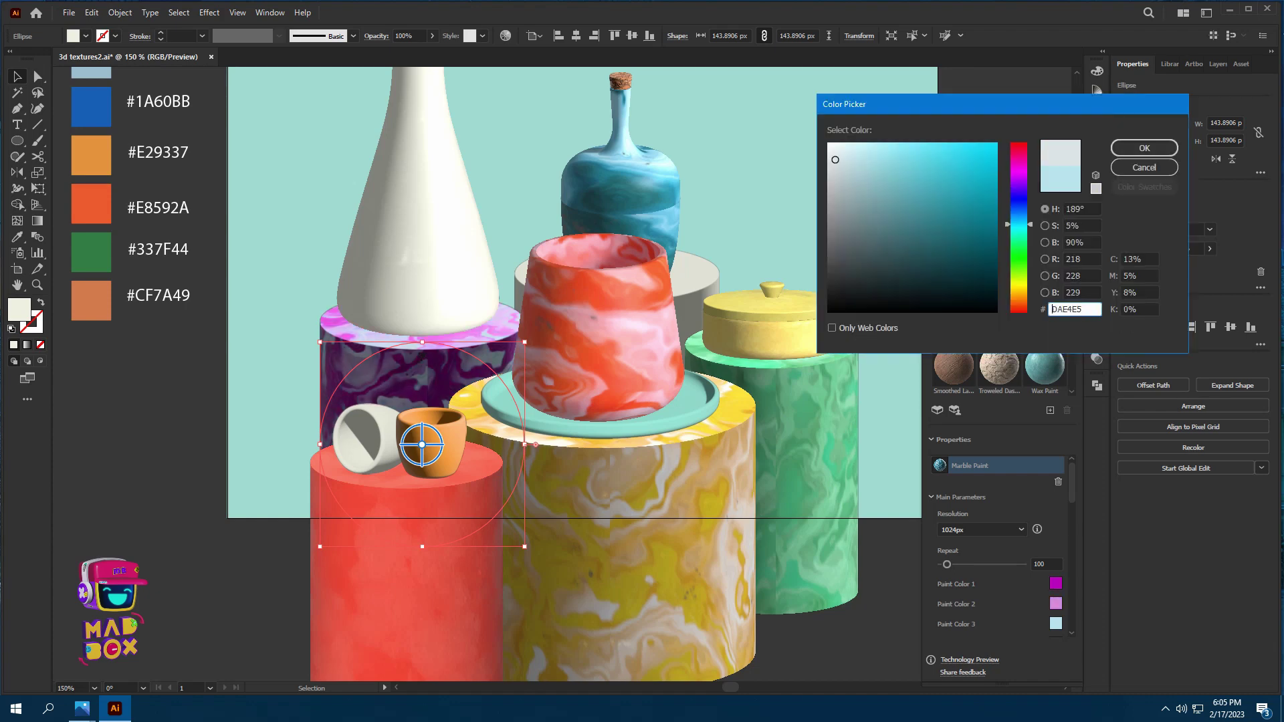
key("Return")
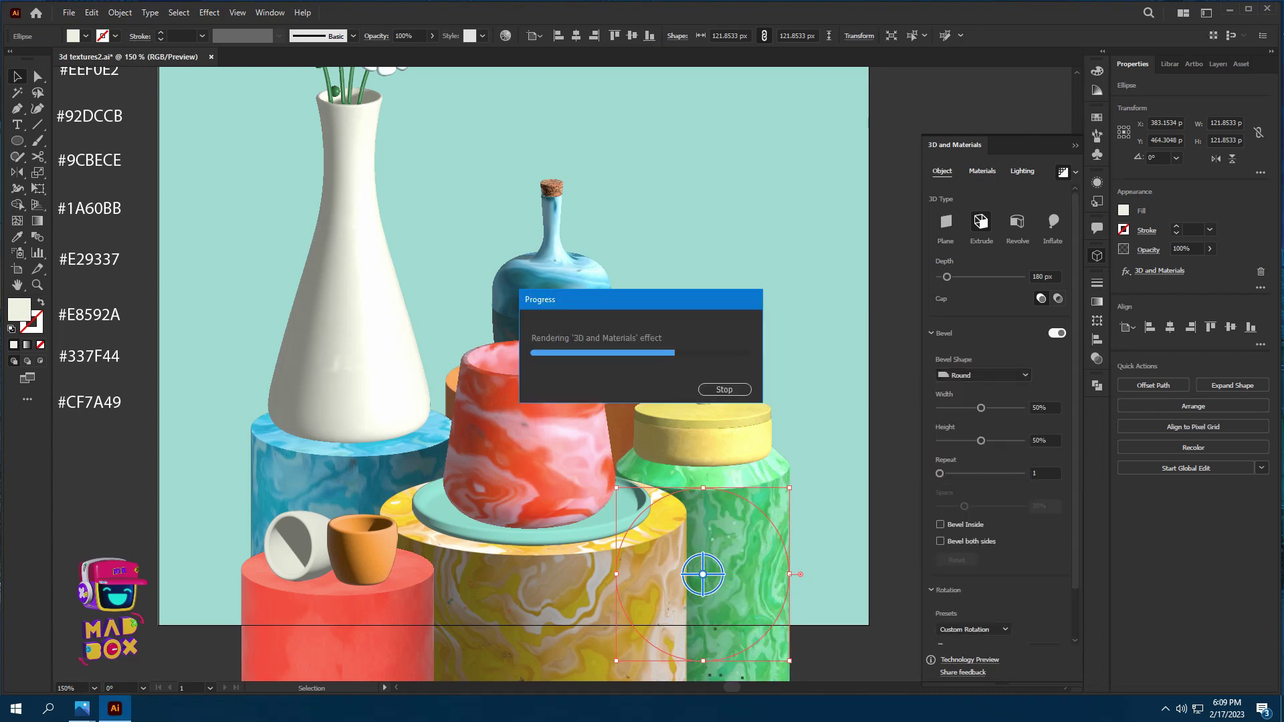
Give the green pedestal a 5% bevel width, and lower bevel Height on both green and yellow pedestals
type("5")
key("Return")
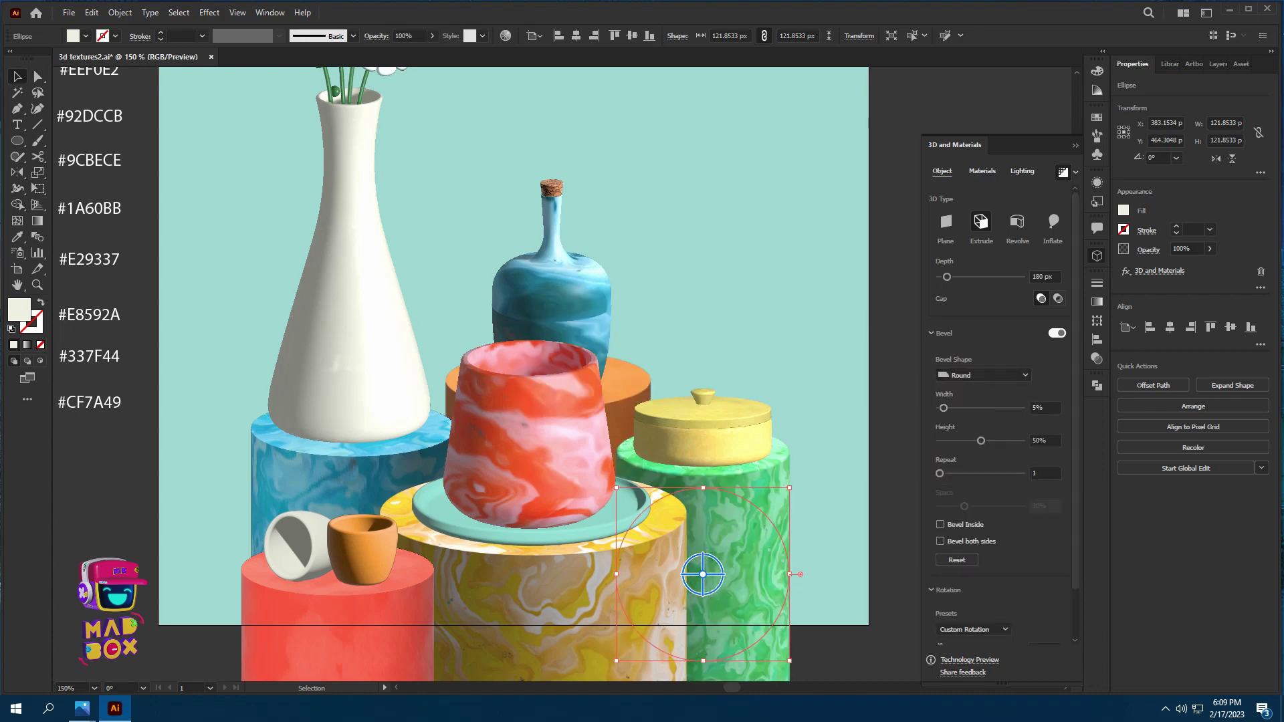
left_click_drag(981, 441, 975, 441)
left_click(549, 588)
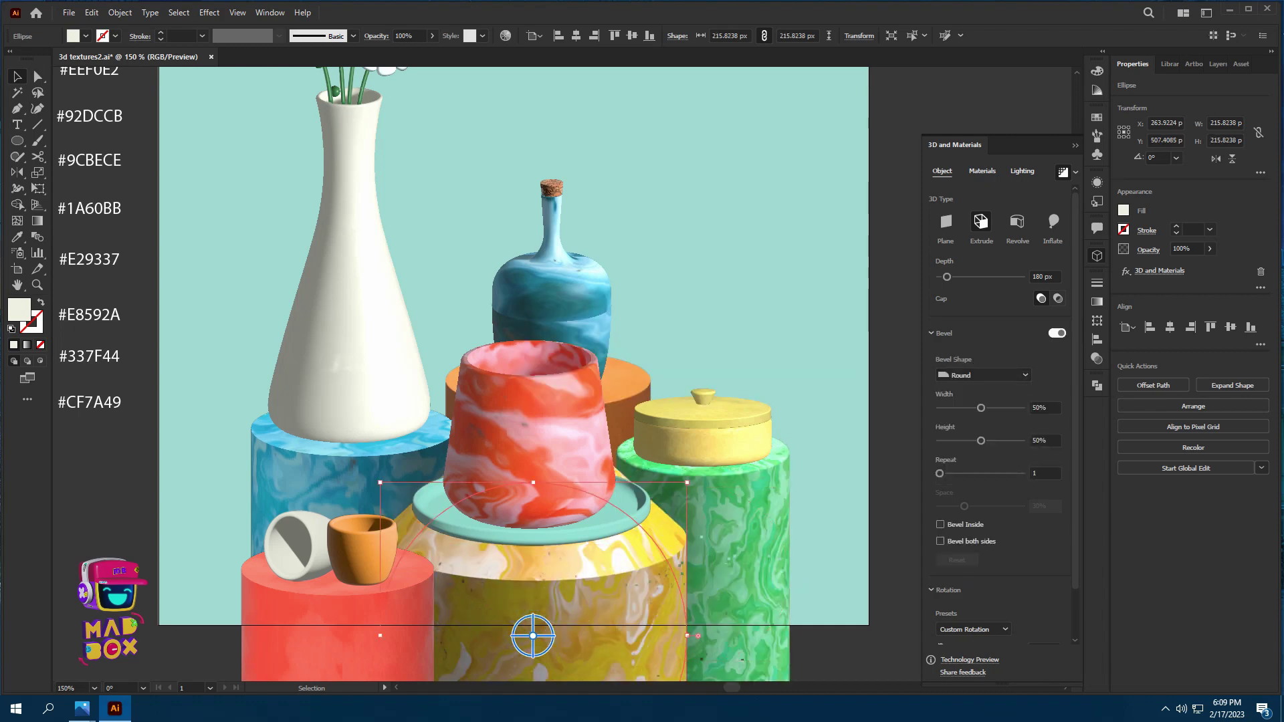
left_click_drag(981, 440, 960, 440)
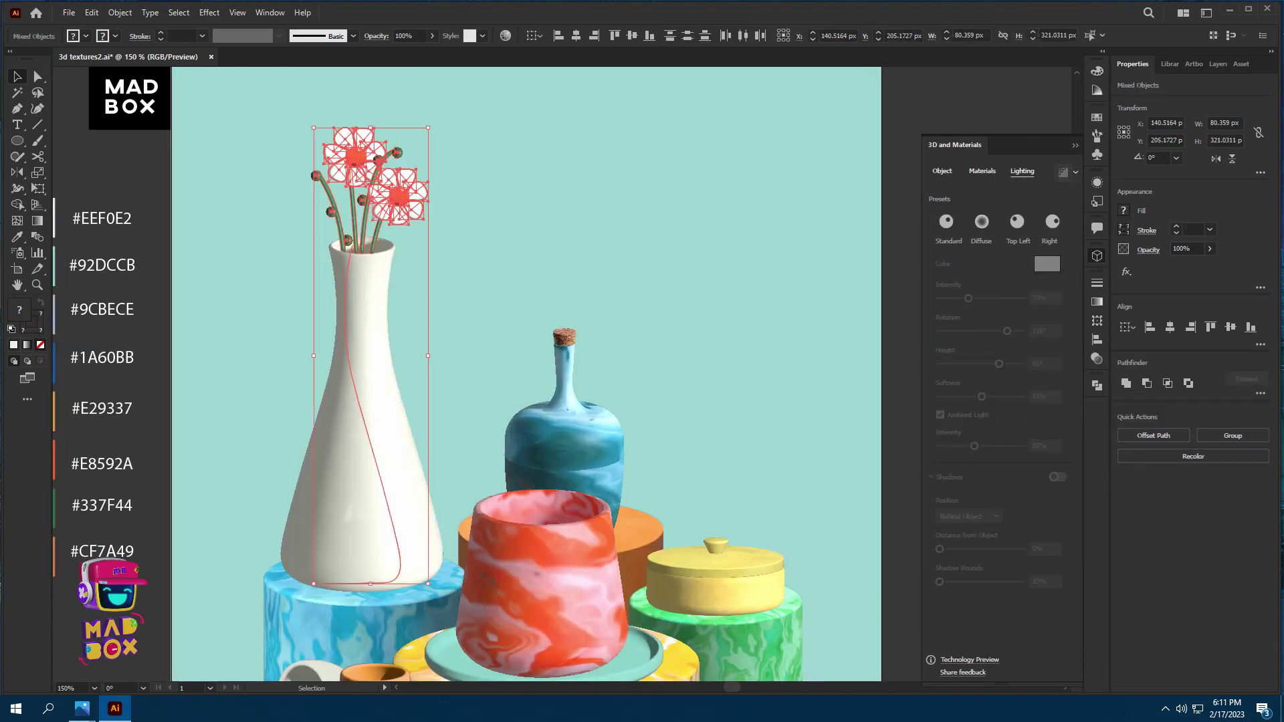
key("Right")
key("Right")
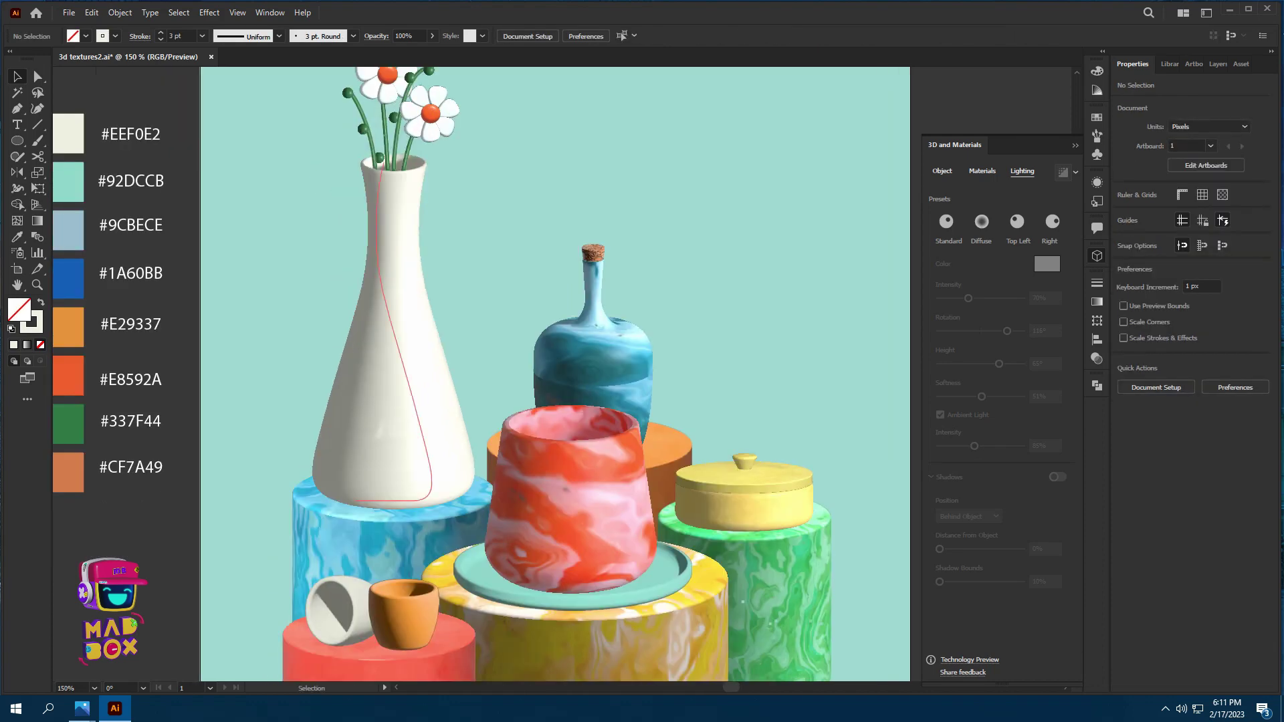
Enable the white vase's shadow, position it Below Object, widen Shadow Bounds, and save the file
left_click(1057, 477)
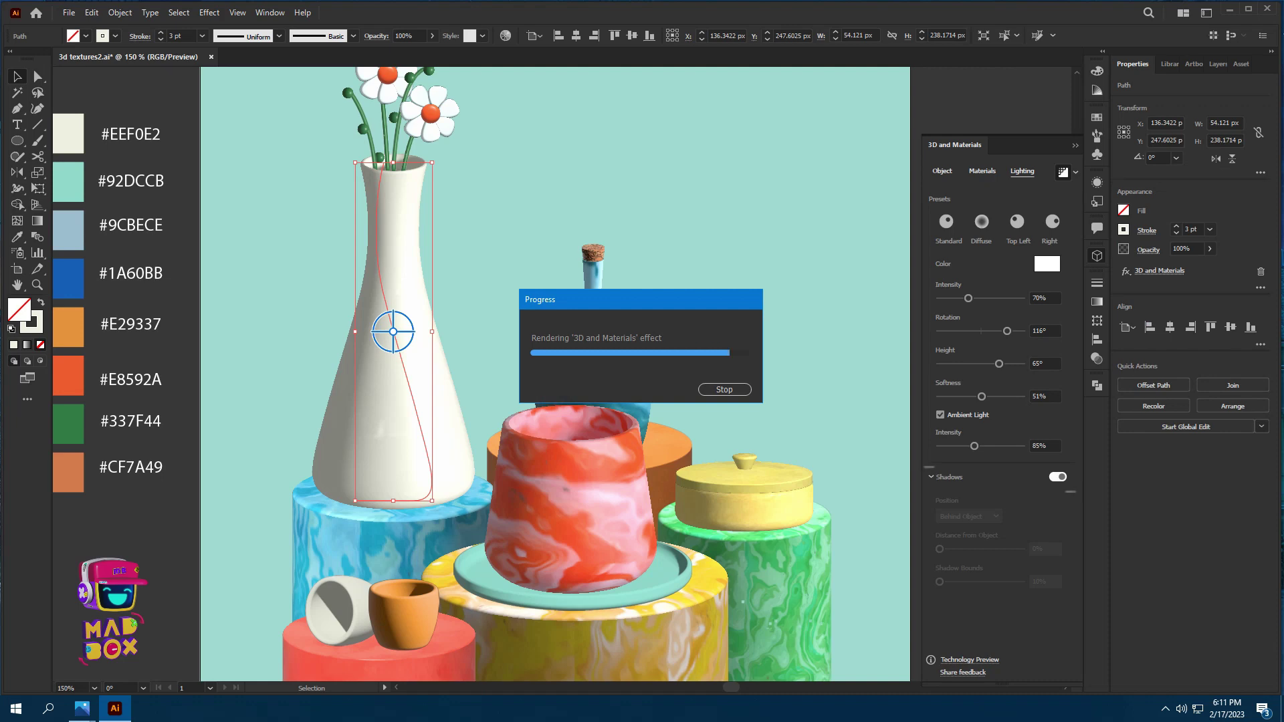
key("a")
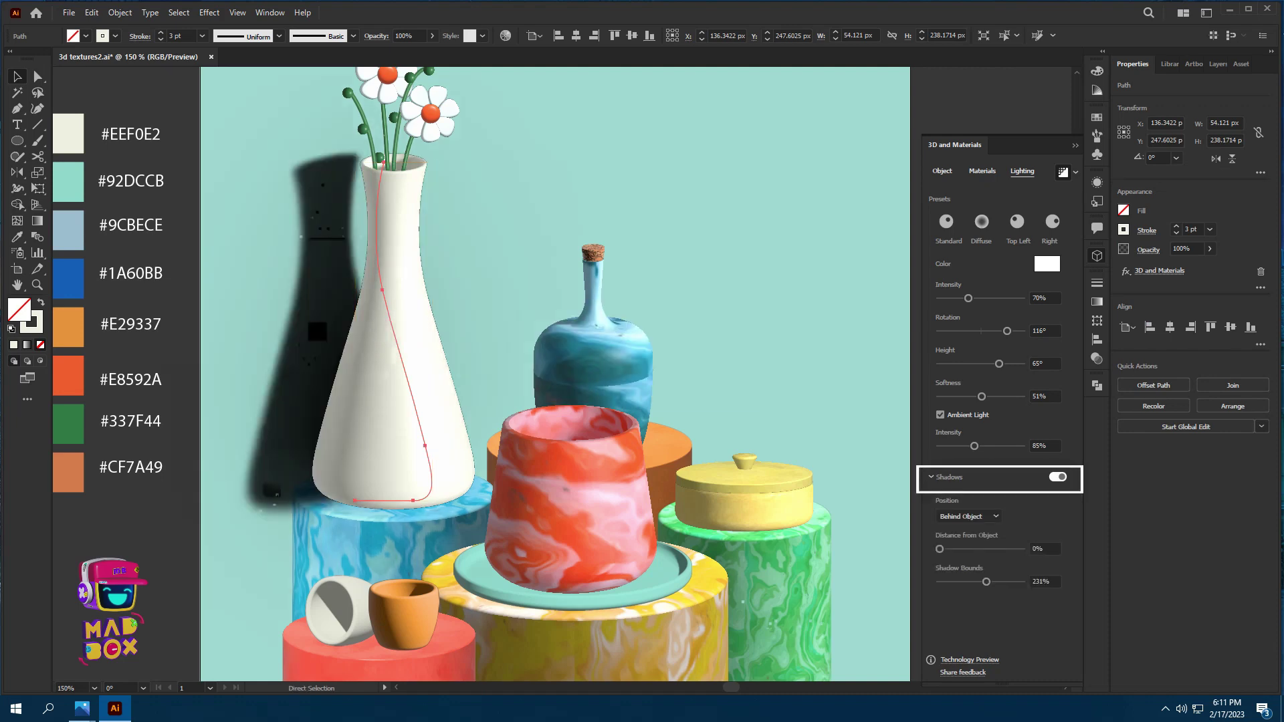
key("ctrl+s")
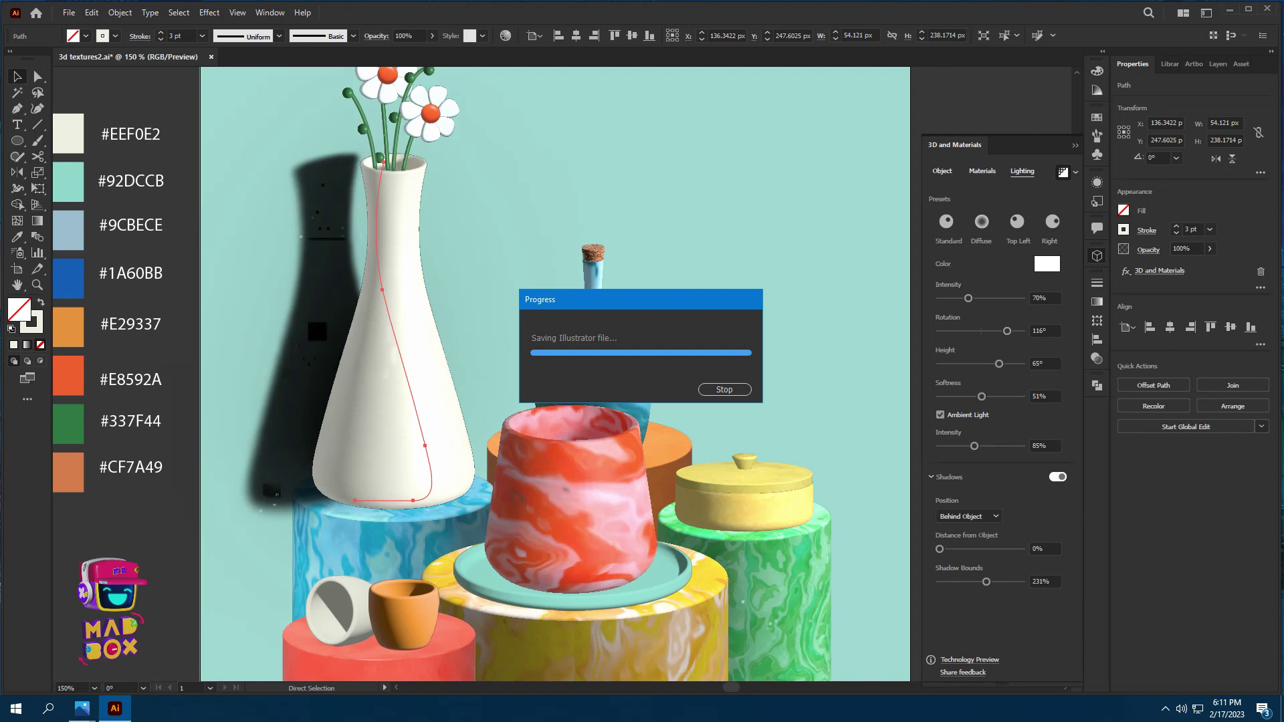
key("v")
key("Down")
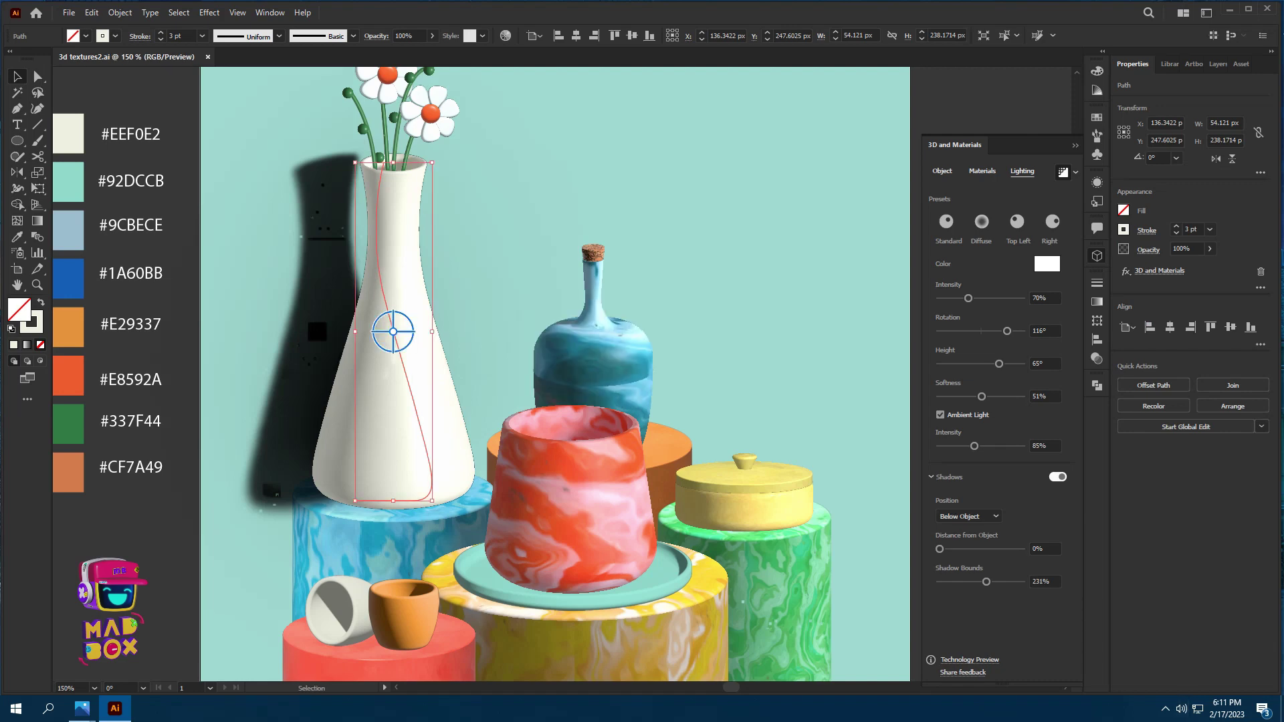
left_click_drag(986, 582, 1014, 582)
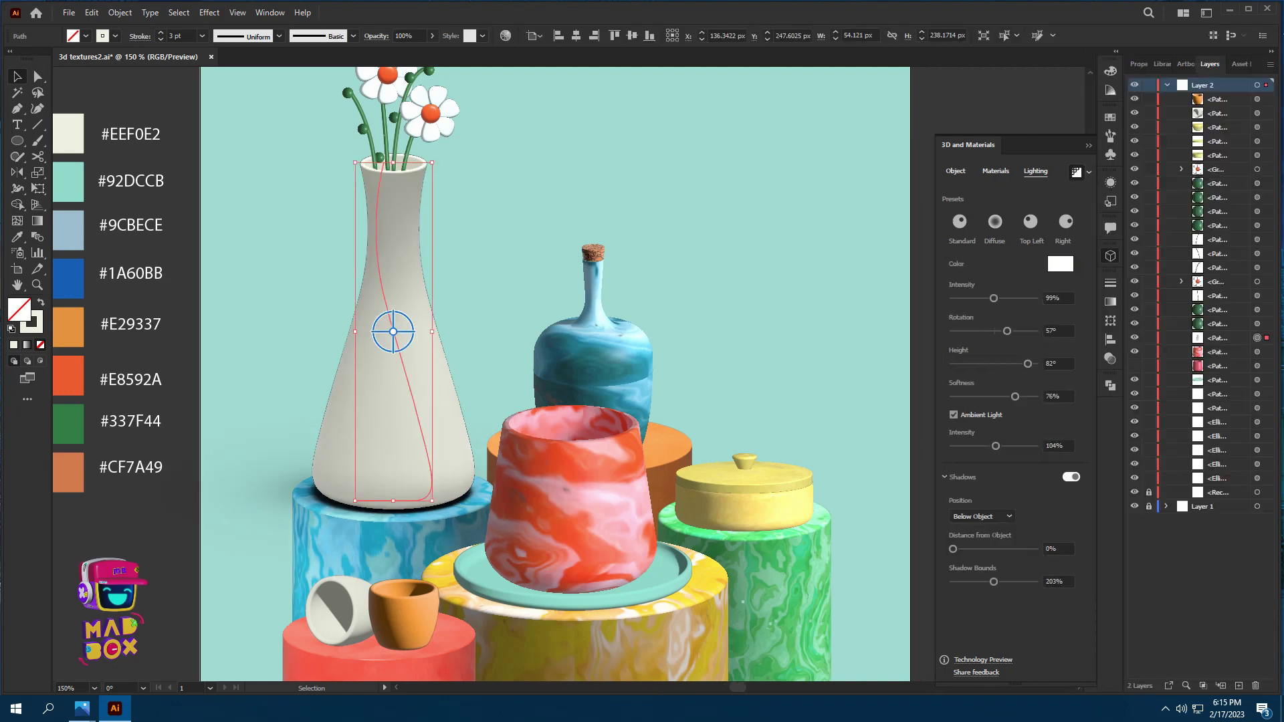
Turn on shadows for the red marbled pot, set light Height to 90° and ambient intensity to 162%
key("a")
left_click(537, 574)
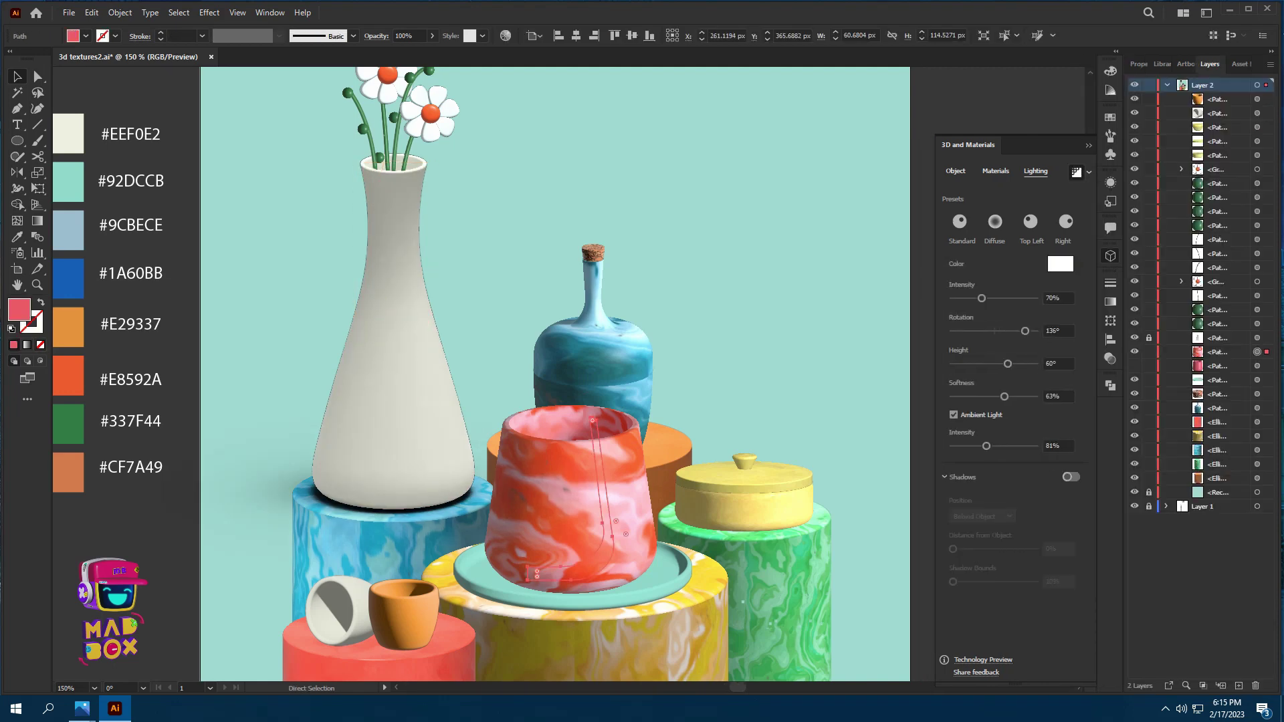
key("v")
left_click(1071, 477)
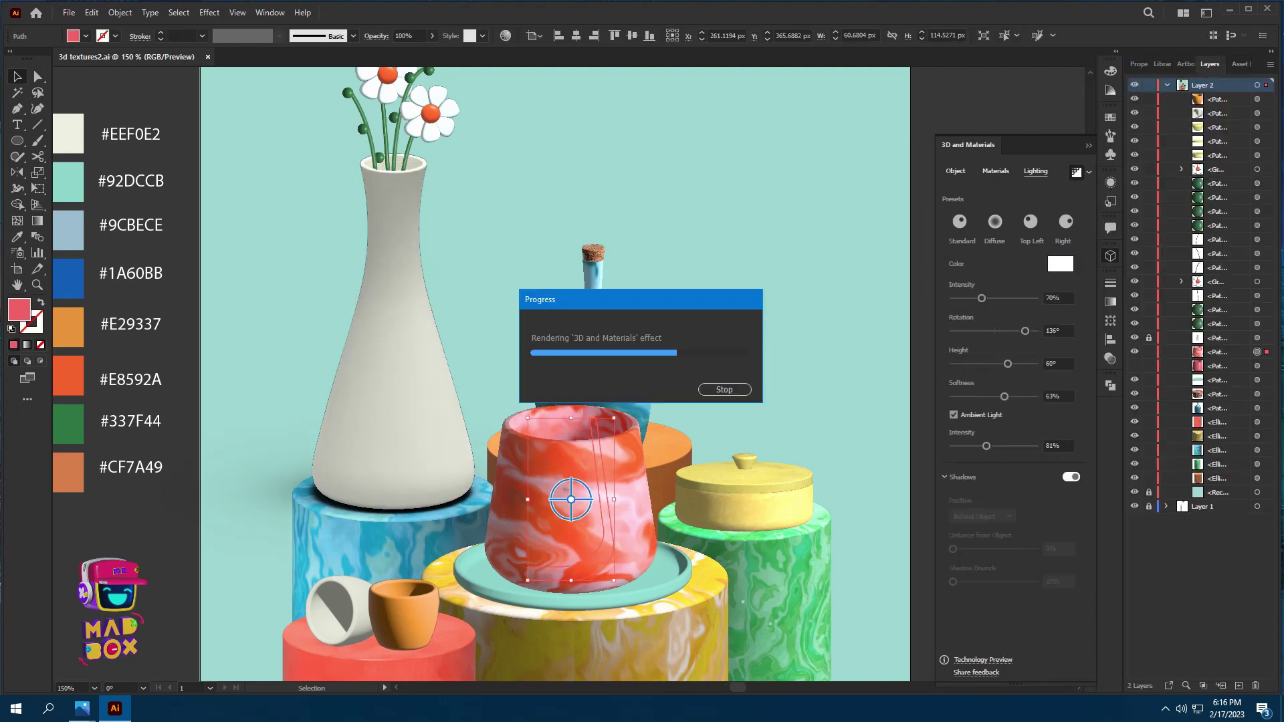
left_click_drag(1008, 364, 1036, 364)
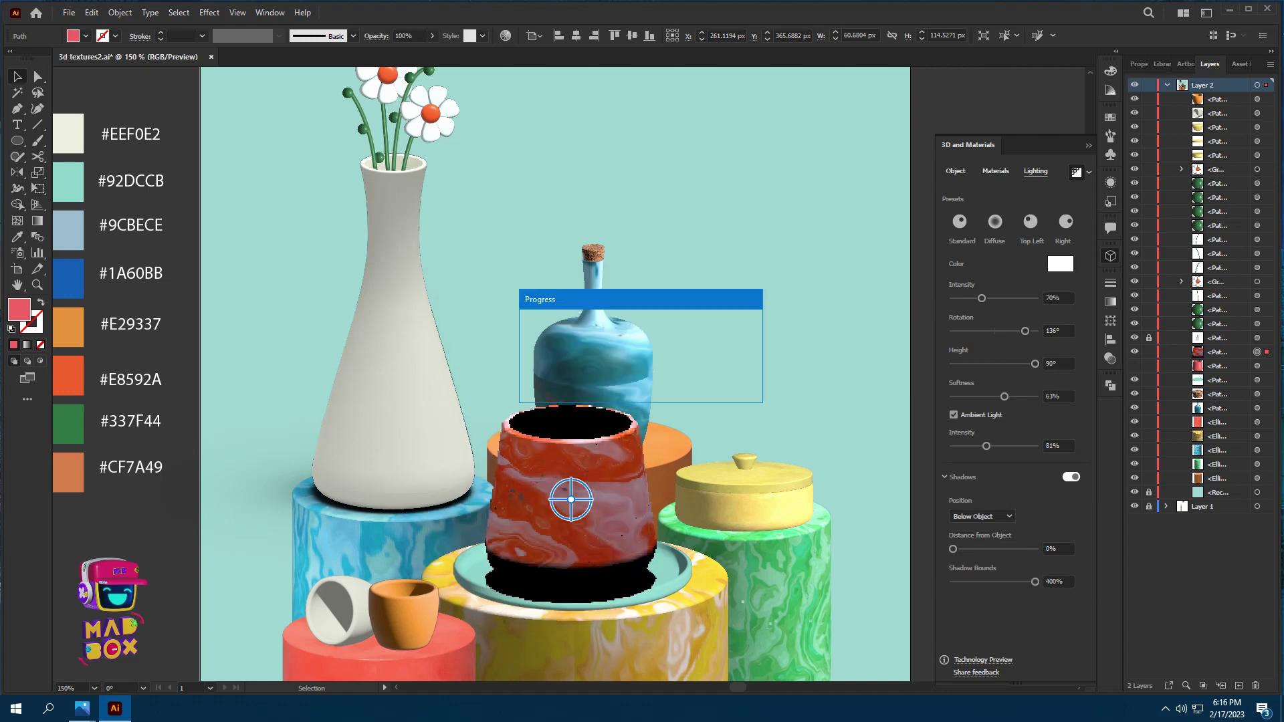
left_click_drag(986, 446, 1020, 446)
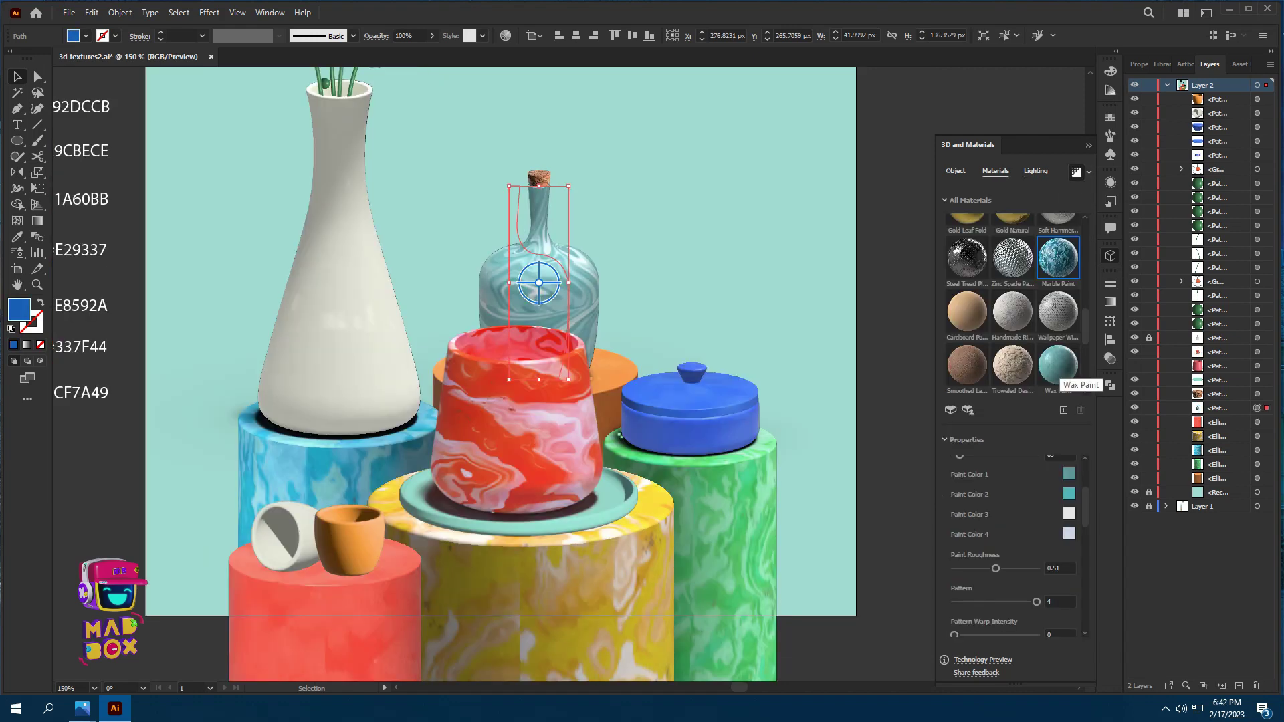
scroll(1014, 535, "down", 3)
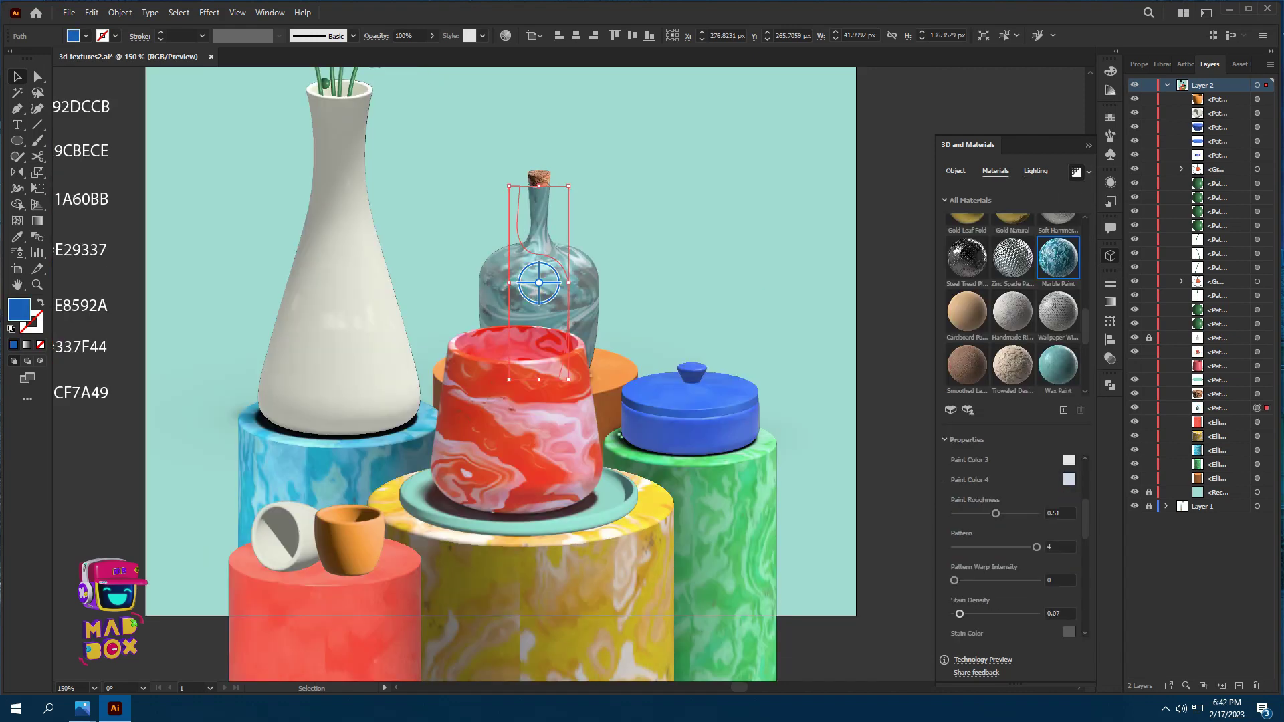
Tune the bottle's marble Luminosity and Contrast under Technical parameters, then deselect to review
scroll(1013, 535, "down", 3)
mouse_move(996, 586)
left_mouse_down()
mouse_move(975, 586)
mouse_move(1010, 586)
mouse_move(961, 586)
mouse_move(1022, 620)
left_mouse_up()
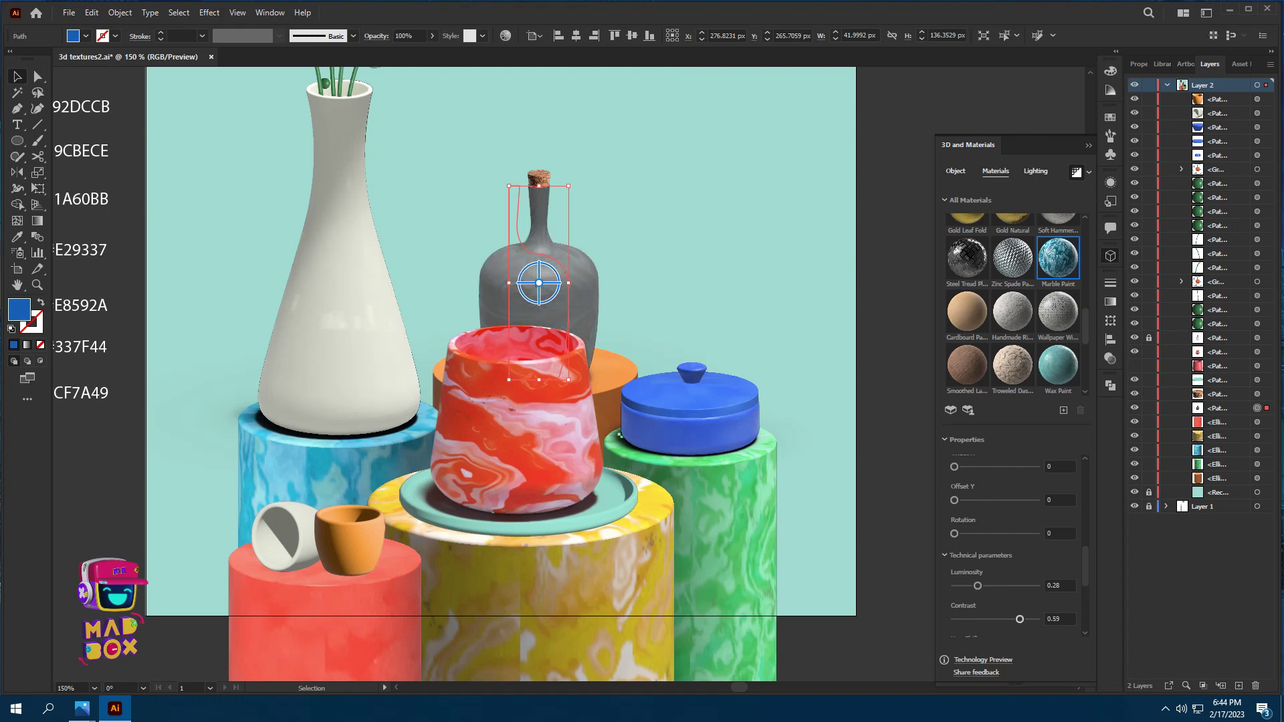
key("ctrl+shift+a")
left_click(562, 305)
key("ctrl+shift+a")
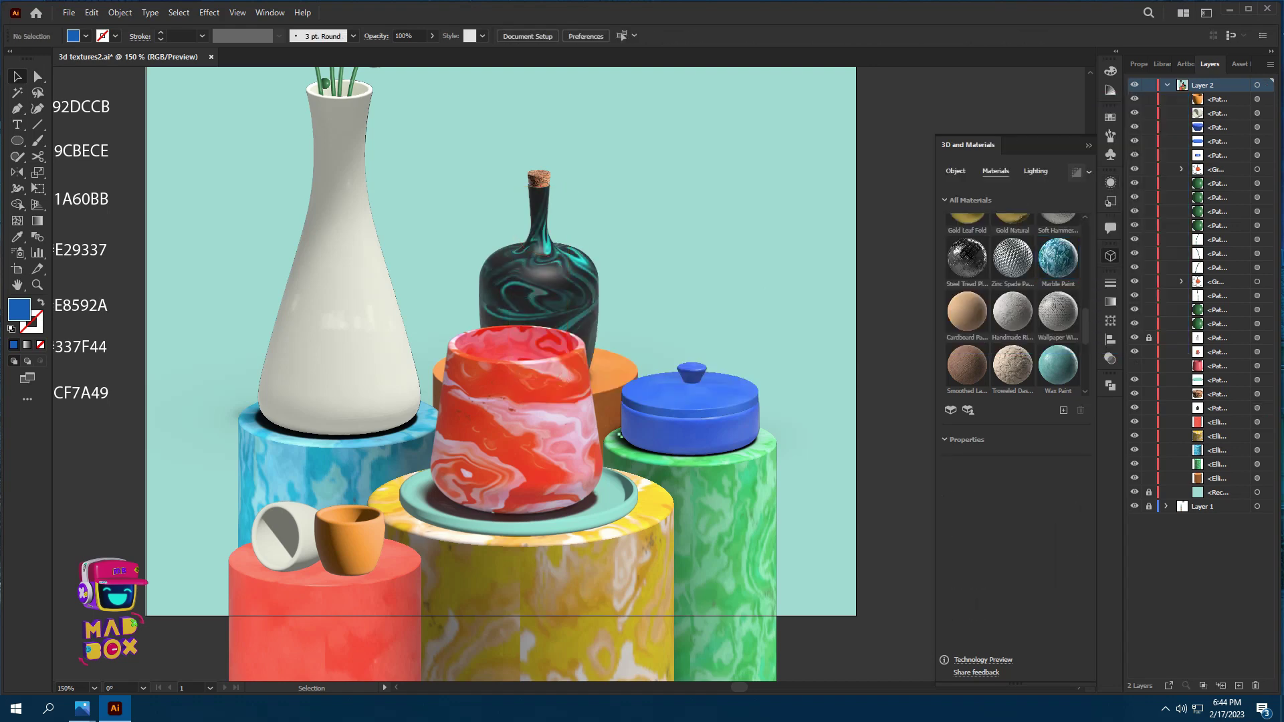